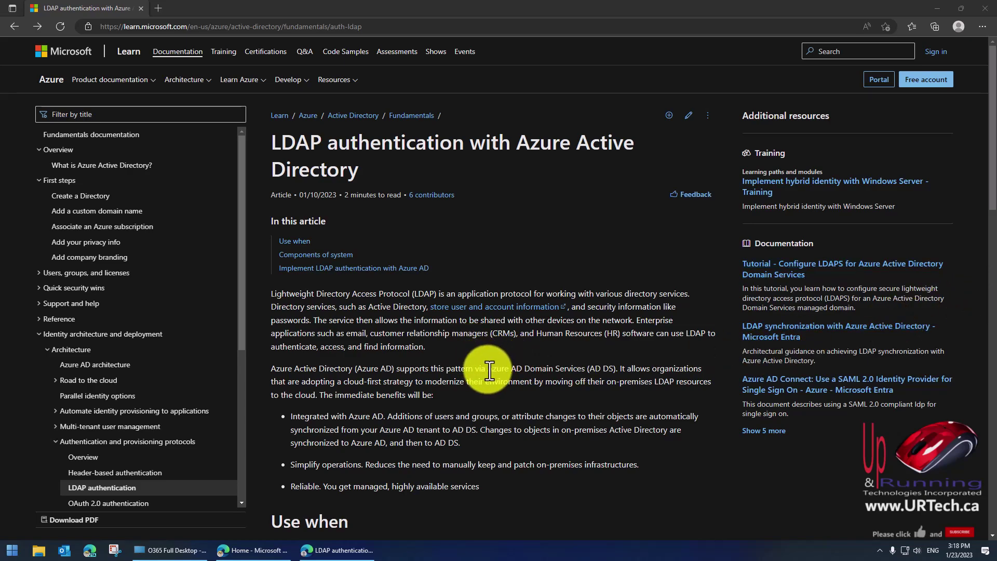
Highlight the Azure AD Domain Services mention in the LDAP article and scroll down.
{"action": "left_click_drag", "start_coordinate": [486, 369], "coordinate": [617, 368]}
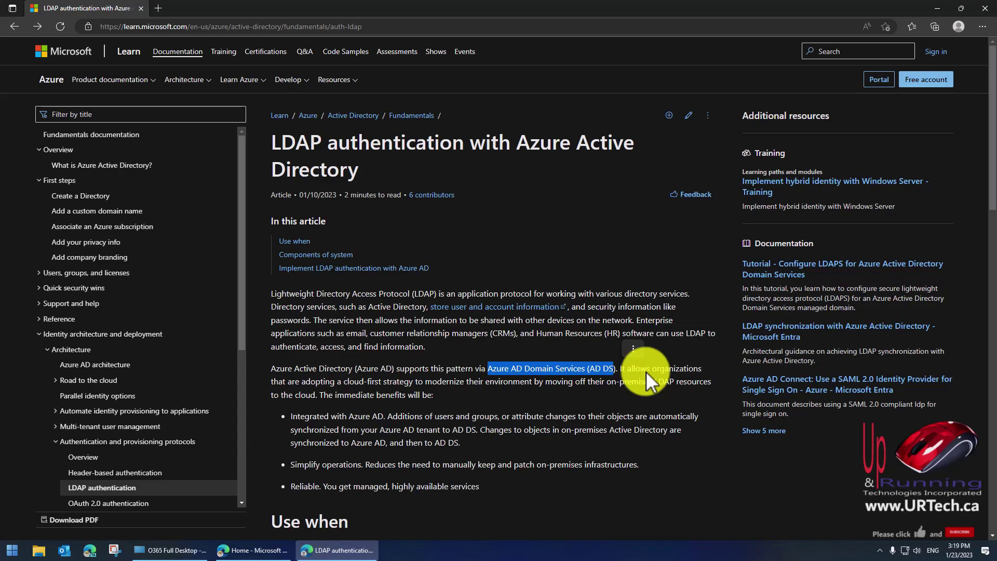
{"action": "left_click", "coordinate": [534, 351]}
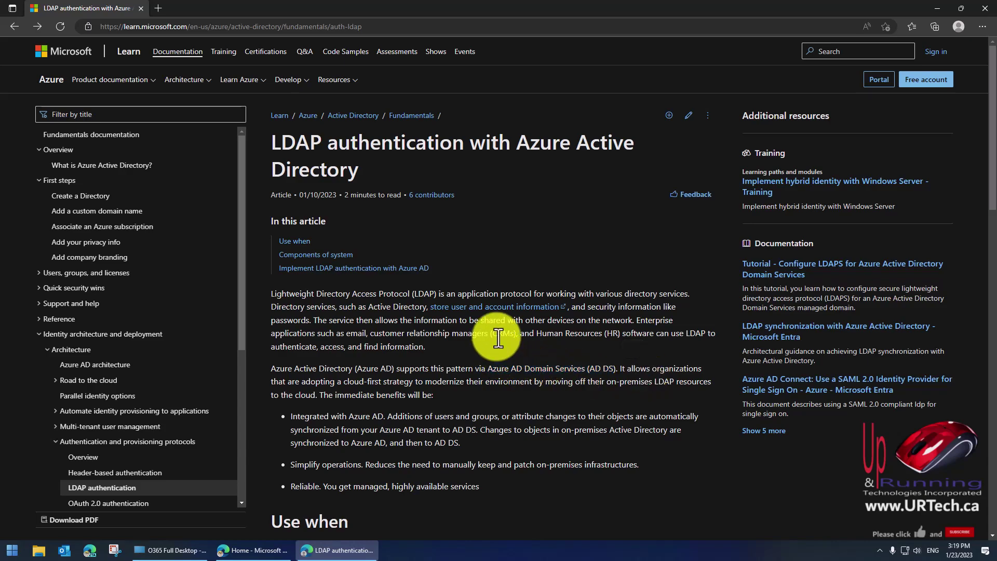
{"action": "scroll", "coordinate": [534, 297], "scroll_direction": "down", "scroll_amount": 15}
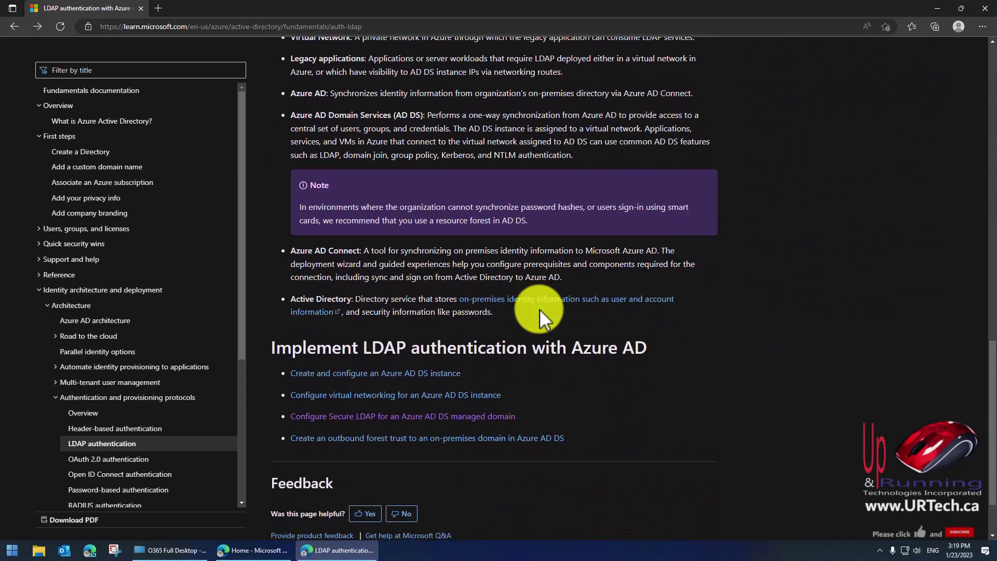
{"action": "scroll", "coordinate": [539, 309], "scroll_direction": "down", "scroll_amount": 2}
Open the 'Create and configure an Azure AD DS instance' tutorial, then go to the Azure portal Home tab.
{"action": "left_click_drag", "start_coordinate": [597, 360], "coordinate": [283, 286]}
{"action": "left_click", "coordinate": [502, 182]}
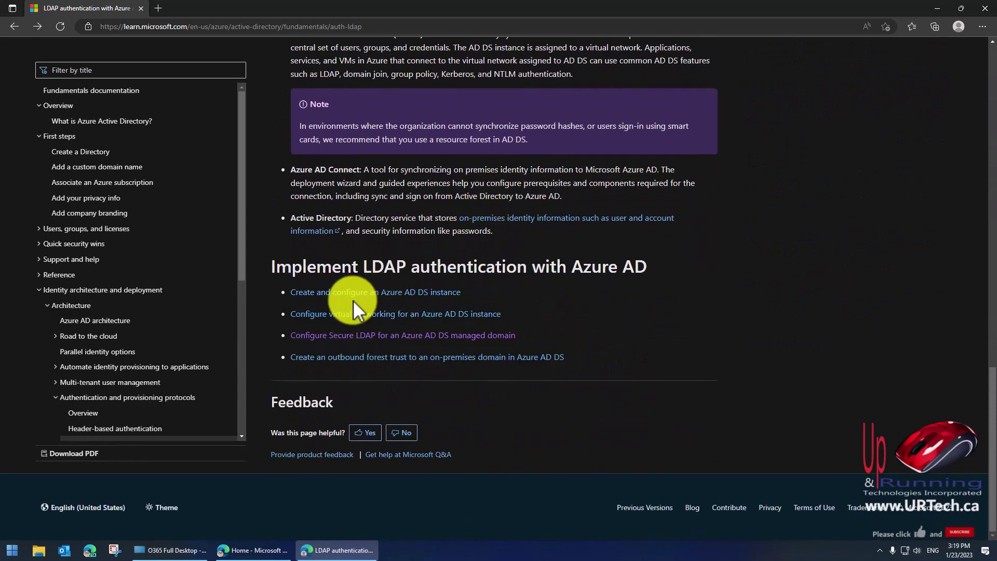
{"action": "left_click", "coordinate": [381, 293]}
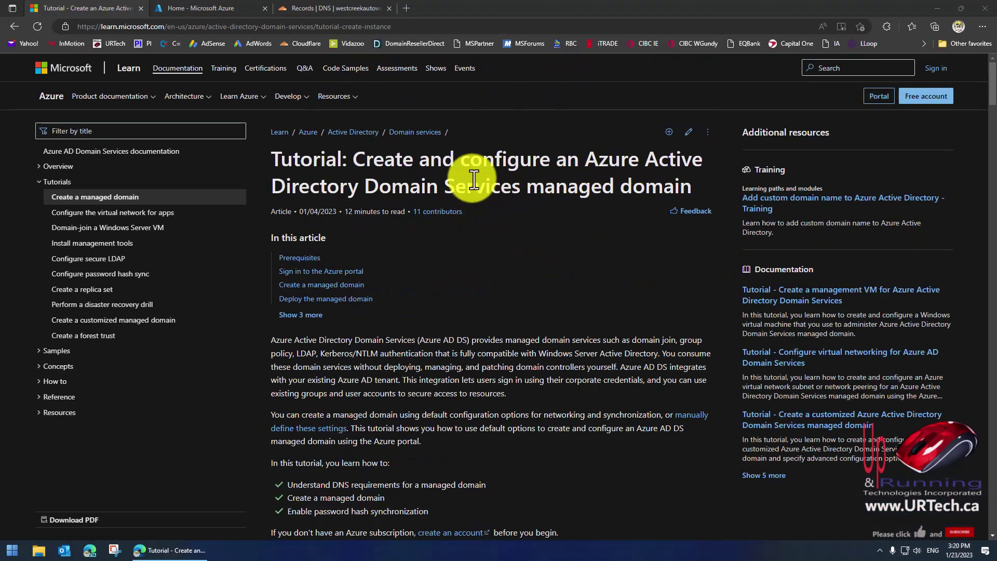
{"action": "left_click", "coordinate": [189, 5]}
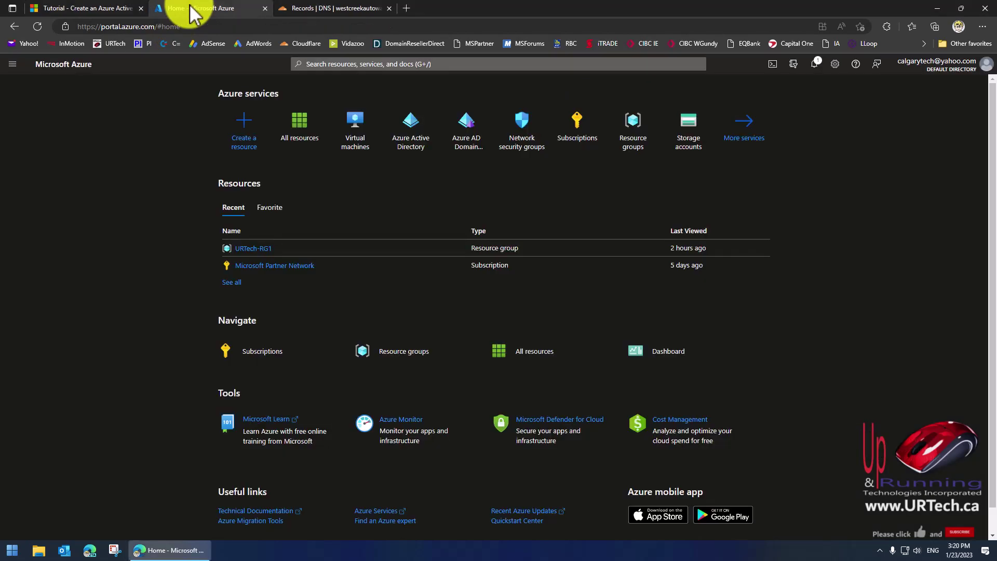
Confirm All resources is empty, then view the Default Directory's users in Azure Active Directory.
{"action": "left_click", "coordinate": [298, 132]}
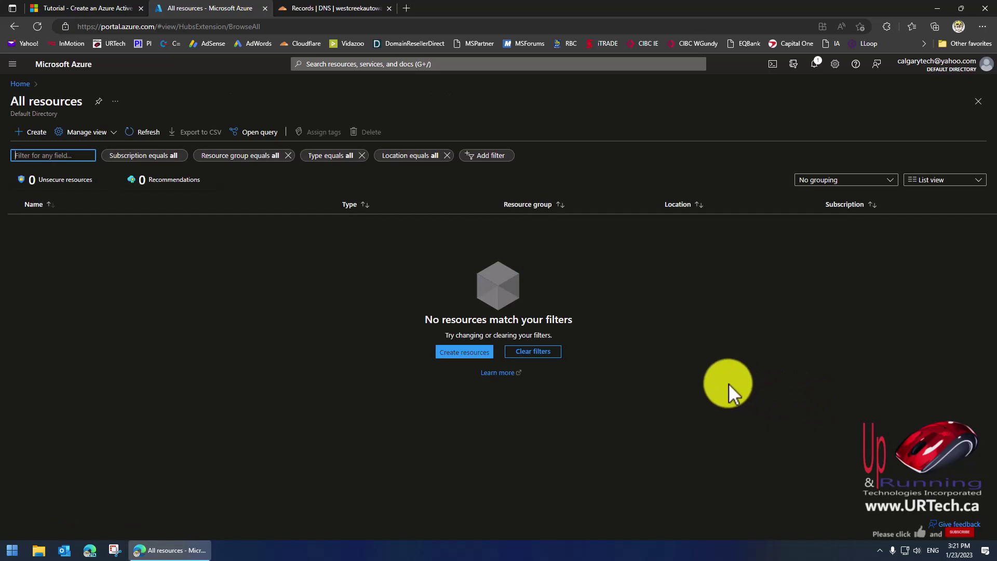
{"action": "left_click", "coordinate": [14, 26]}
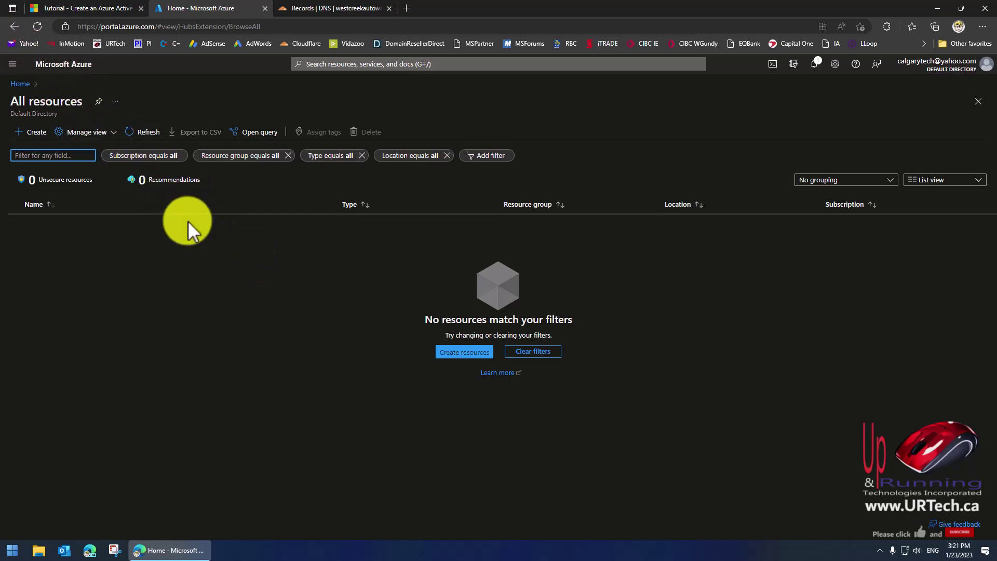
{"action": "left_click", "coordinate": [20, 84]}
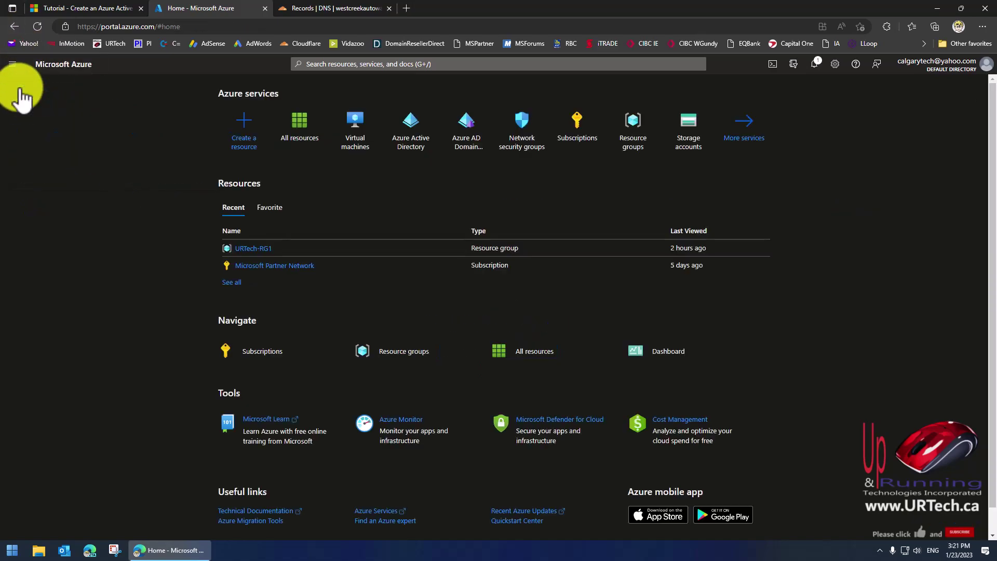
{"action": "left_click", "coordinate": [408, 133]}
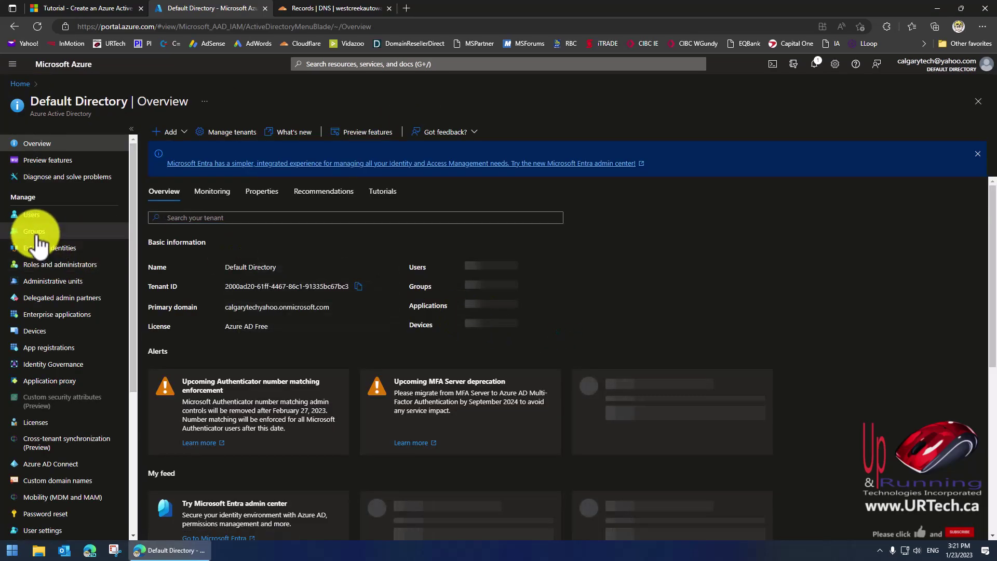
{"action": "left_click", "coordinate": [30, 216]}
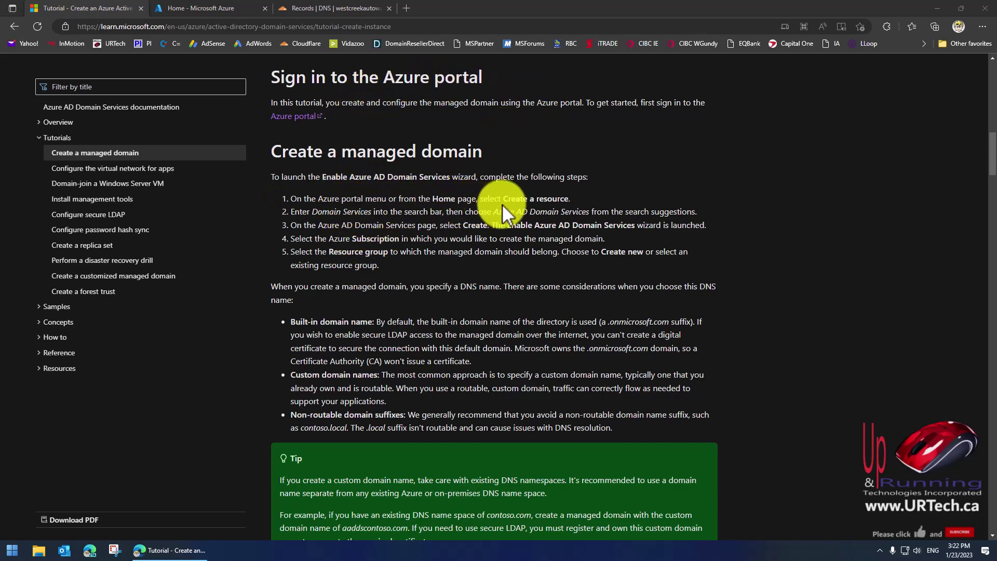
Highlight step 1, 'Create a resource', in the tutorial, then return to the Azure portal Home tab.
{"action": "left_click_drag", "start_coordinate": [504, 199], "coordinate": [571, 199]}
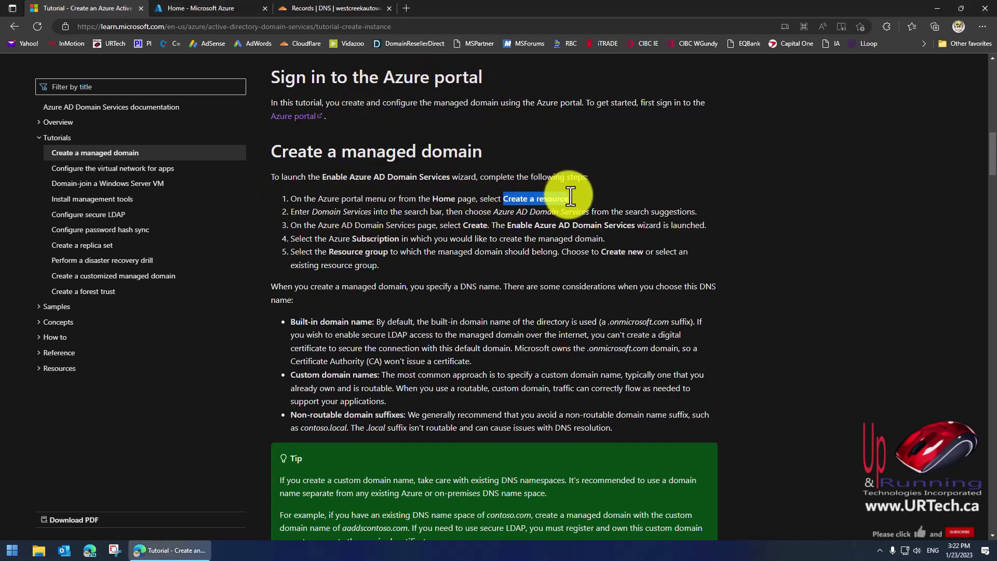
{"action": "left_click", "coordinate": [315, 210]}
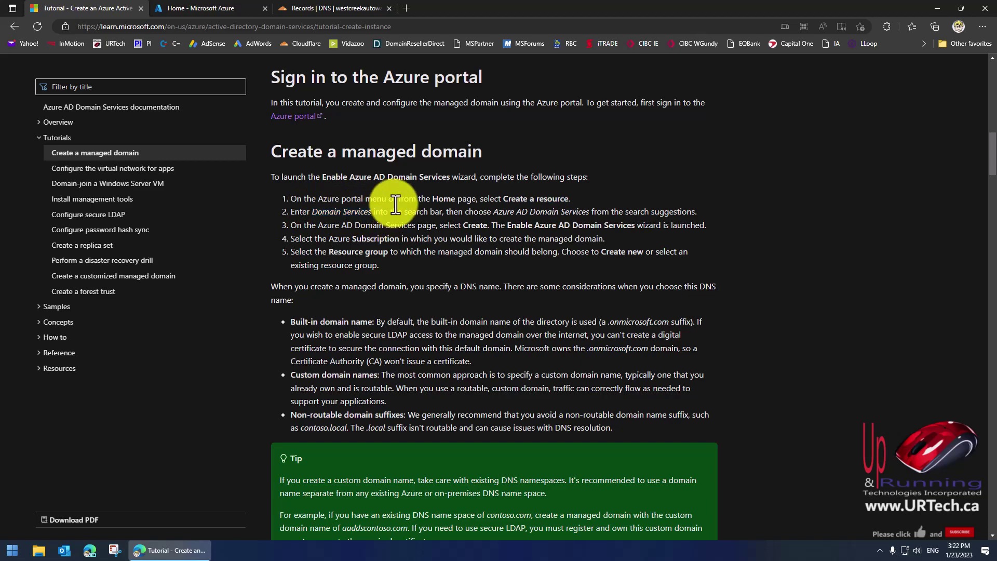
{"action": "left_click", "coordinate": [218, 8]}
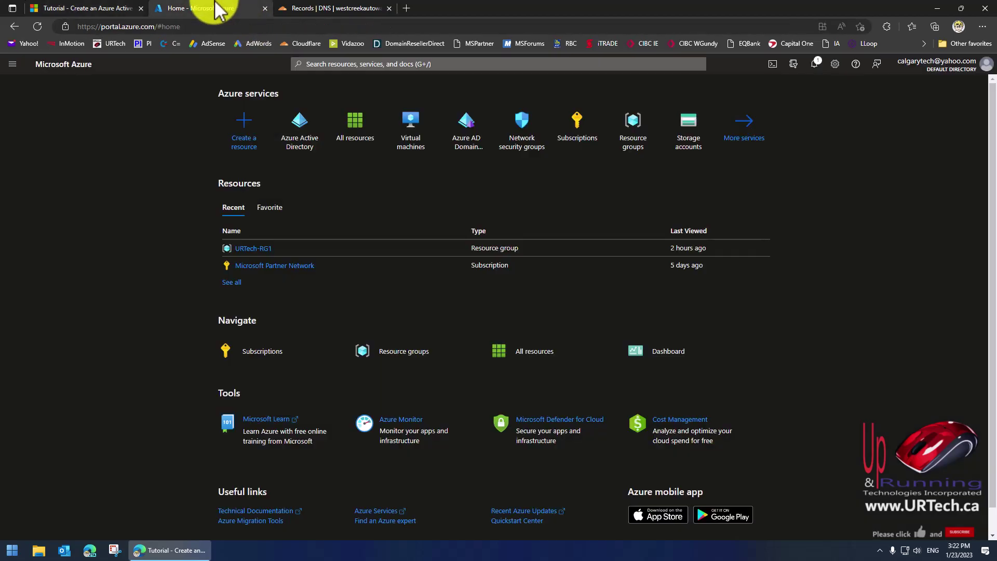
Search 'domain ser' in Create a resource and start a new Azure AD Domain Services instance.
{"action": "left_click", "coordinate": [248, 130]}
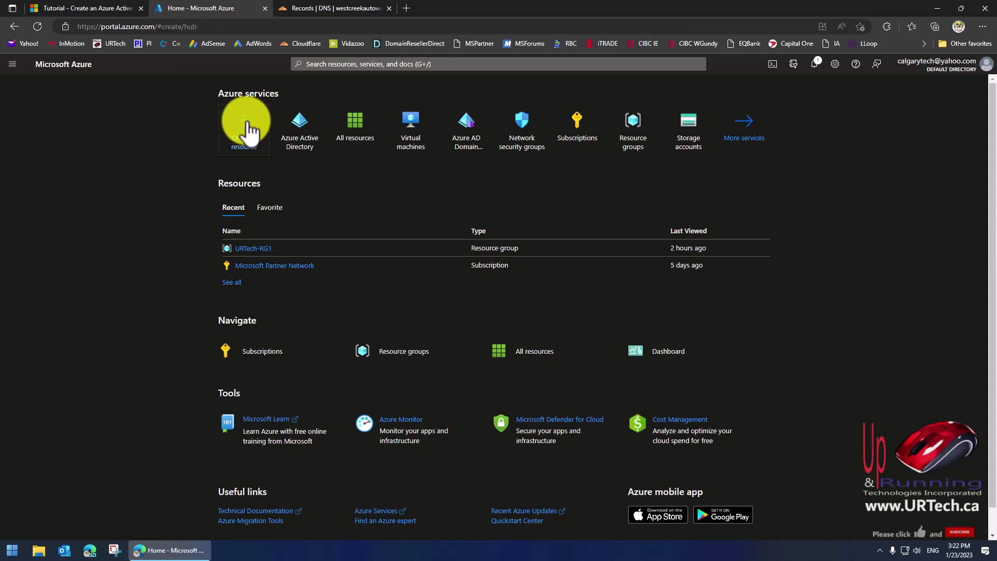
{"action": "type", "text": "domain ser"}
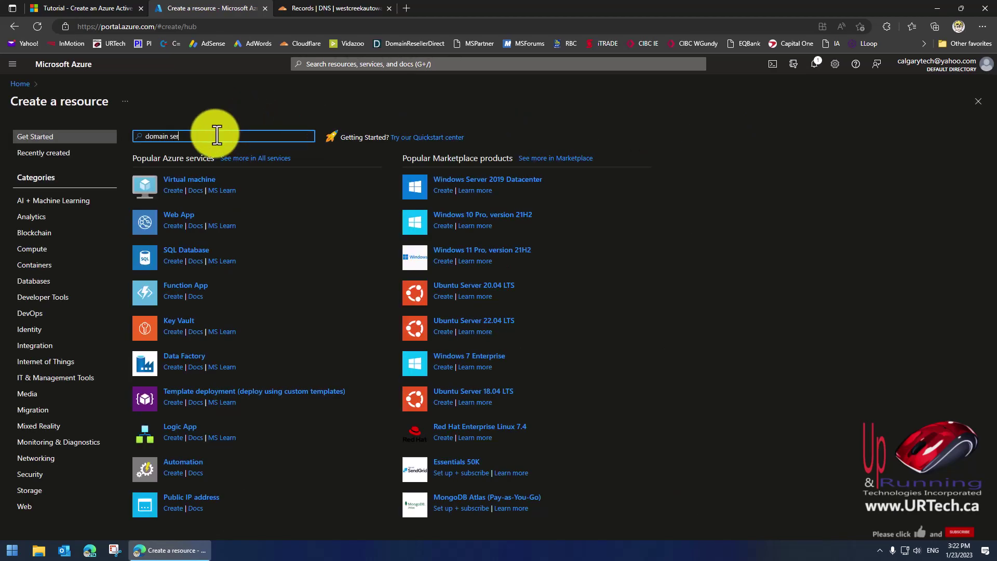
{"action": "left_click", "coordinate": [201, 170]}
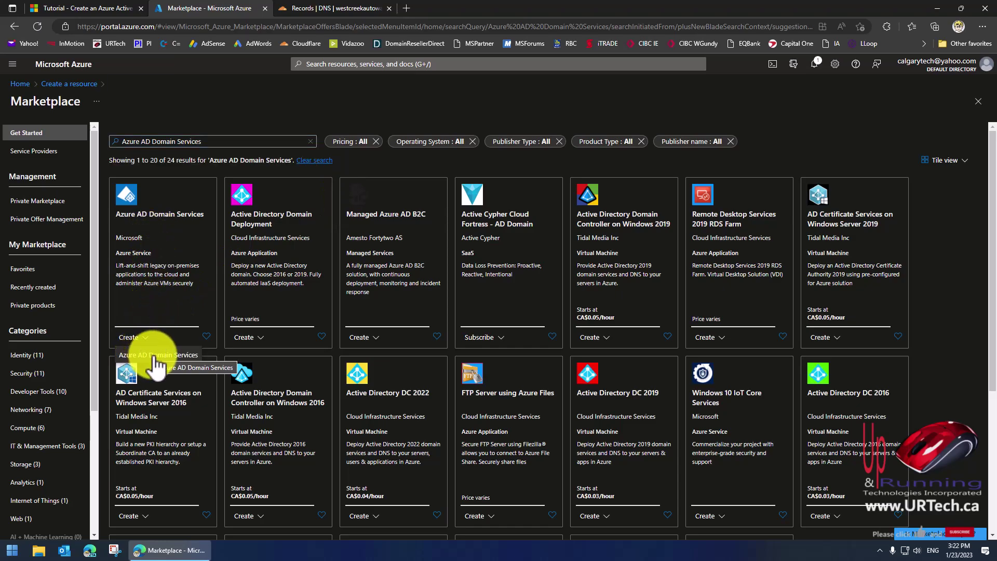
{"action": "left_click", "coordinate": [151, 355]}
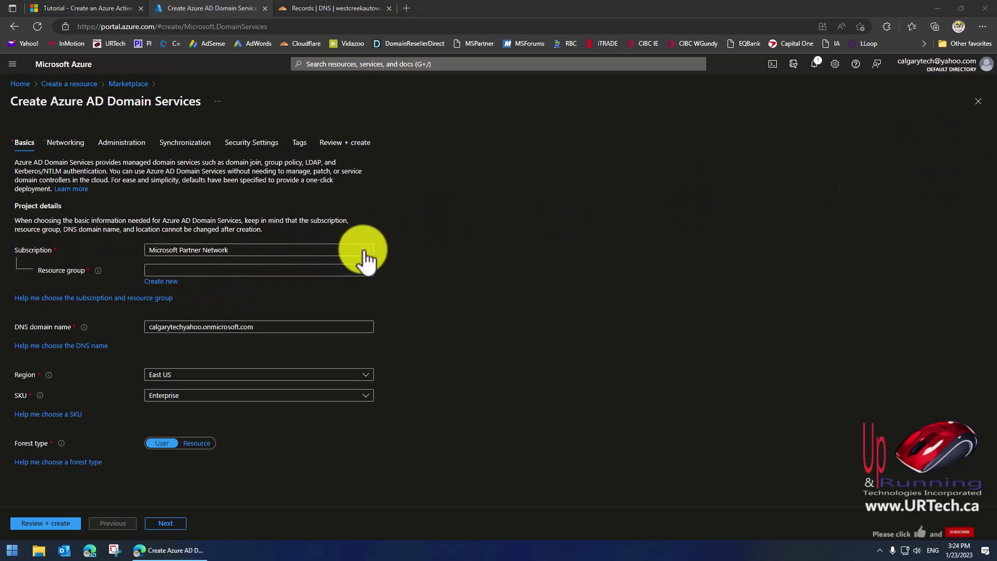
Keep the Microsoft Partner Network subscription and choose resource group URTech-RG1, then switch to Cloudflare.
{"action": "left_click", "coordinate": [365, 251]}
{"action": "left_click", "coordinate": [365, 252]}
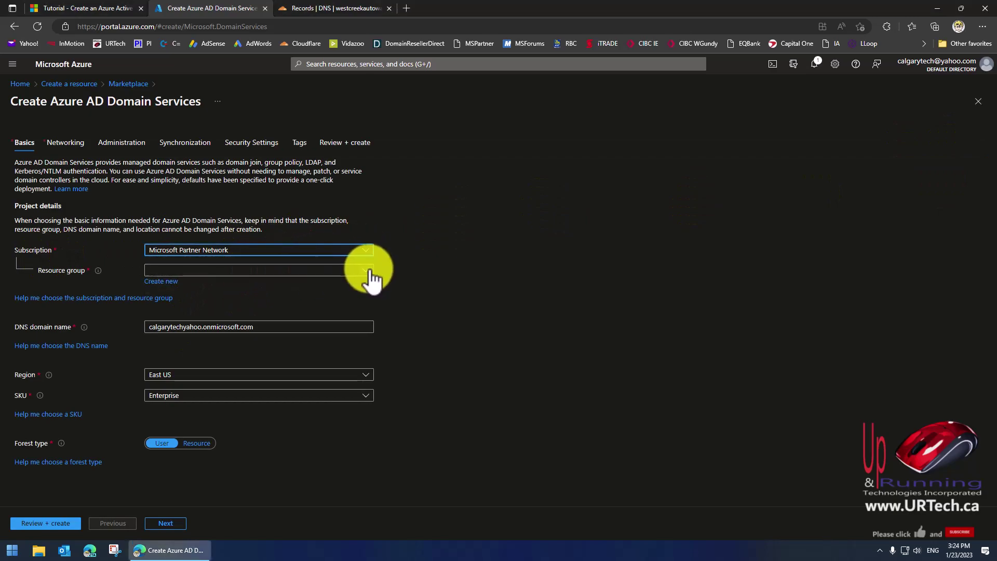
{"action": "left_click", "coordinate": [368, 270]}
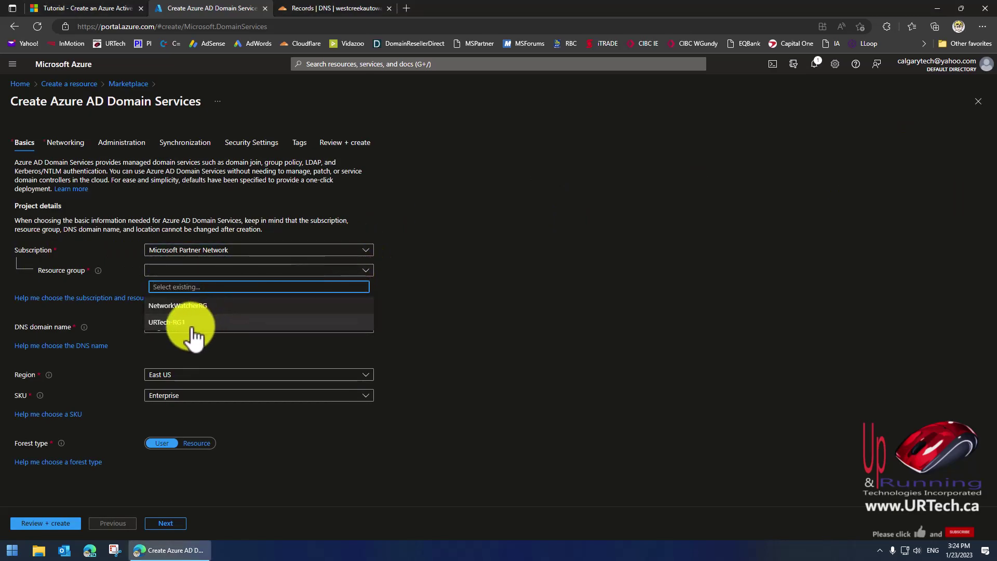
{"action": "left_click", "coordinate": [168, 323]}
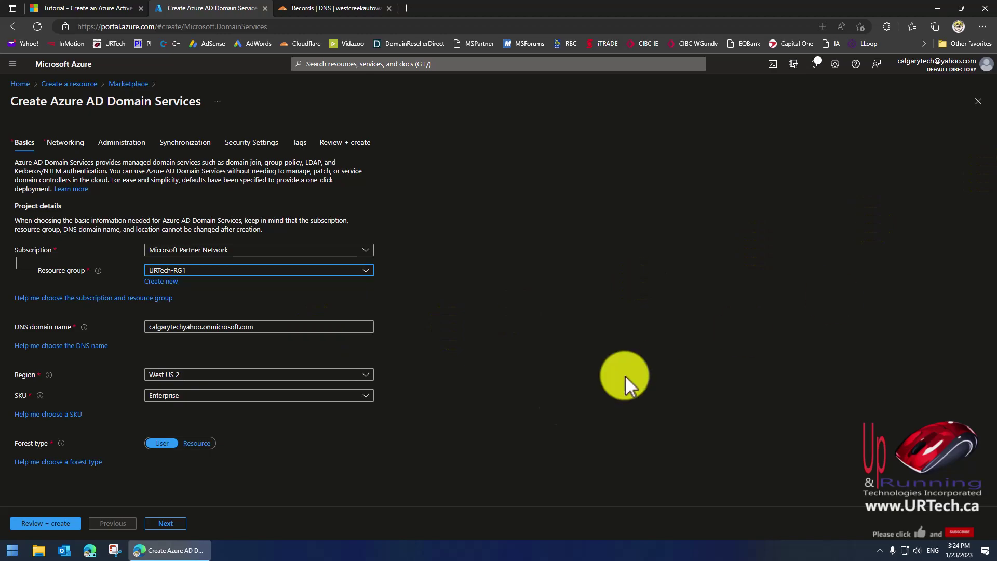
{"action": "left_click_drag", "start_coordinate": [267, 329], "coordinate": [204, 328]}
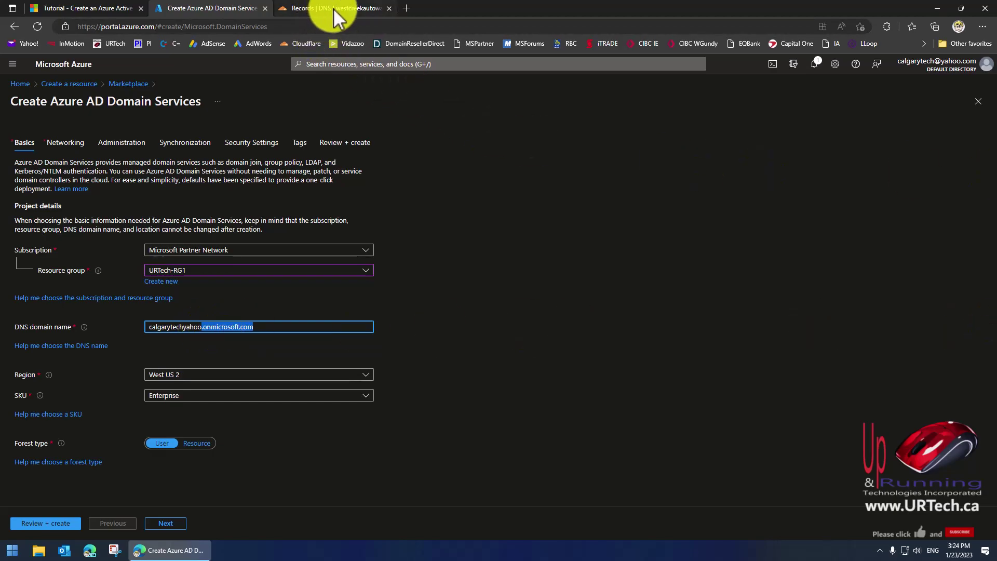
{"action": "key", "text": "ctrl+Tab"}
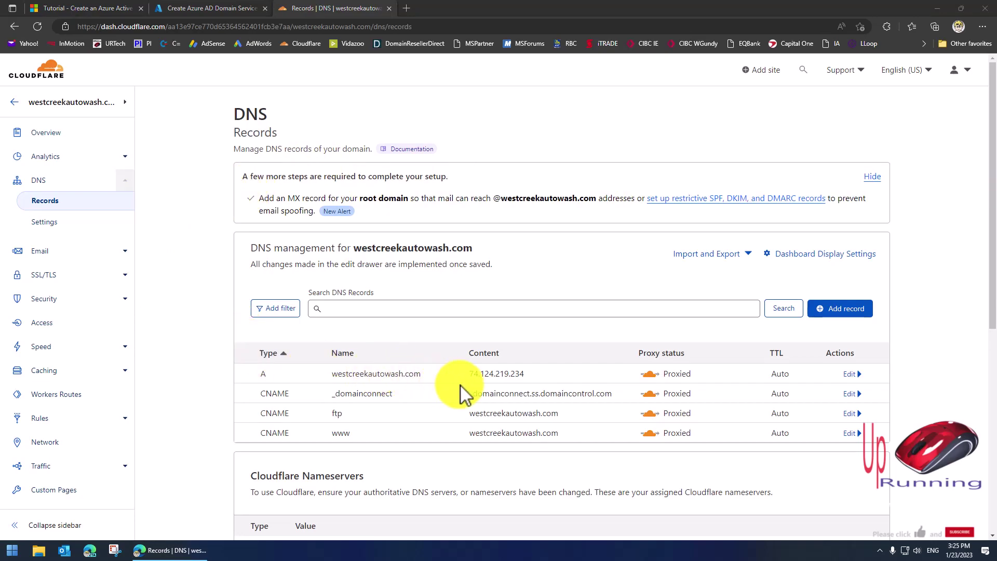
Add and save a proxied A record named aadds with IPv4 address 74.124.219.234.
{"action": "left_click", "coordinate": [852, 311]}
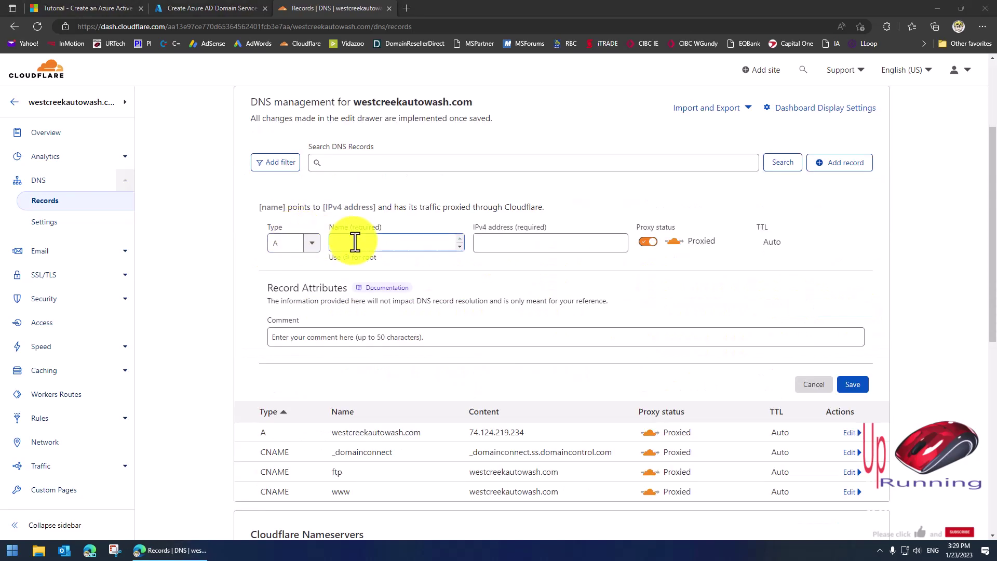
{"action": "left_click", "coordinate": [389, 242]}
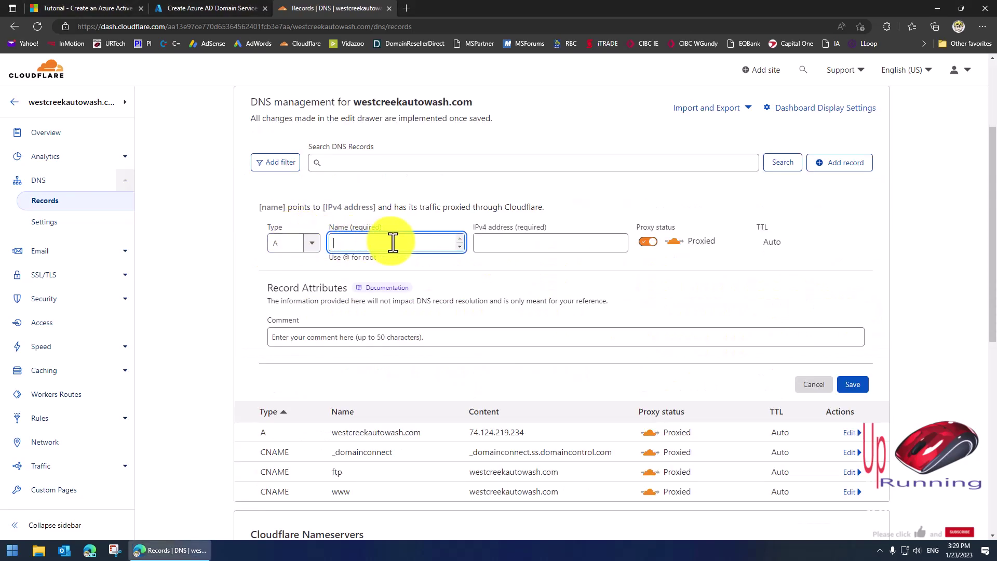
{"action": "type", "text": "aadds"}
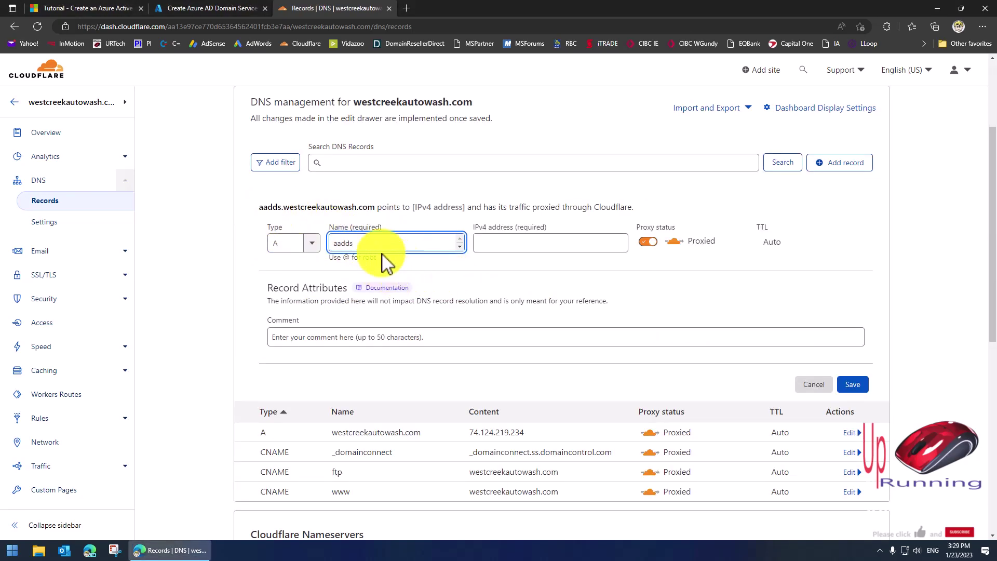
{"action": "double_click", "coordinate": [356, 244]}
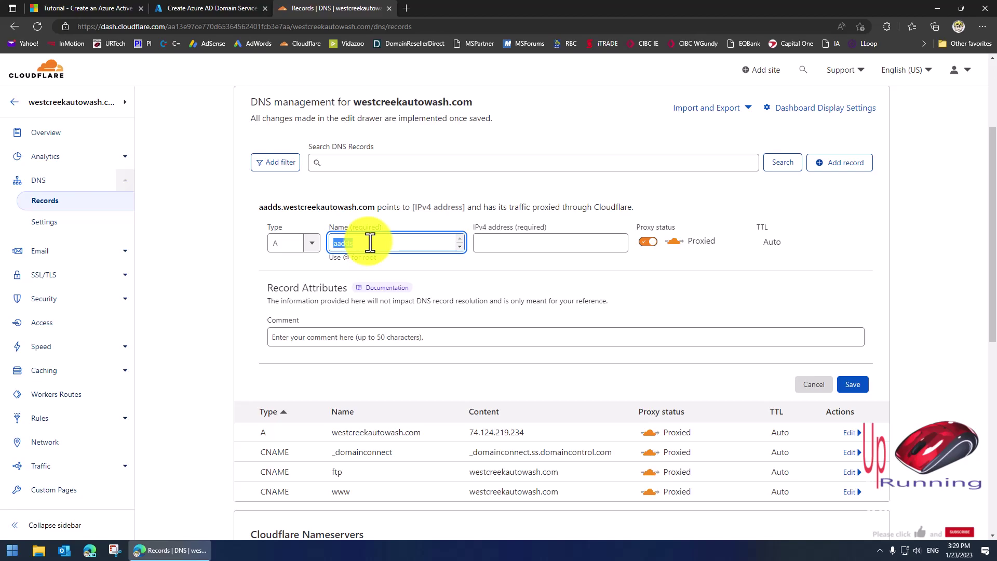
{"action": "left_click_drag", "start_coordinate": [525, 432], "coordinate": [470, 435]}
{"action": "key", "text": "ctrl+c"}
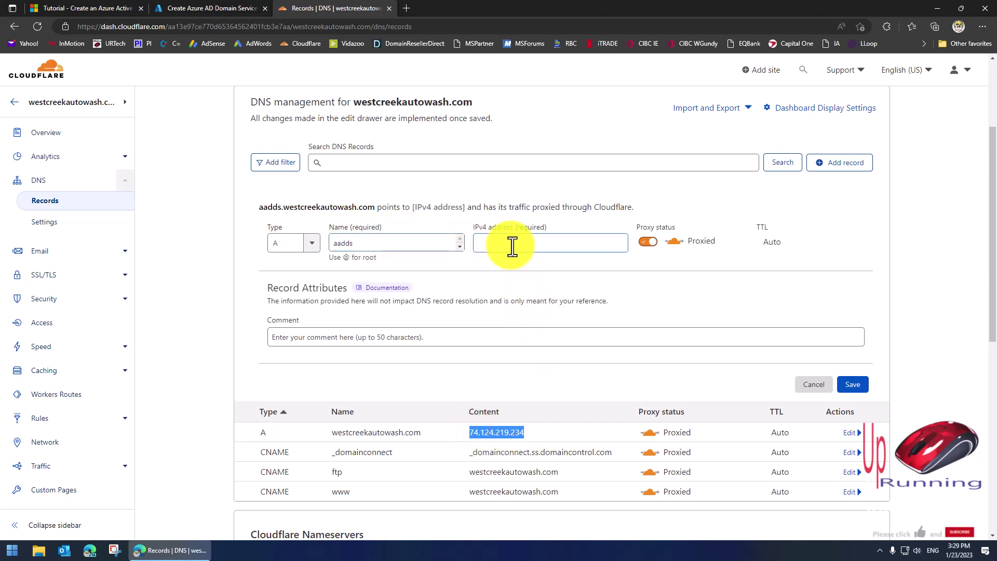
{"action": "left_click", "coordinate": [513, 251]}
{"action": "key", "text": "ctrl+v"}
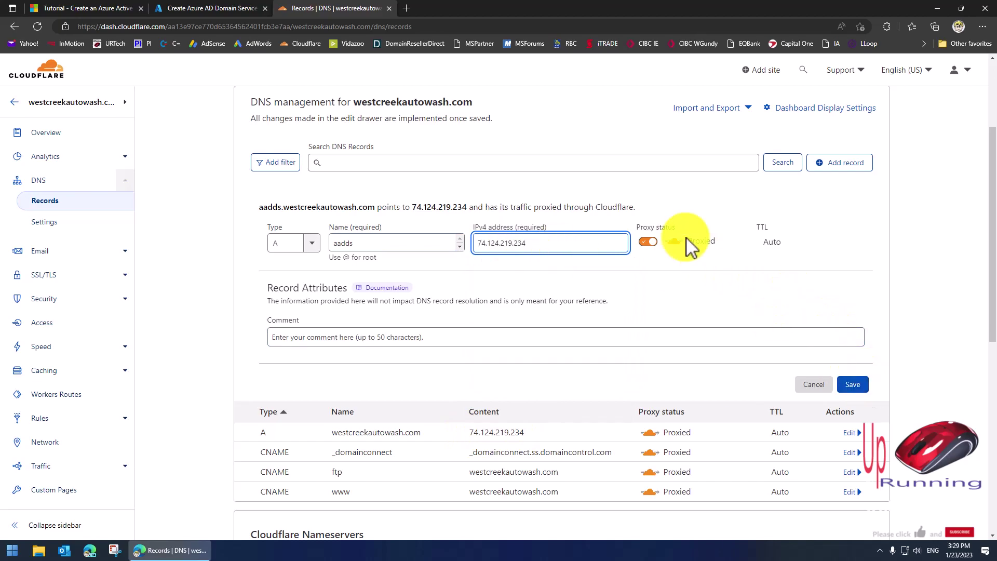
{"action": "left_click", "coordinate": [857, 387]}
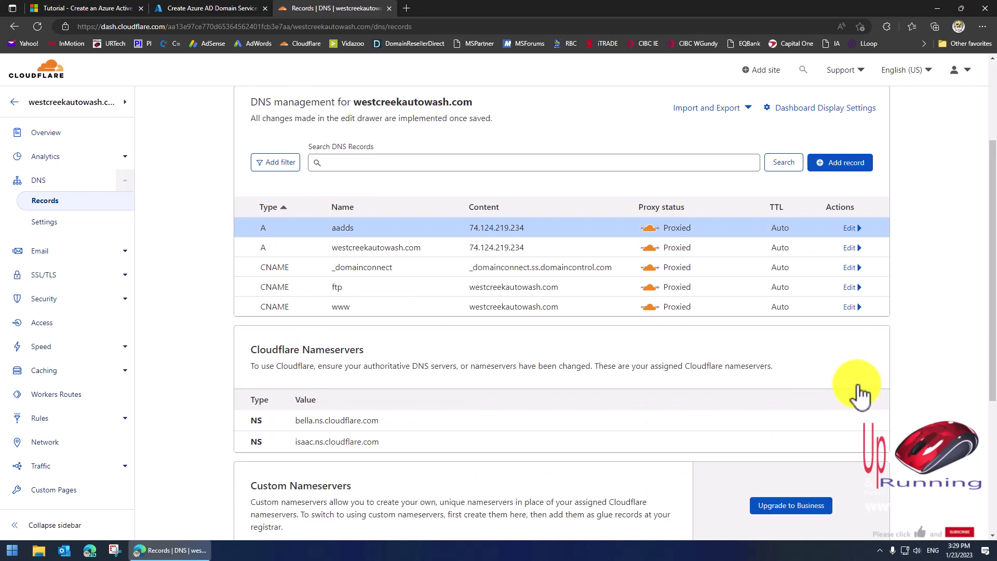
{"action": "left_click", "coordinate": [407, 8]}
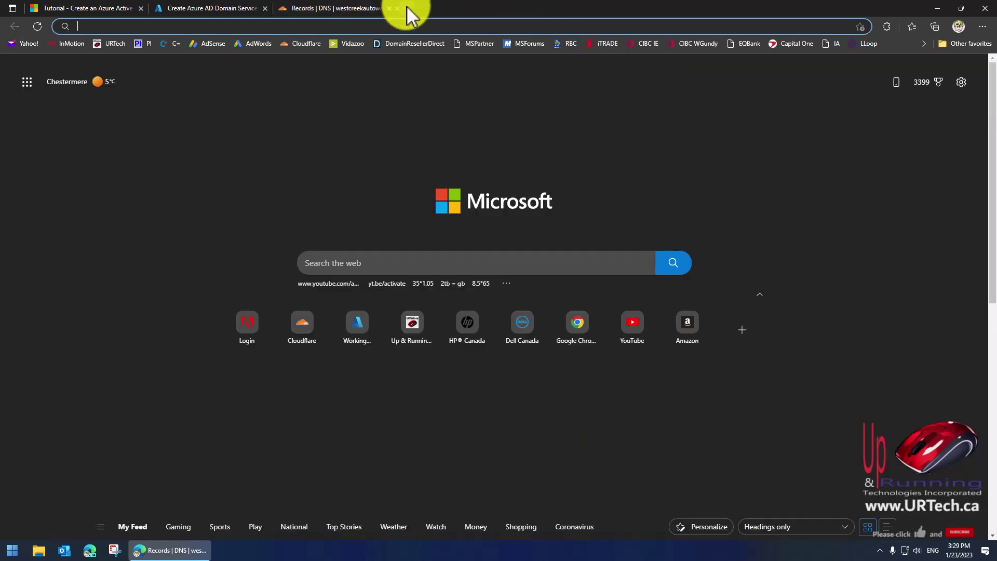
{"action": "type", "text": "aadds.westcreekautowash.com"}
{"action": "key", "text": "Return"}
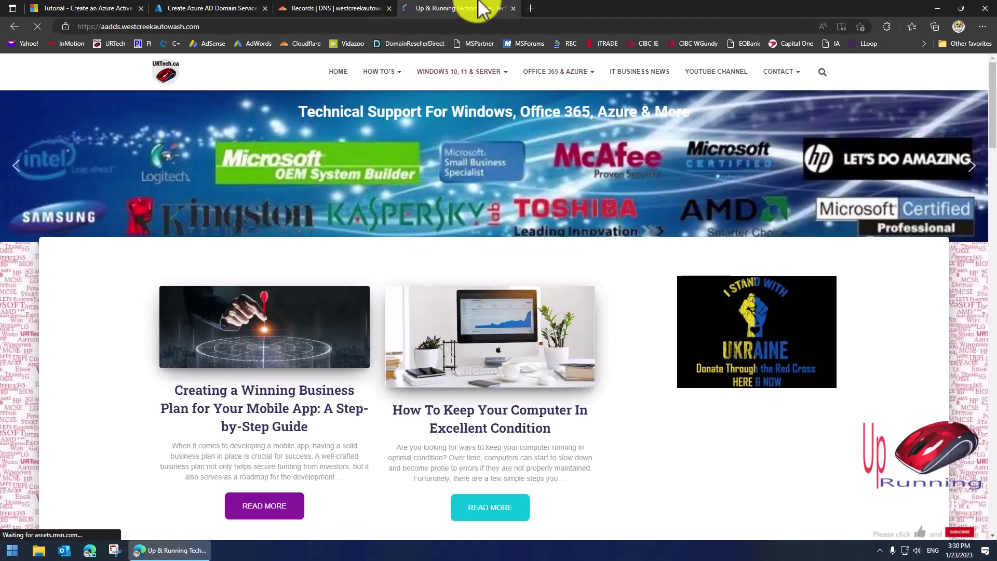
{"action": "left_click", "coordinate": [513, 9]}
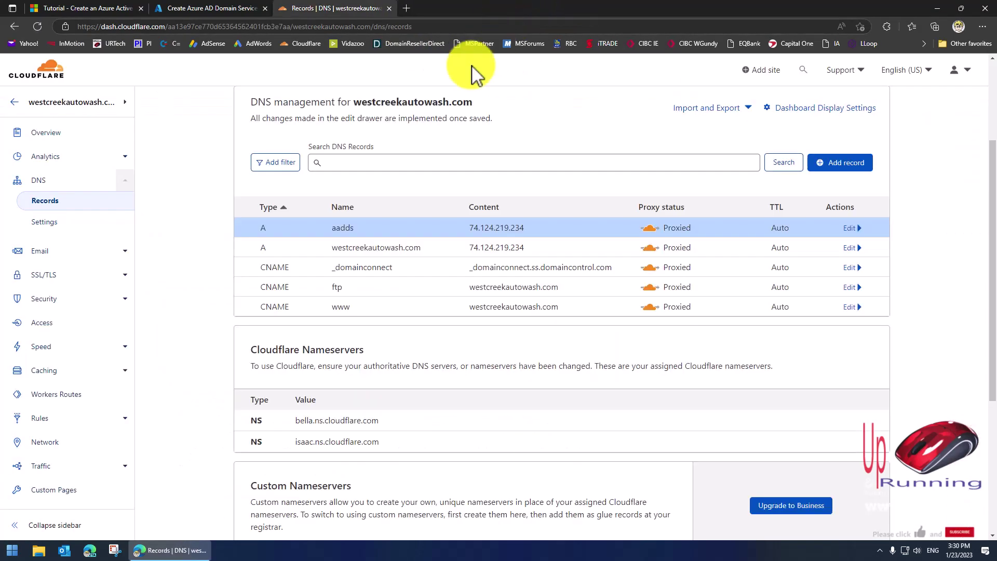
Replace the DNS domain name with aadds.westcreekautowash.com, removing the trailing space.
{"action": "left_click", "coordinate": [217, 8]}
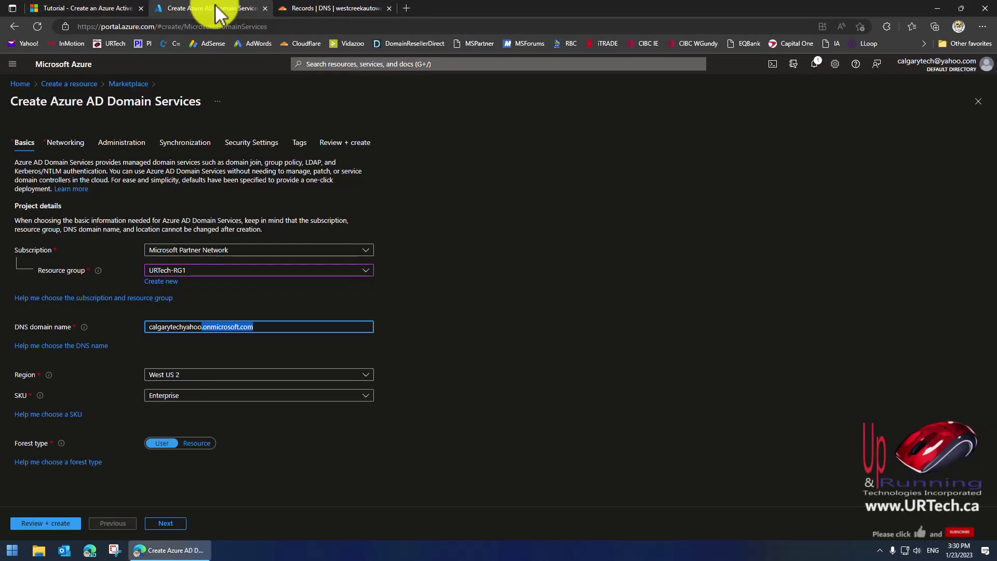
{"action": "left_click", "coordinate": [265, 328]}
{"action": "key", "text": "ctrl+a"}
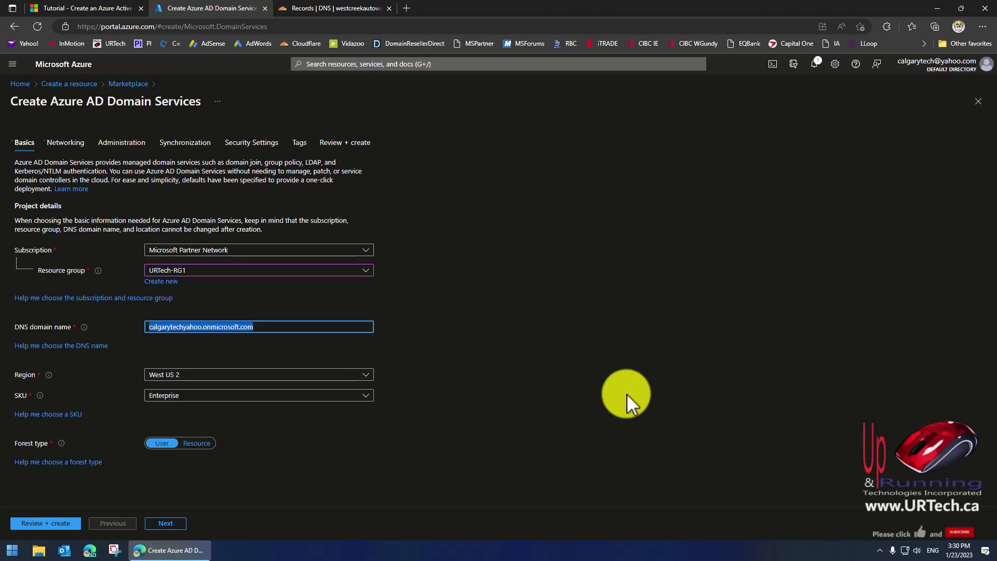
{"action": "type", "text": "westcre"}
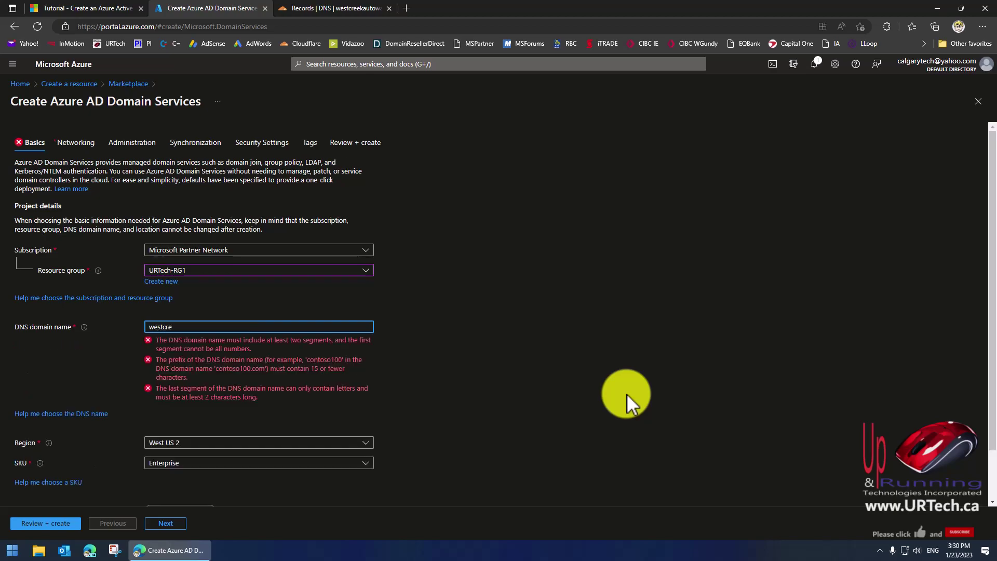
{"action": "type", "text": "ekautowash.com"}
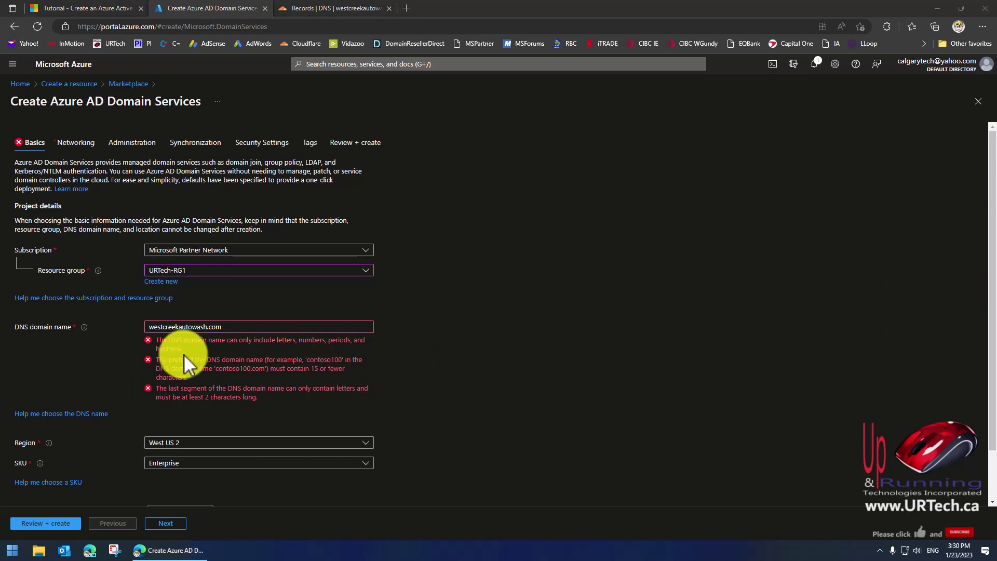
{"action": "left_click", "coordinate": [243, 328]}
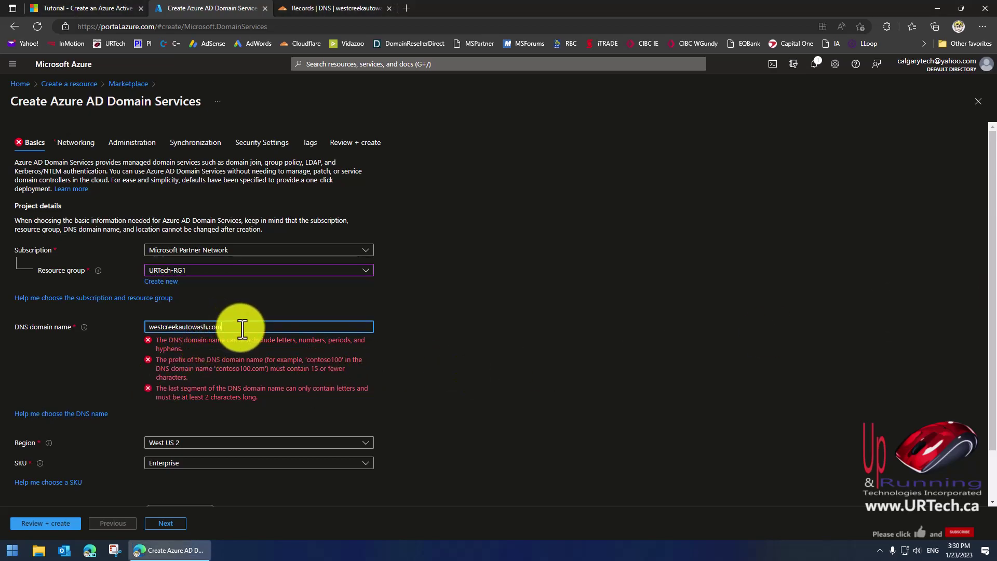
{"action": "key", "text": "BackSpace"}
{"action": "key", "text": "Home"}
{"action": "type", "text": "aadds."}
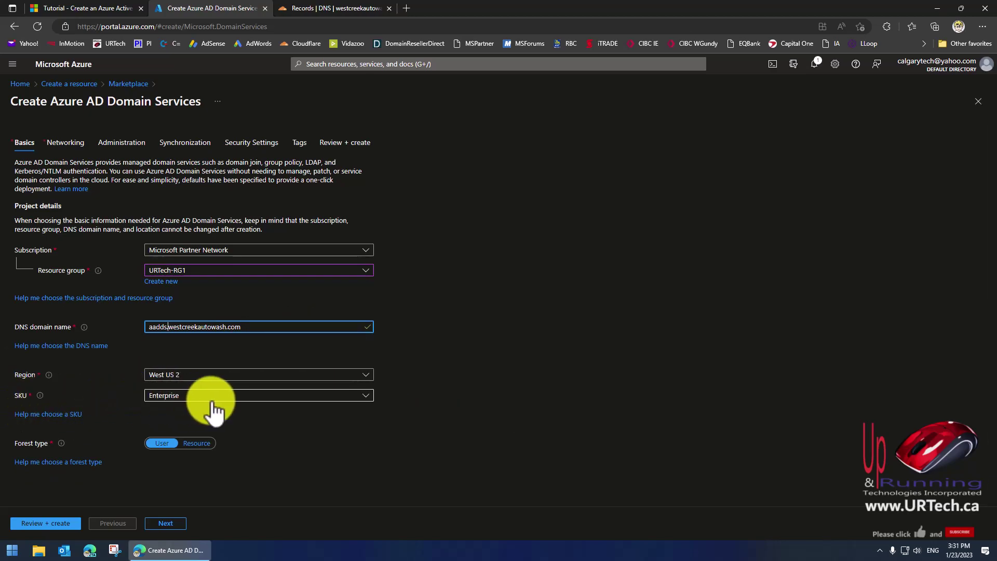
{"action": "left_click", "coordinate": [283, 397]}
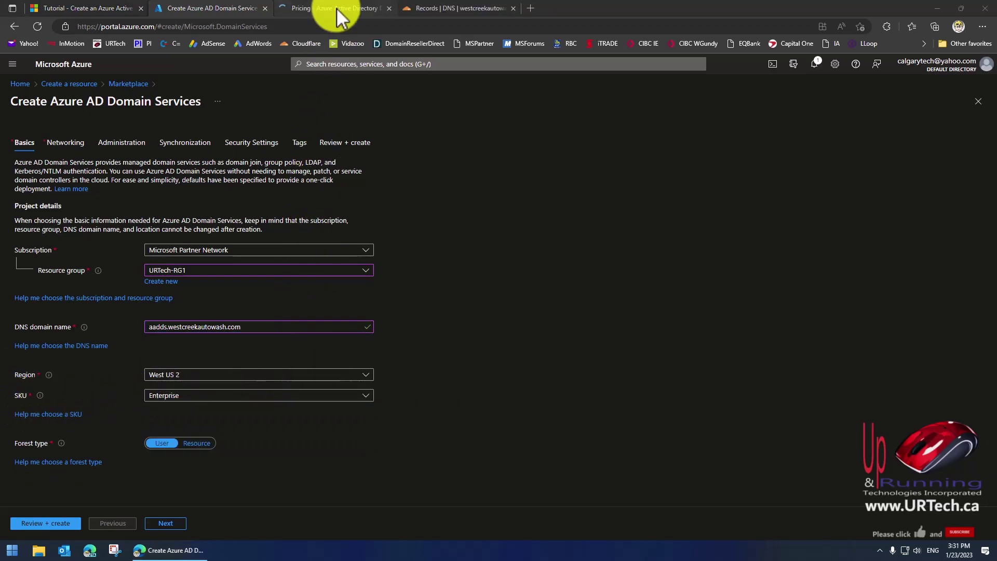
Compare User Forest prices: Standard $0.15, Enterprise $0.40, Premium $1.60 per hour, then return to the form.
{"action": "left_click", "coordinate": [337, 8]}
{"action": "scroll", "coordinate": [450, 371], "scroll_direction": "down", "scroll_amount": 5}
{"action": "scroll", "coordinate": [516, 371], "scroll_direction": "down", "scroll_amount": 5}
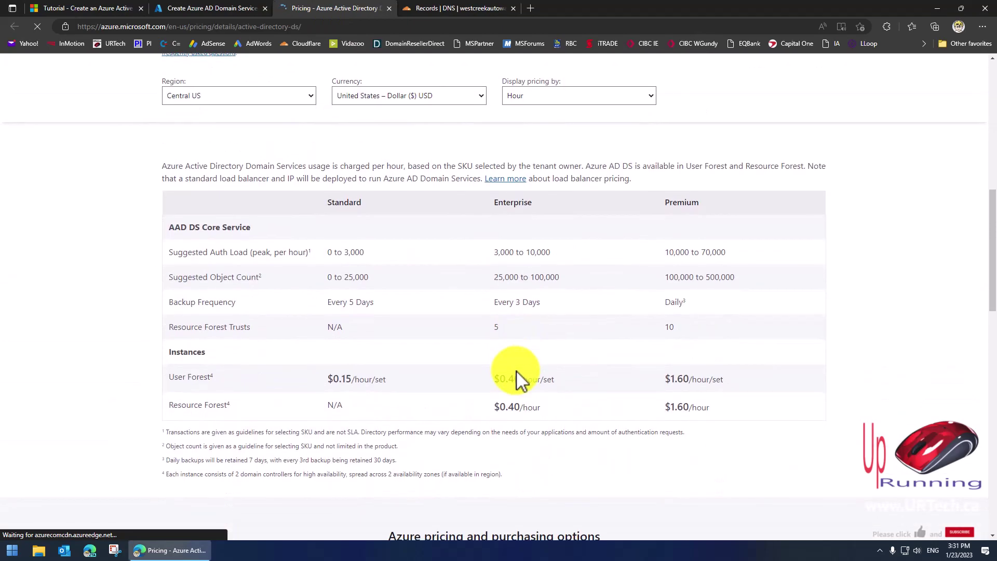
{"action": "left_click", "coordinate": [264, 342]}
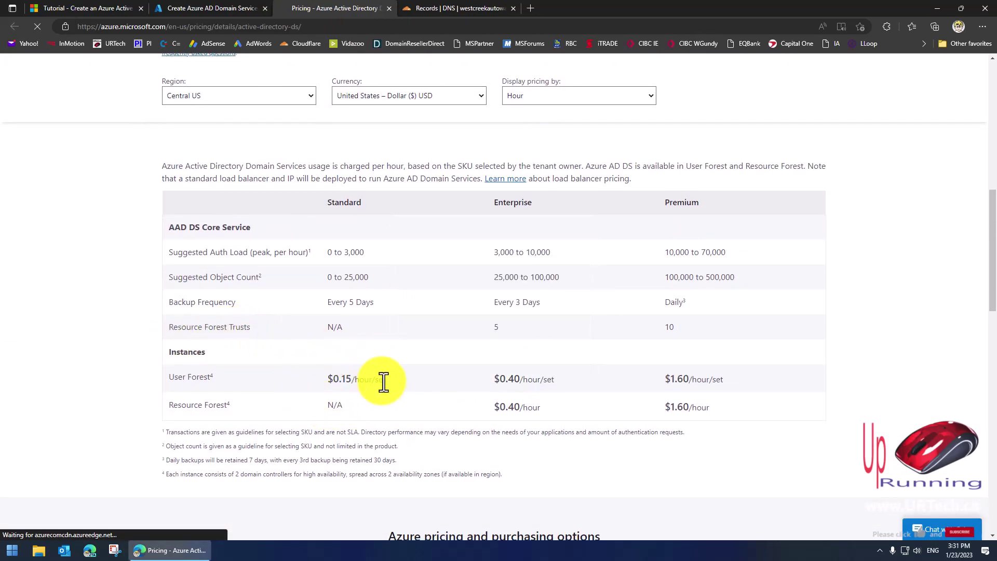
{"action": "left_click_drag", "start_coordinate": [379, 379], "coordinate": [332, 379]}
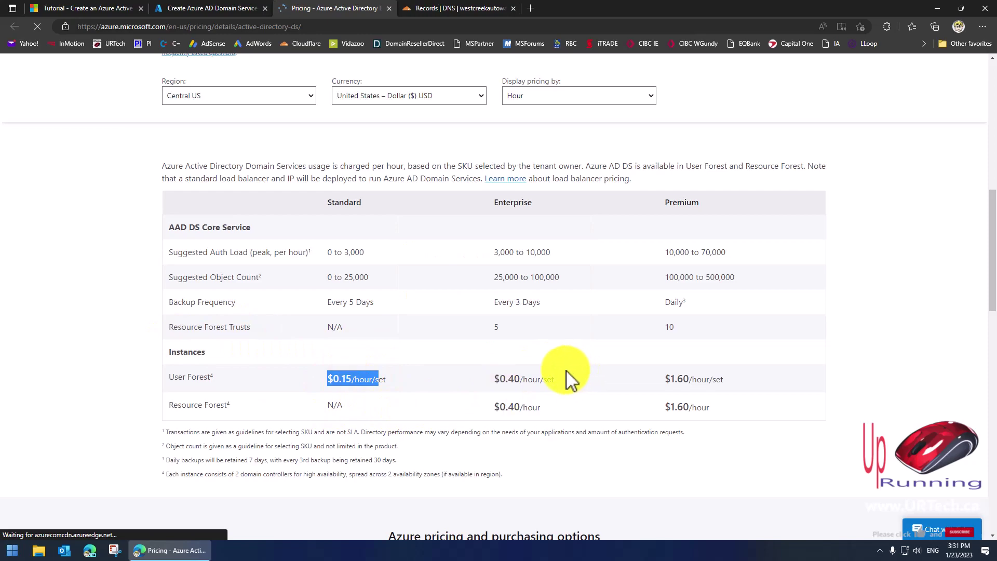
{"action": "left_click_drag", "start_coordinate": [554, 378], "coordinate": [478, 384]}
{"action": "left_click_drag", "start_coordinate": [743, 382], "coordinate": [630, 387]}
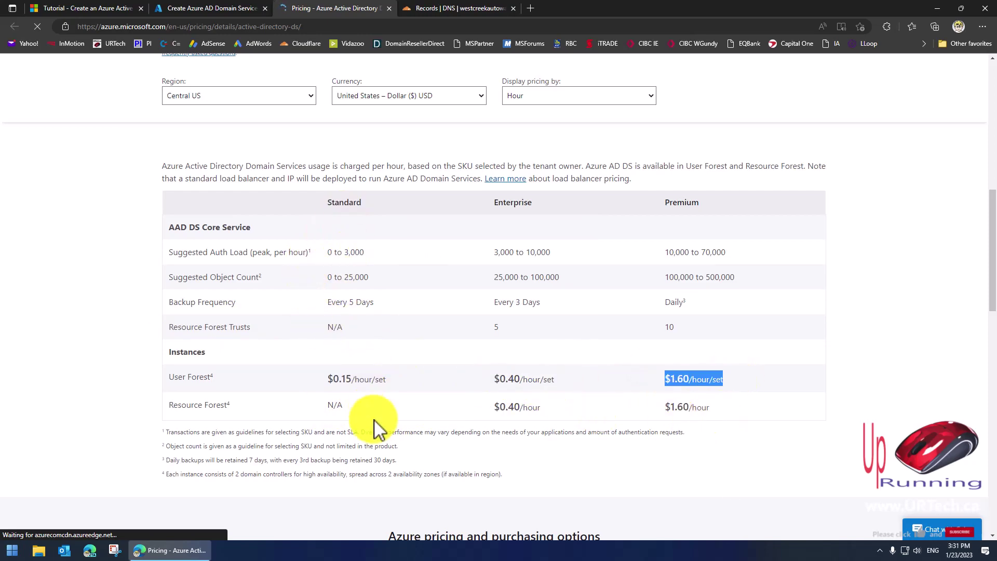
{"action": "left_click", "coordinate": [361, 276]}
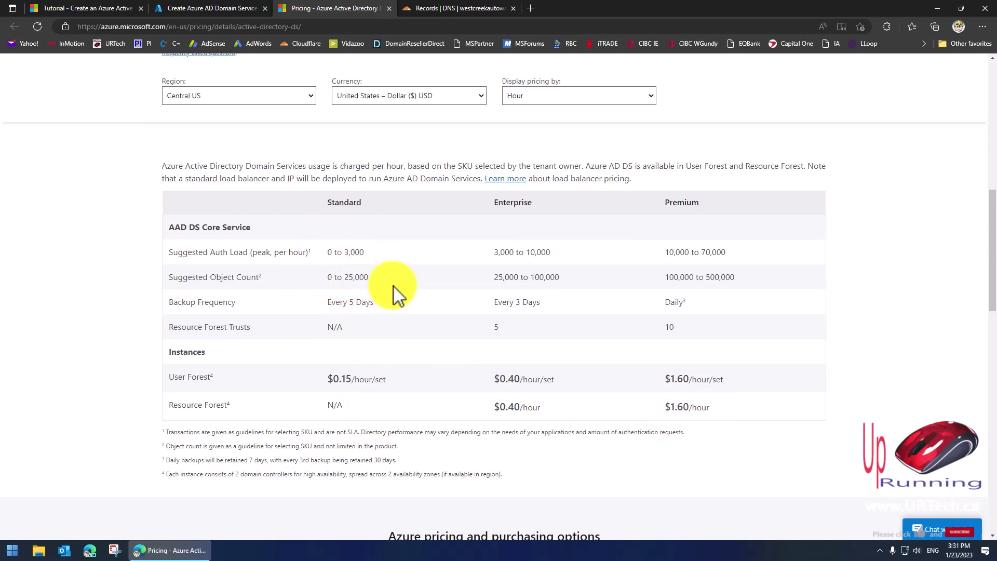
{"action": "left_click_drag", "start_coordinate": [397, 372], "coordinate": [327, 379]}
{"action": "left_click", "coordinate": [402, 395]}
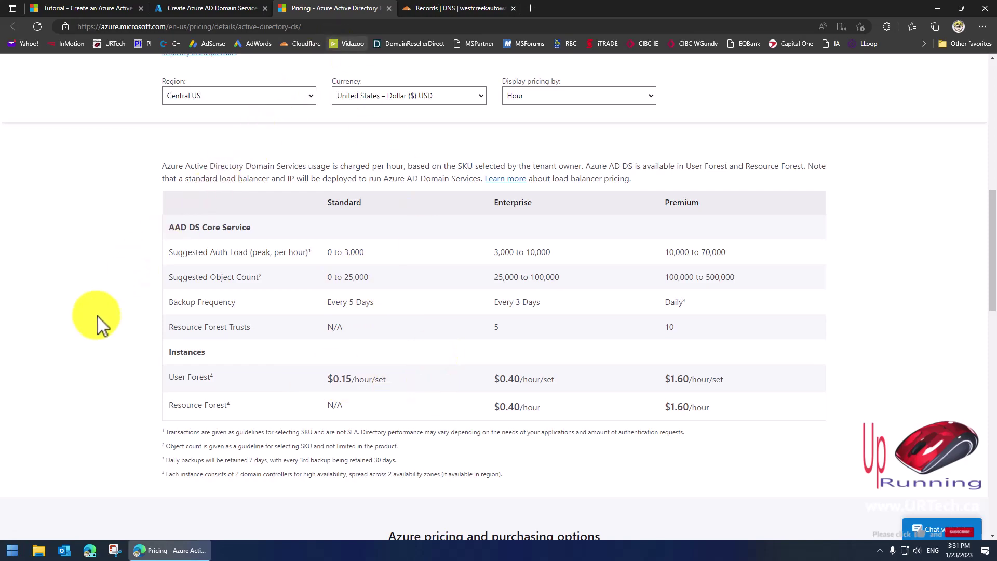
{"action": "key", "text": "ctrl+shift+Tab"}
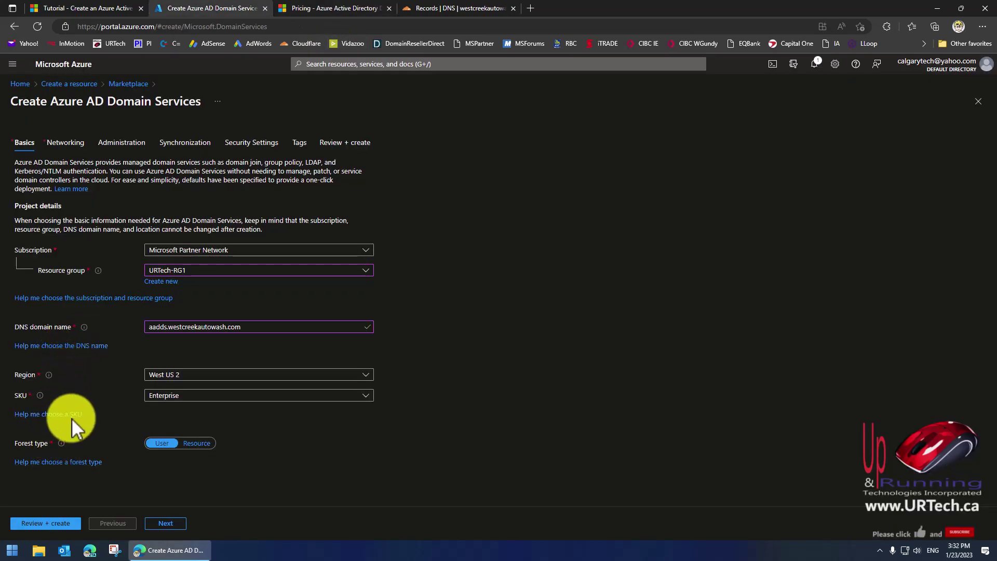
Choose the Standard SKU, go past networking, and open Review + create for validation.
{"action": "left_click", "coordinate": [207, 398]}
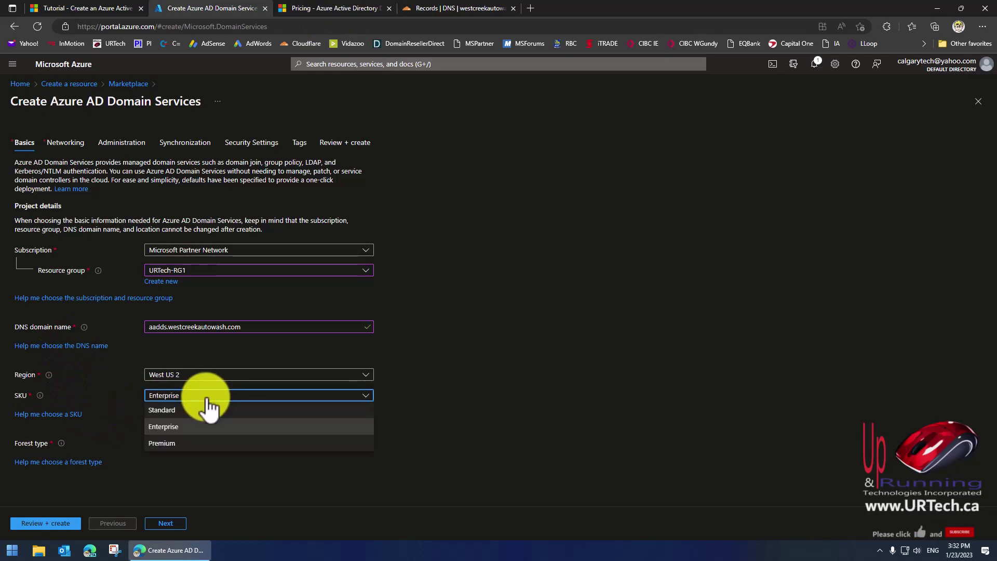
{"action": "left_click", "coordinate": [199, 411]}
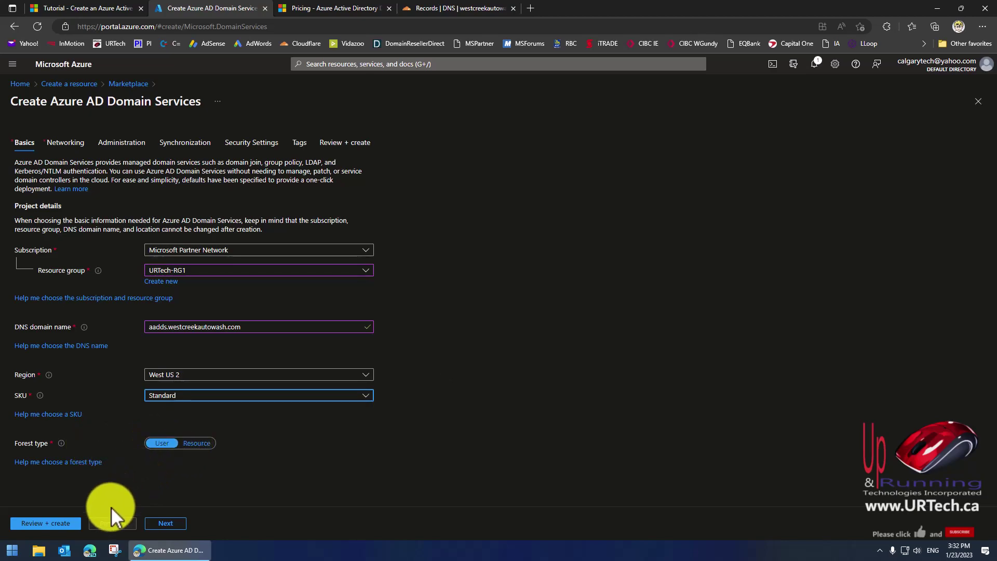
{"action": "left_click", "coordinate": [173, 524]}
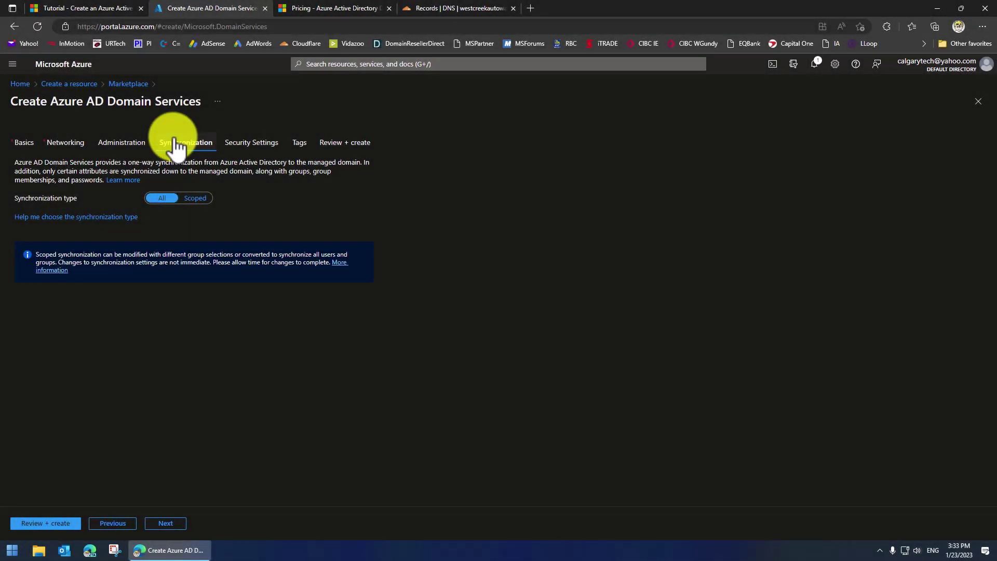
{"action": "left_click", "coordinate": [345, 143]}
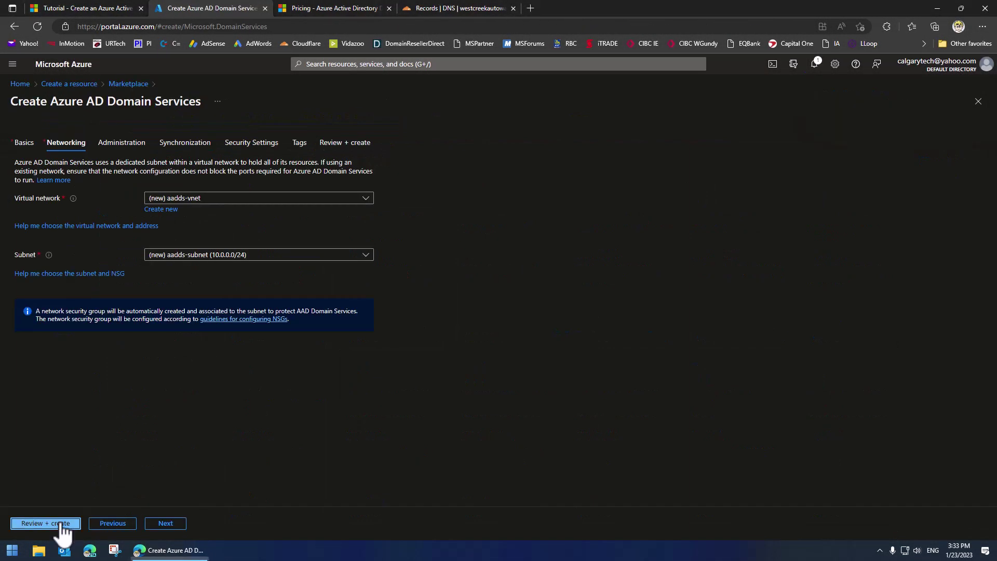
Create the managed domain, check the tutorial's resource group example, then return to the finished deployment.
{"action": "left_click", "coordinate": [47, 525]}
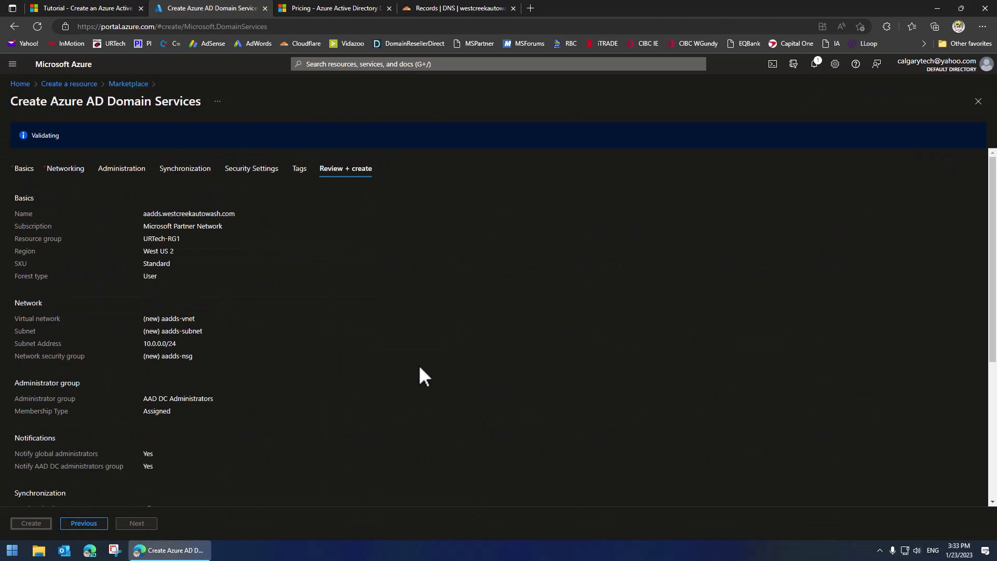
{"action": "scroll", "coordinate": [327, 356], "scroll_direction": "down", "scroll_amount": 5}
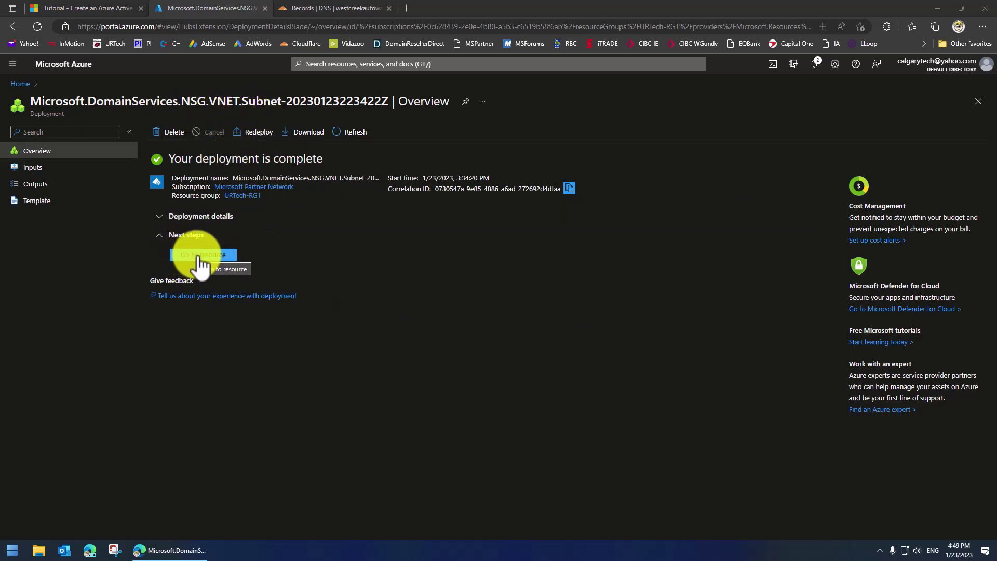
{"action": "left_click", "coordinate": [95, 7]}
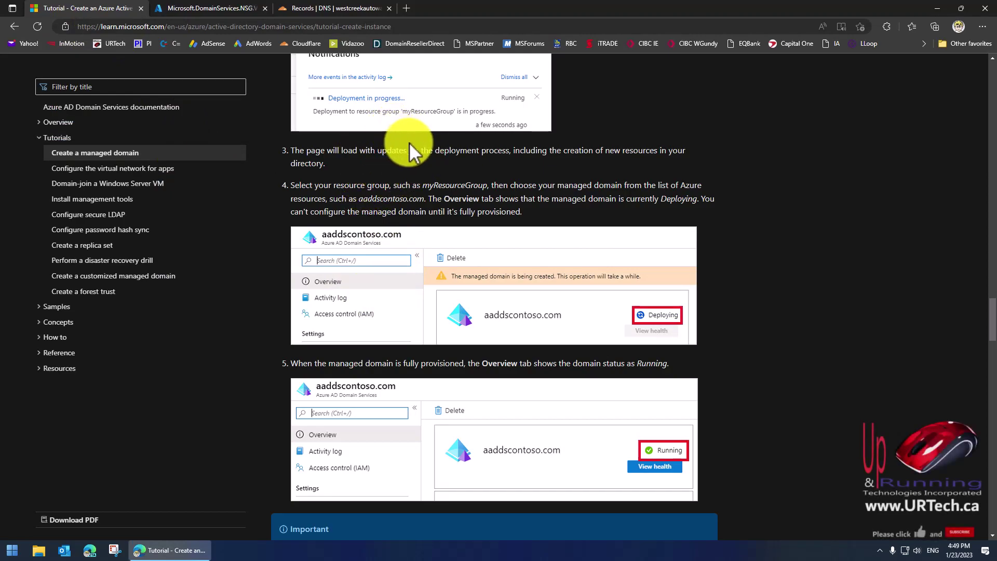
{"action": "left_click_drag", "start_coordinate": [423, 187], "coordinate": [435, 187]}
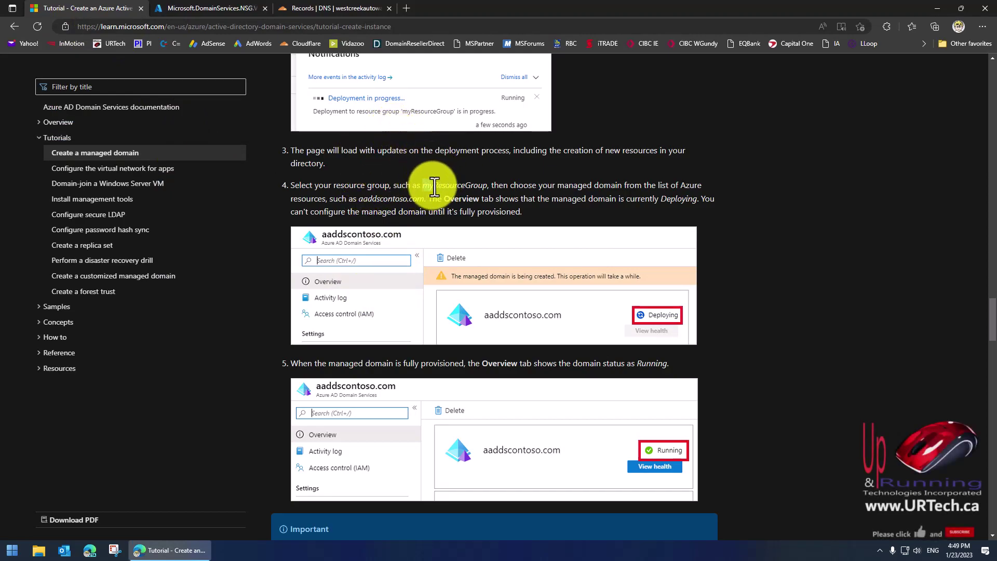
{"action": "left_click", "coordinate": [211, 4]}
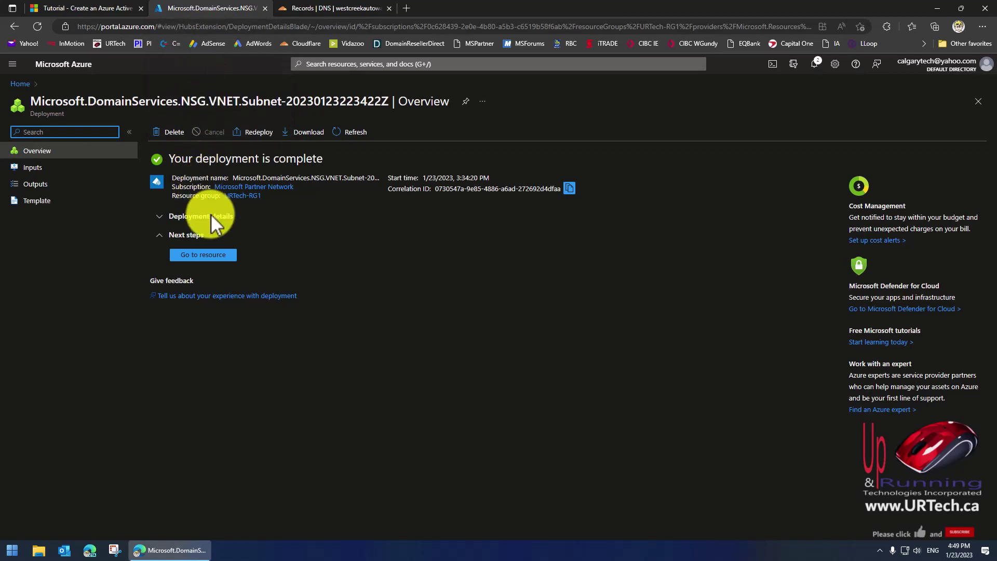
Open the aadds.westcreekautowash.com resource, note its Running status, and open Configuration diagnostics.
{"action": "left_click", "coordinate": [215, 256]}
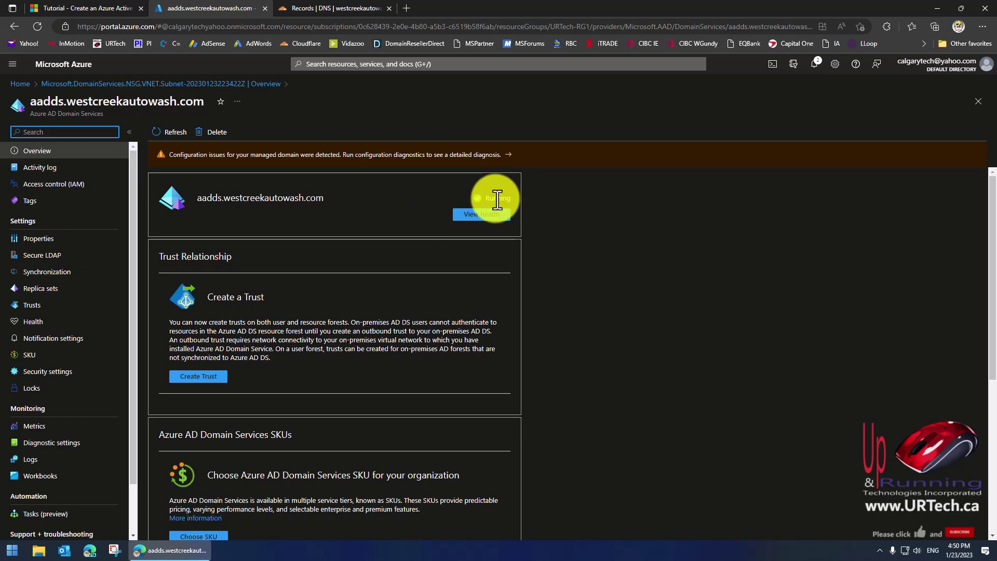
{"action": "left_click_drag", "start_coordinate": [487, 198], "coordinate": [511, 197]}
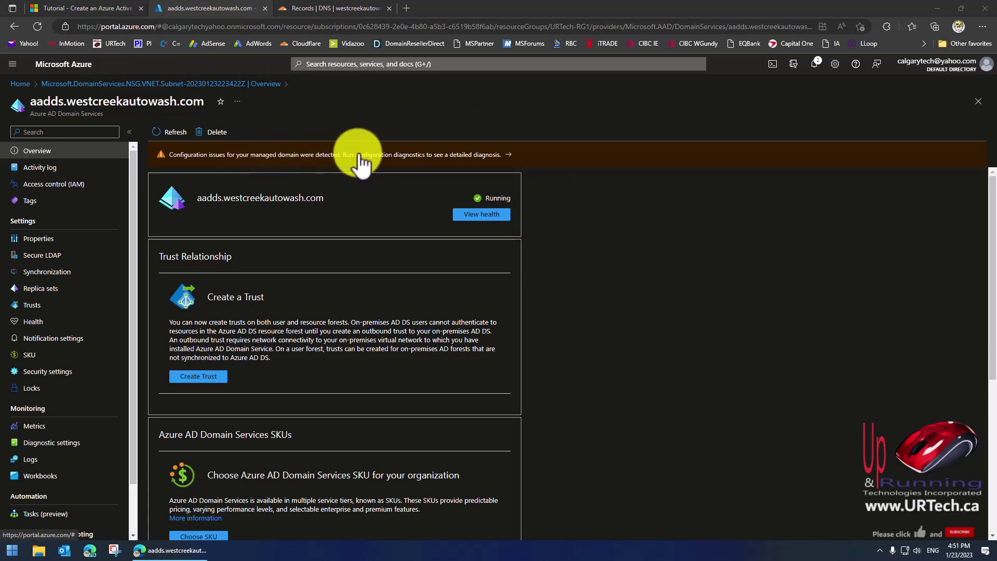
{"action": "left_click", "coordinate": [378, 157]}
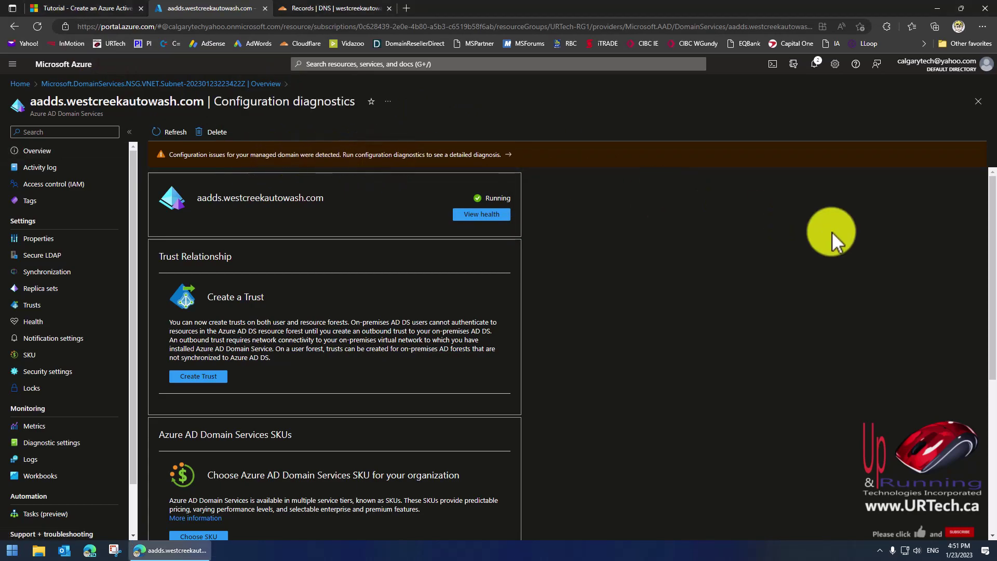
Run the configuration diagnostics and apply the proposed DNS records fix to the virtual network.
{"action": "left_click", "coordinate": [161, 133]}
{"action": "left_click", "coordinate": [178, 216]}
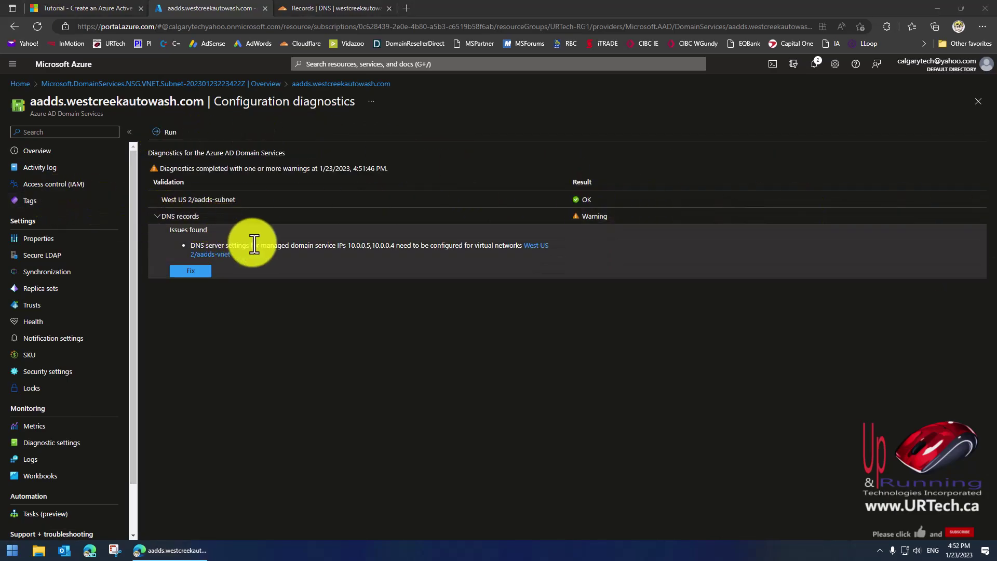
{"action": "left_click", "coordinate": [190, 271]}
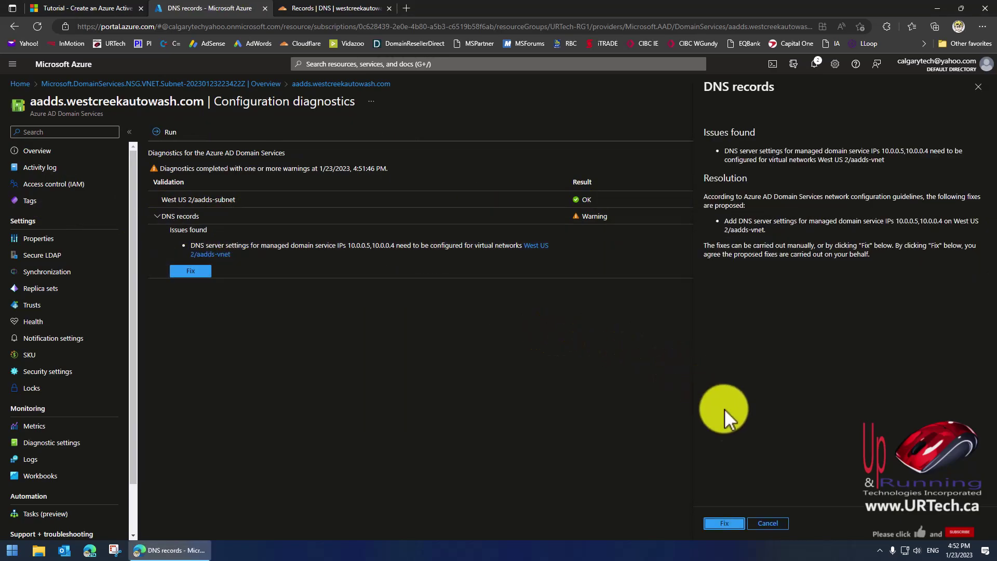
{"action": "left_click", "coordinate": [724, 523]}
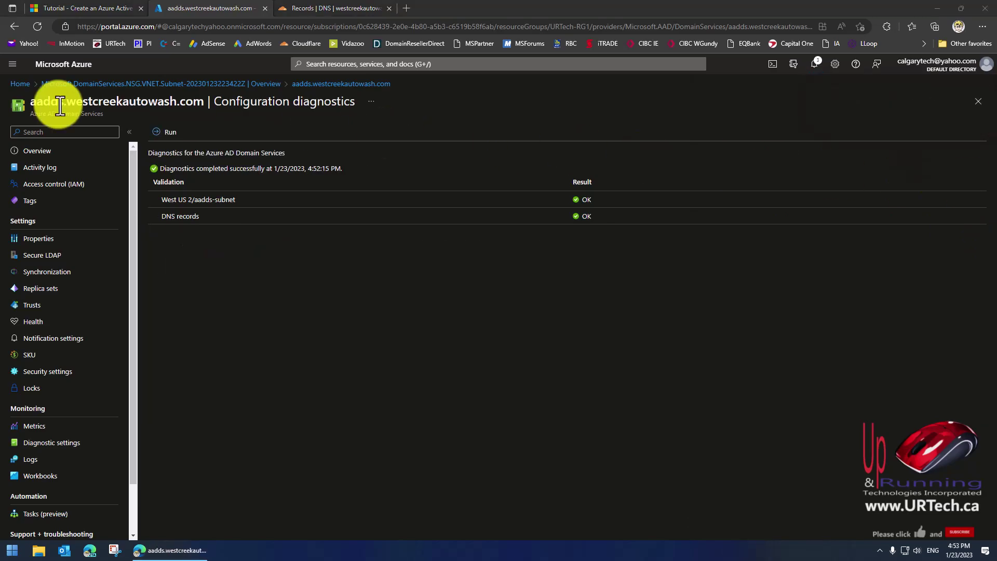
Return through the deployment breadcrumb to the managed domain's overview page.
{"action": "left_click", "coordinate": [189, 84]}
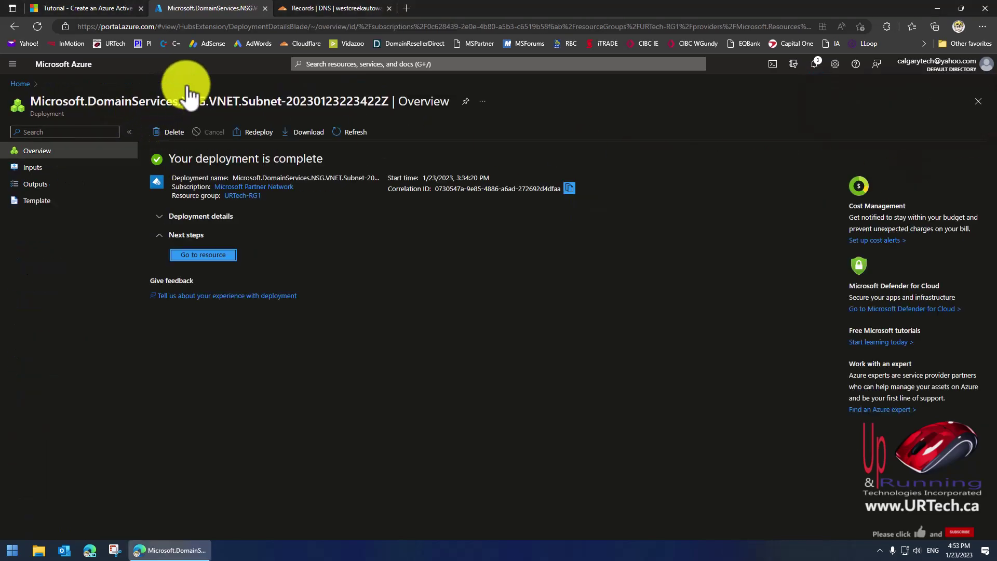
{"action": "left_click", "coordinate": [203, 256]}
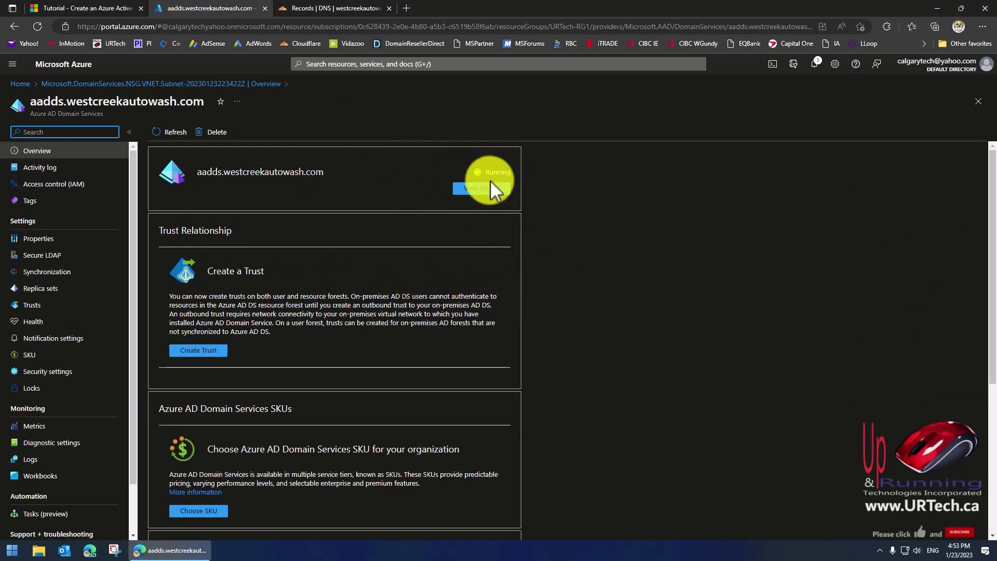
{"action": "scroll", "coordinate": [447, 221], "scroll_direction": "down", "scroll_amount": 5}
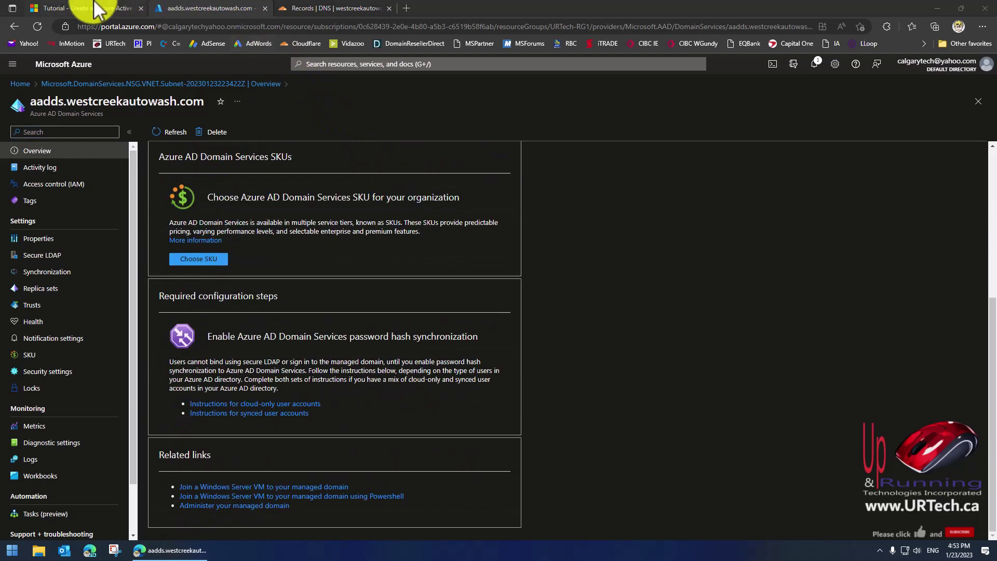
Read the Learn tutorial's DNS settings and Enable user accounts sections, then return to the aadds page.
{"action": "left_click", "coordinate": [89, 7]}
{"action": "scroll", "coordinate": [389, 220], "scroll_direction": "down", "scroll_amount": 6}
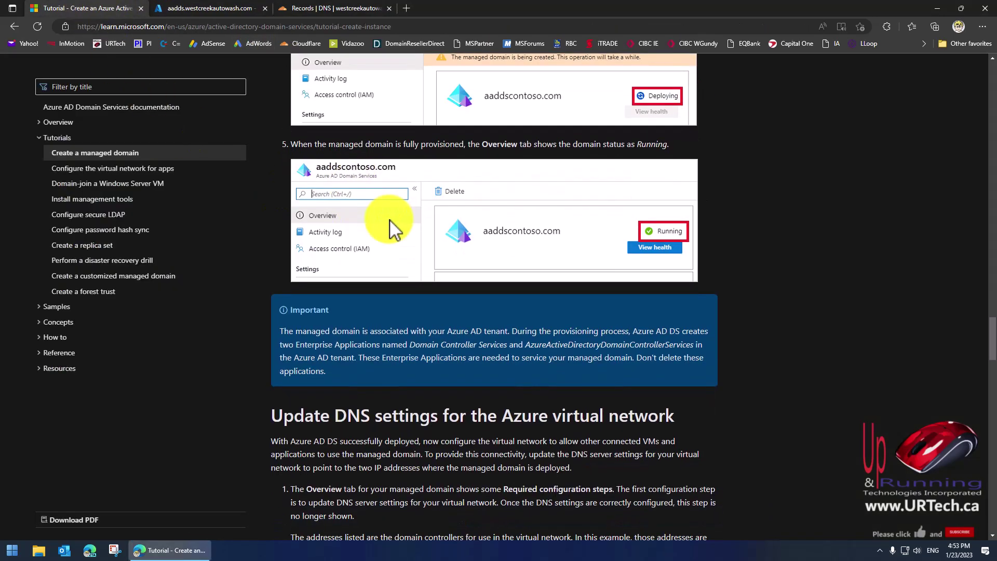
{"action": "scroll", "coordinate": [389, 219], "scroll_direction": "down", "scroll_amount": 8}
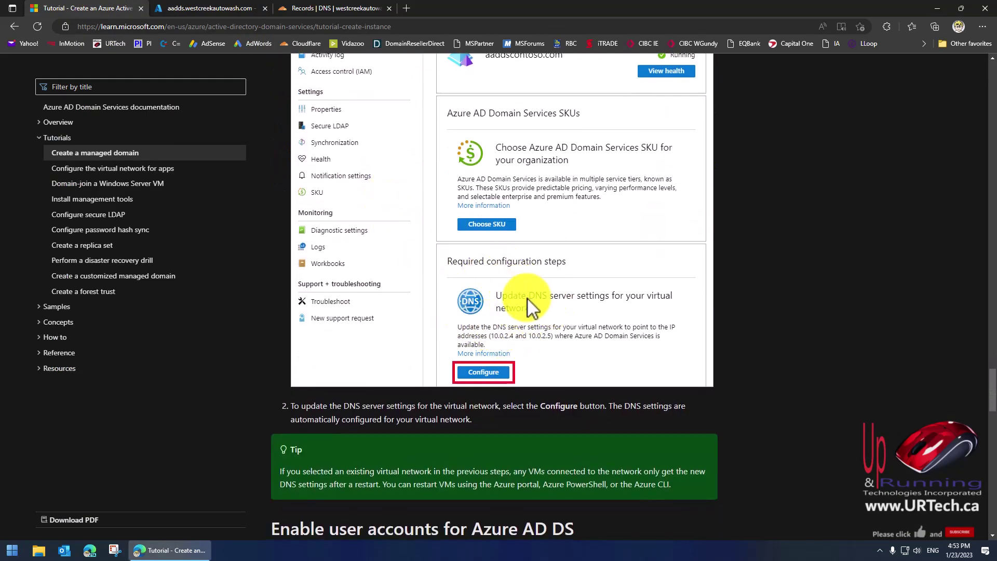
{"action": "scroll", "coordinate": [558, 300], "scroll_direction": "down", "scroll_amount": 3}
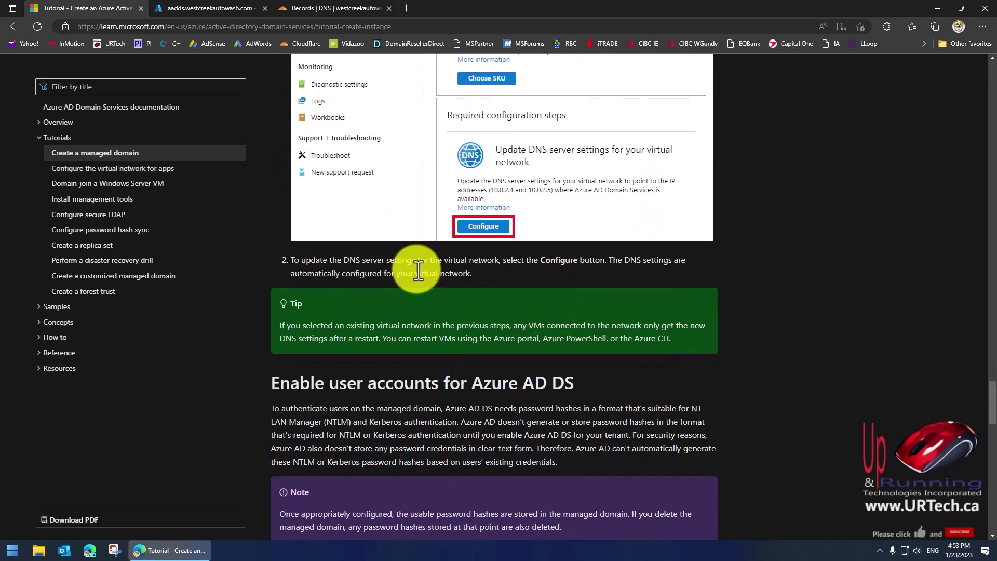
{"action": "left_click_drag", "start_coordinate": [329, 260], "coordinate": [448, 261]}
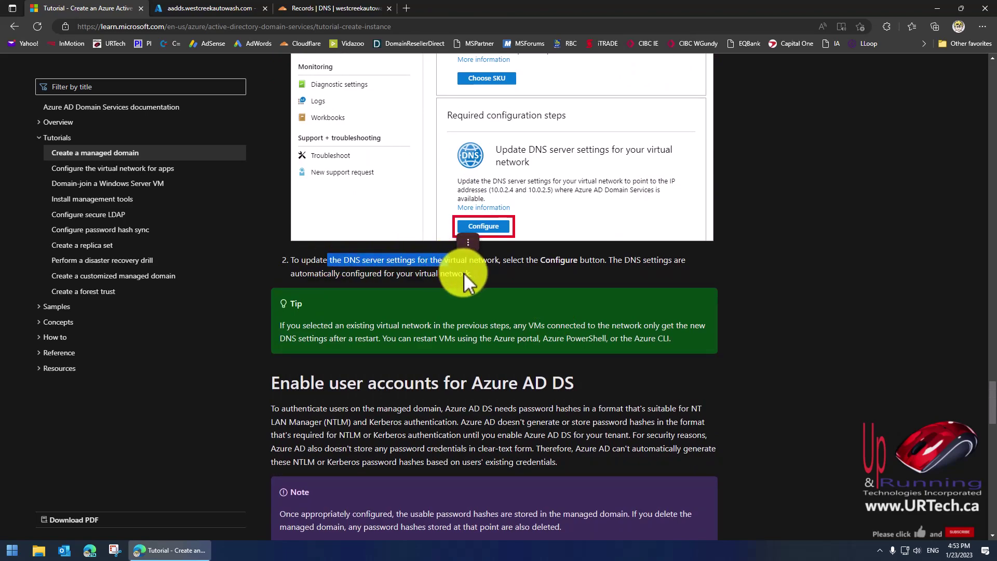
{"action": "scroll", "coordinate": [464, 272], "scroll_direction": "down", "scroll_amount": 3}
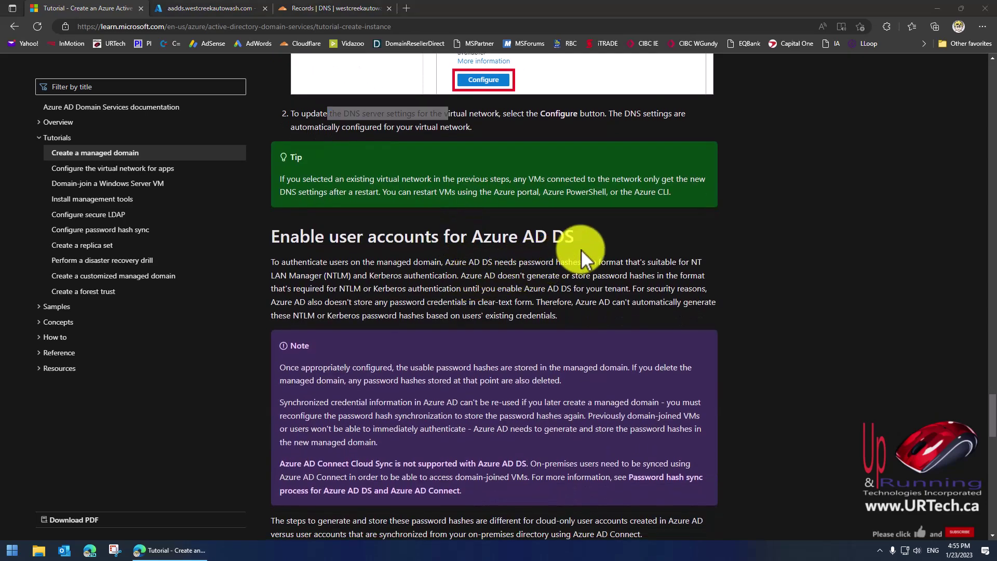
{"action": "scroll", "coordinate": [626, 257], "scroll_direction": "down", "scroll_amount": 3}
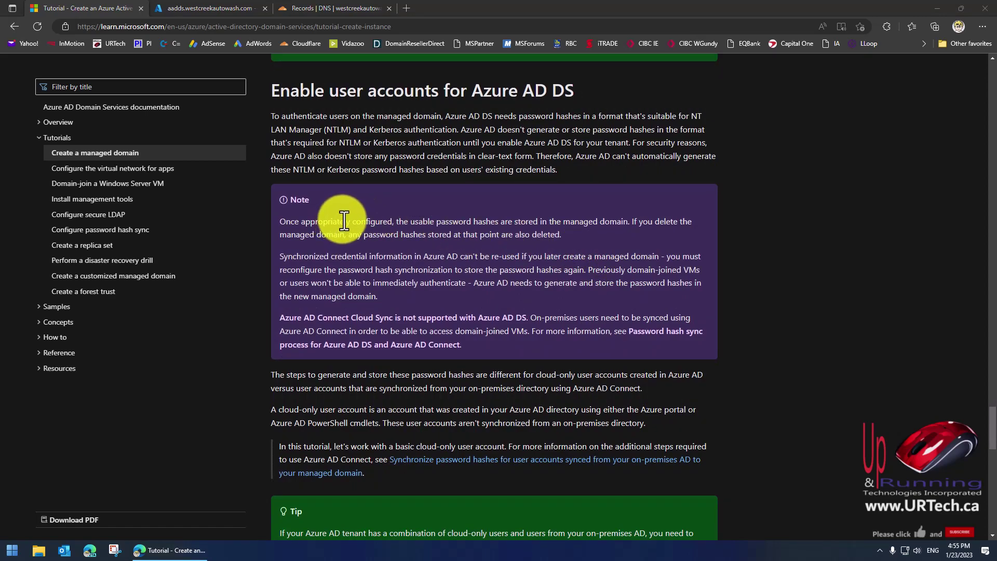
{"action": "left_click_drag", "start_coordinate": [339, 220], "coordinate": [390, 222]}
{"action": "left_click", "coordinate": [517, 283]}
{"action": "left_click", "coordinate": [396, 230]}
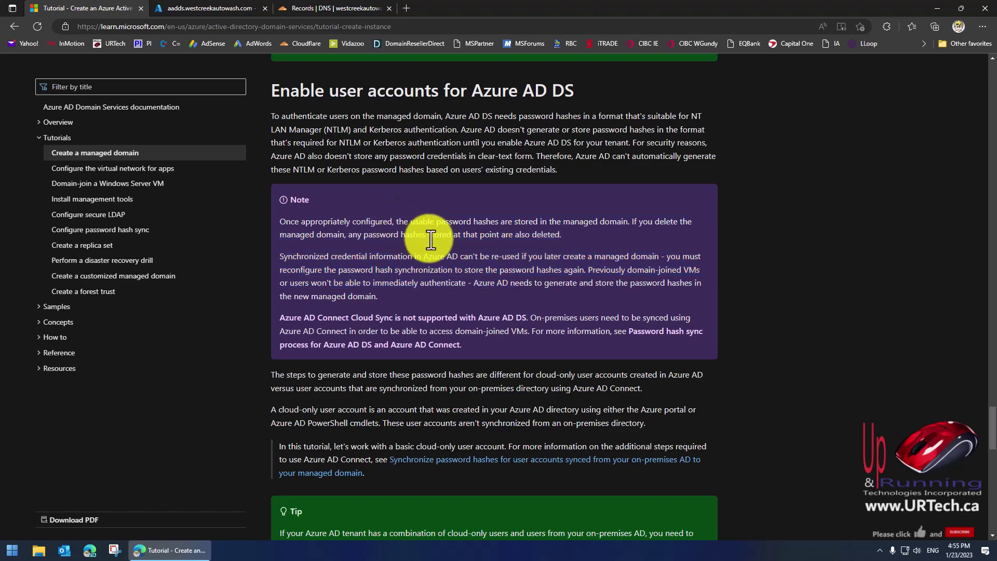
{"action": "scroll", "coordinate": [433, 238], "scroll_direction": "down", "scroll_amount": 5}
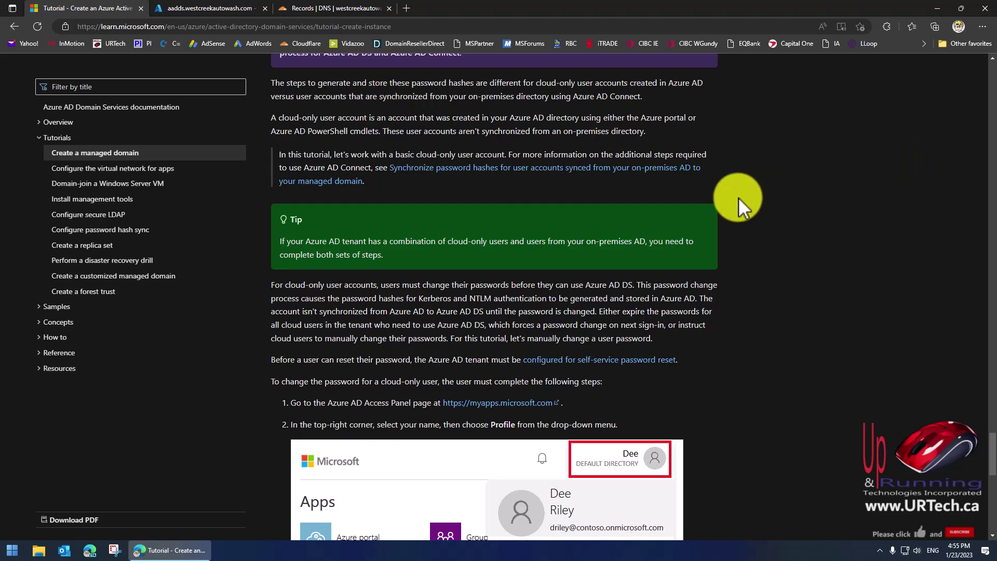
{"action": "scroll", "coordinate": [739, 197], "scroll_direction": "down", "scroll_amount": 3}
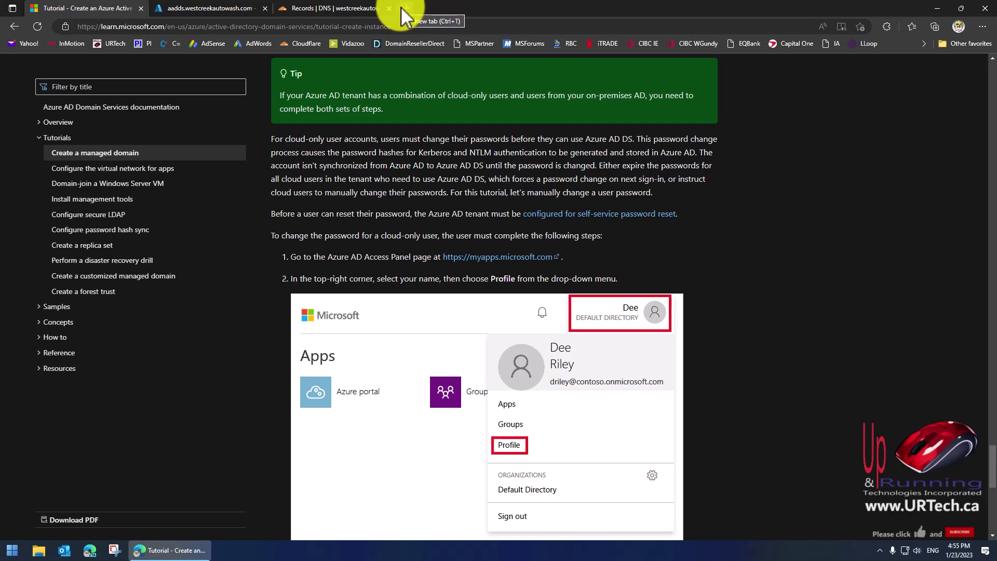
{"action": "left_click", "coordinate": [177, 10]}
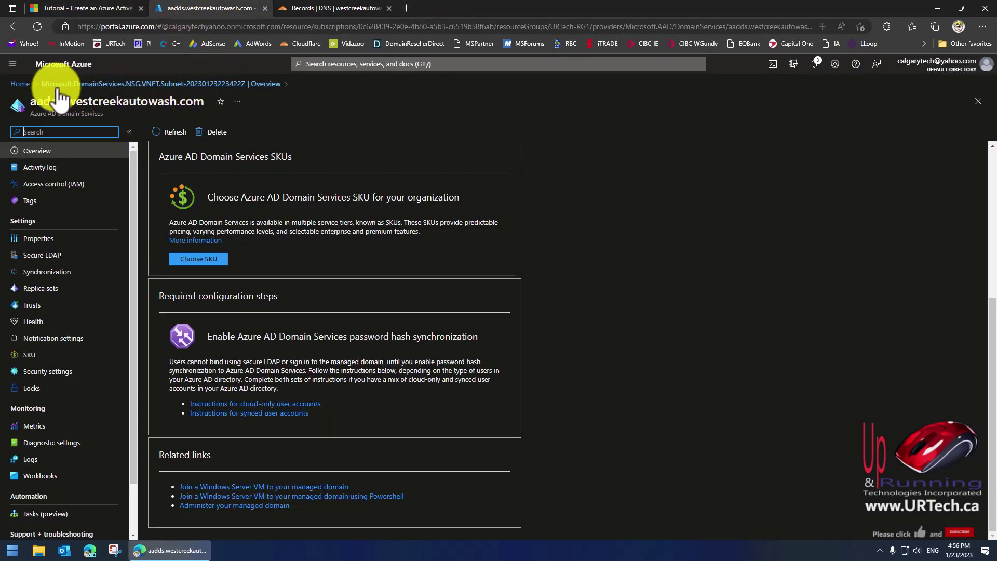
Check the Default Directory's Users list in a new portal tab, then close that tab.
{"action": "middle_click", "coordinate": [19, 84]}
{"action": "left_click", "coordinate": [353, 9]}
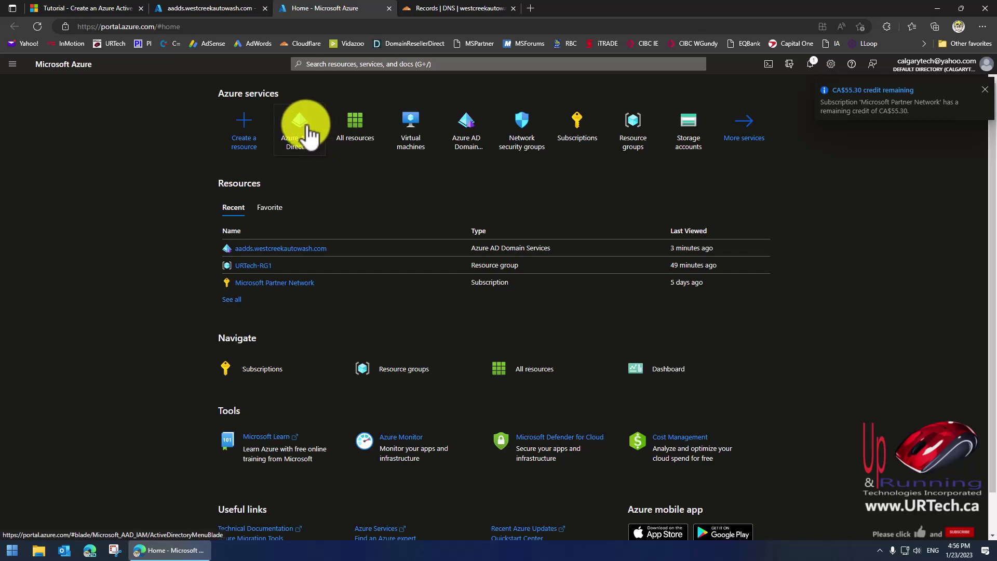
{"action": "left_click", "coordinate": [306, 130]}
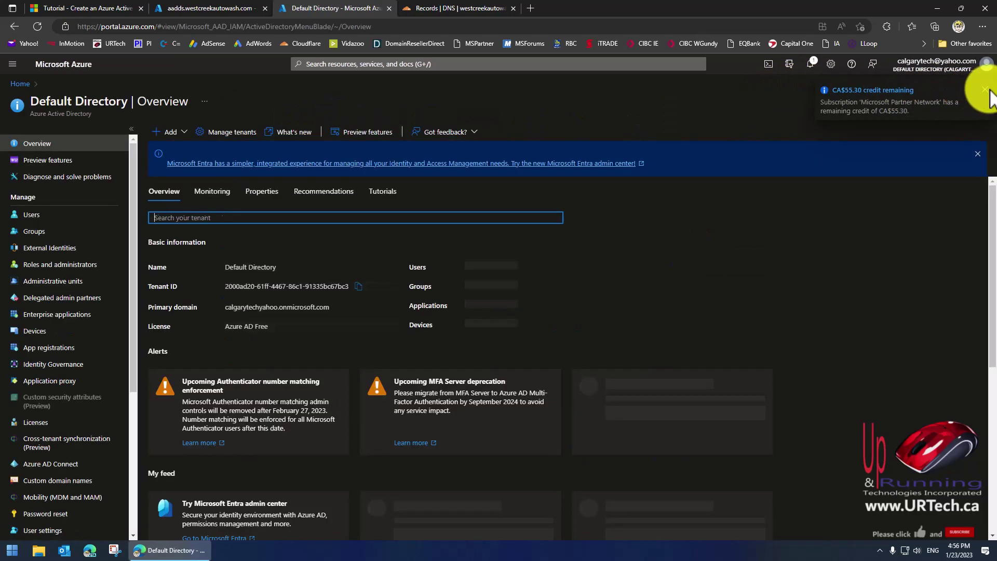
{"action": "left_click", "coordinate": [31, 215]}
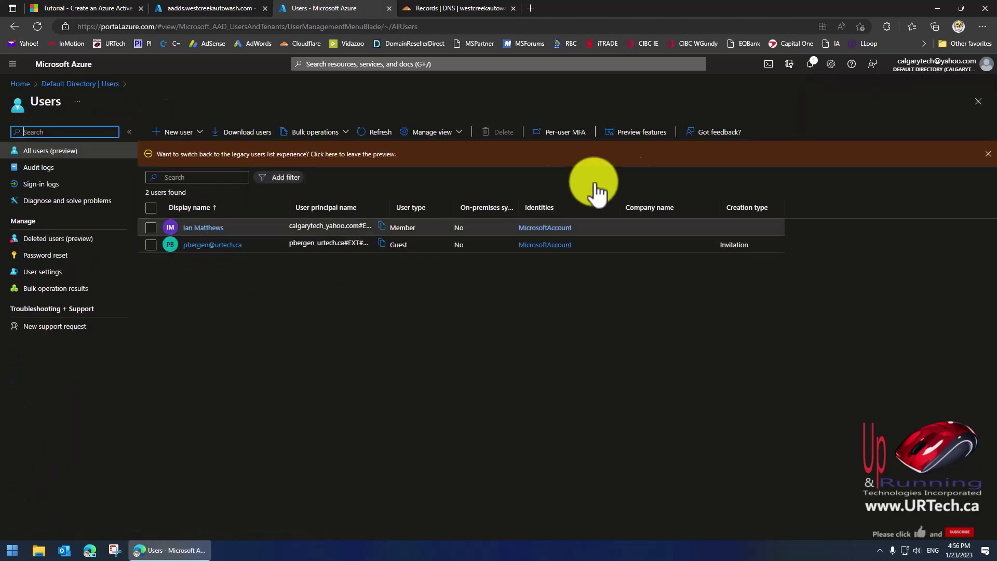
{"action": "key", "text": "ctrl+w"}
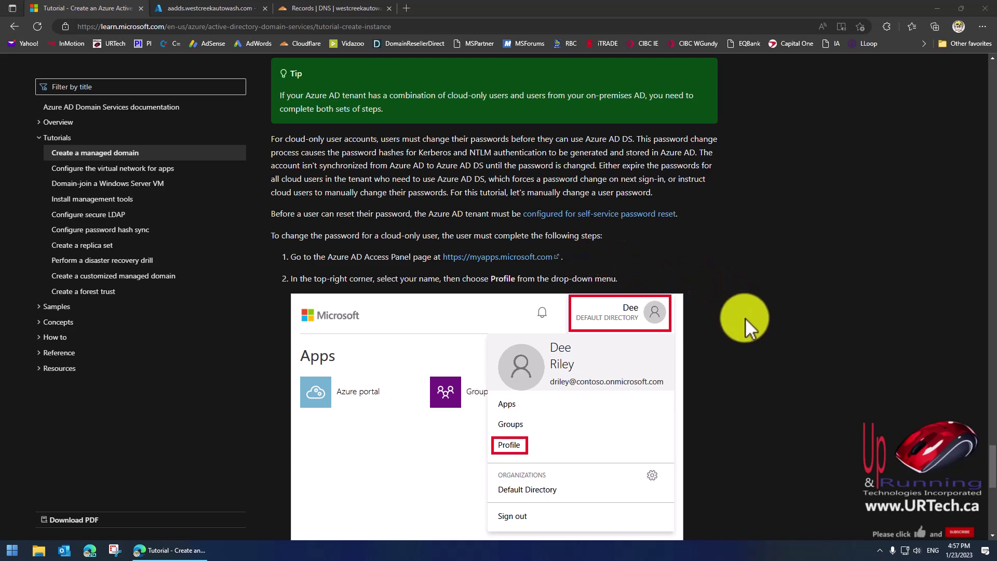
From the aadds domain services overview, open the Azure portal home in a new tab.
{"action": "scroll", "coordinate": [747, 326], "scroll_direction": "down", "scroll_amount": 1}
{"action": "scroll", "coordinate": [747, 325], "scroll_direction": "up", "scroll_amount": 1}
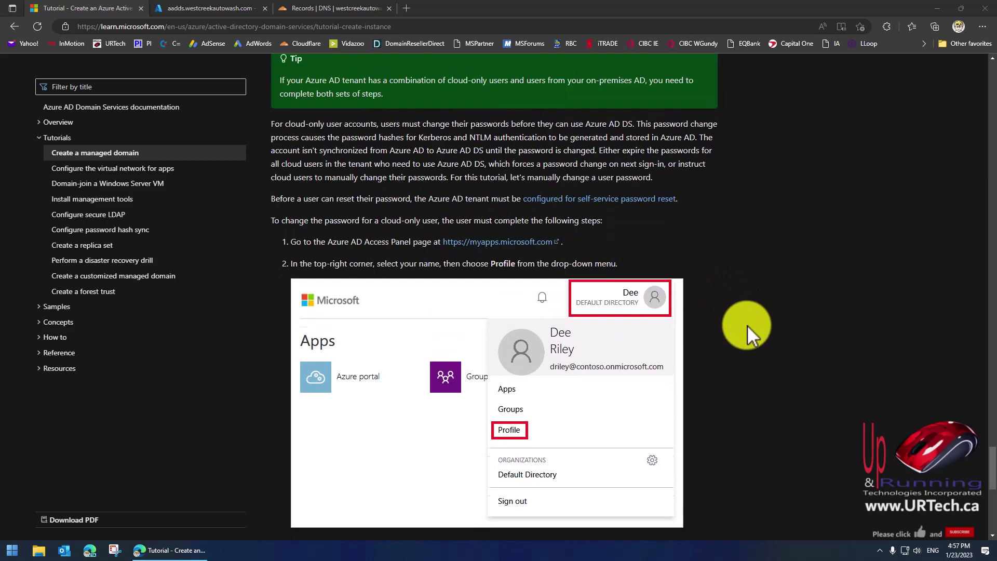
{"action": "left_click", "coordinate": [197, 8]}
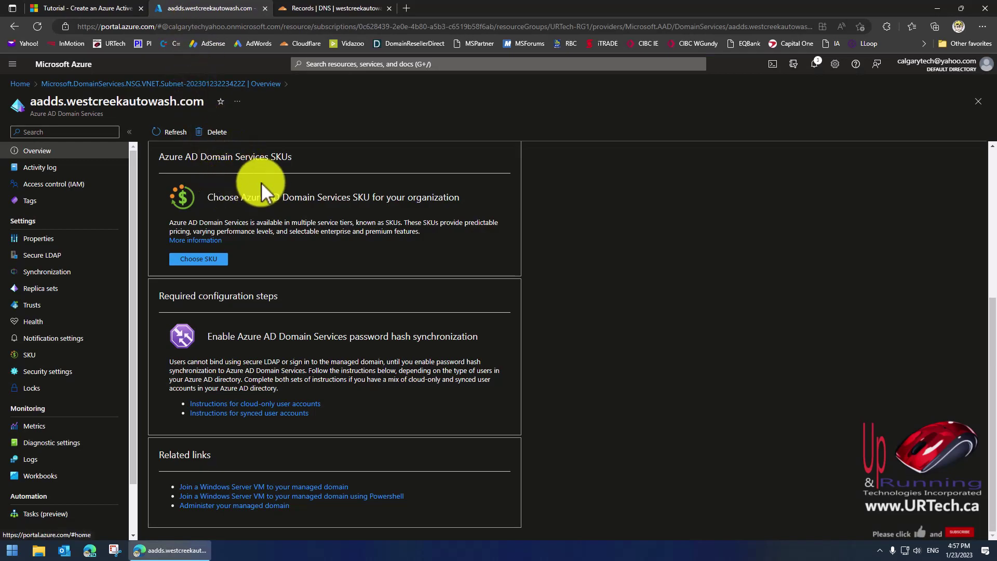
{"action": "scroll", "coordinate": [261, 182], "scroll_direction": "up", "scroll_amount": 4}
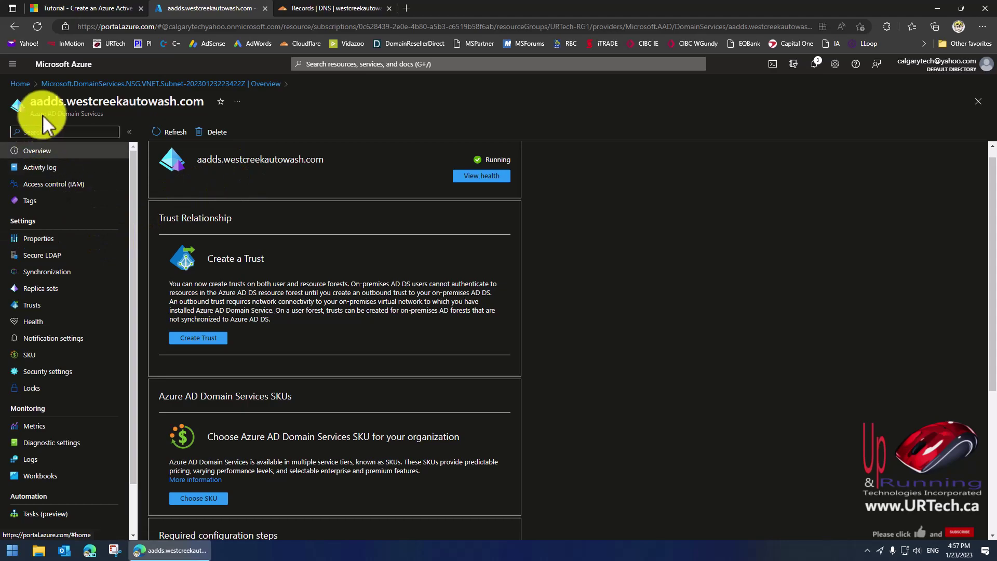
{"action": "middle_click", "coordinate": [19, 84]}
{"action": "left_click", "coordinate": [306, 8]}
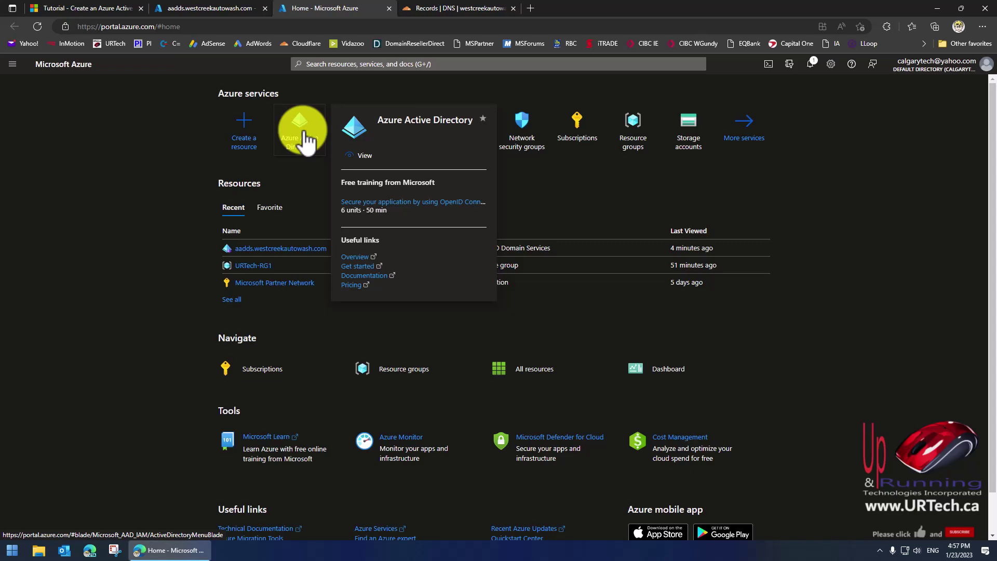
Open Azure Active Directory, view its Users, then return to the Default Directory overview.
{"action": "left_click", "coordinate": [306, 139]}
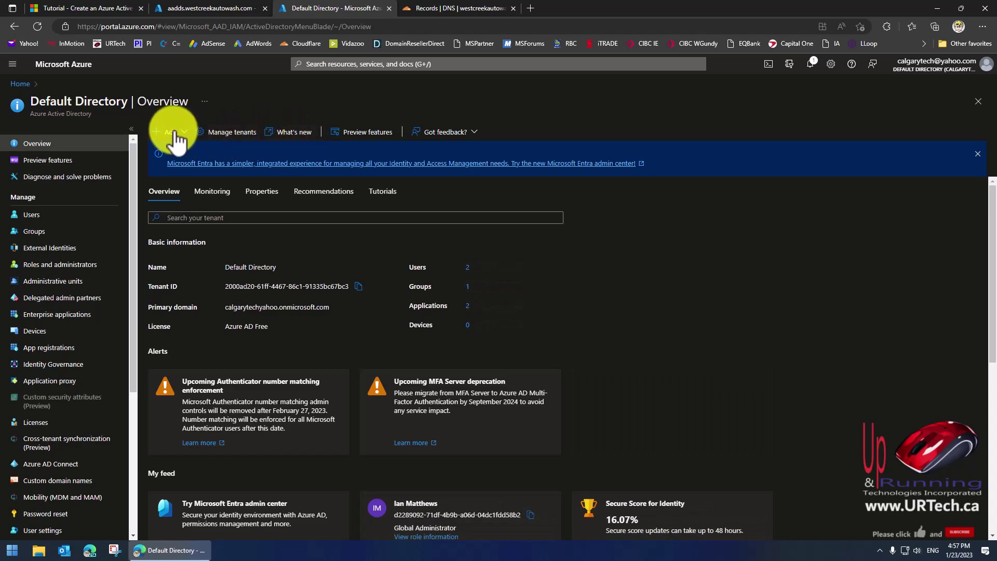
{"action": "left_click", "coordinate": [25, 213]}
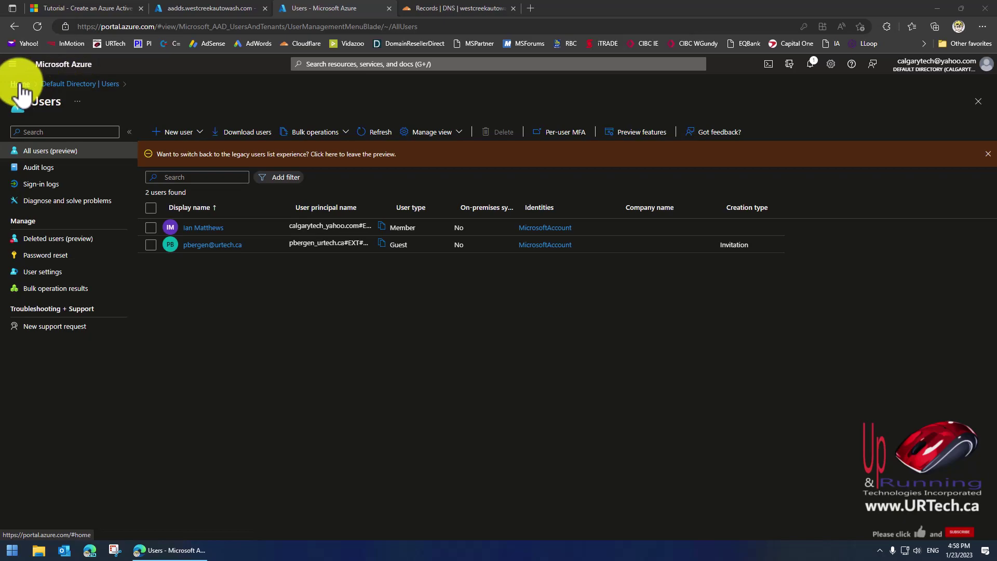
{"action": "left_click", "coordinate": [46, 83]}
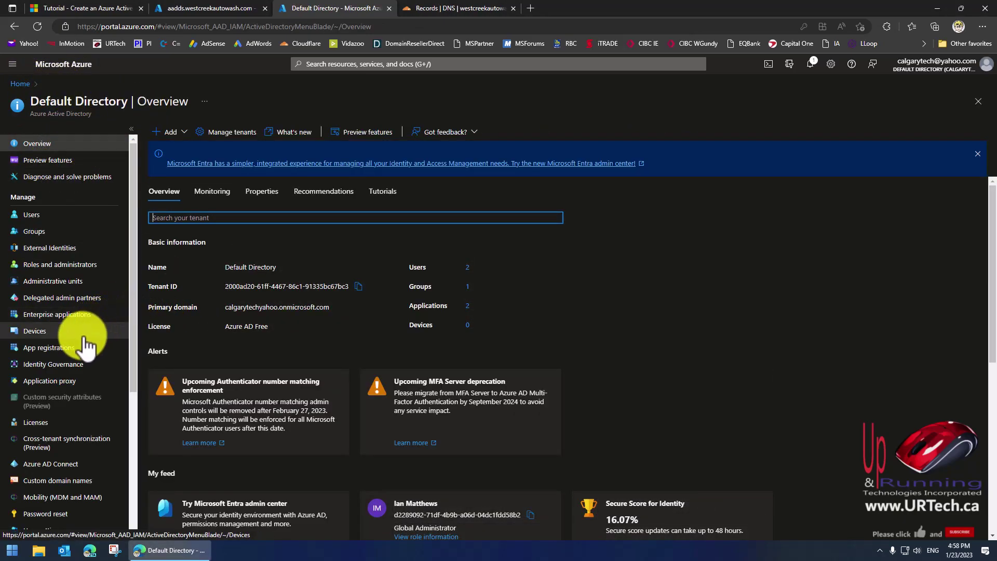
Add westcreekautowash.com as a custom domain name and select its TXT verification value.
{"action": "scroll", "coordinate": [68, 348], "scroll_direction": "down", "scroll_amount": 4}
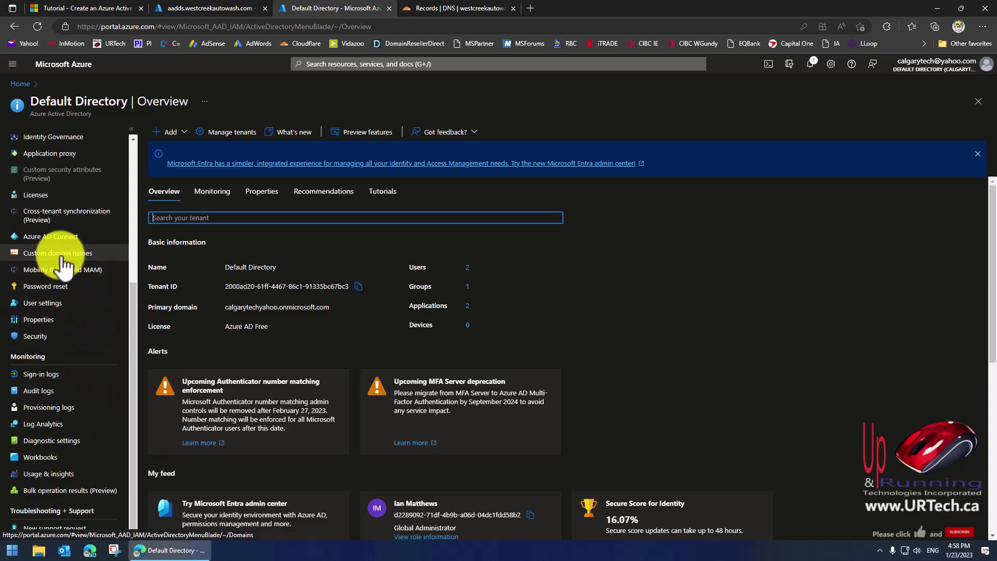
{"action": "left_click", "coordinate": [62, 254]}
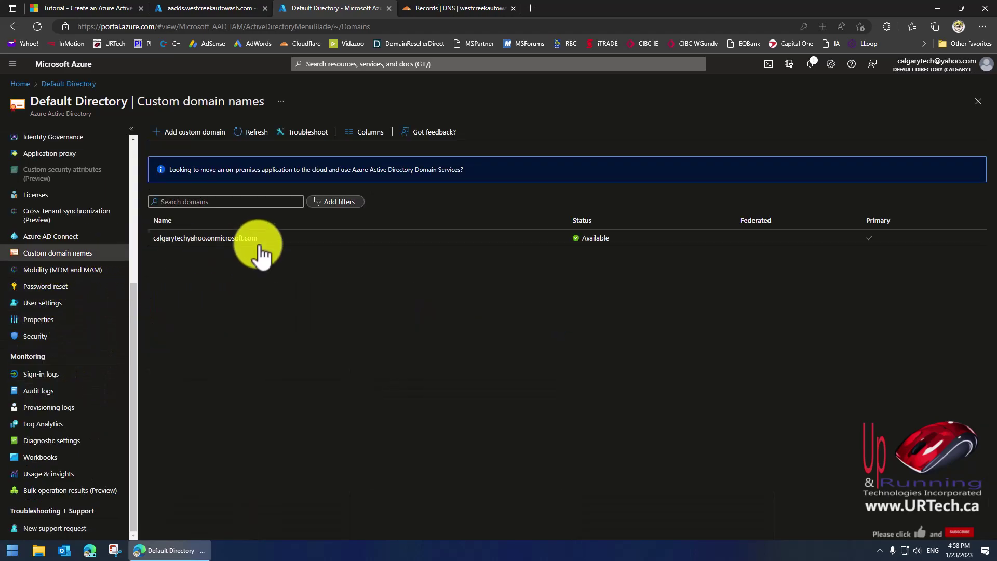
{"action": "left_click", "coordinate": [165, 133]}
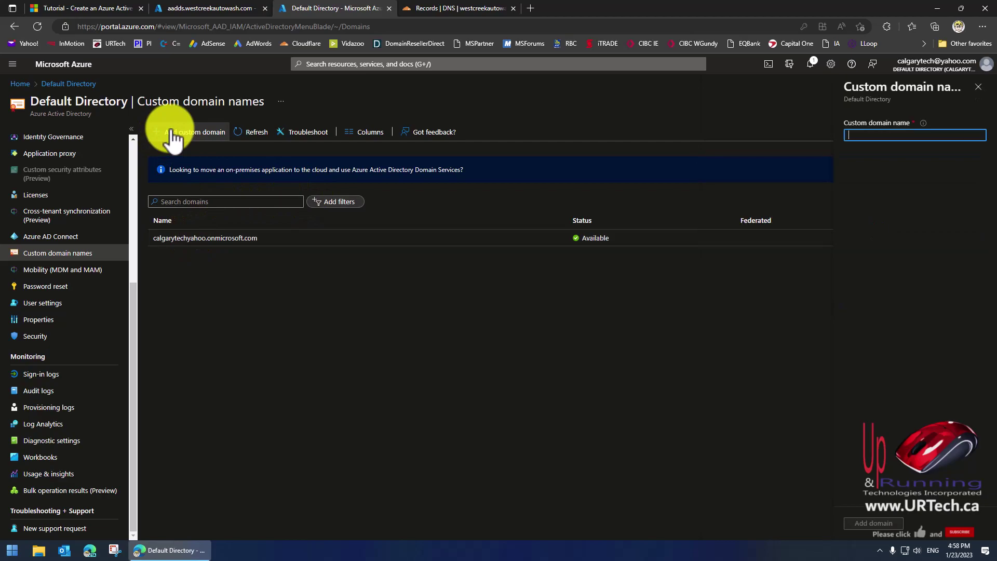
{"action": "left_click", "coordinate": [872, 135]}
{"action": "type", "text": "westcreekautowash.com"}
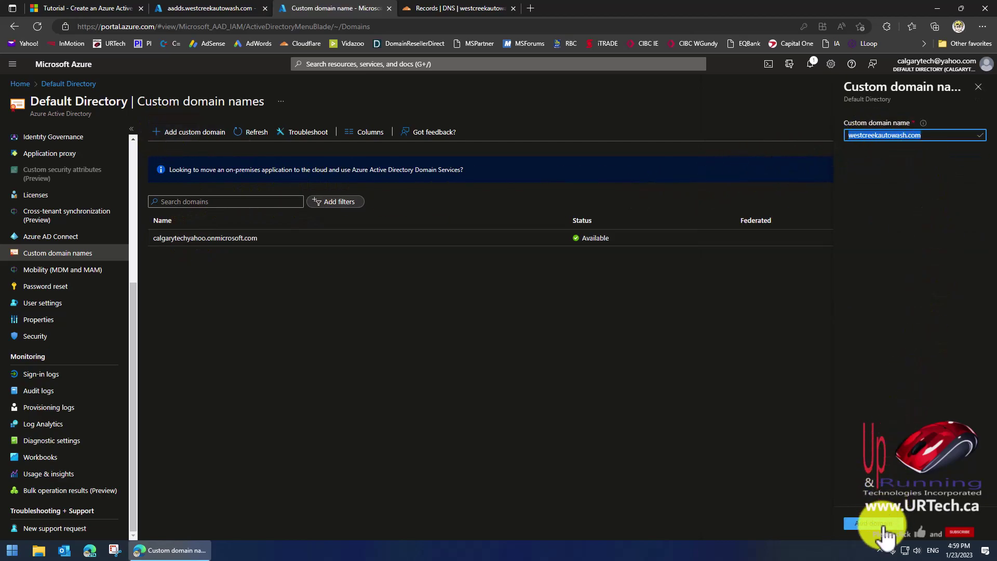
{"action": "left_click", "coordinate": [878, 524]}
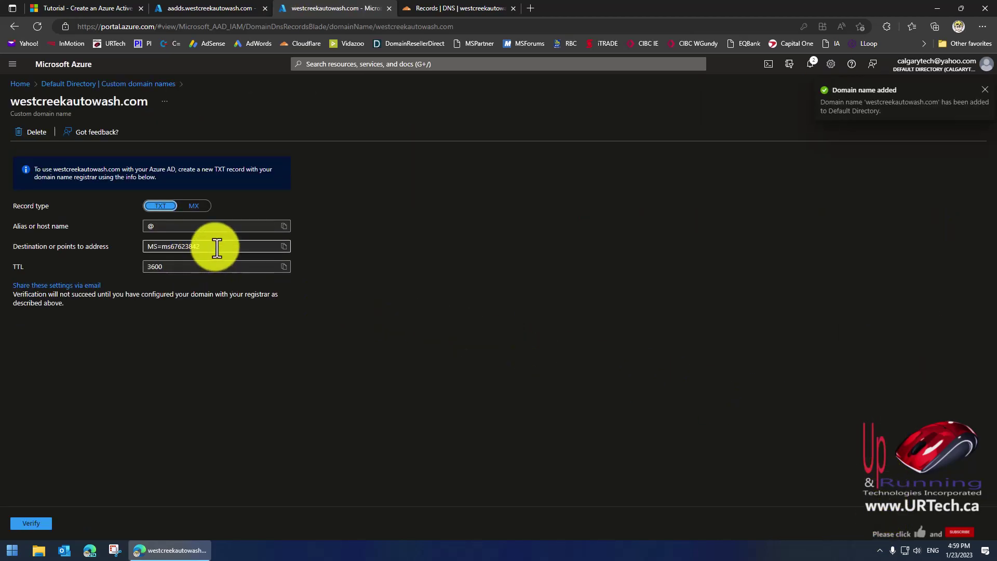
{"action": "left_click_drag", "start_coordinate": [211, 246], "coordinate": [99, 246]}
{"action": "key", "text": "ctrl+c"}
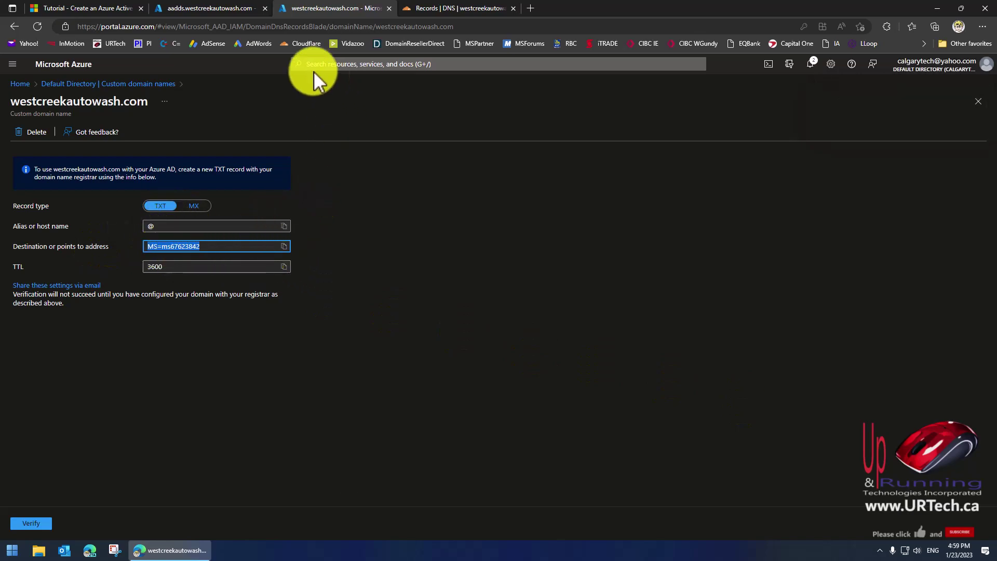
In Cloudflare, add a TXT record named @ containing the MS=ms67623842 verification value.
{"action": "left_click", "coordinate": [440, 9]}
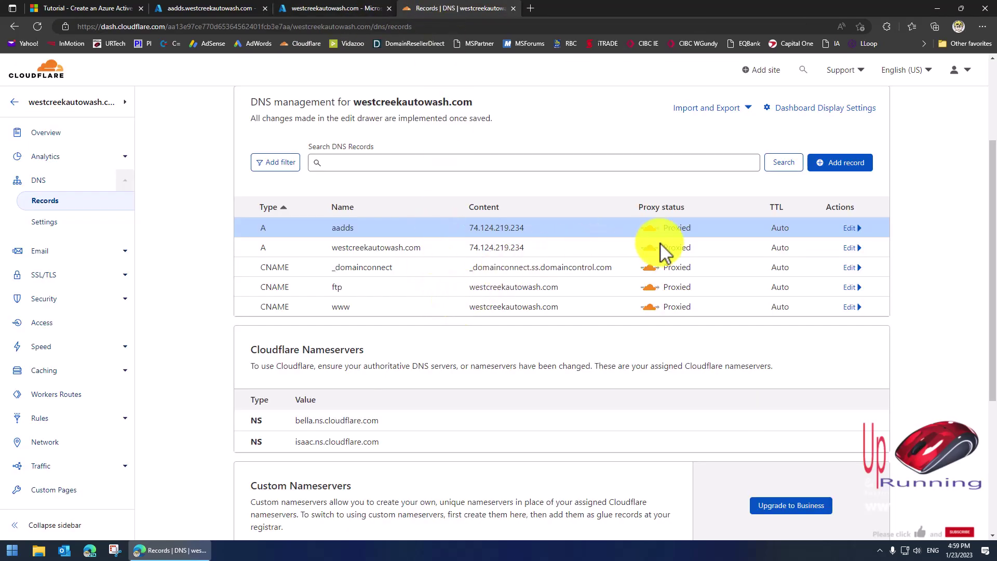
{"action": "left_click", "coordinate": [829, 162]}
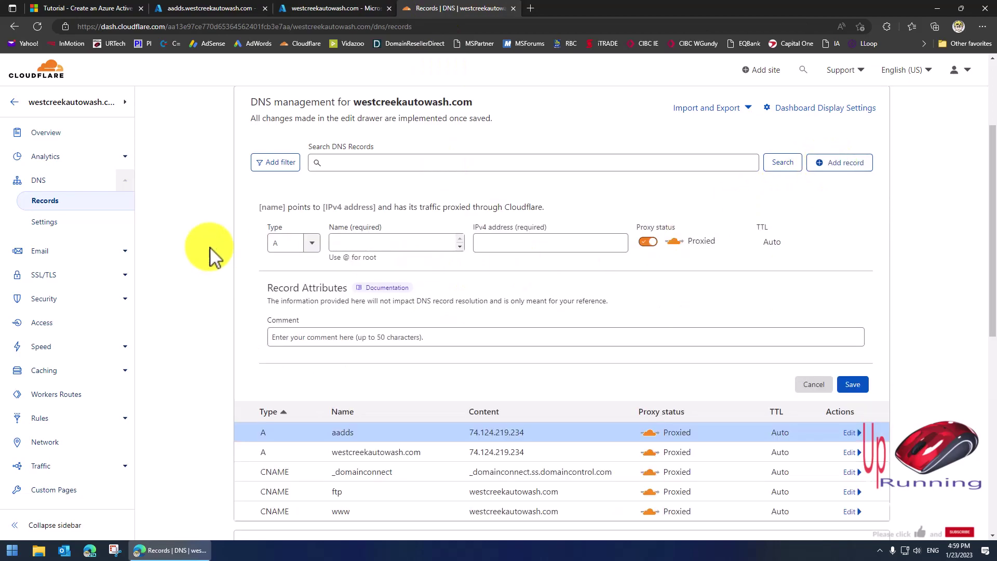
{"action": "left_click", "coordinate": [311, 243]}
{"action": "scroll", "coordinate": [311, 338], "scroll_direction": "down", "scroll_amount": 3}
{"action": "scroll", "coordinate": [311, 340], "scroll_direction": "down", "scroll_amount": 3}
{"action": "left_click", "coordinate": [289, 339]}
{"action": "left_click", "coordinate": [445, 242]}
{"action": "type", "text": "@"}
{"action": "left_click", "coordinate": [366, 295]}
{"action": "key", "text": "ctrl+v"}
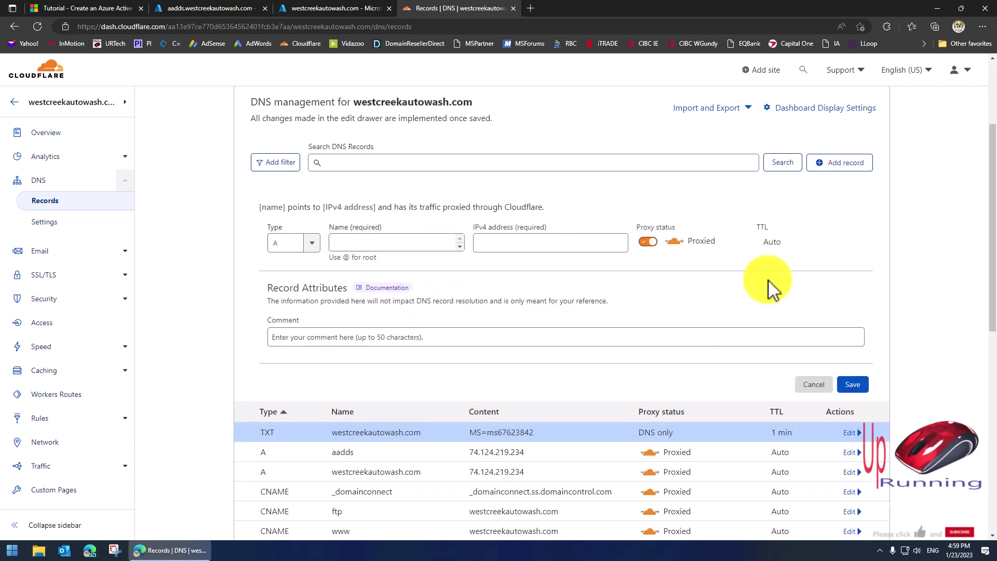
{"action": "scroll", "coordinate": [770, 287], "scroll_direction": "down", "scroll_amount": 4}
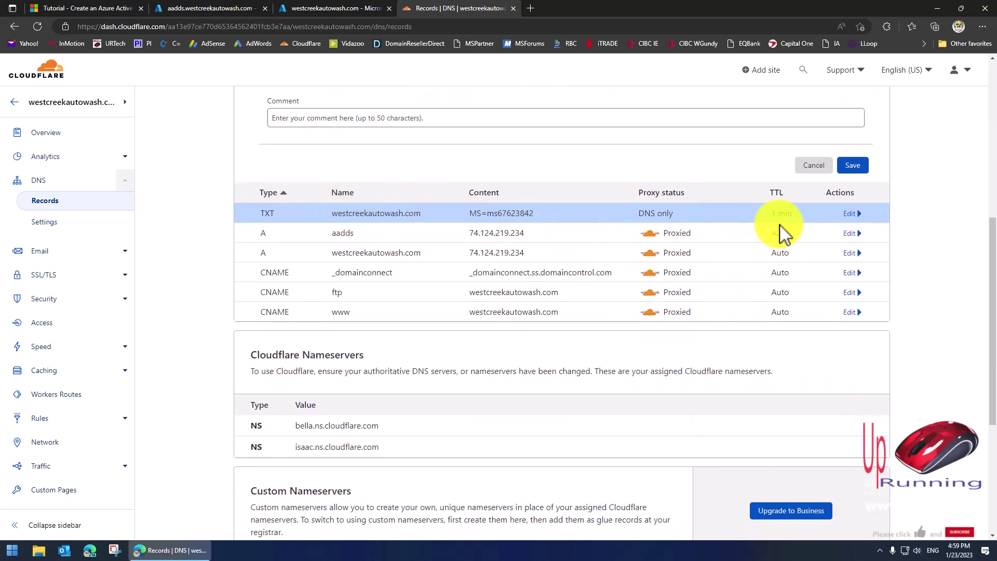
{"action": "scroll", "coordinate": [811, 263], "scroll_direction": "up", "scroll_amount": 10}
Verify westcreekautowash.com in Azure, then open the Default Directory's Users list.
{"action": "left_click", "coordinate": [309, 5]}
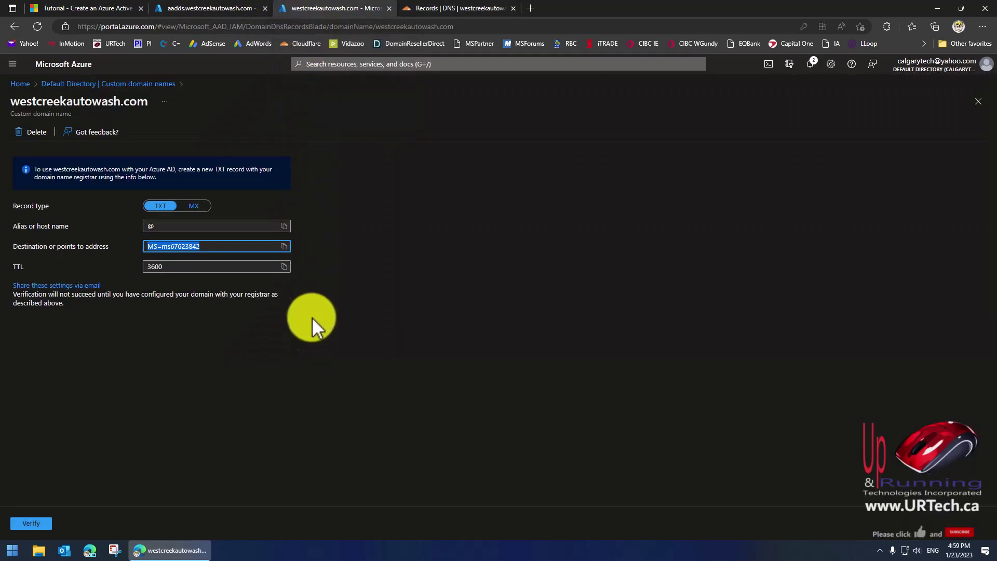
{"action": "left_click", "coordinate": [33, 525]}
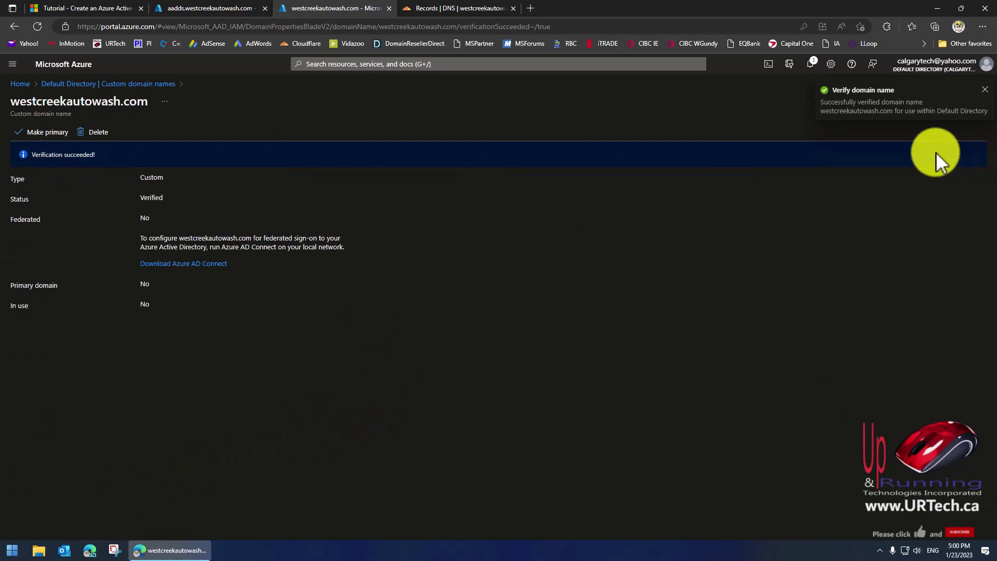
{"action": "left_click", "coordinate": [190, 8]}
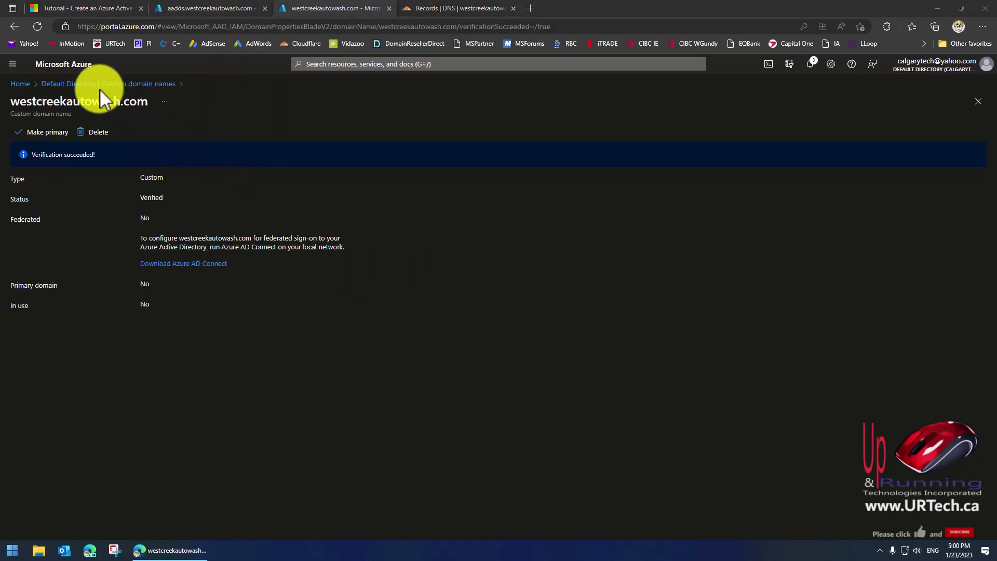
{"action": "left_click", "coordinate": [70, 84]}
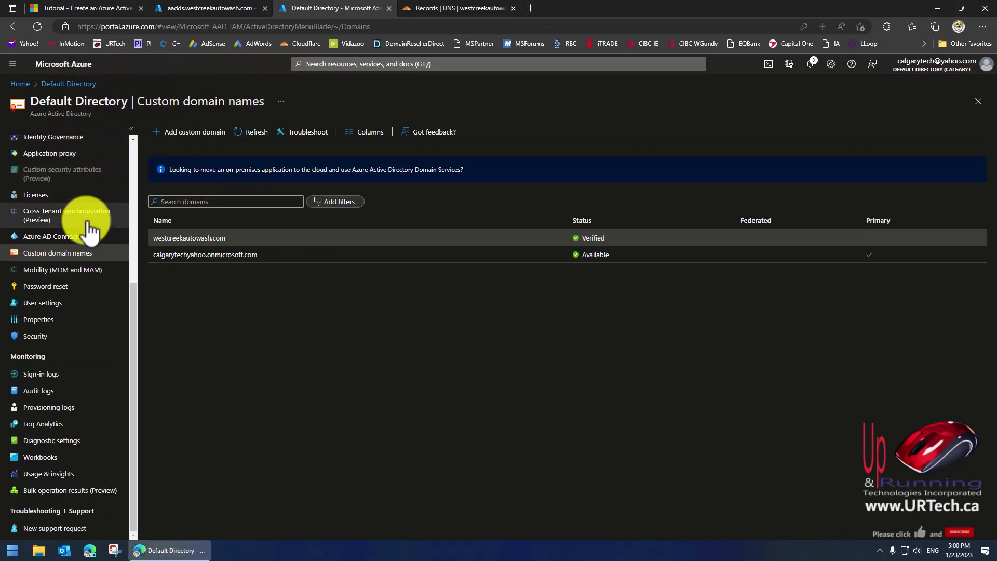
{"action": "scroll", "coordinate": [91, 208], "scroll_direction": "up", "scroll_amount": 5}
{"action": "left_click", "coordinate": [39, 214]}
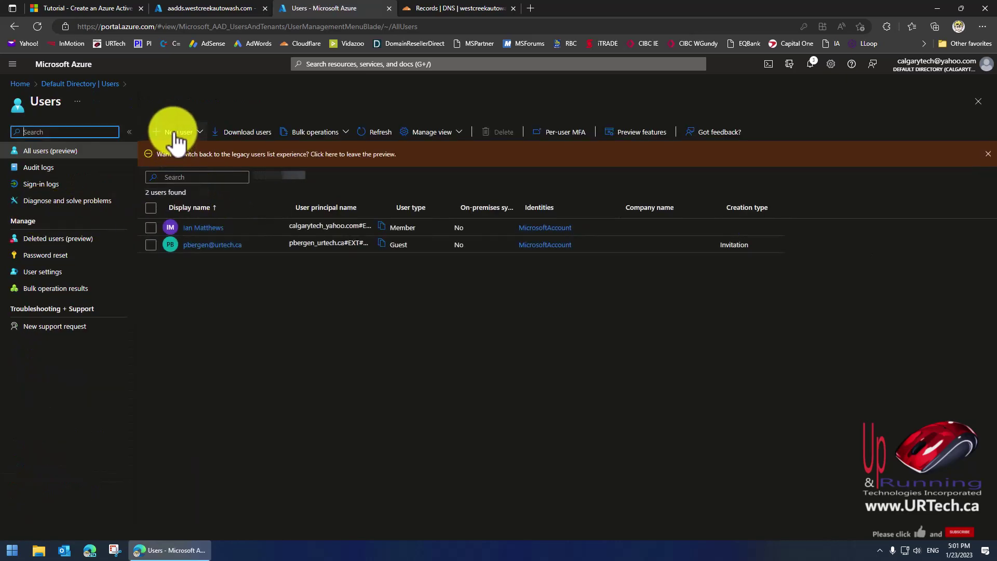
{"action": "left_click", "coordinate": [174, 133]}
{"action": "left_click", "coordinate": [182, 159]}
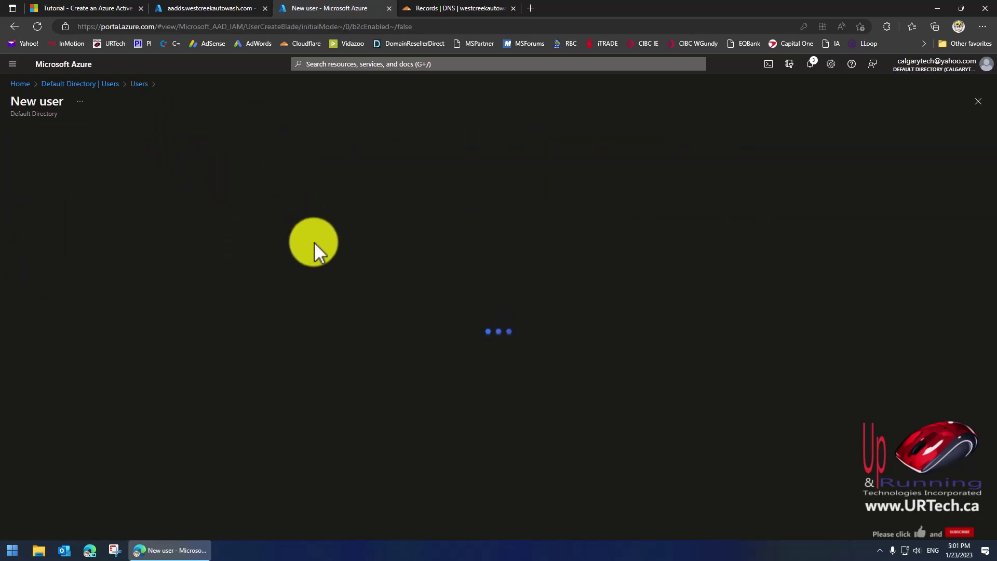
{"action": "left_click", "coordinate": [156, 333]}
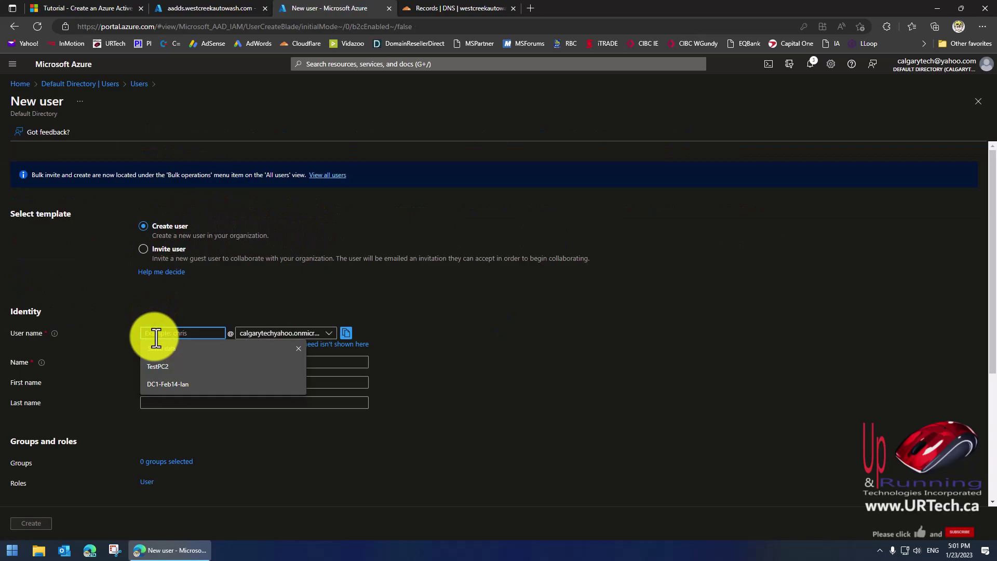
{"action": "type", "text": "User1"}
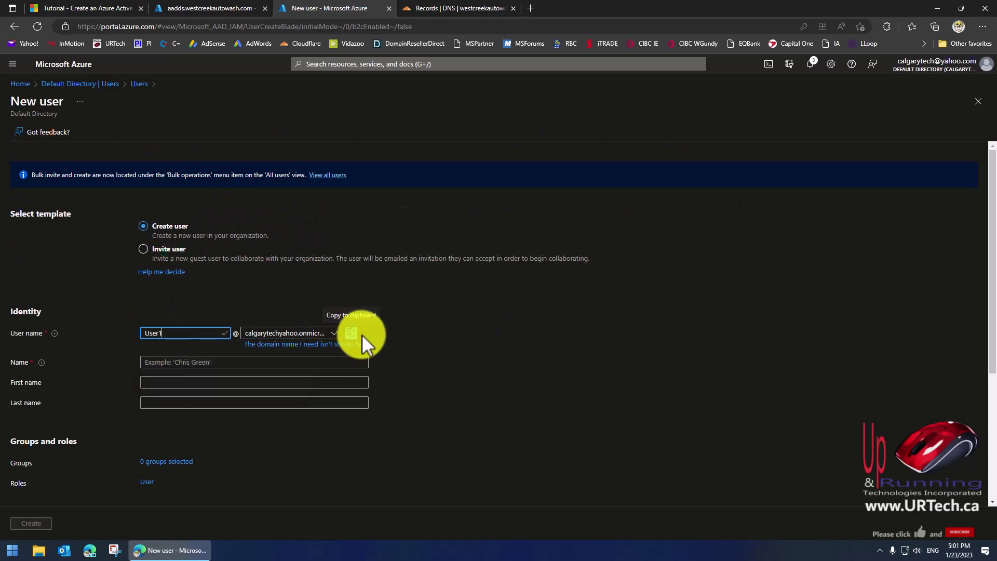
{"action": "left_click", "coordinate": [332, 334]}
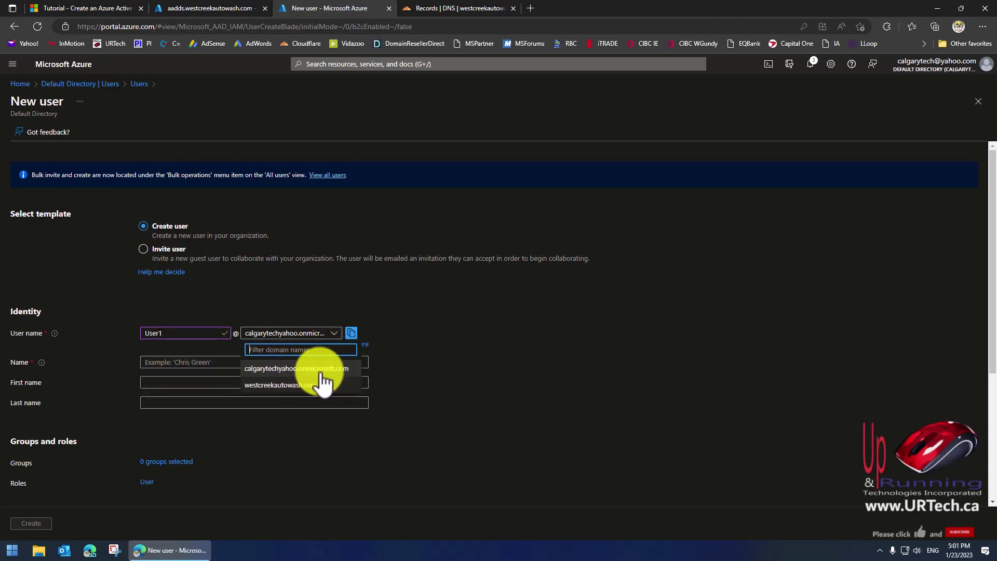
{"action": "left_click", "coordinate": [294, 387]}
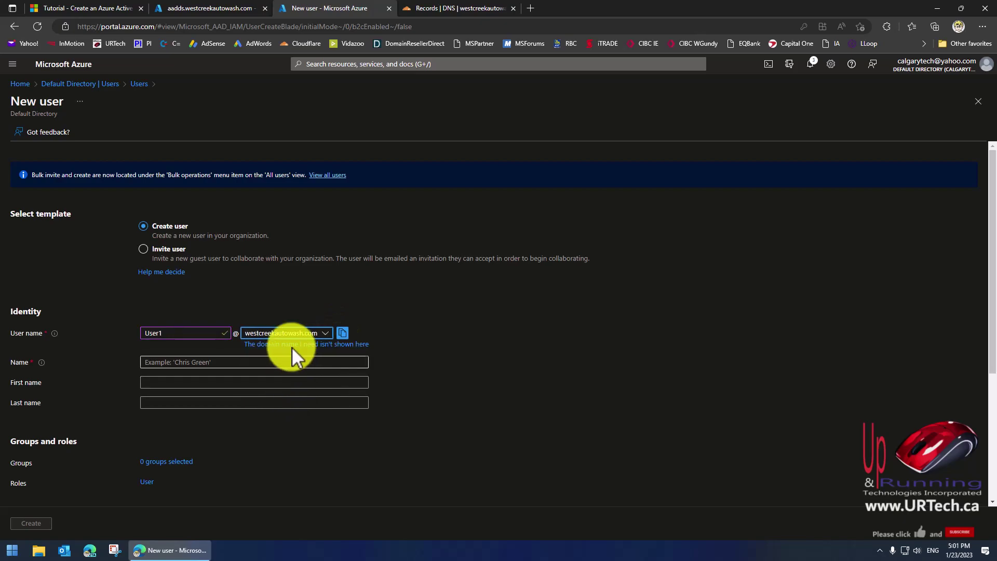
{"action": "left_click", "coordinate": [182, 363]}
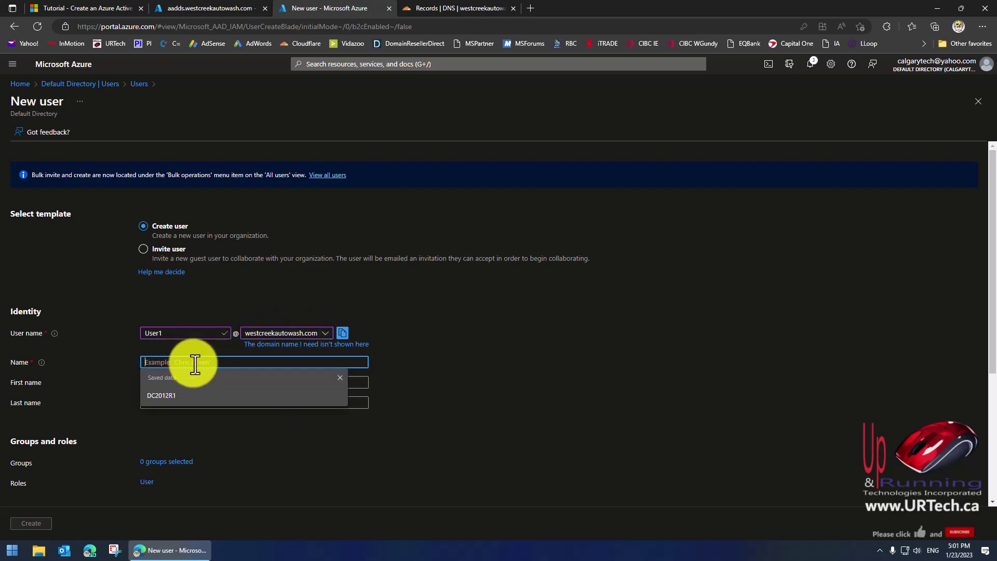
{"action": "type", "text": "User1"}
{"action": "left_click", "coordinate": [176, 381]}
{"action": "type", "text": "Use"}
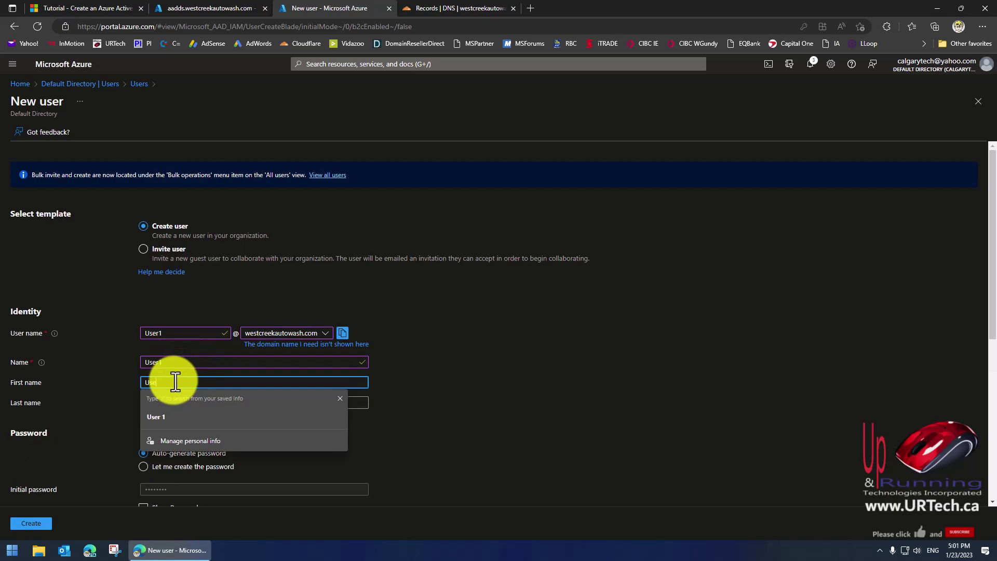
{"action": "type", "text": "r"}
{"action": "left_click", "coordinate": [170, 403]}
{"action": "type", "text": "1"}
Set a manually chosen initial password and create the user.
{"action": "scroll", "coordinate": [429, 445], "scroll_direction": "down", "scroll_amount": 3}
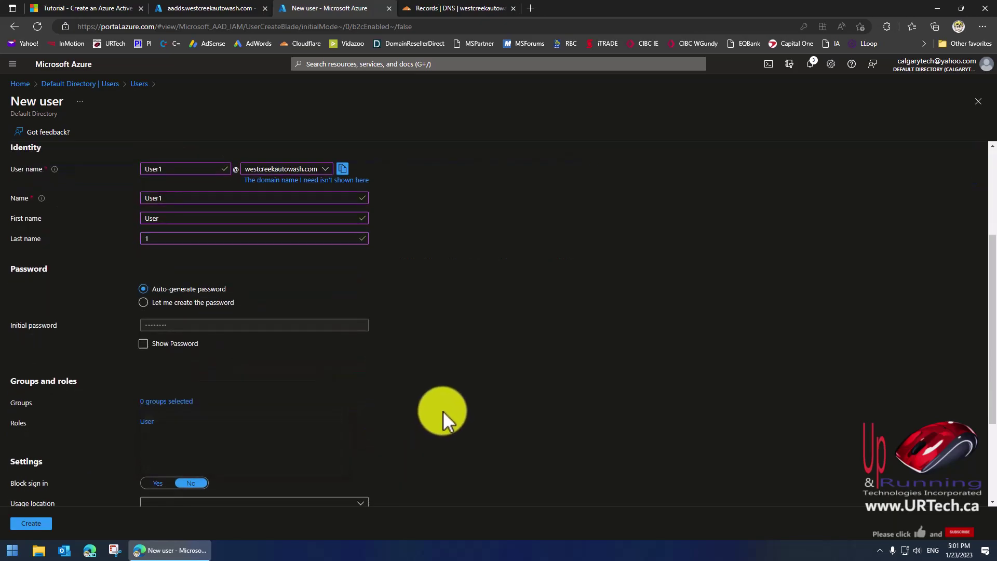
{"action": "left_click", "coordinate": [144, 303]}
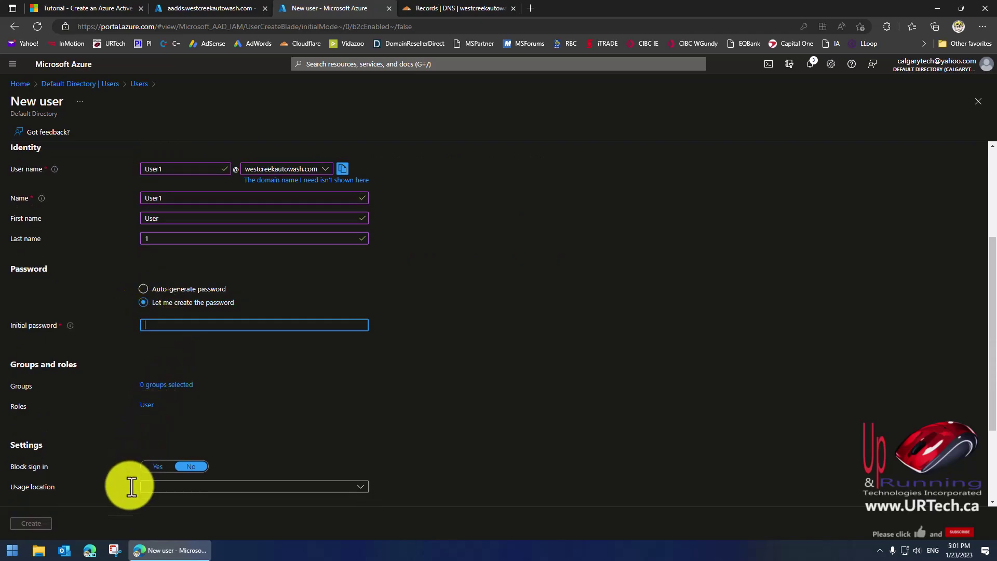
{"action": "key", "text": "ctrl+v"}
{"action": "scroll", "coordinate": [83, 499], "scroll_direction": "down", "scroll_amount": 2}
{"action": "left_click", "coordinate": [30, 523]}
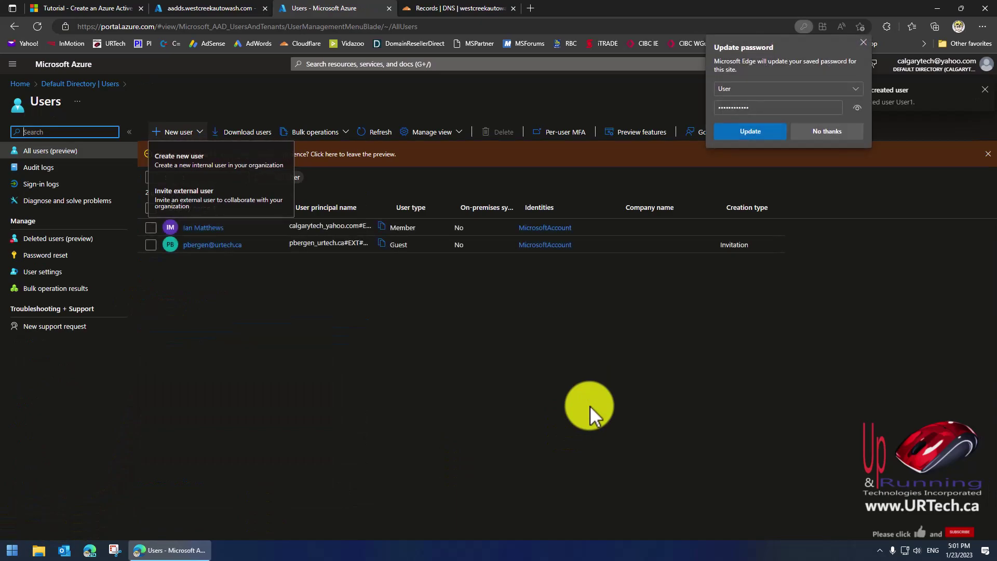
{"action": "left_click", "coordinate": [235, 260]}
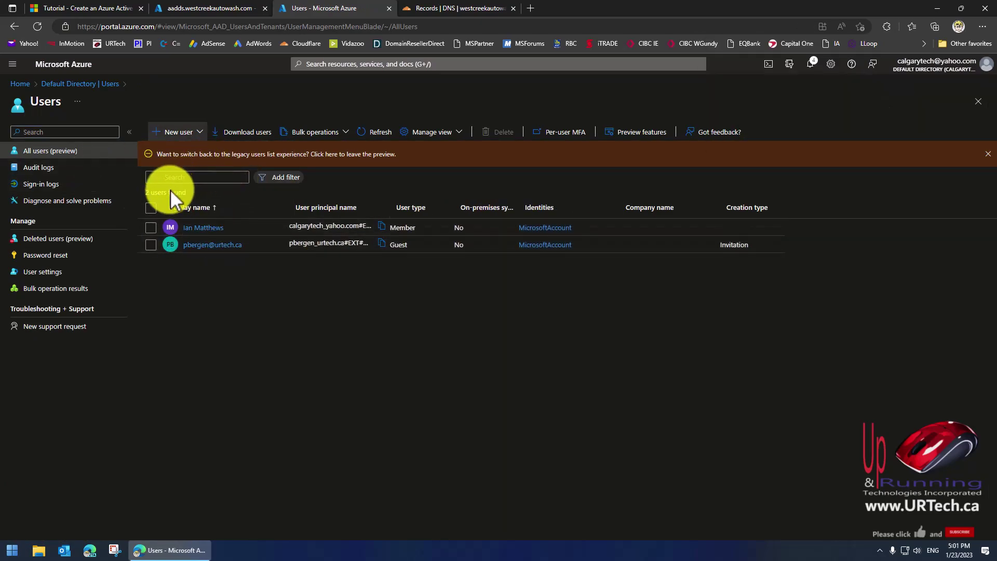
Reload the Default Directory's Users list via the overview breadcrumb to look for User1.
{"action": "left_click", "coordinate": [96, 84]}
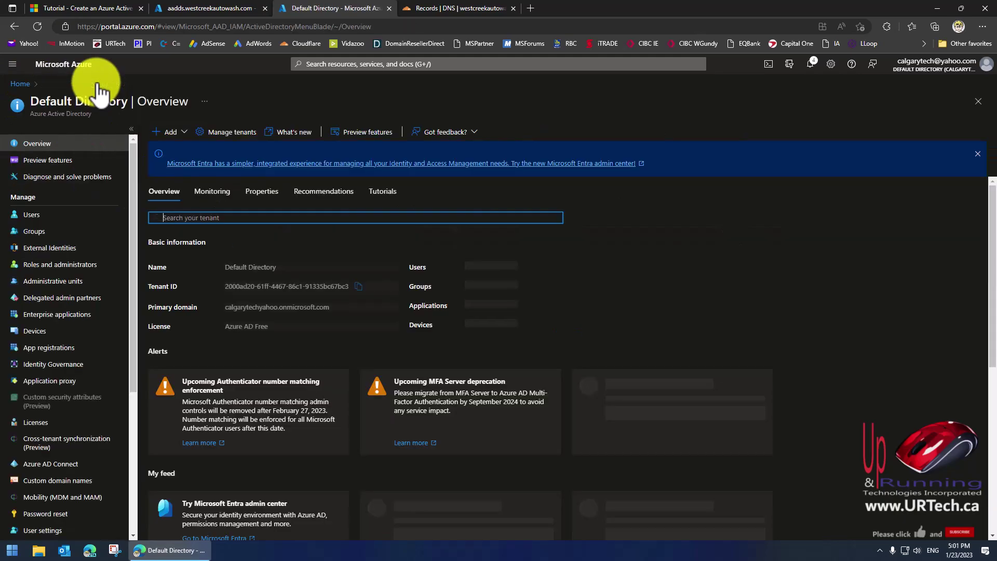
{"action": "left_click", "coordinate": [29, 214]}
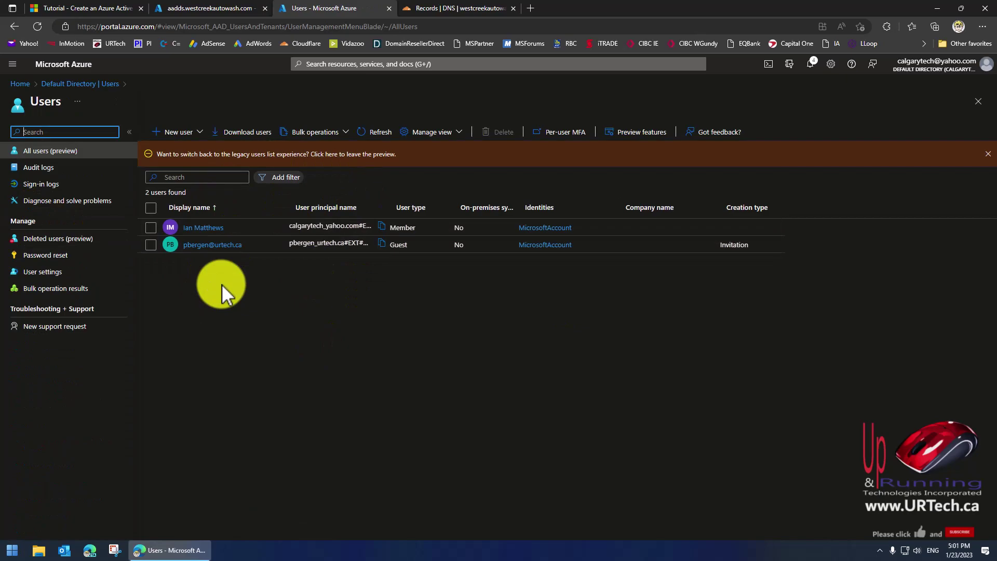
{"action": "left_click", "coordinate": [61, 83]}
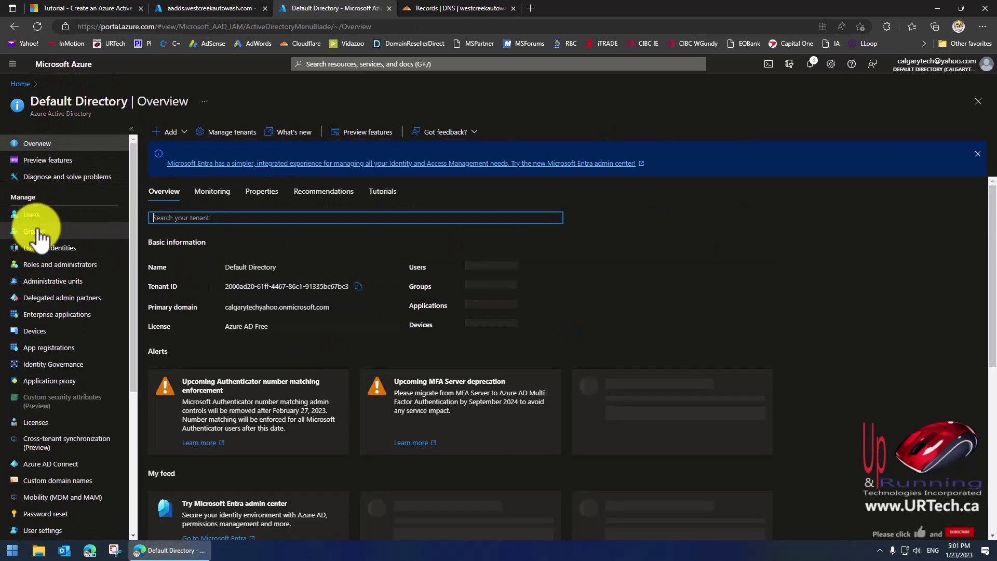
{"action": "left_click", "coordinate": [33, 218]}
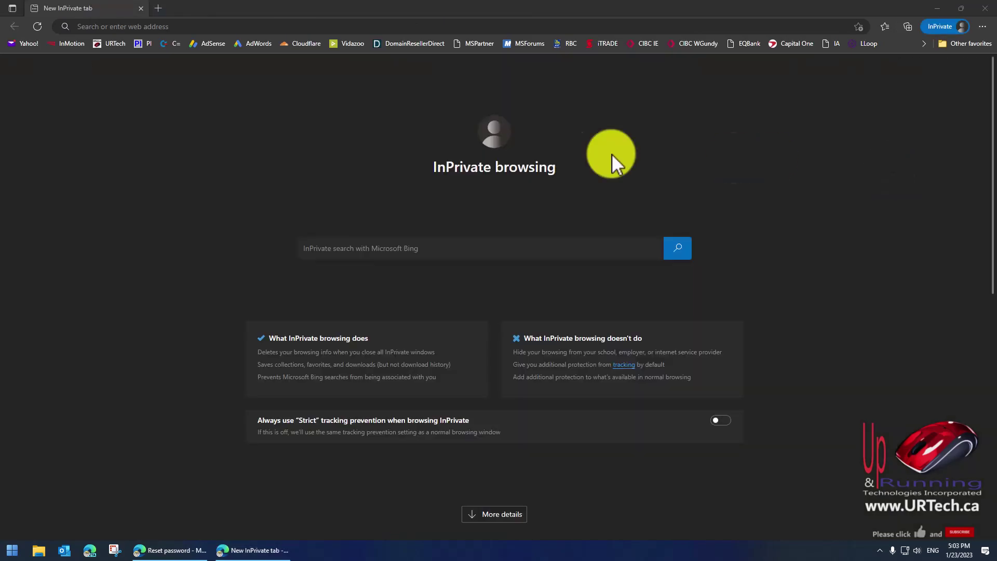
Browse to myapps.microsoft.com in the InPrivate window.
{"action": "left_click", "coordinate": [140, 26]}
{"action": "type", "text": "my"}
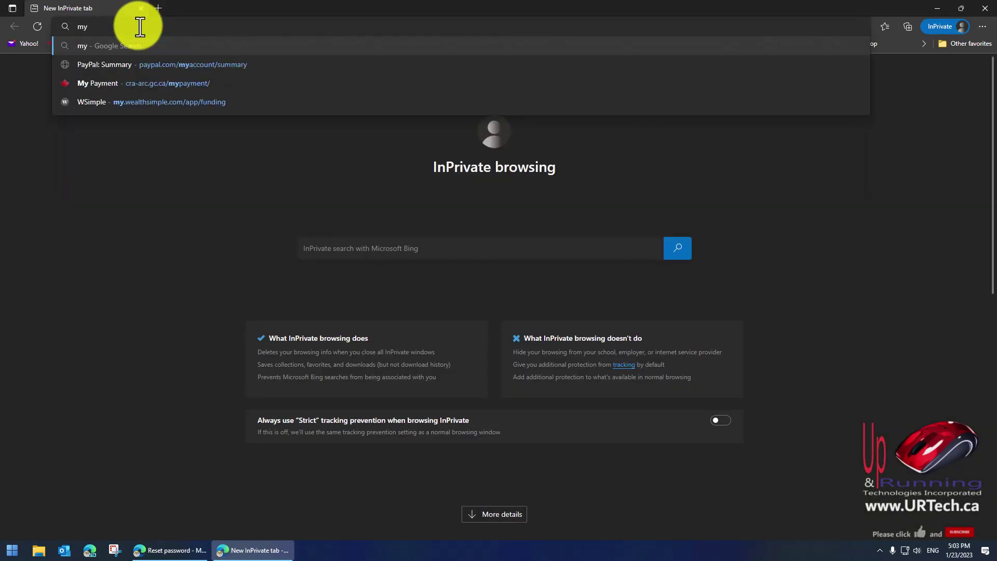
{"action": "type", "text": "apps."}
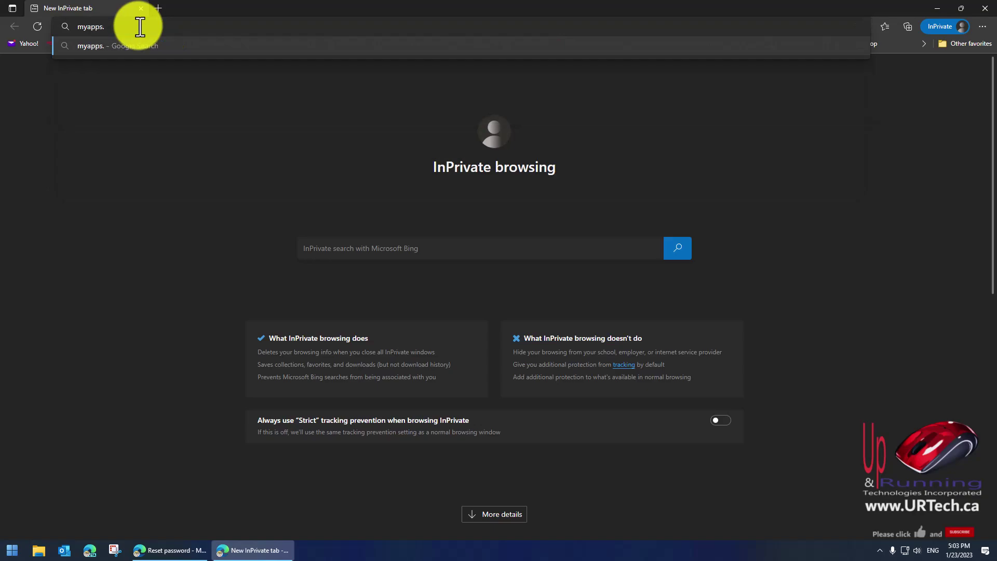
{"action": "type", "text": "muicr"}
{"action": "key", "text": "BackSpace"}
{"action": "key", "text": "BackSpace"}
{"action": "key", "text": "BackSpace"}
{"action": "key", "text": "BackSpace"}
{"action": "type", "text": "icrosoft.com"}
{"action": "key", "text": "Return"}
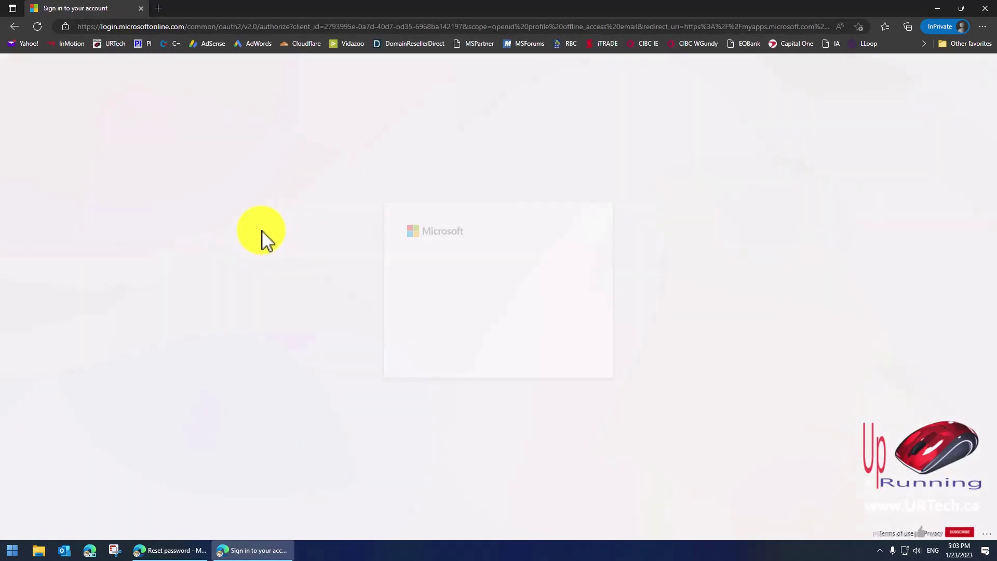
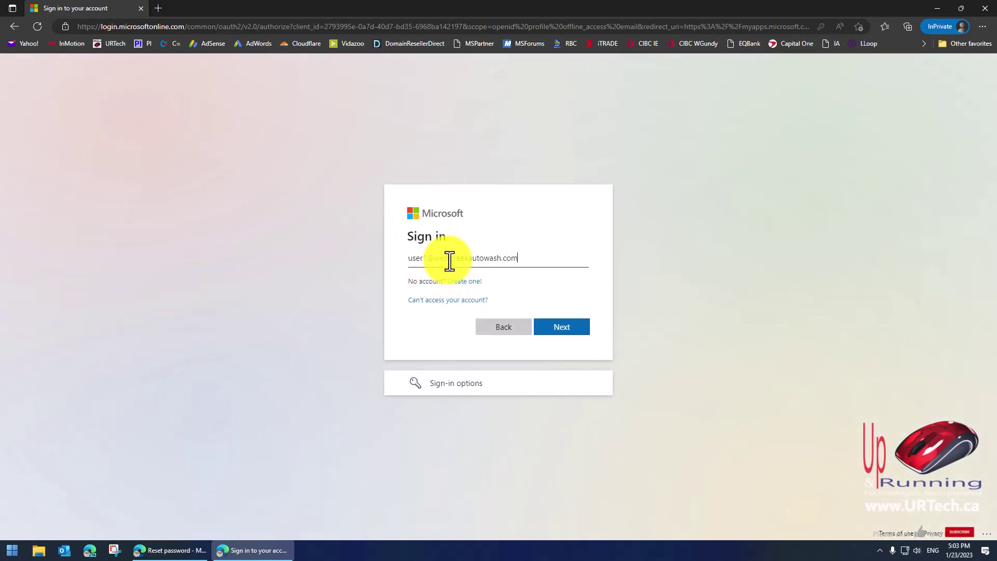
Sign in as the new user and replace the temporary password with a new confirmed one.
{"action": "left_click", "coordinate": [574, 334]}
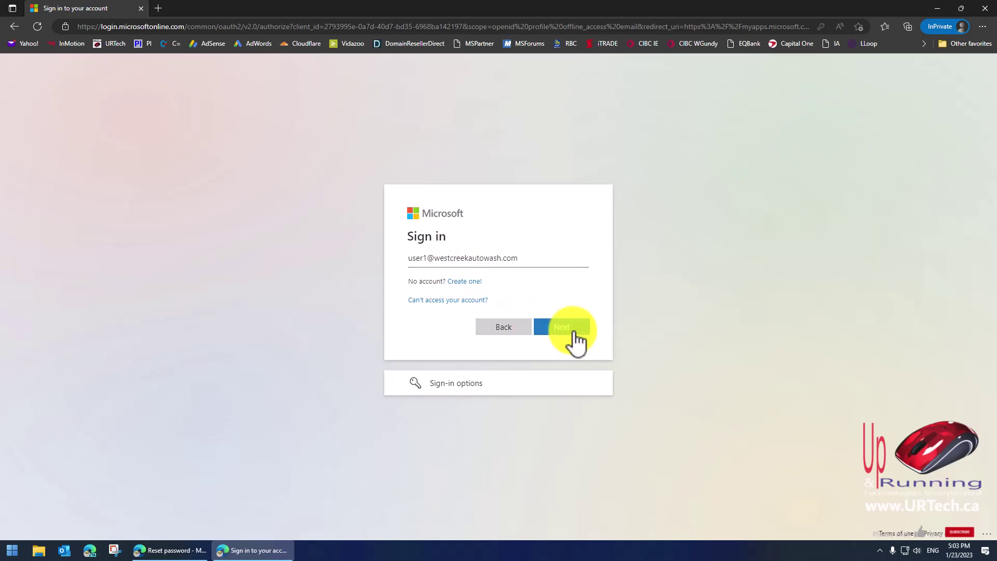
{"action": "left_click", "coordinate": [571, 347]}
{"action": "left_click", "coordinate": [437, 323]}
{"action": "type", "text": "••"}
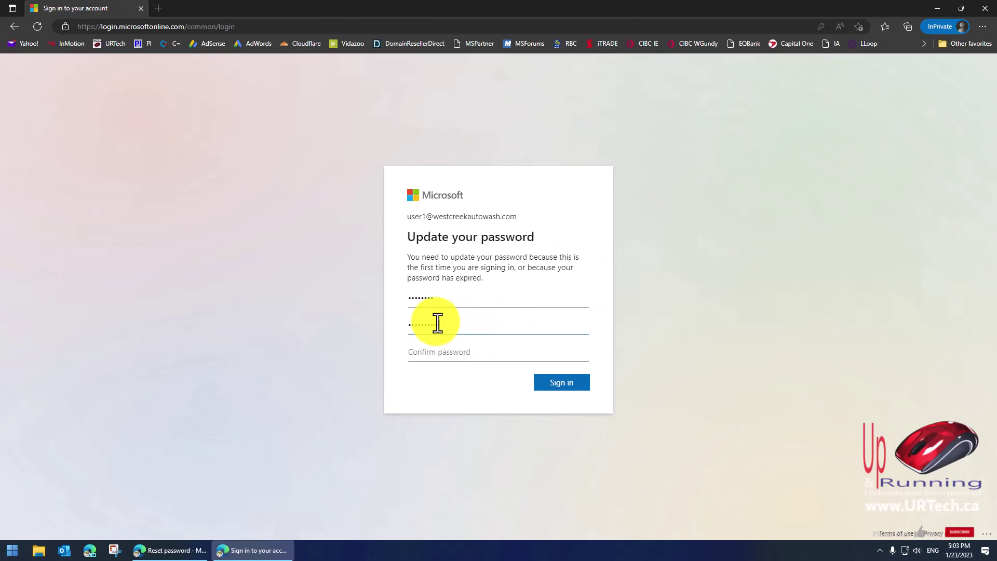
{"action": "key", "text": "Tab"}
{"action": "key", "text": "ctrl+v"}
{"action": "left_click", "coordinate": [561, 382]}
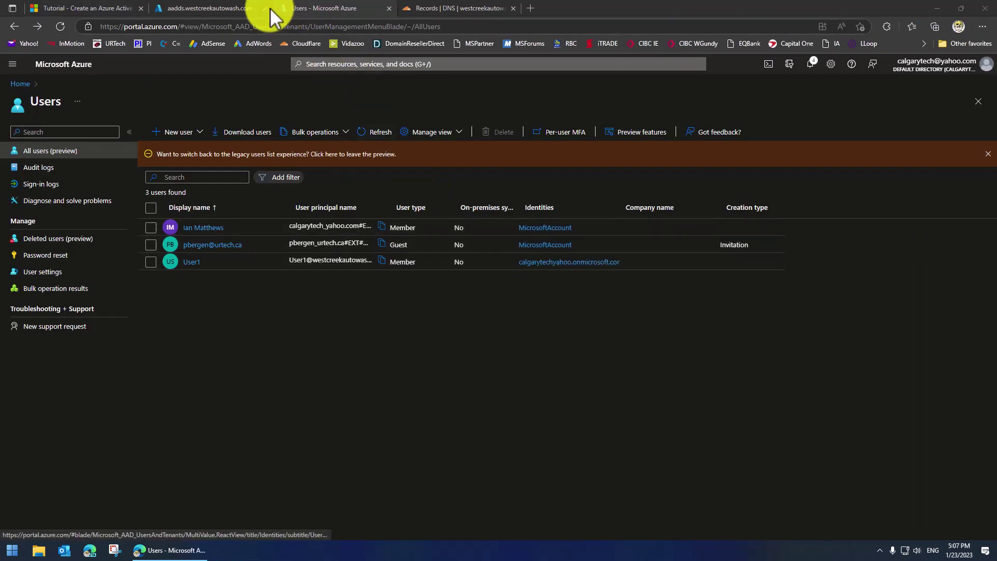
Return to the managed domain tutorial and scroll to its Next steps section.
{"action": "left_click", "coordinate": [226, 10]}
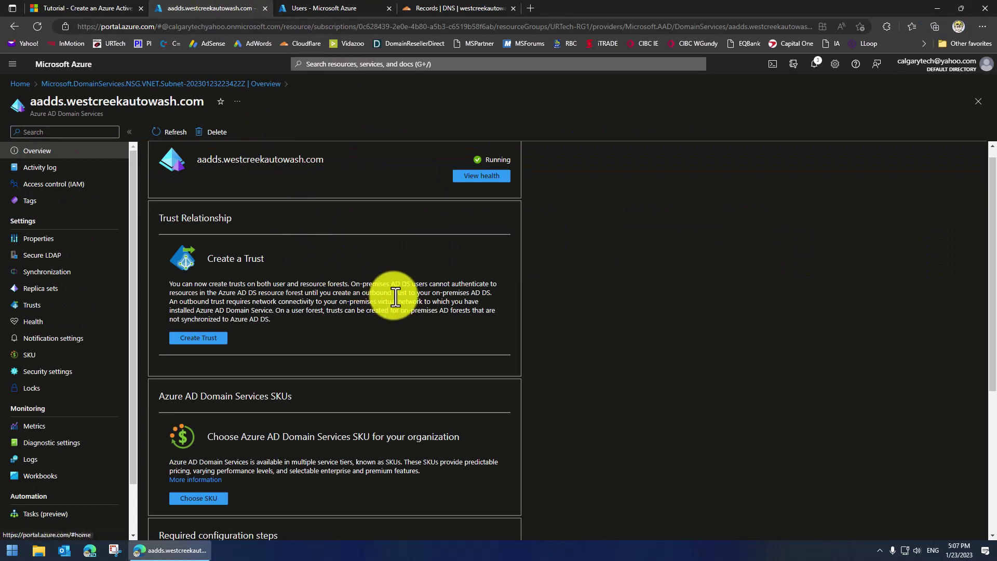
{"action": "left_click", "coordinate": [86, 8]}
{"action": "scroll", "coordinate": [310, 332], "scroll_direction": "down", "scroll_amount": 6}
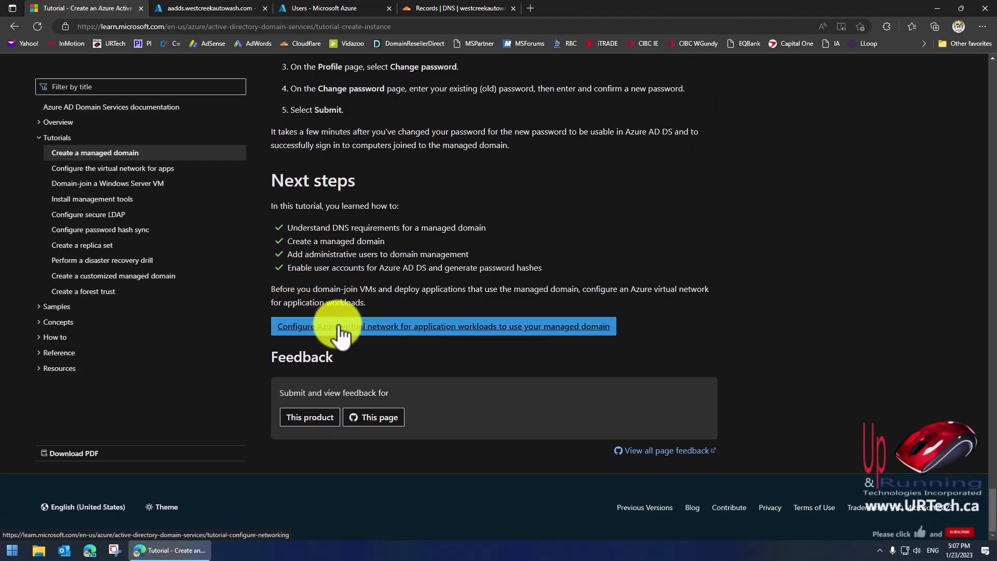
Open the virtual networking tutorial and note the phrase about an additional subnet.
{"action": "left_click", "coordinate": [358, 327]}
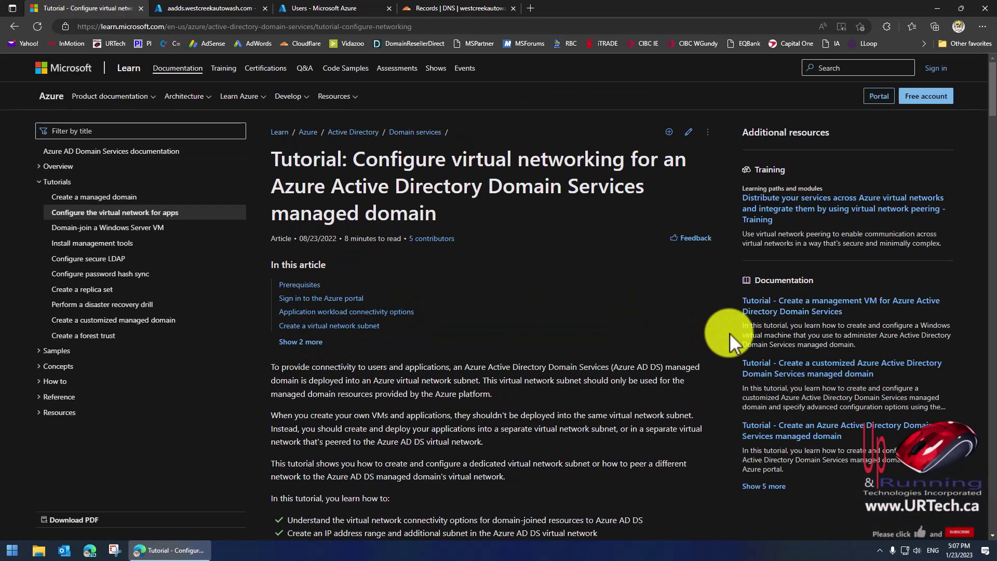
{"action": "scroll", "coordinate": [579, 320], "scroll_direction": "down", "scroll_amount": 10}
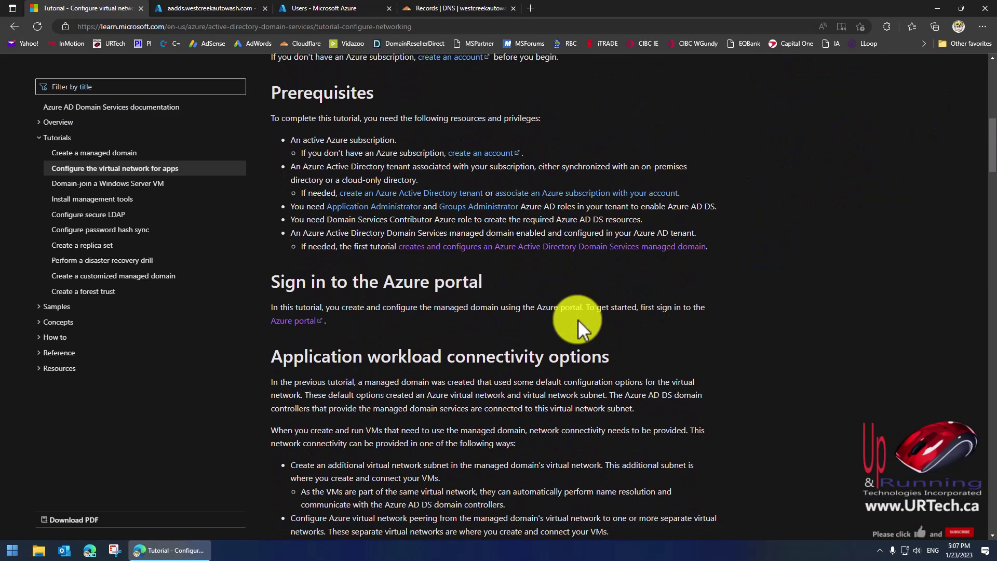
{"action": "scroll", "coordinate": [578, 320], "scroll_direction": "down", "scroll_amount": 7}
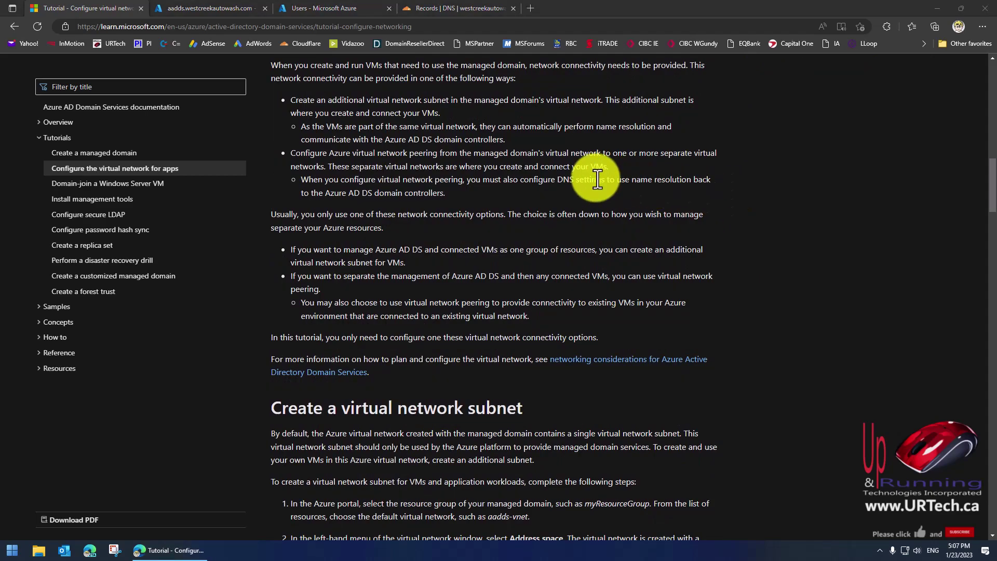
{"action": "left_click_drag", "start_coordinate": [367, 100], "coordinate": [599, 99]}
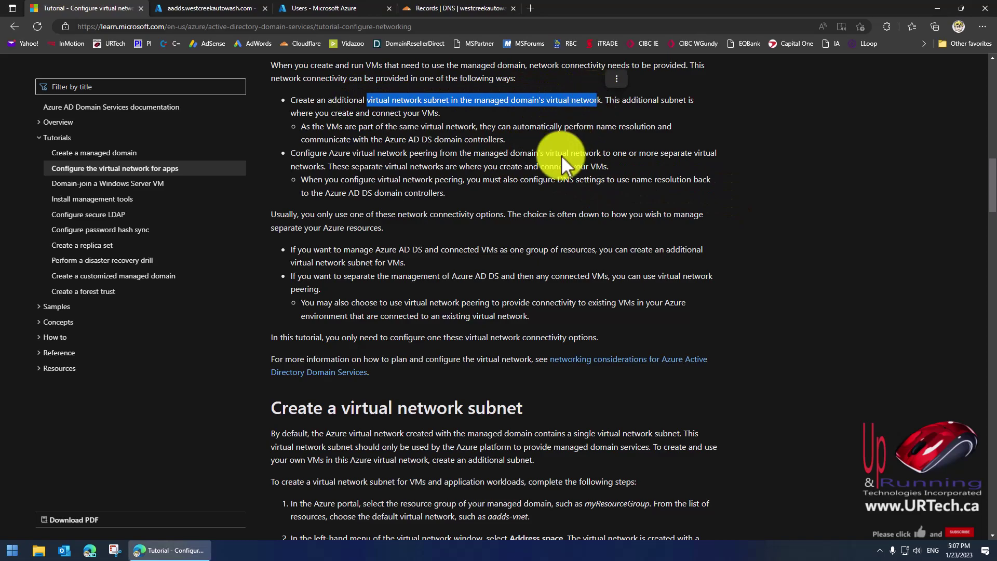
{"action": "left_click", "coordinate": [522, 118]}
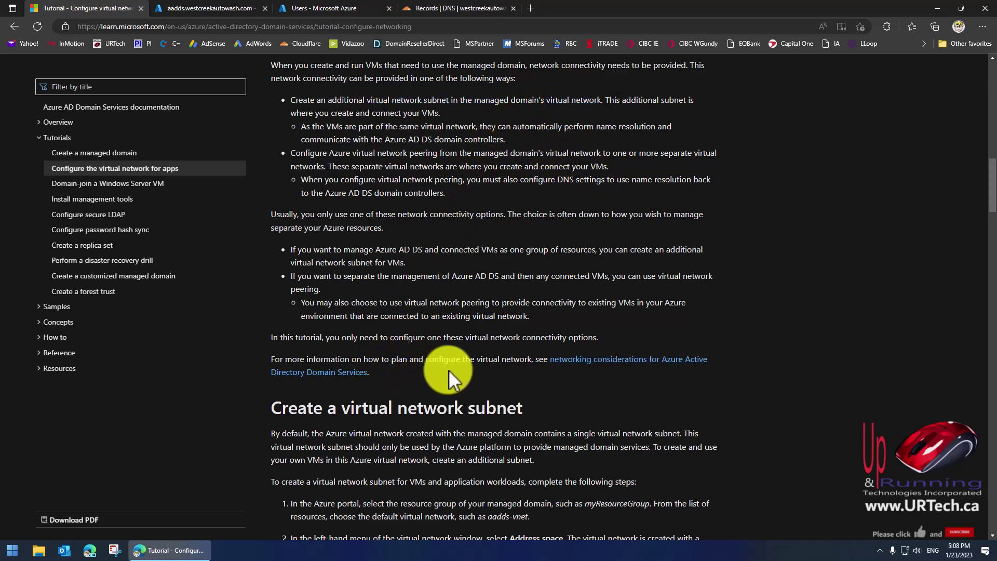
Read the Create a virtual network subnet heading and its opening paragraph.
{"action": "scroll", "coordinate": [467, 395], "scroll_direction": "down", "scroll_amount": 4}
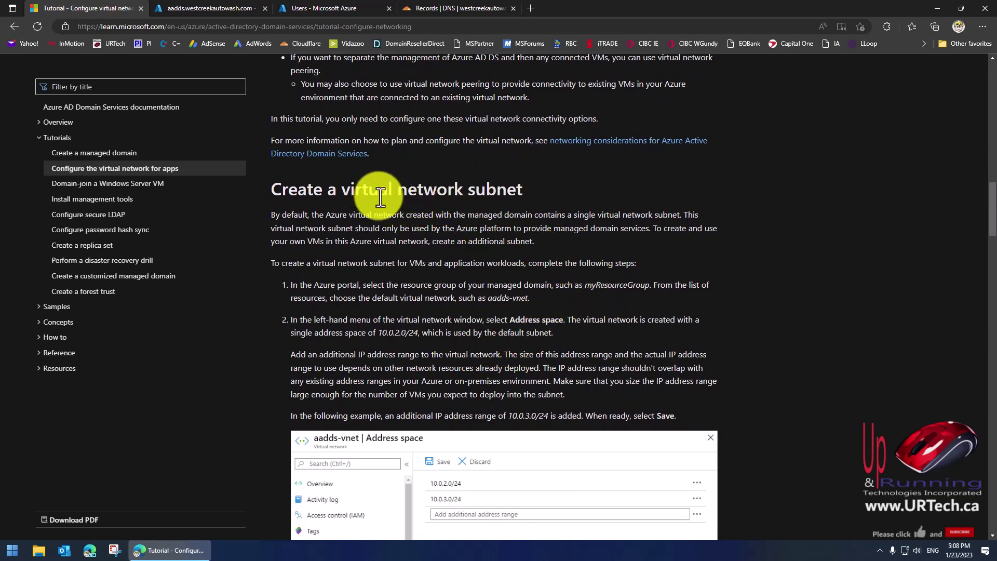
{"action": "left_click_drag", "start_coordinate": [340, 189], "coordinate": [546, 190]}
{"action": "left_click", "coordinate": [545, 190]}
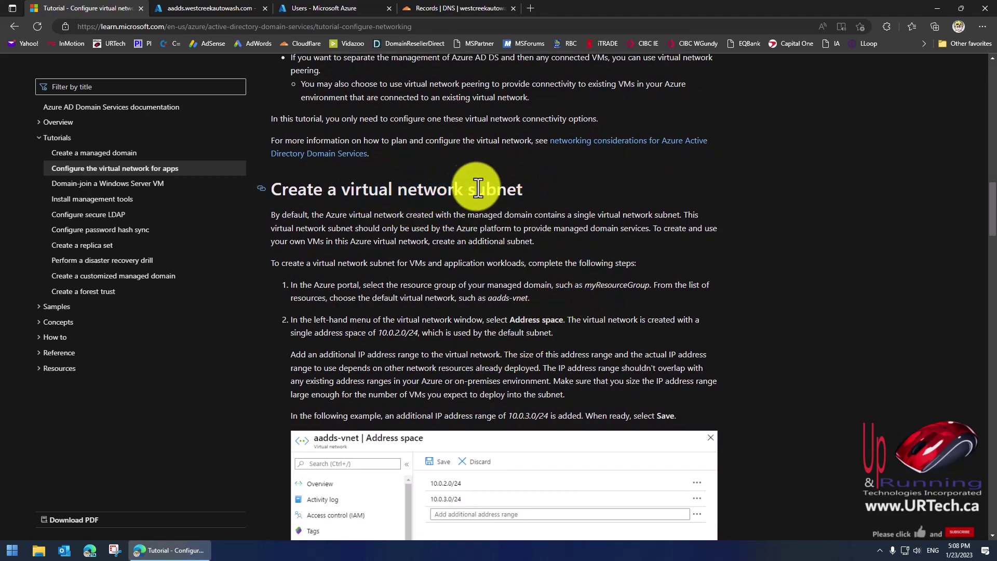
{"action": "left_click_drag", "start_coordinate": [361, 190], "coordinate": [527, 201]}
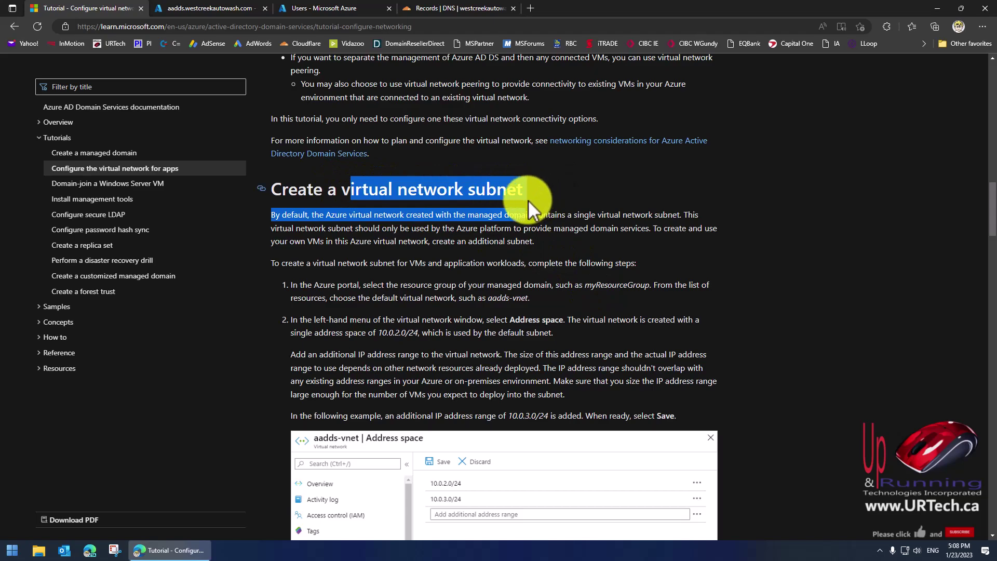
{"action": "left_click", "coordinate": [488, 190]}
{"action": "scroll", "coordinate": [518, 227], "scroll_direction": "down", "scroll_amount": 1}
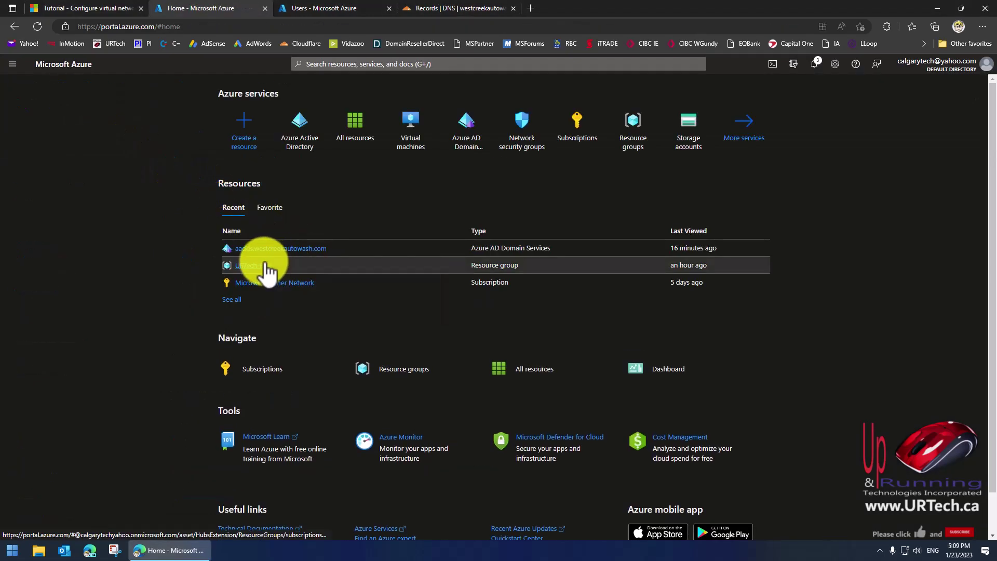
Search for resource groups, open URTech-RG1, and open its aadds-vnet virtual network.
{"action": "mouse_move", "coordinate": [265, 272]}
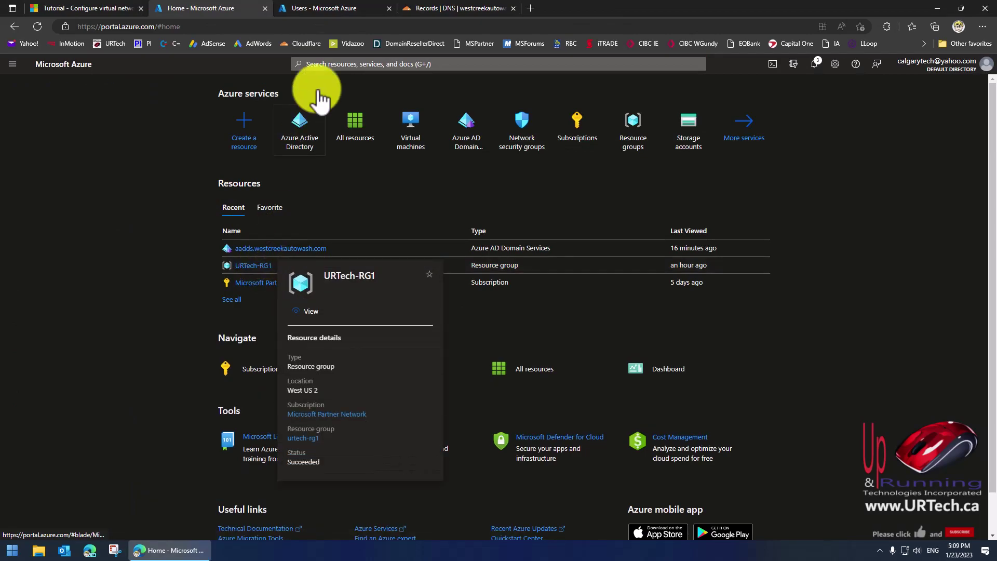
{"action": "left_click", "coordinate": [325, 64]}
{"action": "type", "text": "res"}
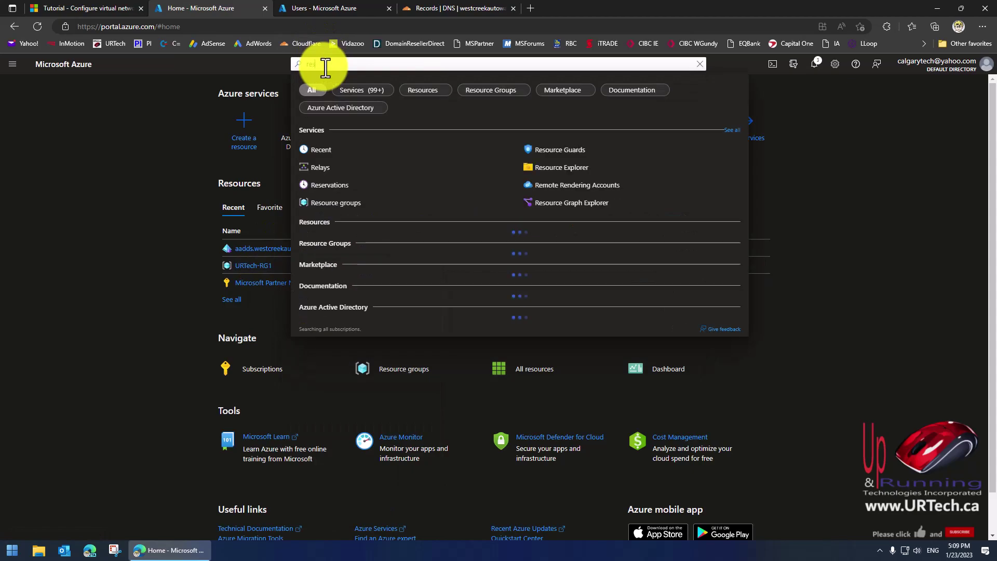
{"action": "type", "text": "r"}
{"action": "key", "text": "BackSpace"}
{"action": "type", "text": "o"}
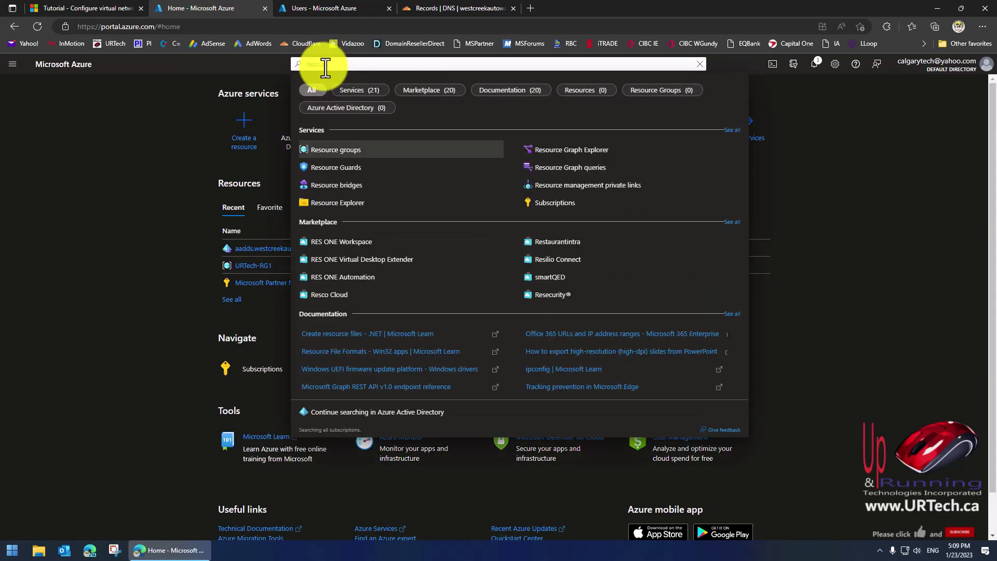
{"action": "left_click", "coordinate": [336, 150]}
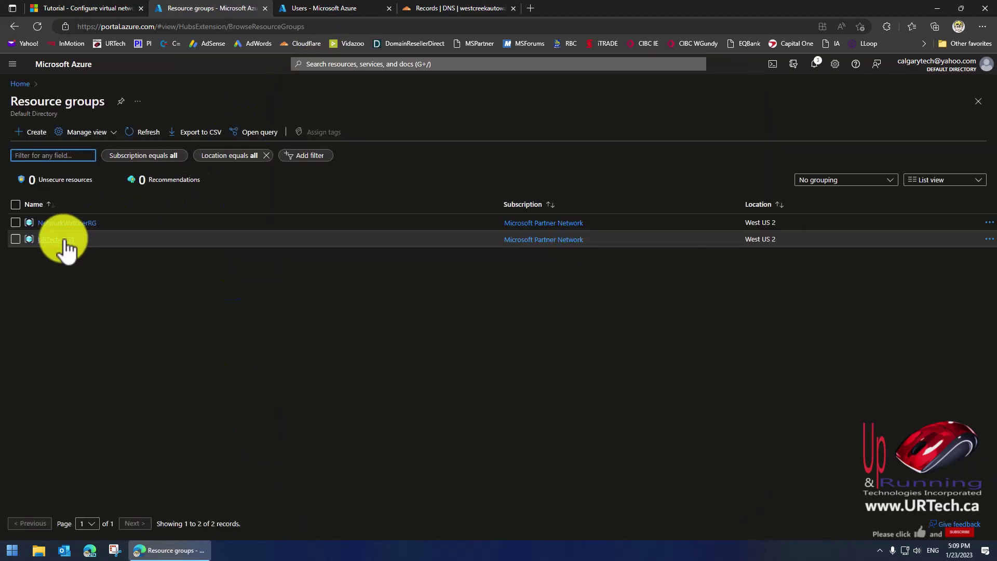
{"action": "left_click", "coordinate": [65, 239]}
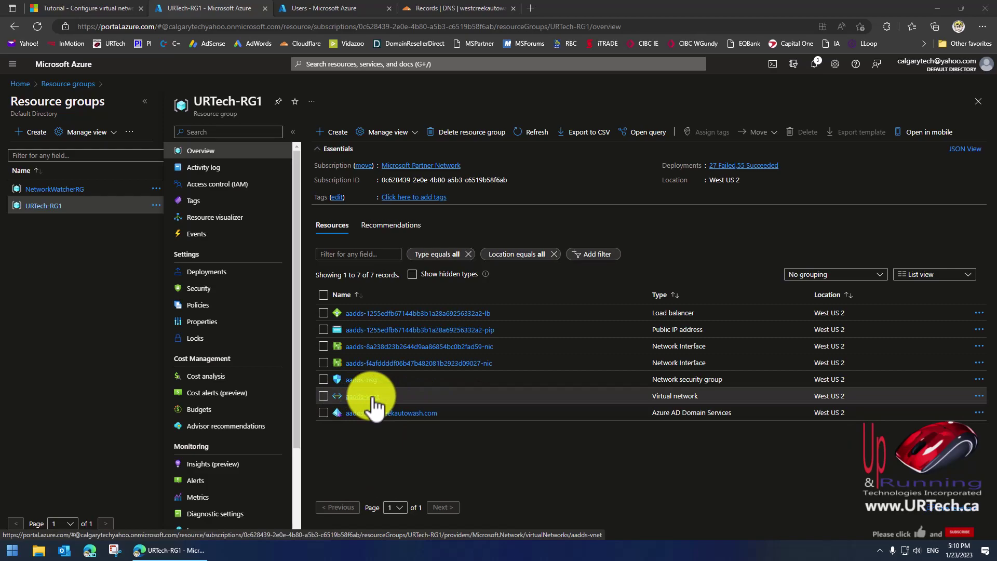
{"action": "left_click", "coordinate": [373, 398]}
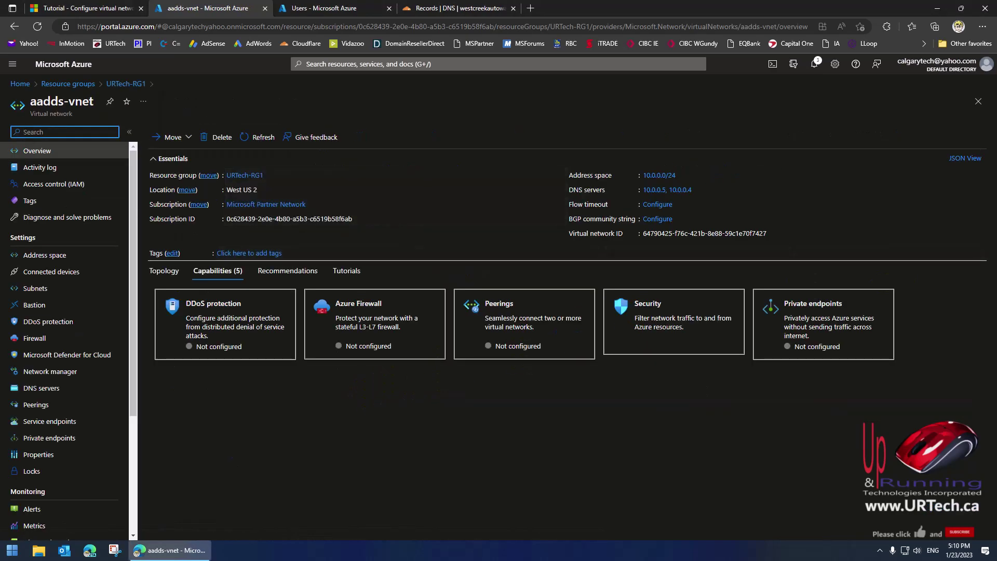
Add and save the 10.0.1.0/24 range in aadds-vnet's address space.
{"action": "left_click", "coordinate": [50, 255]}
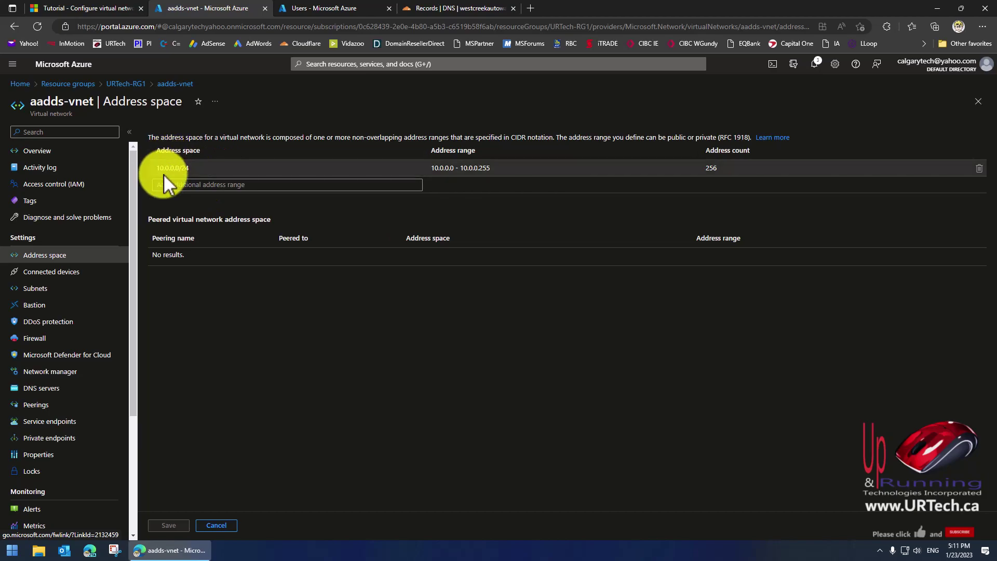
{"action": "left_click", "coordinate": [194, 187]}
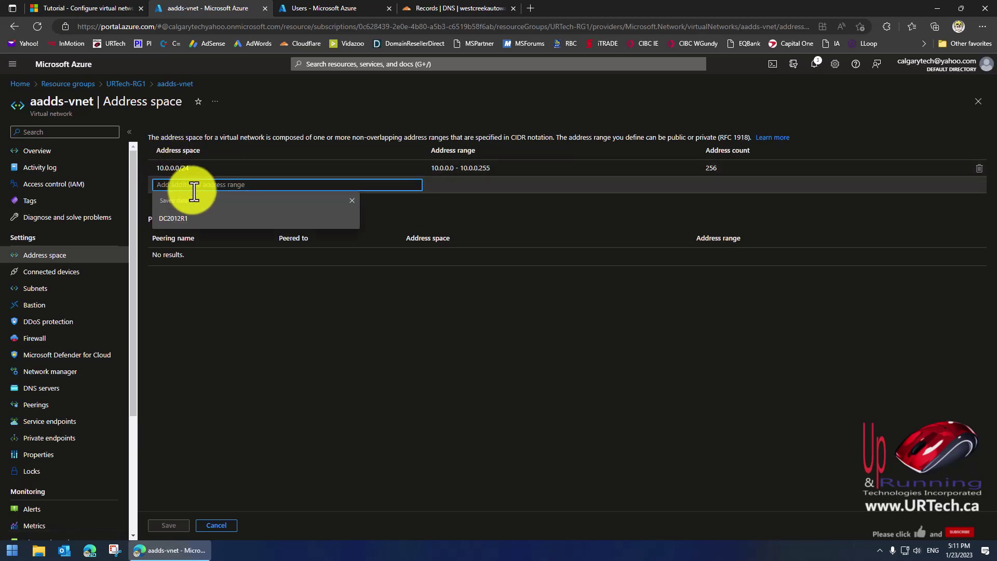
{"action": "type", "text": "10.0.1.0/24"}
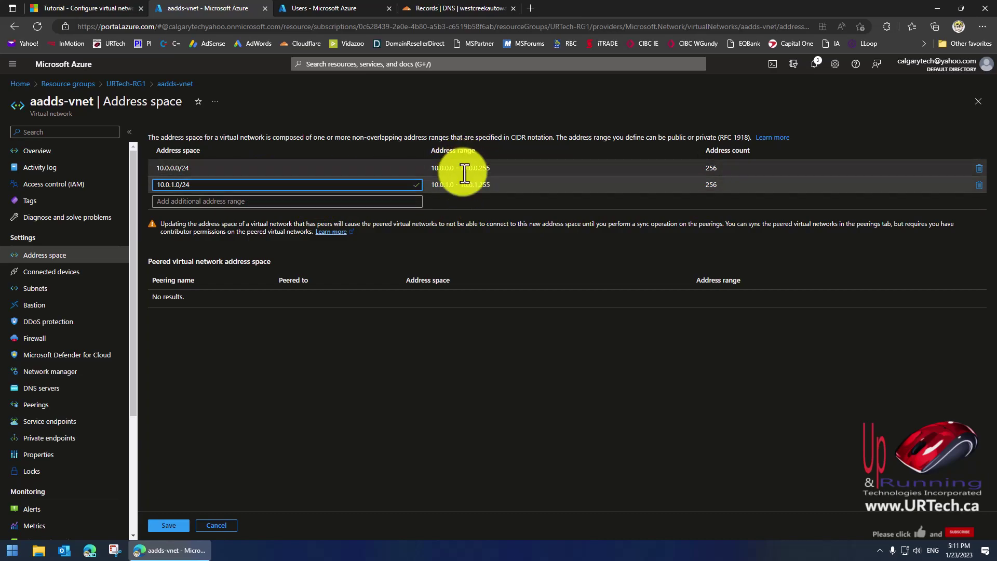
{"action": "left_click", "coordinate": [171, 527]}
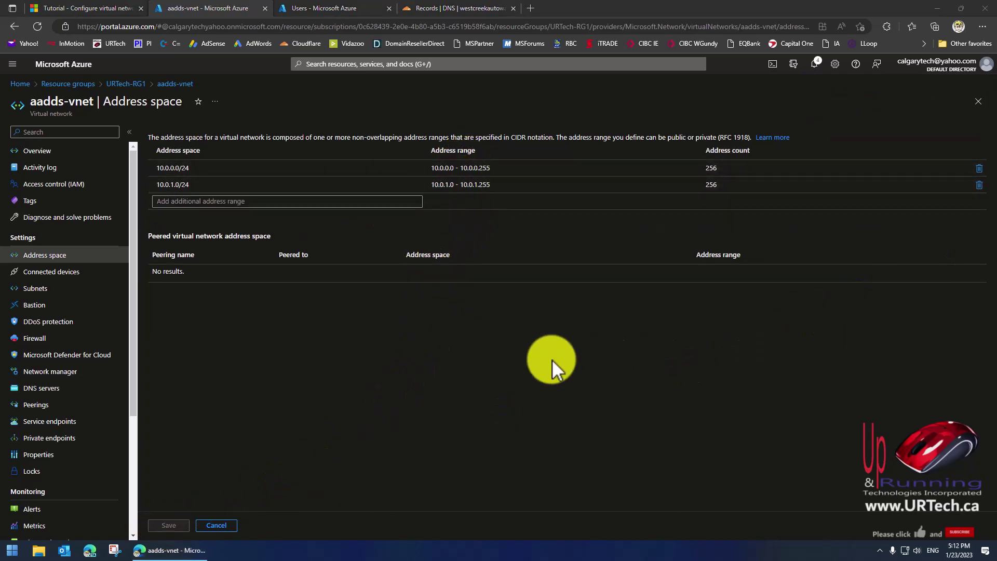
{"action": "left_click", "coordinate": [21, 291]}
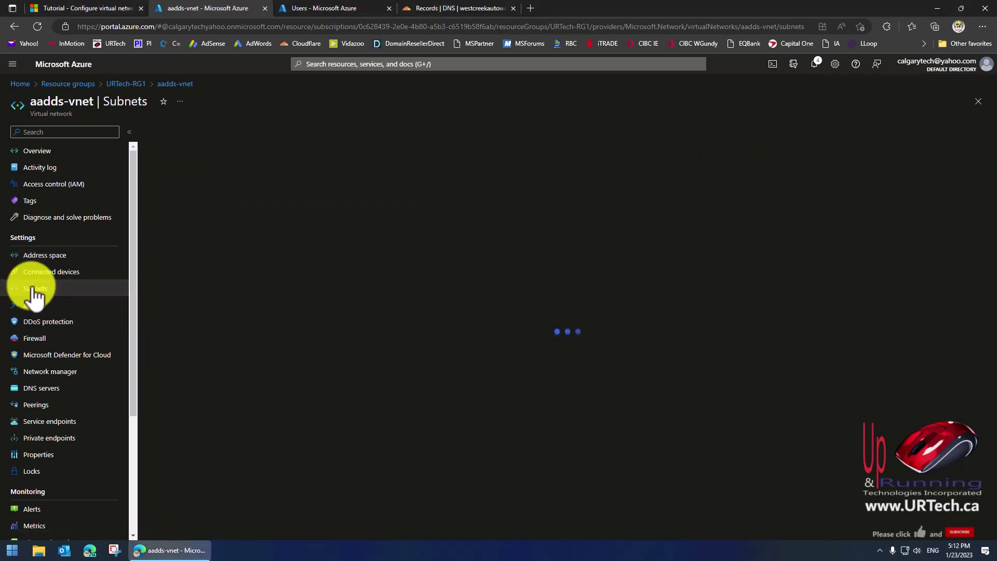
Add a Workloads subnet with range 10.0.1.0/24 to aadds-vnet.
{"action": "left_click", "coordinate": [173, 133]}
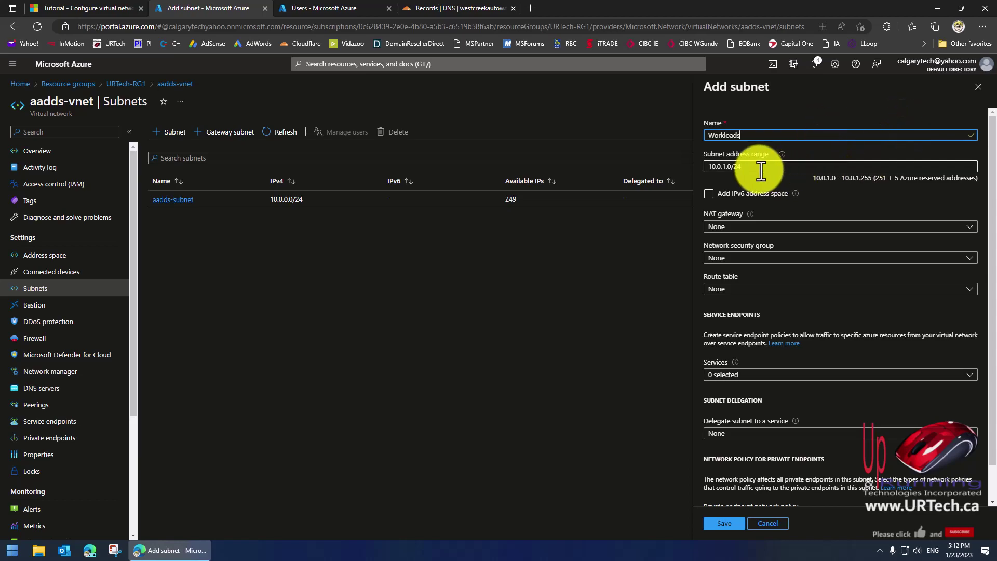
{"action": "scroll", "coordinate": [831, 338], "scroll_direction": "down", "scroll_amount": 1}
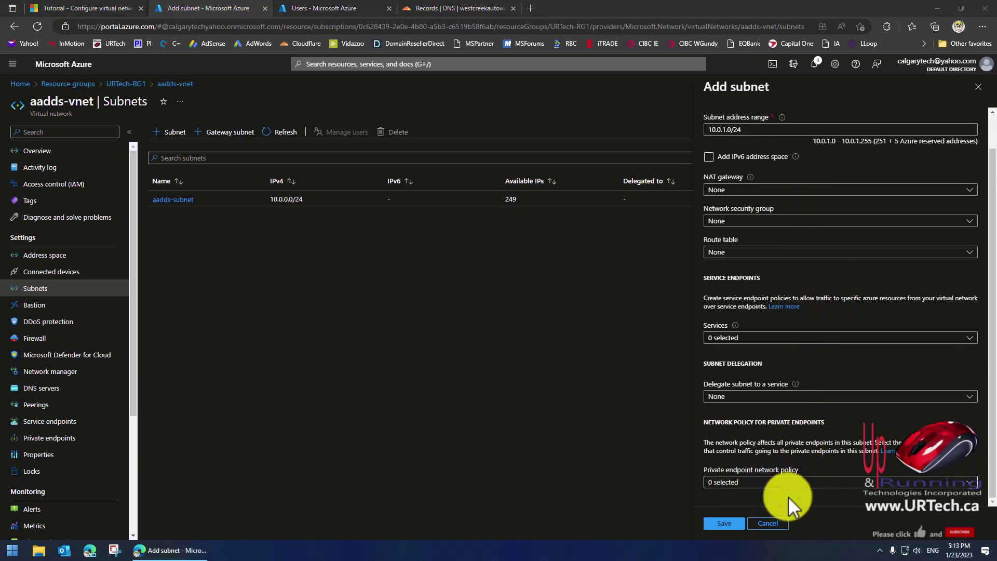
{"action": "left_click", "coordinate": [733, 525]}
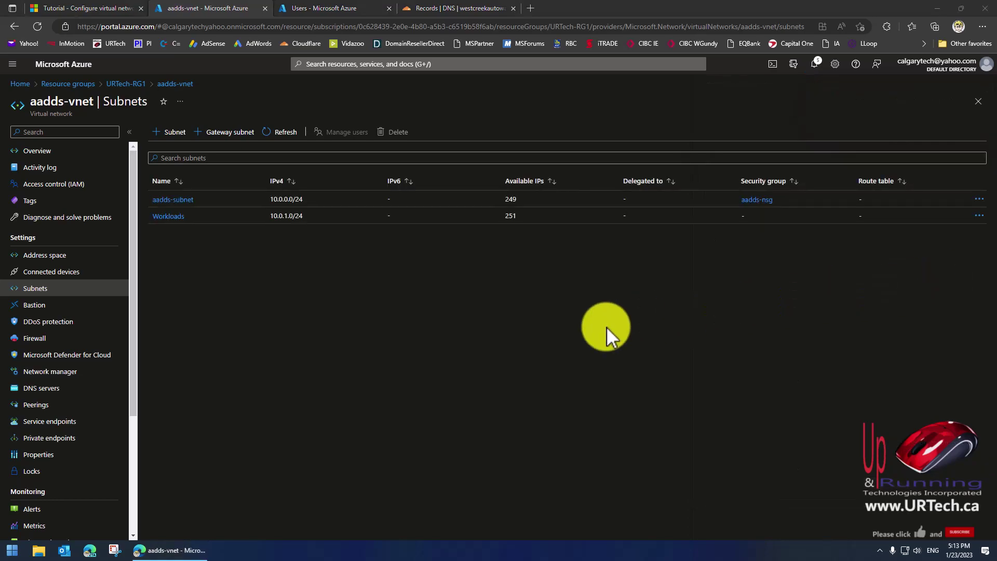
{"action": "left_click", "coordinate": [123, 8]}
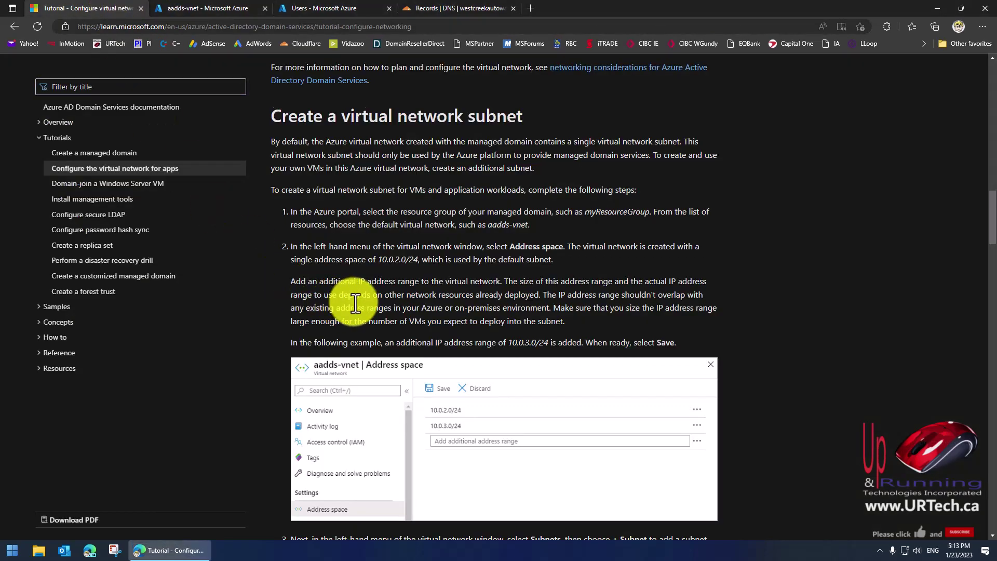
Read the tutorial's notes on VM subnets and virtual network peering through Next steps.
{"action": "scroll", "coordinate": [391, 299], "scroll_direction": "down", "scroll_amount": 6}
{"action": "scroll", "coordinate": [390, 299], "scroll_direction": "down", "scroll_amount": 8}
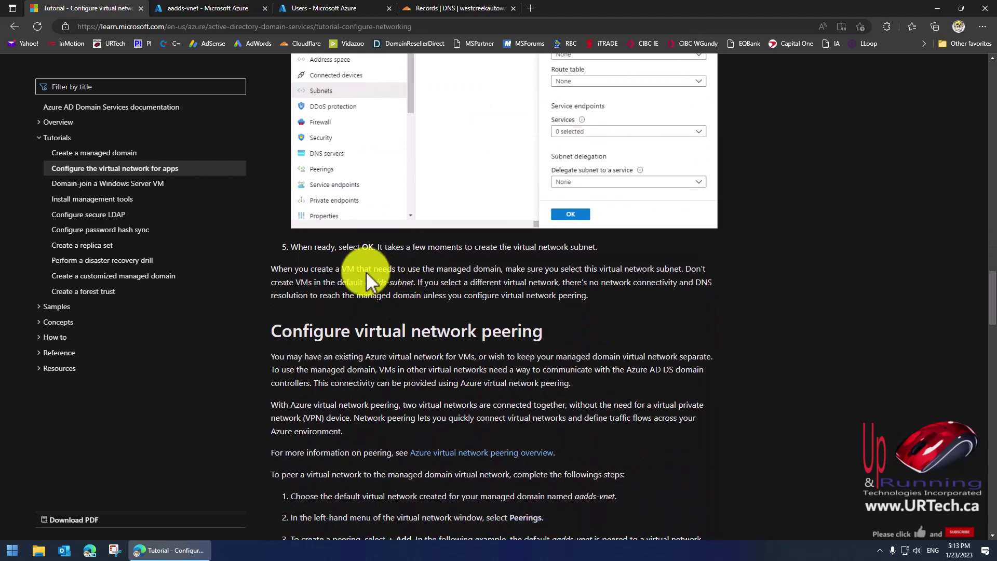
{"action": "left_click_drag", "start_coordinate": [271, 268], "coordinate": [415, 282]}
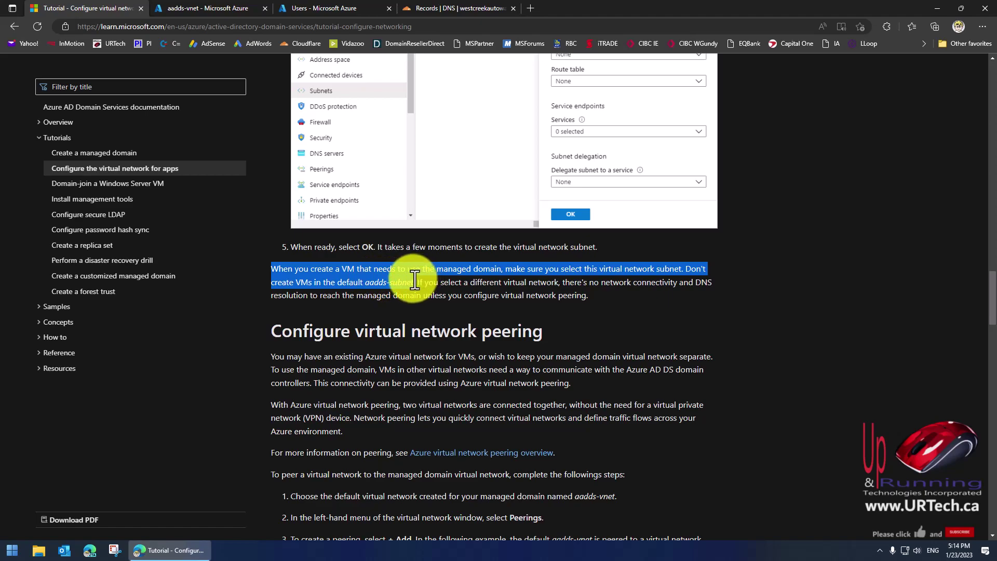
{"action": "left_click", "coordinate": [444, 278]}
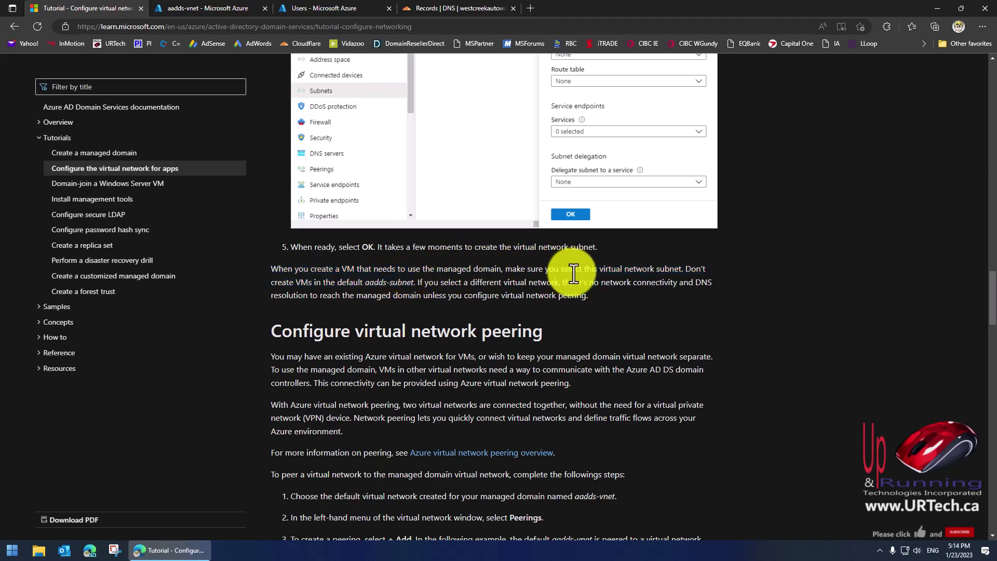
{"action": "left_click_drag", "start_coordinate": [325, 331], "coordinate": [539, 331]}
{"action": "scroll", "coordinate": [605, 343], "scroll_direction": "down", "scroll_amount": 15}
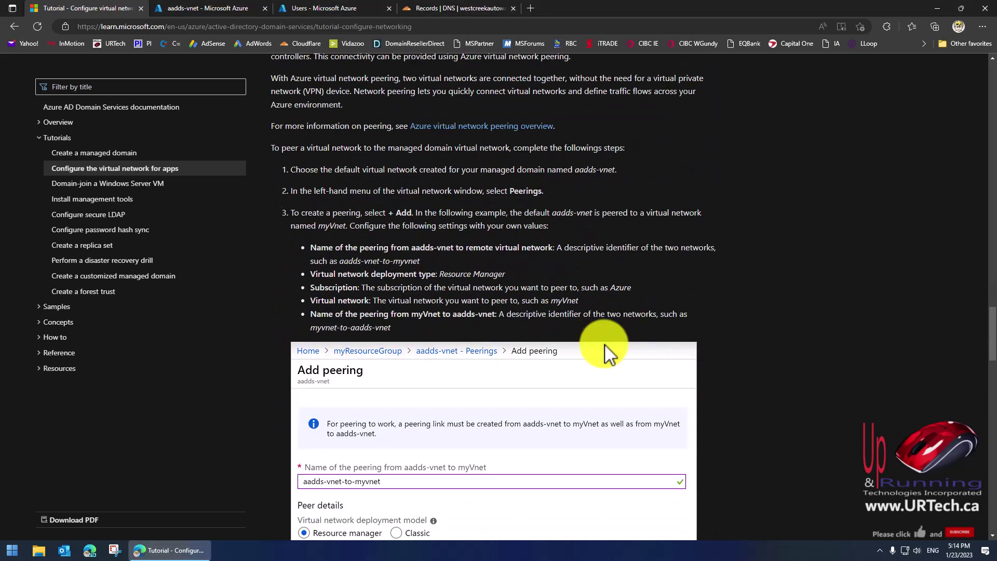
{"action": "scroll", "coordinate": [602, 345], "scroll_direction": "down", "scroll_amount": 20}
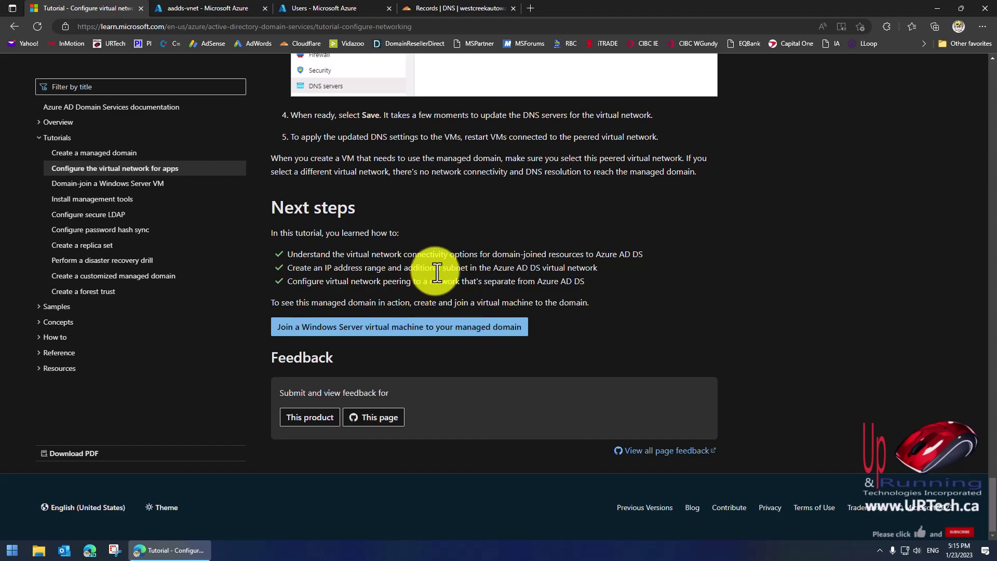
{"action": "left_click", "coordinate": [189, 7]}
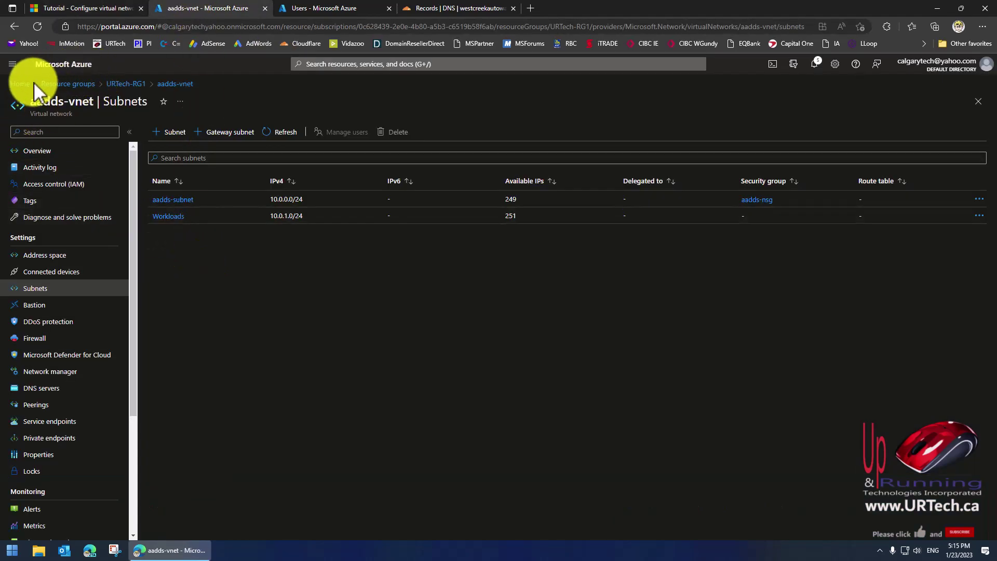
Start an Azure VM named Win11C in URTech-RG1 using a Windows 11 image.
{"action": "left_click", "coordinate": [19, 84]}
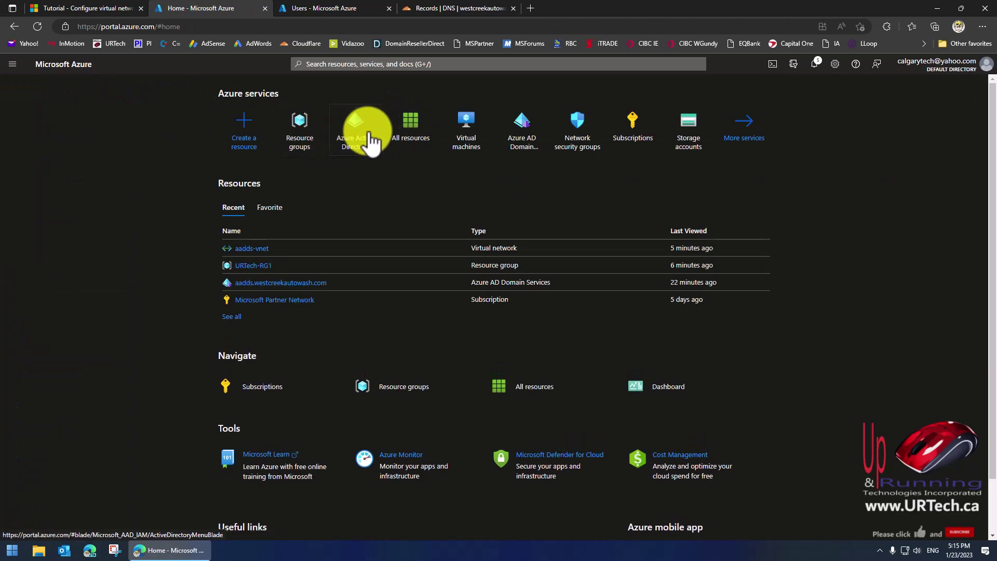
{"action": "left_click", "coordinate": [463, 147]}
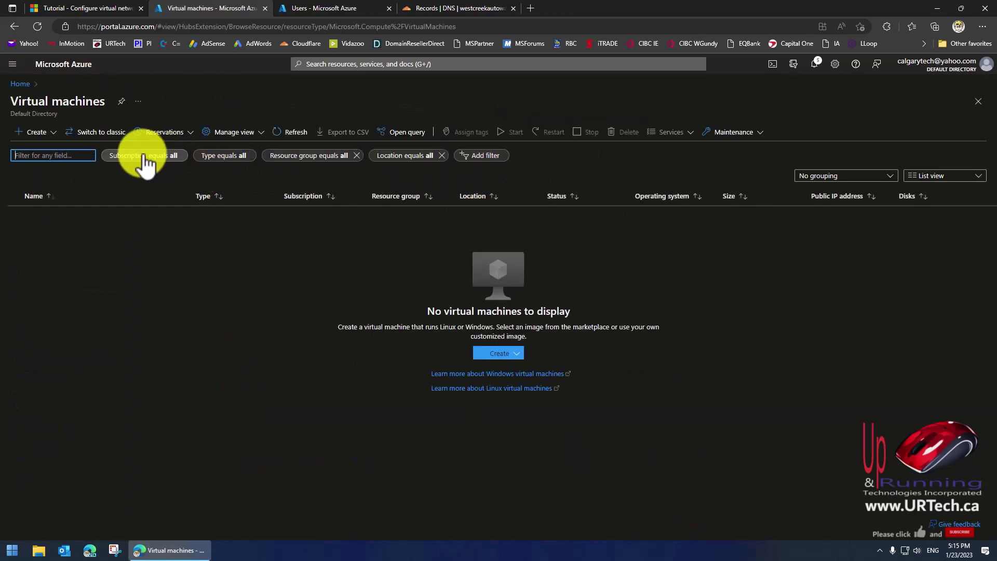
{"action": "left_click", "coordinate": [516, 358]}
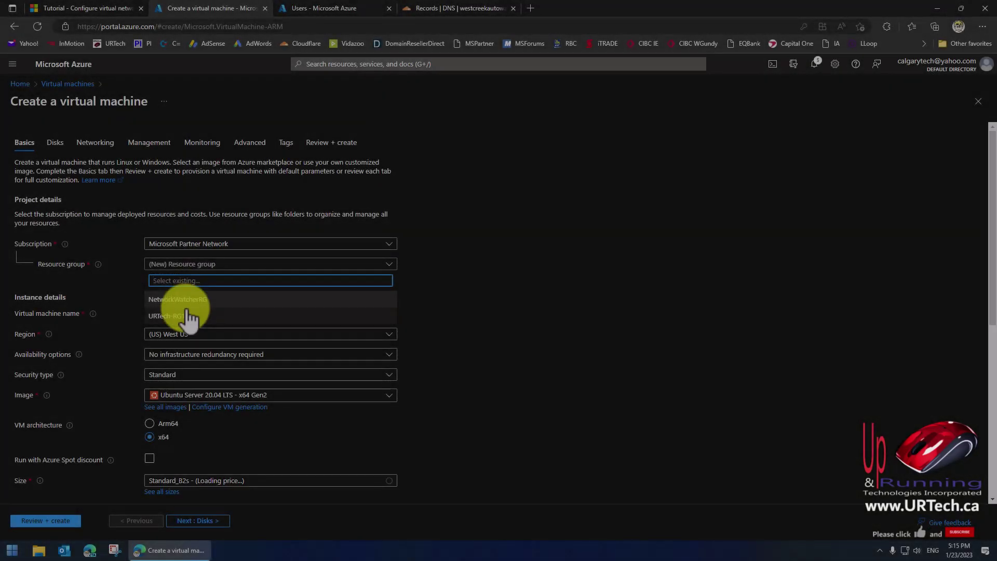
{"action": "left_click", "coordinate": [187, 316]}
{"action": "left_click", "coordinate": [190, 313]}
{"action": "type", "text": "Win11C"}
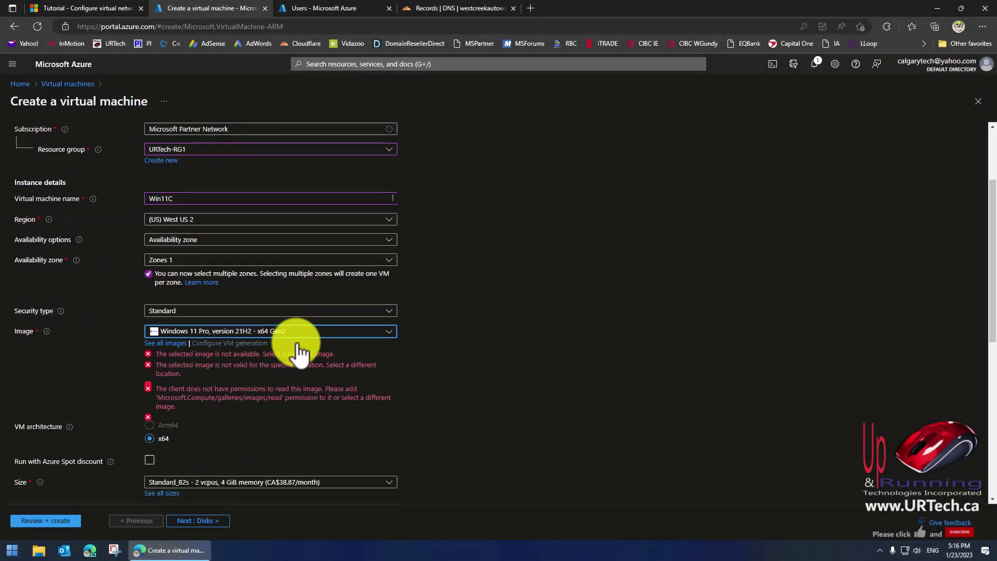
{"action": "scroll", "coordinate": [296, 344], "scroll_direction": "down", "scroll_amount": 6}
{"action": "left_click", "coordinate": [165, 259]}
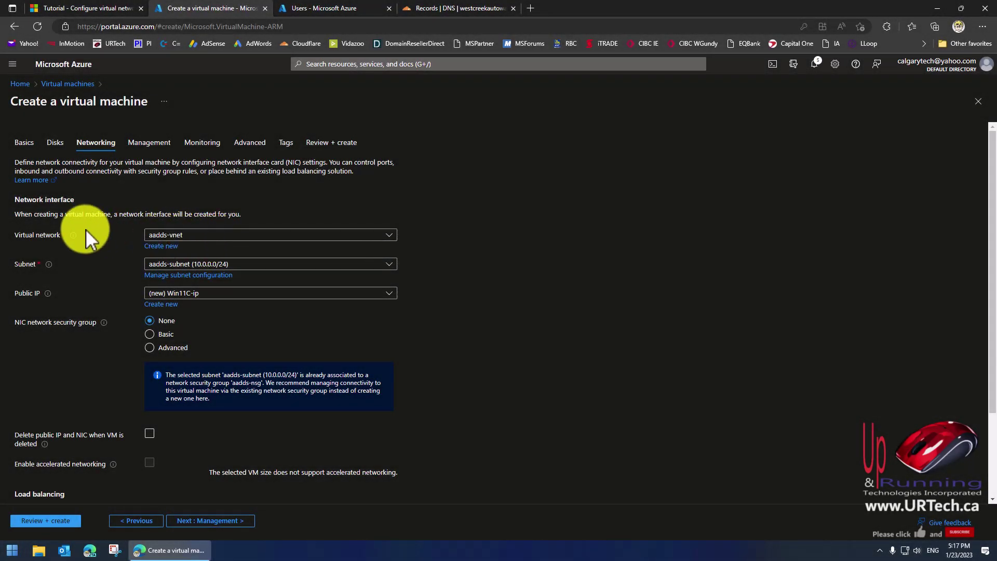
Place the VM on aadds-vnet's Workloads subnet.
{"action": "left_click", "coordinate": [389, 236]}
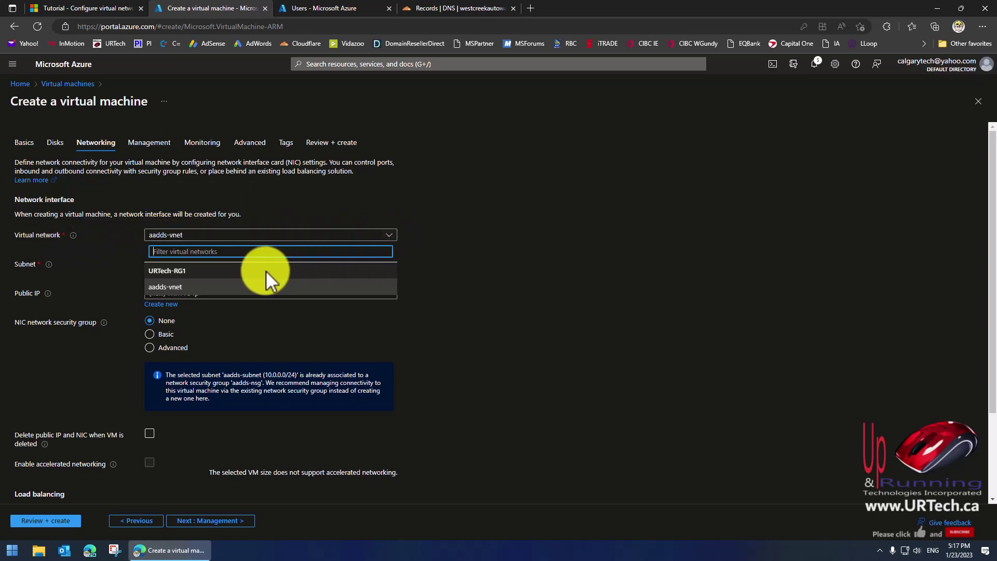
{"action": "left_click", "coordinate": [345, 287]}
{"action": "left_click", "coordinate": [393, 265]}
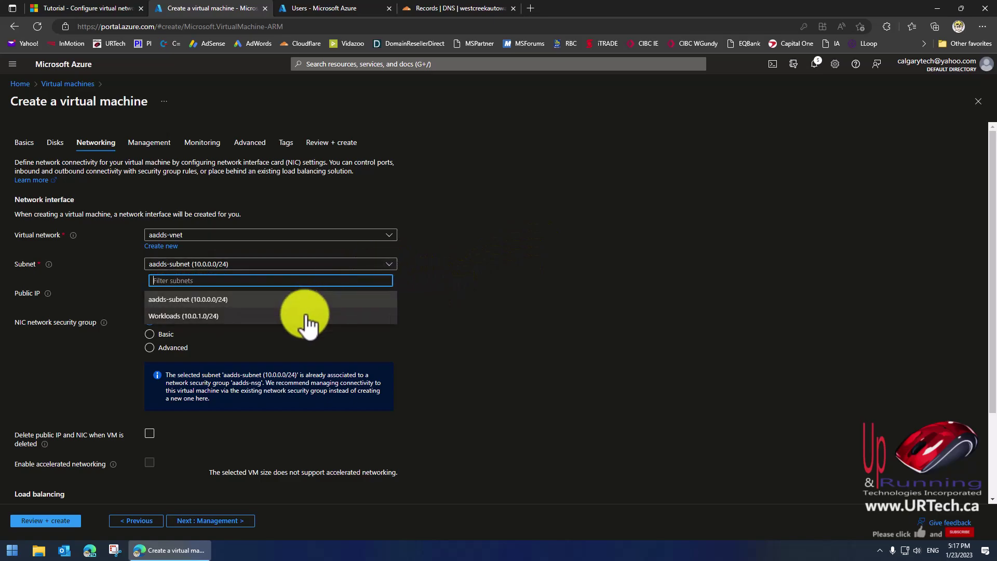
{"action": "left_click", "coordinate": [213, 317]}
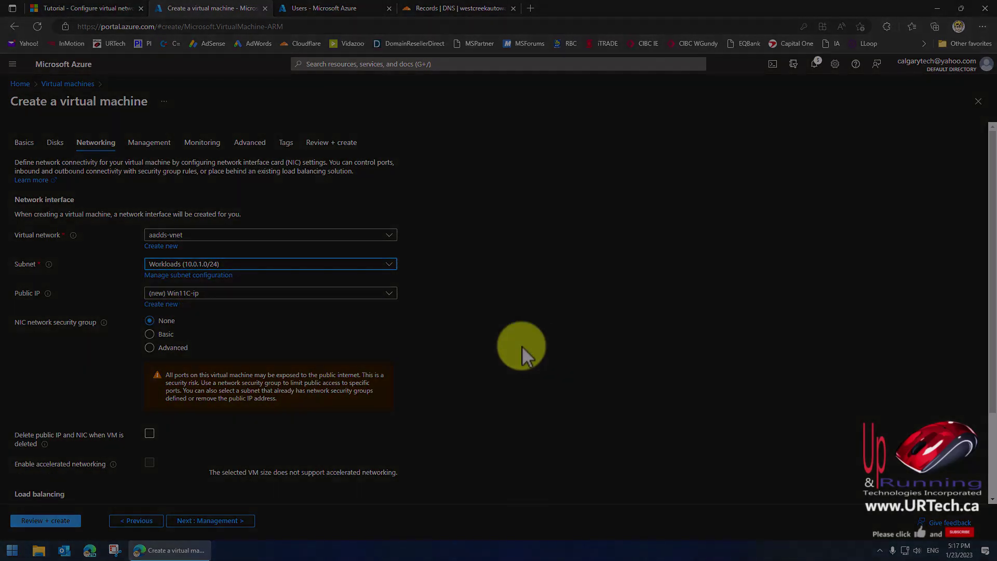
{"action": "scroll", "coordinate": [522, 347], "scroll_direction": "down", "scroll_amount": 2}
Enable 11:00 PM auto-shutdown, keep Azure AD login off, and create the VM after review.
{"action": "left_click", "coordinate": [211, 520]}
{"action": "left_click", "coordinate": [149, 351]}
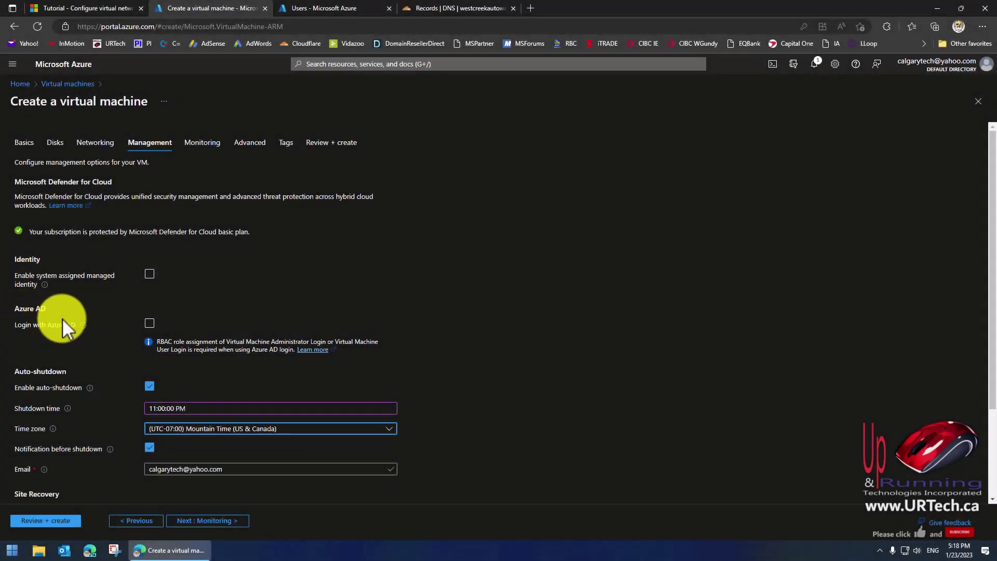
{"action": "left_click", "coordinate": [150, 324]}
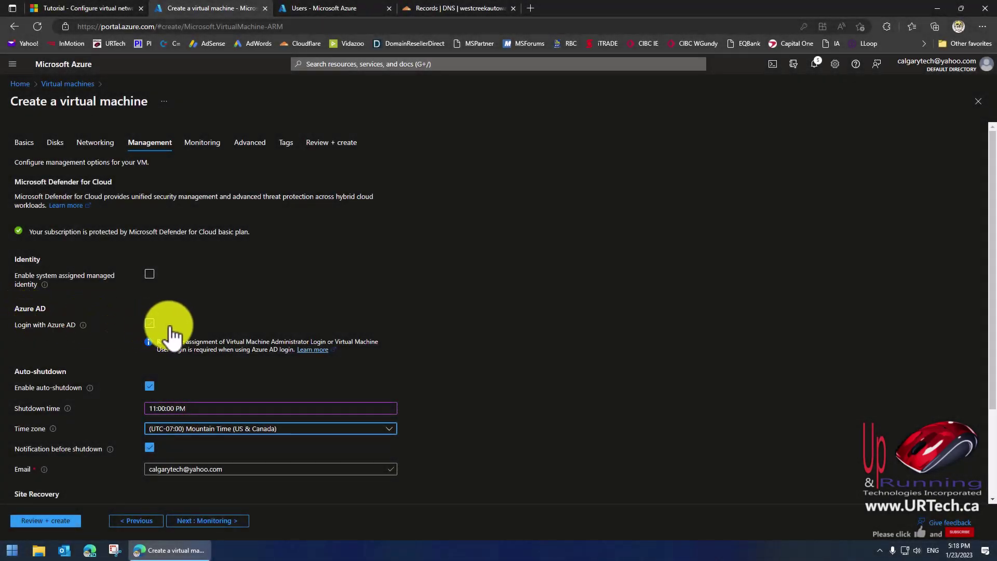
{"action": "left_click", "coordinate": [158, 324]}
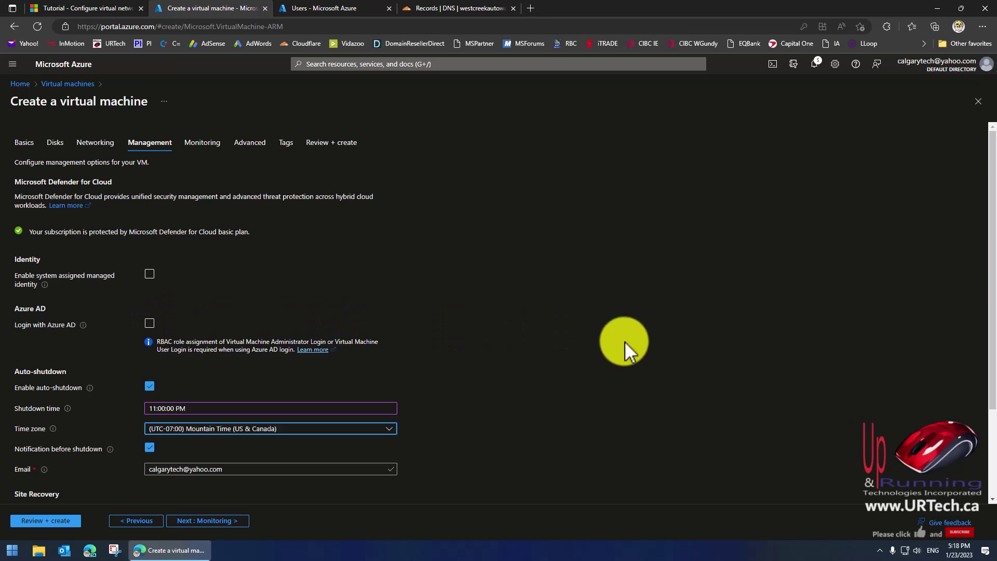
{"action": "scroll", "coordinate": [597, 369], "scroll_direction": "down", "scroll_amount": 2}
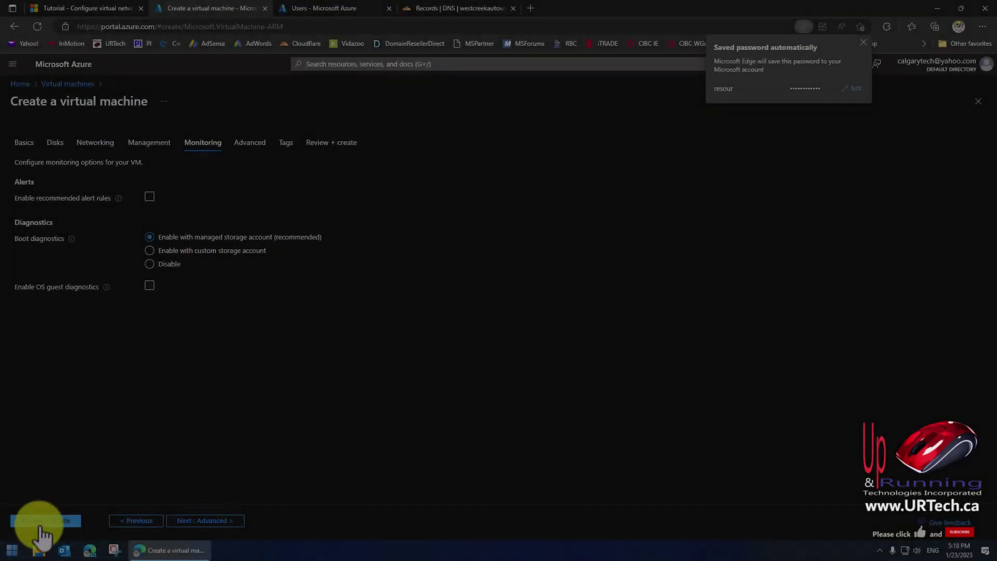
{"action": "left_click", "coordinate": [32, 523]}
{"action": "left_click", "coordinate": [32, 524]}
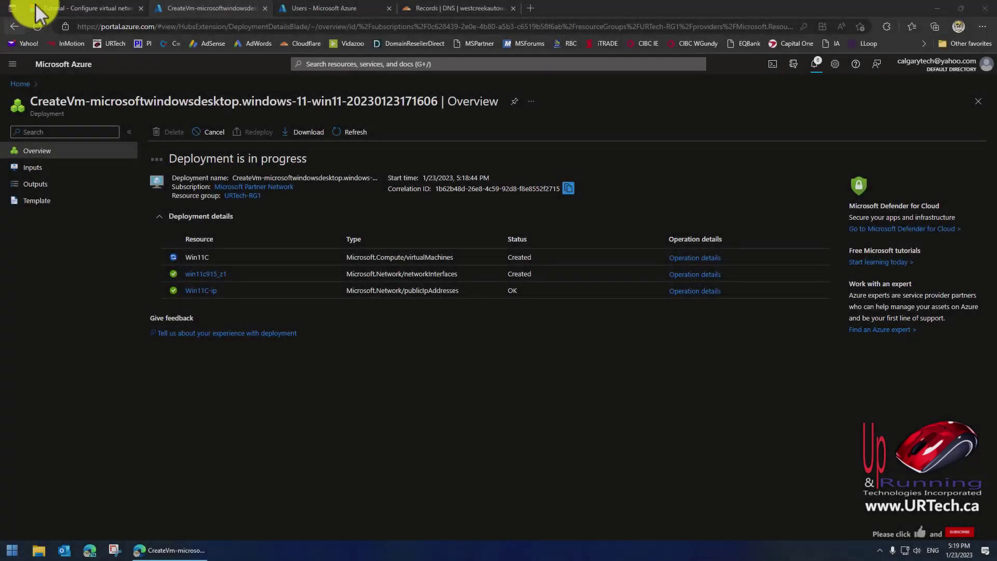
Go back from the tutorial to the LDAP overview and open Configure secure LDAP.
{"action": "left_click", "coordinate": [89, 7]}
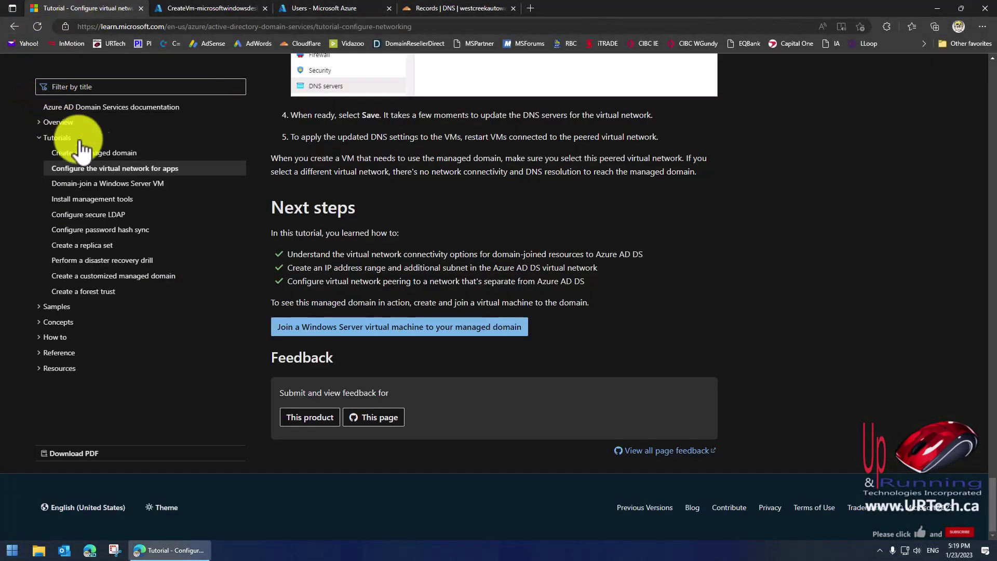
{"action": "left_click", "coordinate": [15, 26]}
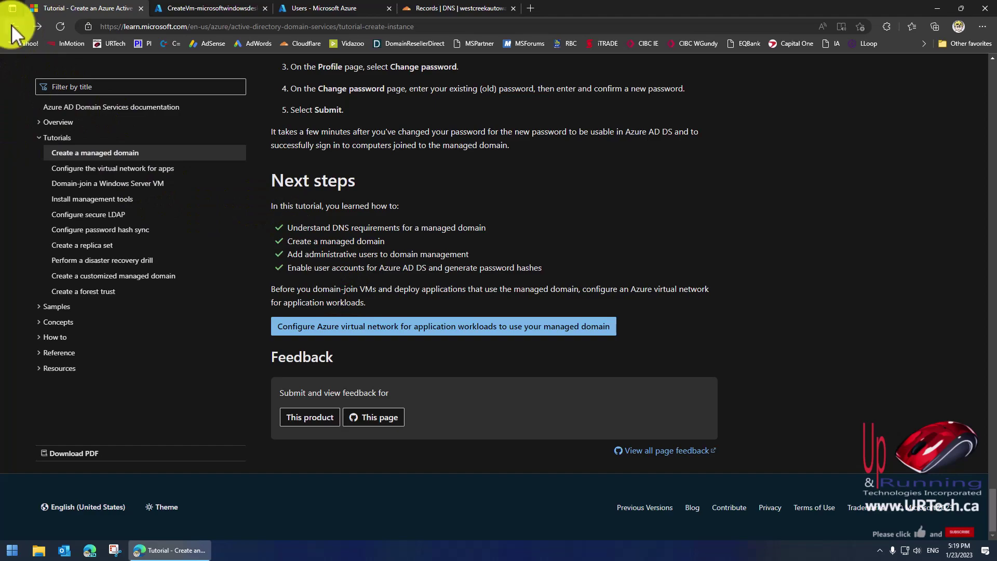
{"action": "left_click", "coordinate": [13, 26]}
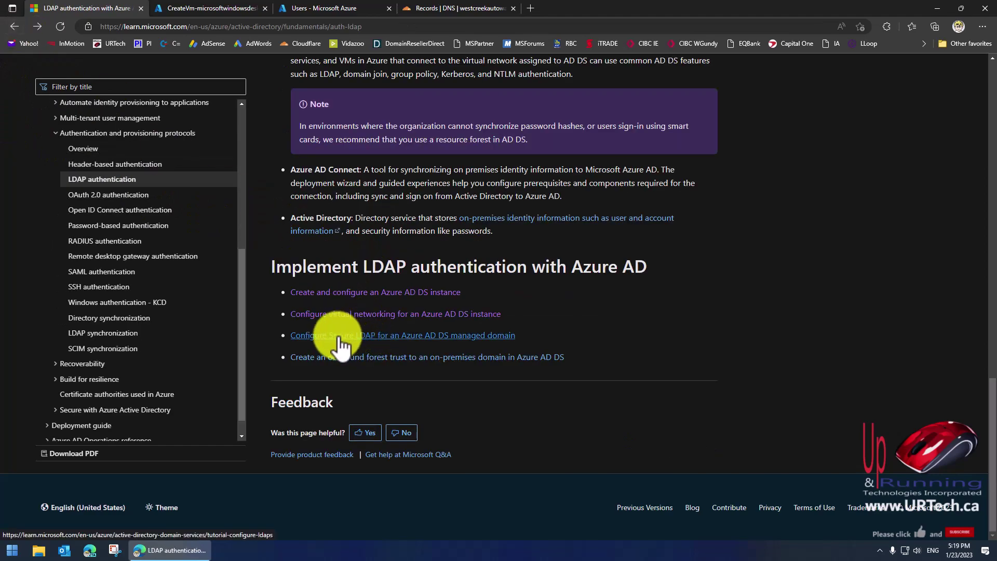
{"action": "left_click", "coordinate": [413, 337]}
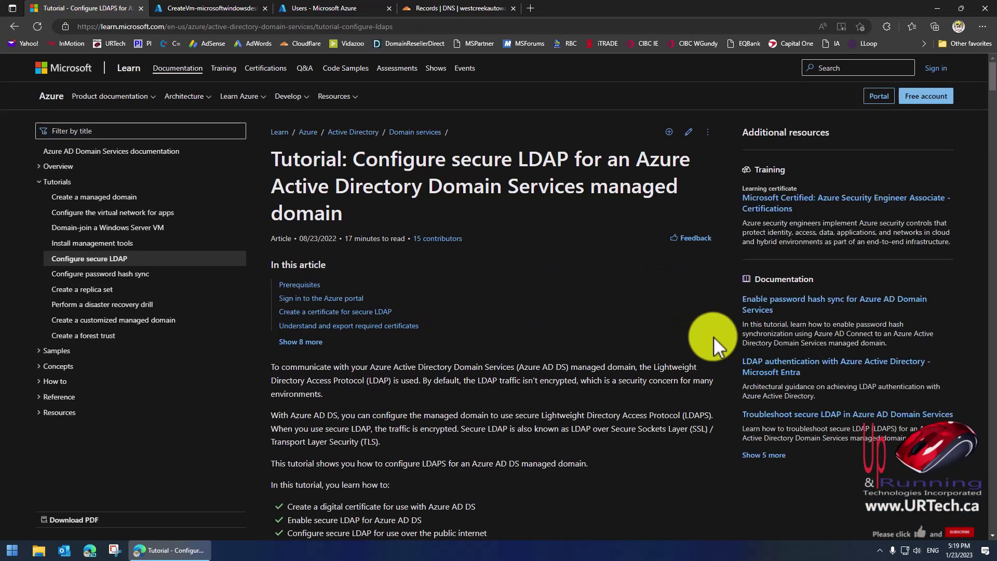
Read the self-signed certificate section, noting it suits testing, then open Win11C.
{"action": "scroll", "coordinate": [498, 311], "scroll_direction": "down", "scroll_amount": 10}
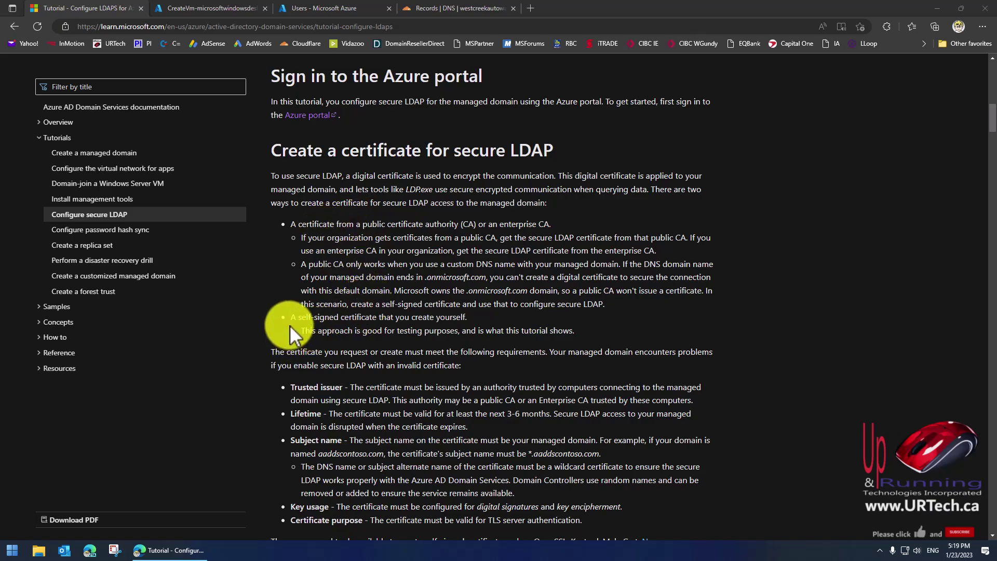
{"action": "left_click_drag", "start_coordinate": [293, 318], "coordinate": [447, 315]}
{"action": "left_click", "coordinate": [360, 332]}
{"action": "left_click_drag", "start_coordinate": [305, 332], "coordinate": [569, 336]}
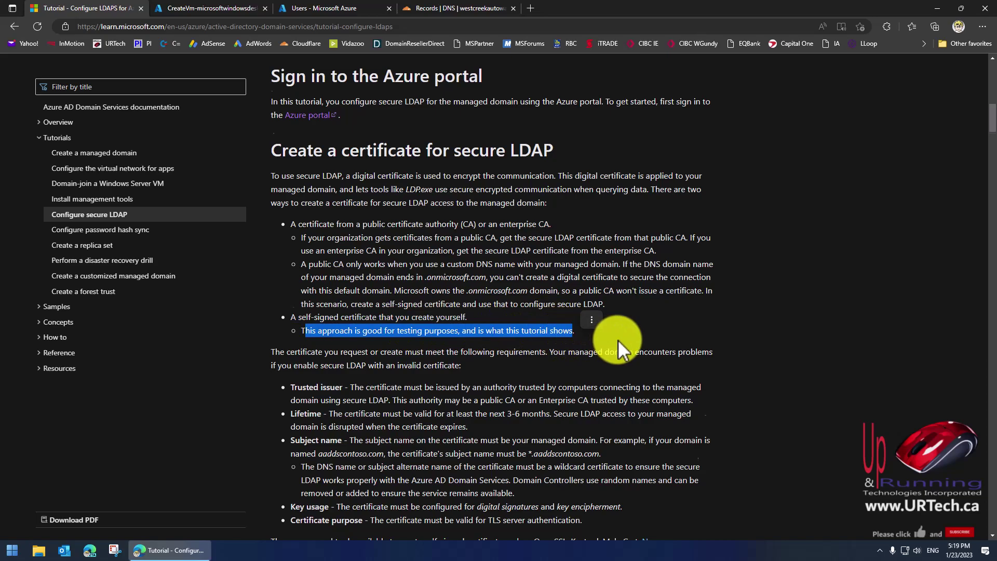
{"action": "scroll", "coordinate": [618, 340], "scroll_direction": "down", "scroll_amount": 4}
{"action": "scroll", "coordinate": [772, 276], "scroll_direction": "down", "scroll_amount": 1}
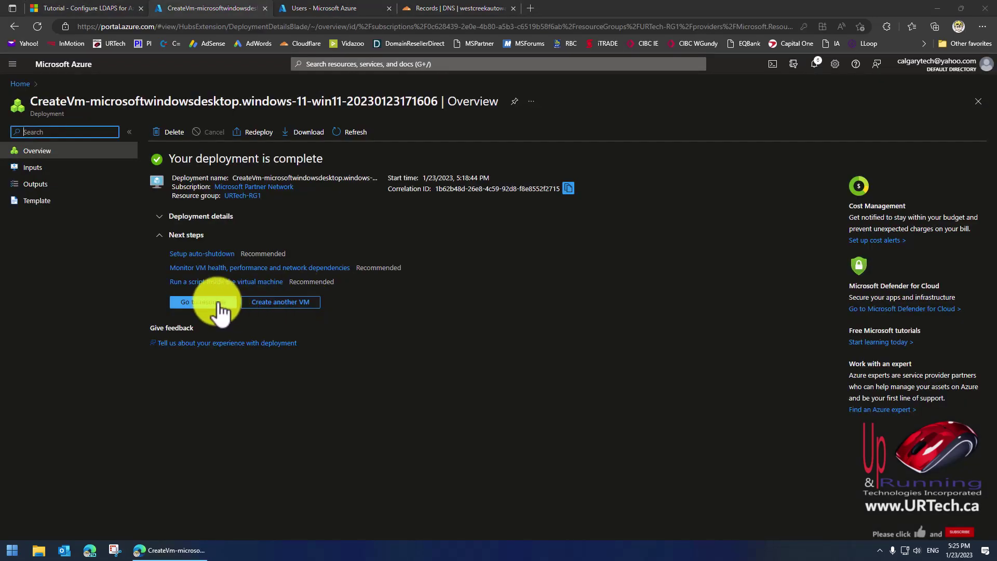
{"action": "left_click", "coordinate": [221, 307]}
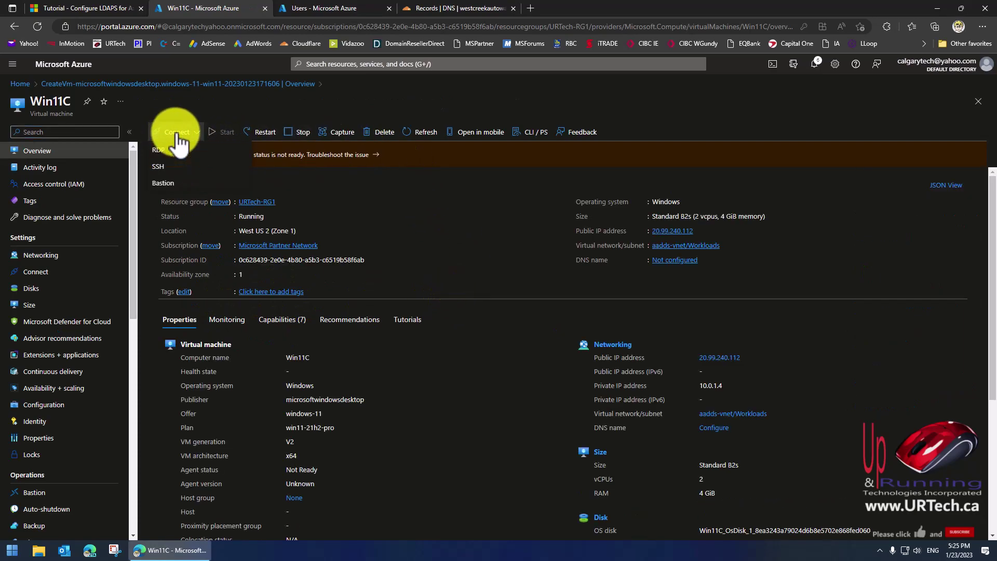
Try connecting to Win11C with a downloaded RDP file, dismiss the failure, and view its network interface.
{"action": "left_click", "coordinate": [167, 154]}
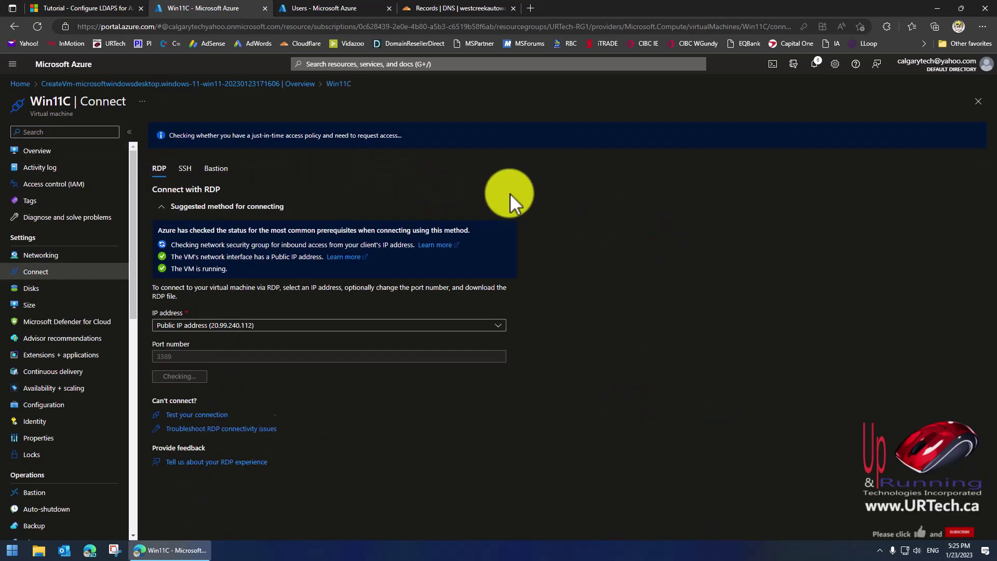
{"action": "left_click", "coordinate": [228, 378]}
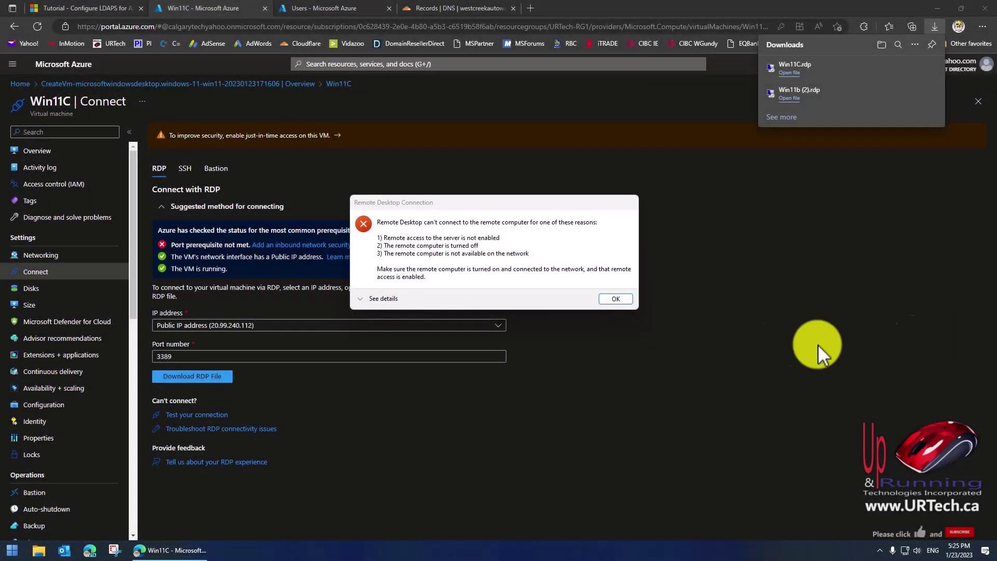
{"action": "left_click", "coordinate": [615, 299]}
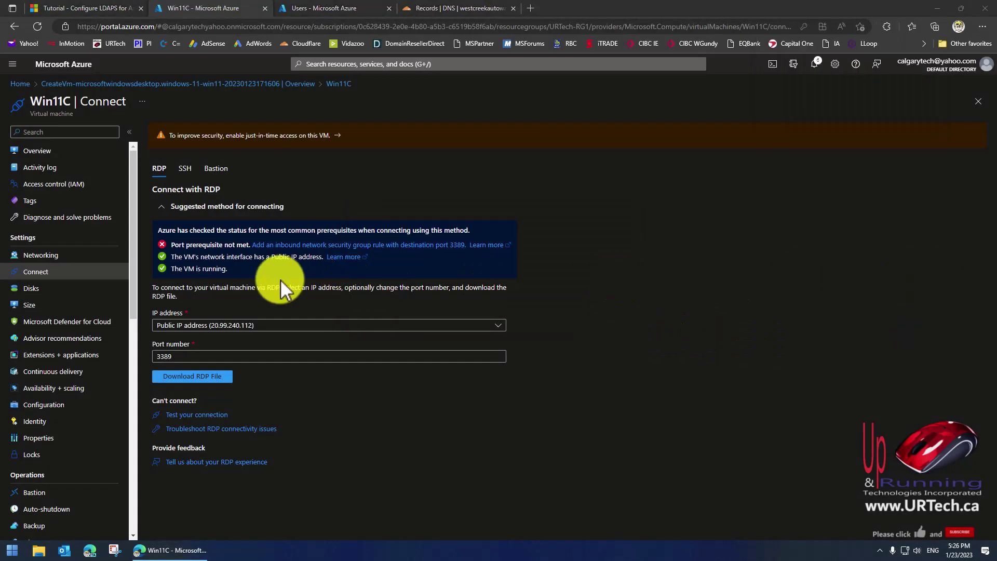
{"action": "left_click", "coordinate": [39, 256]}
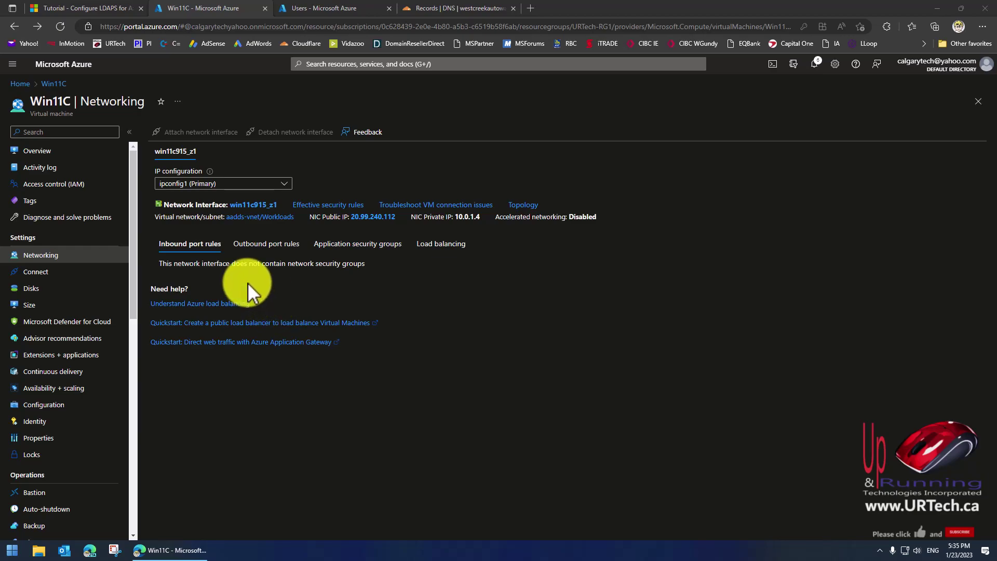
Go to the Azure home page, open URTech-RG1, and search Marketplace for 'network security group'.
{"action": "left_click", "coordinate": [13, 26]}
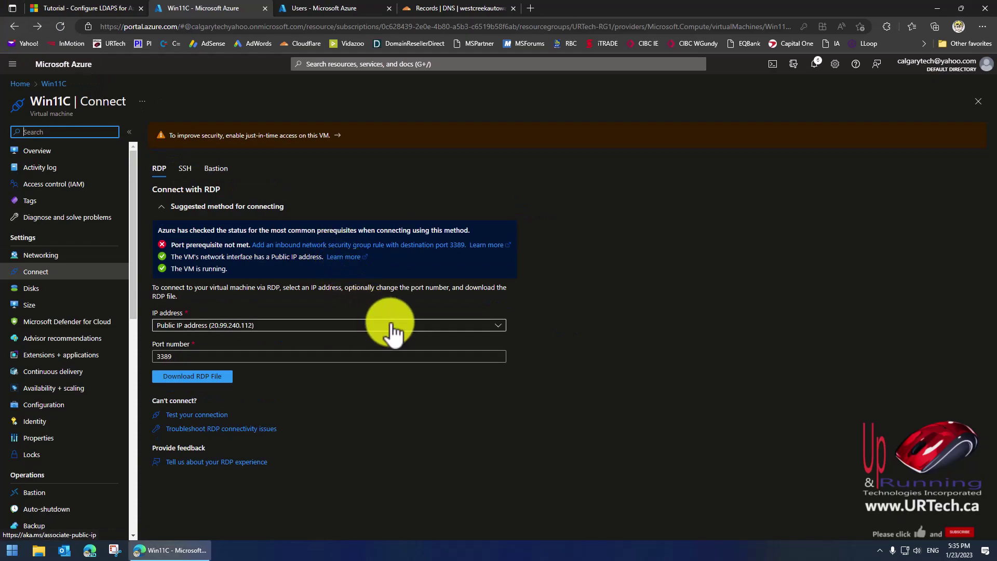
{"action": "left_click", "coordinate": [20, 85]}
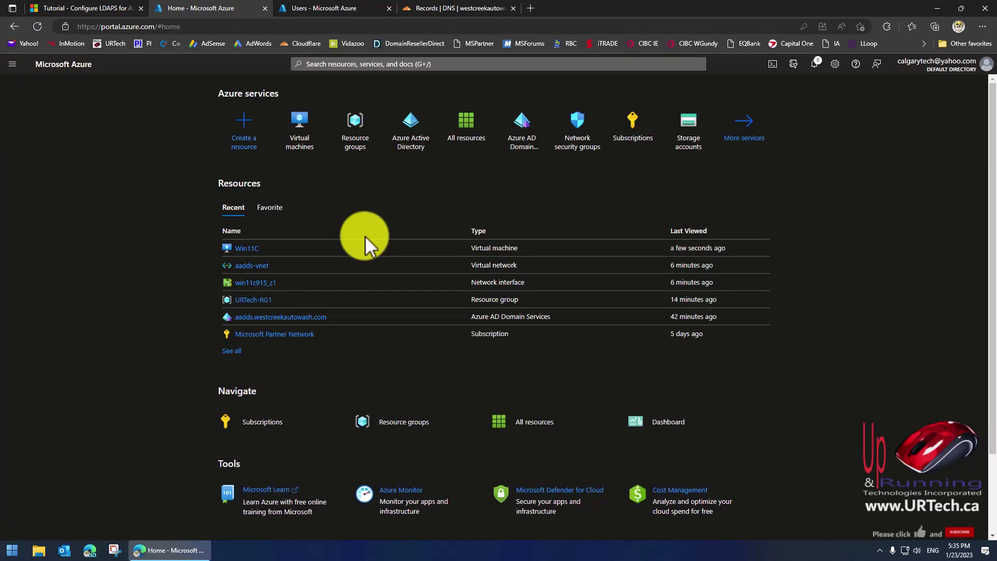
{"action": "left_click", "coordinate": [264, 301]}
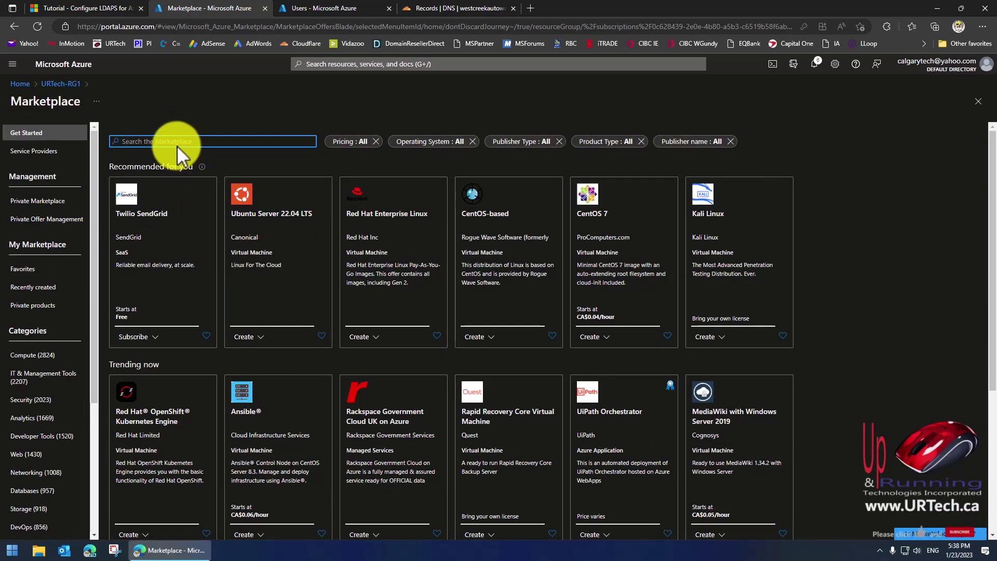
{"action": "left_click", "coordinate": [176, 144]}
{"action": "type", "text": "net"}
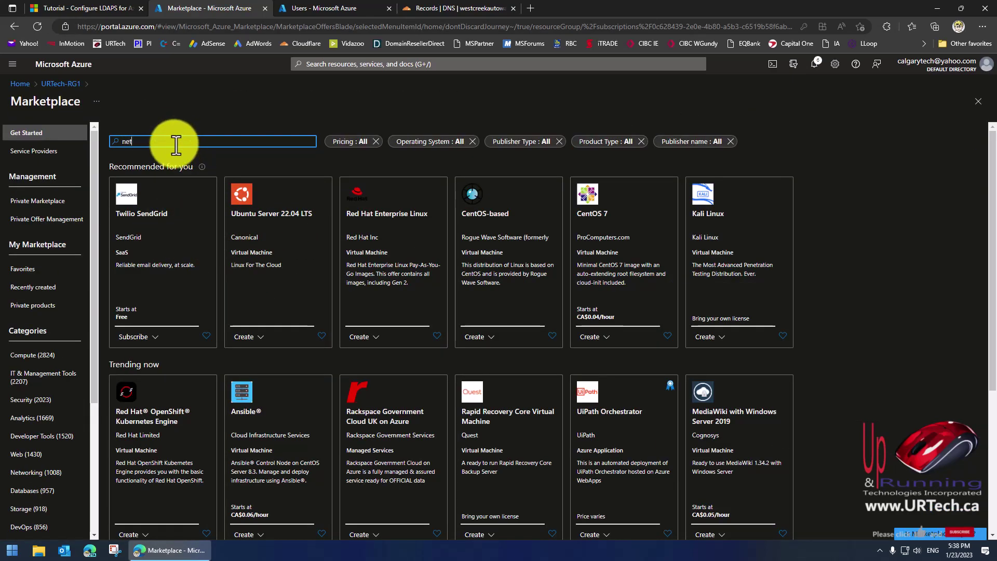
{"action": "type", "text": "work security group"}
{"action": "key", "text": "Return"}
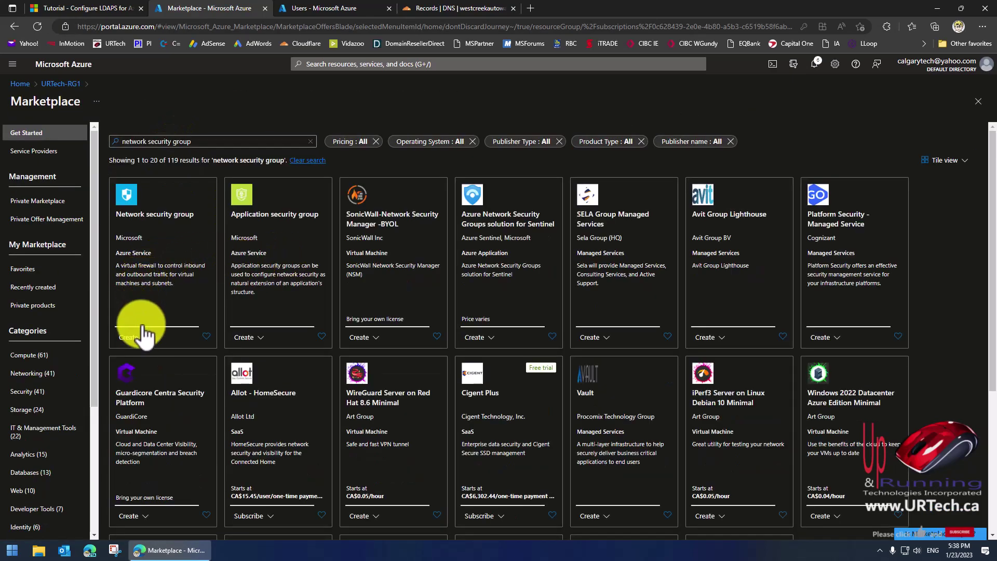
Create the network security group nsg1 and open the deployed resource.
{"action": "left_click", "coordinate": [146, 339]}
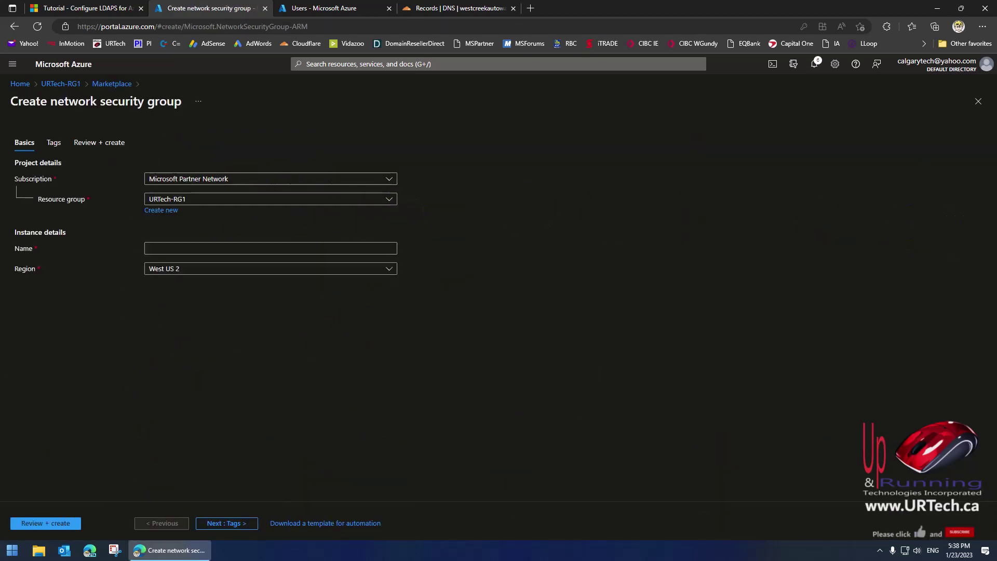
{"action": "left_click", "coordinate": [182, 248]}
{"action": "type", "text": "nsg1"}
{"action": "left_click", "coordinate": [32, 522]}
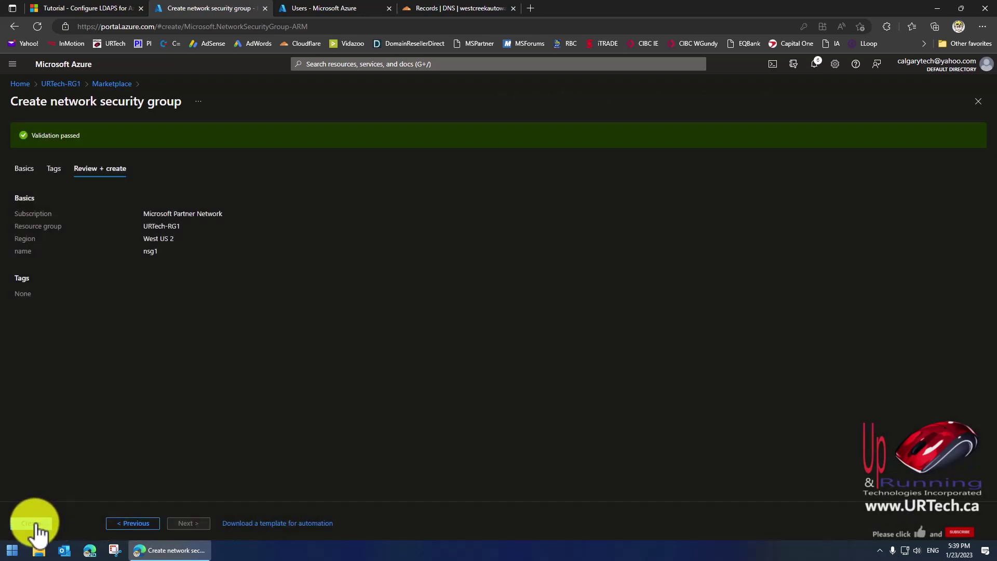
{"action": "left_click", "coordinate": [35, 522]}
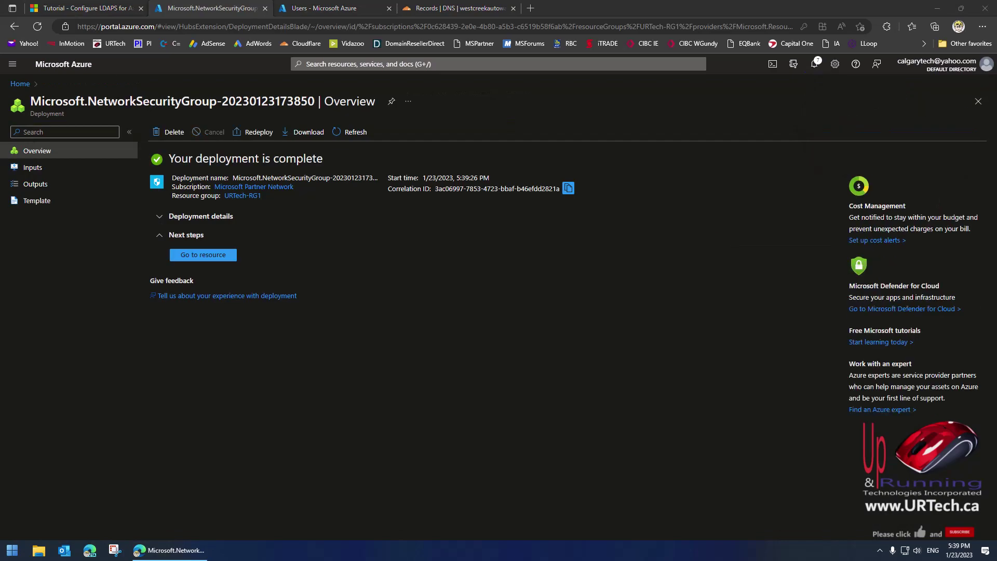
{"action": "left_click", "coordinate": [208, 255]}
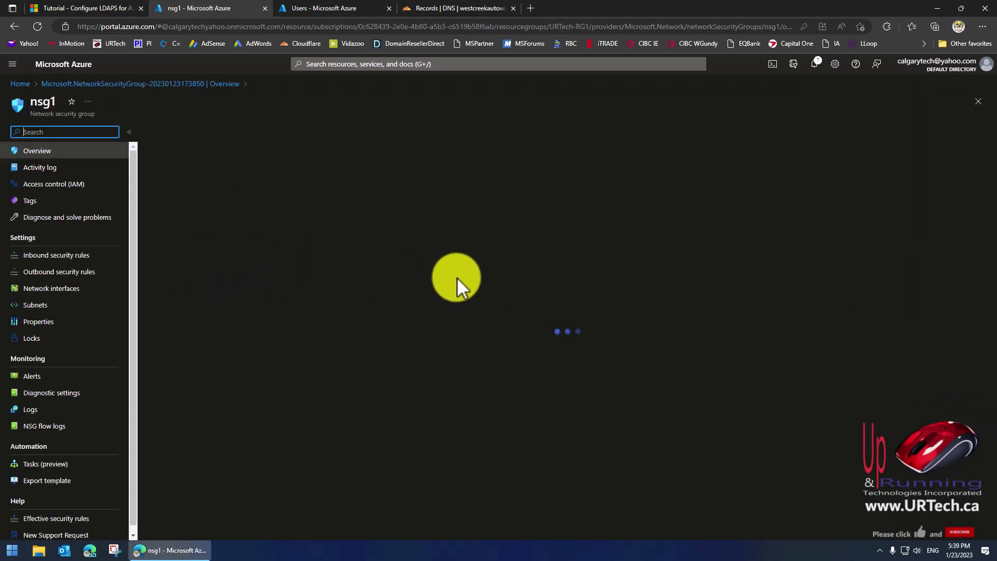
Add an inbound RDP rule (TCP 3389, priority 100) to nsg1, then return to Home.
{"action": "left_click", "coordinate": [104, 255]}
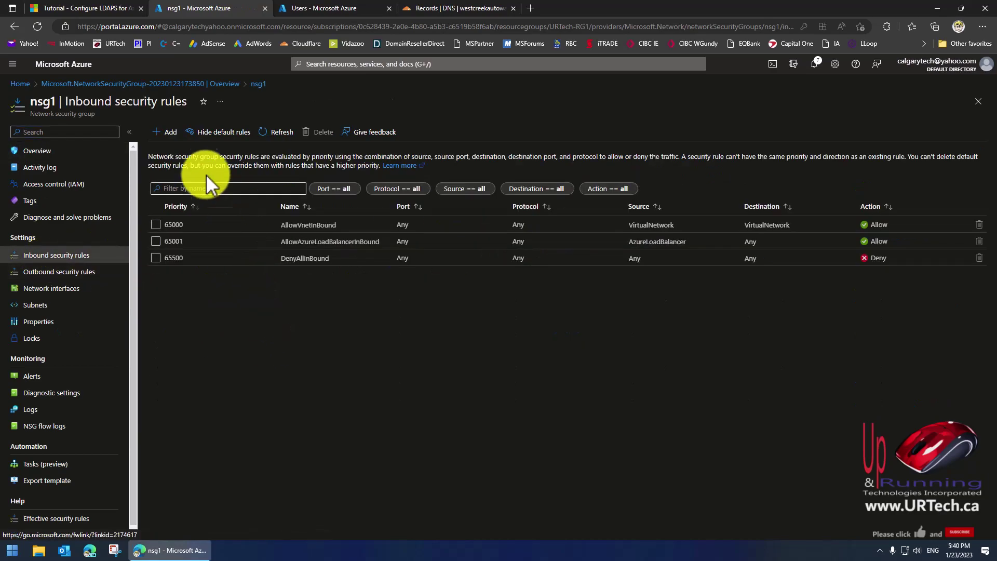
{"action": "left_click", "coordinate": [168, 134]}
{"action": "left_click", "coordinate": [778, 136]}
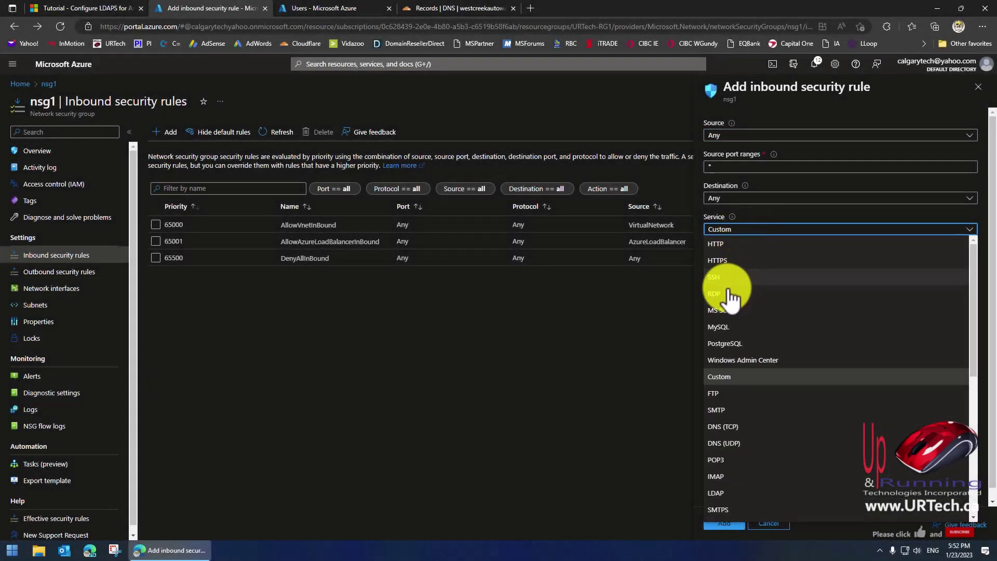
{"action": "left_click", "coordinate": [715, 294]}
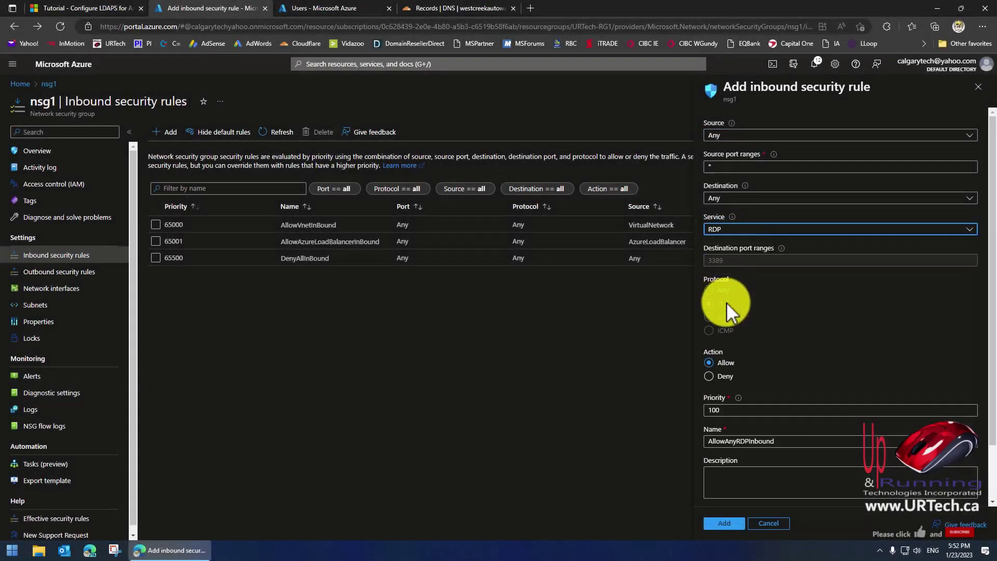
{"action": "left_click", "coordinate": [732, 525]}
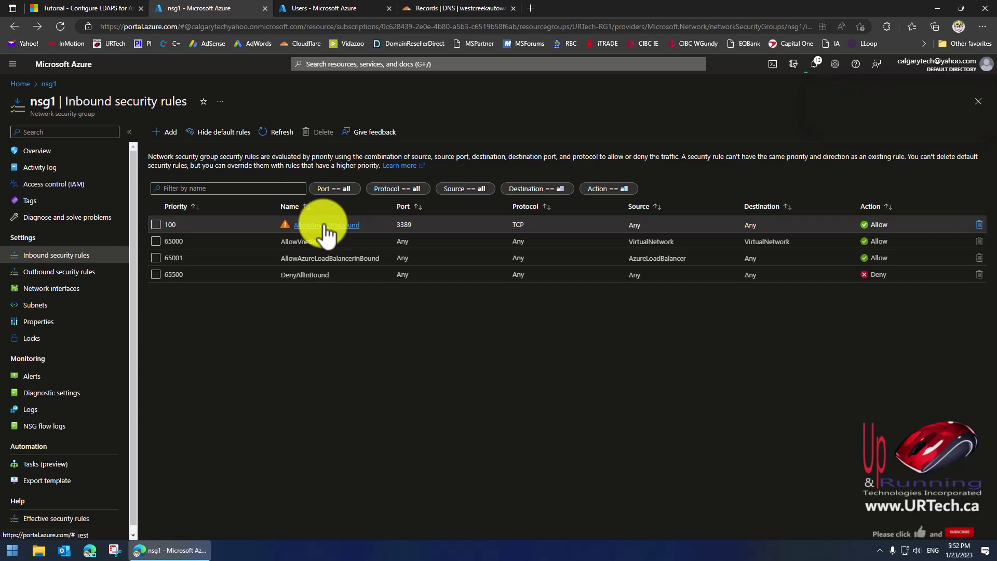
{"action": "left_click", "coordinate": [21, 84]}
Open the Win11C VM page and launch its downloaded RDP file from the browser downloads.
{"action": "left_click", "coordinate": [247, 266]}
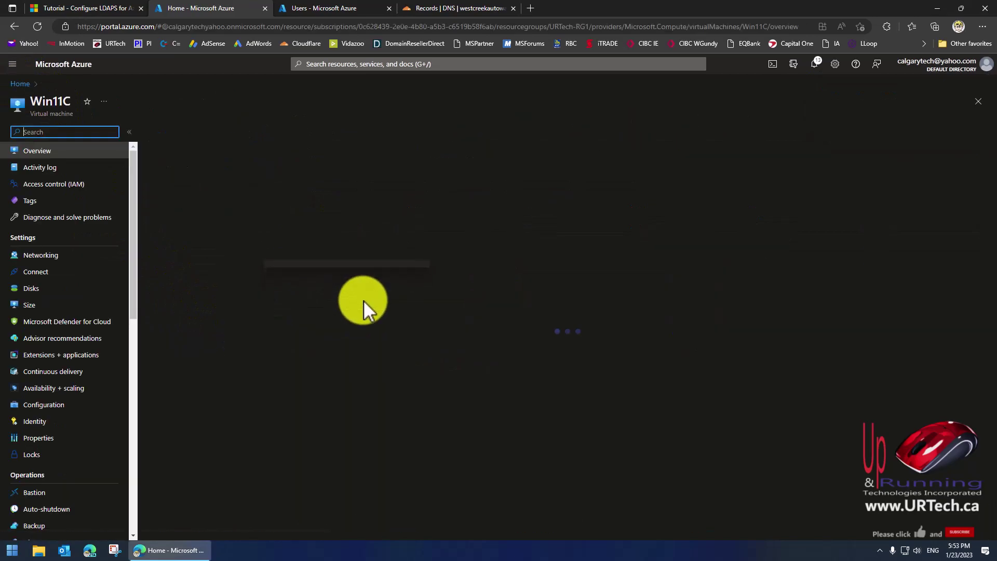
{"action": "left_click", "coordinate": [37, 272]}
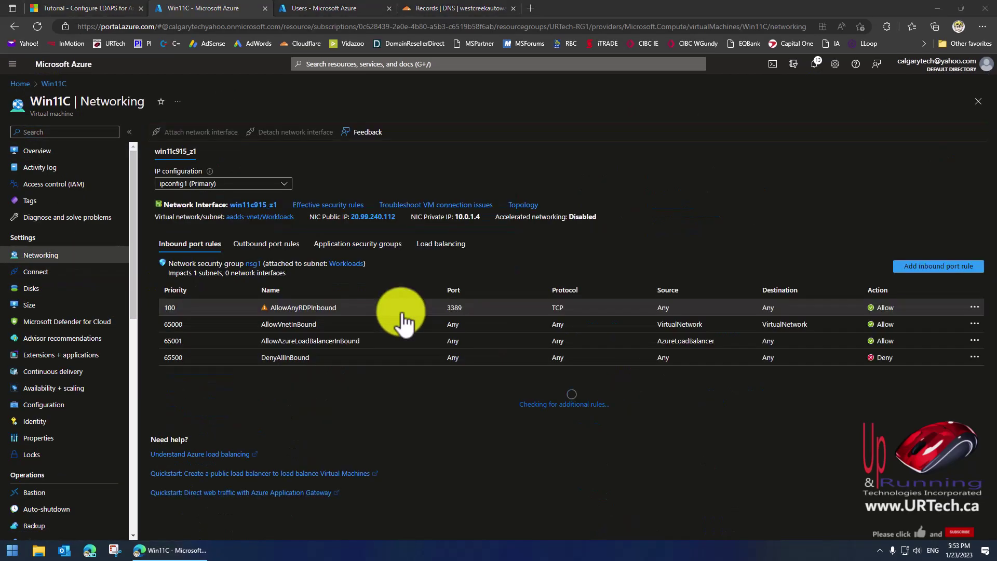
{"action": "left_click", "coordinate": [983, 26]}
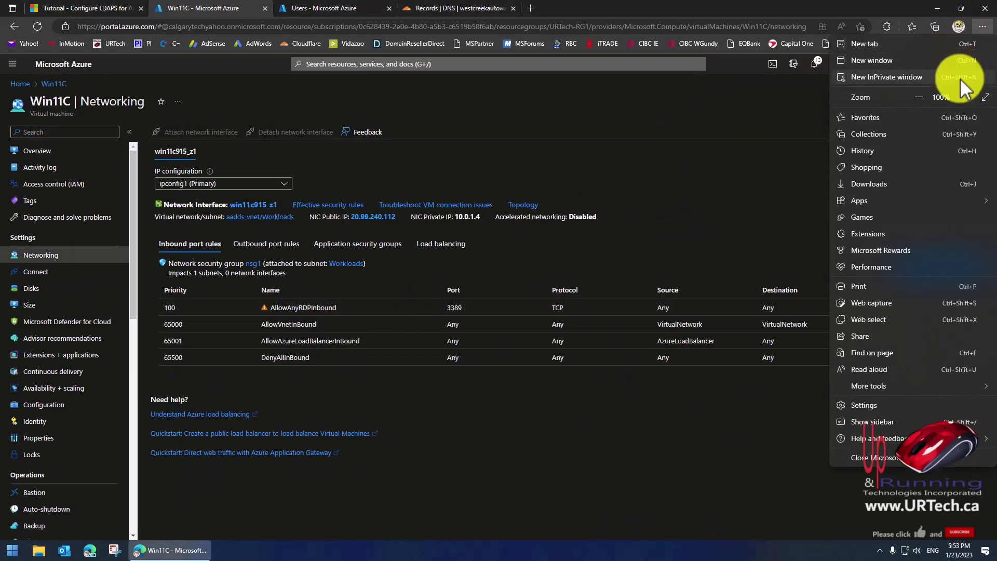
{"action": "left_click", "coordinate": [887, 184]}
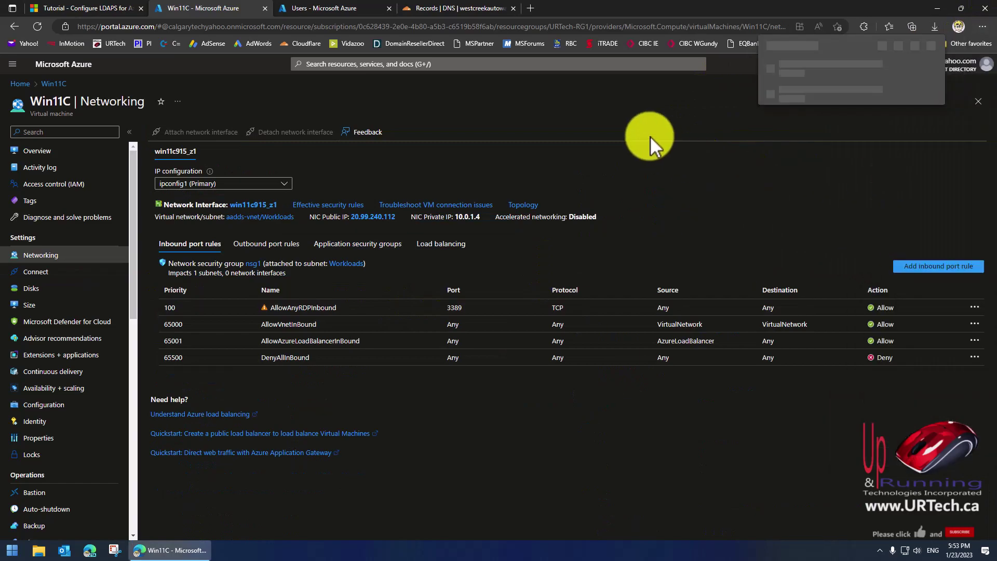
{"action": "left_click", "coordinate": [803, 78]}
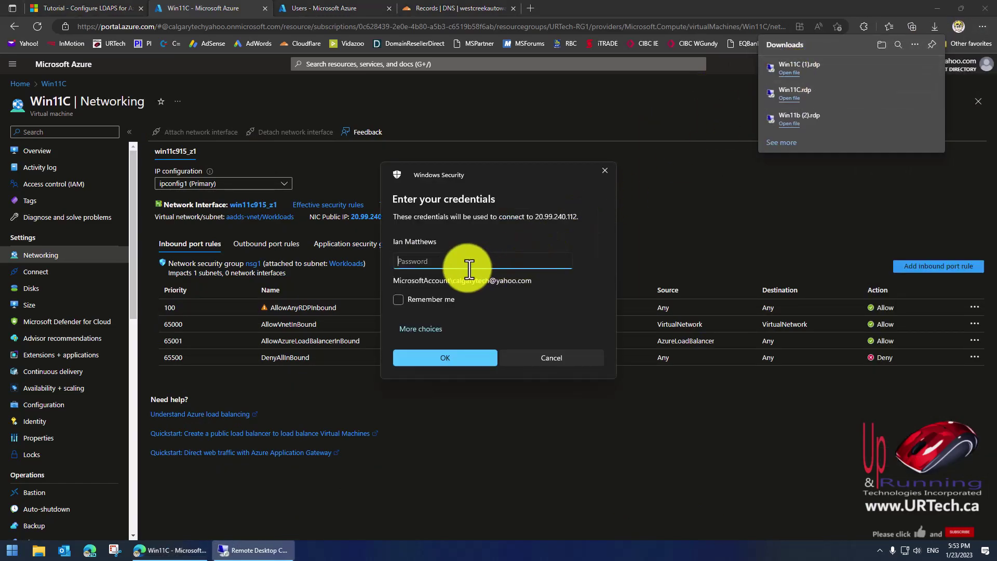
Sign in with a different account, trust the certificate, and start Windows PowerShell (Admin).
{"action": "left_click", "coordinate": [413, 328]}
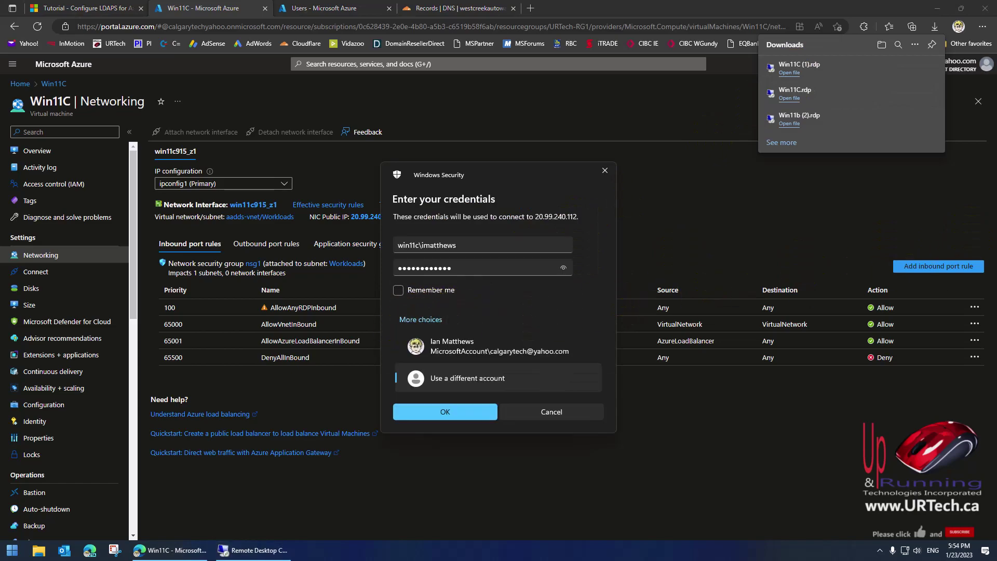
{"action": "left_click", "coordinate": [445, 412]}
{"action": "left_click", "coordinate": [427, 341]}
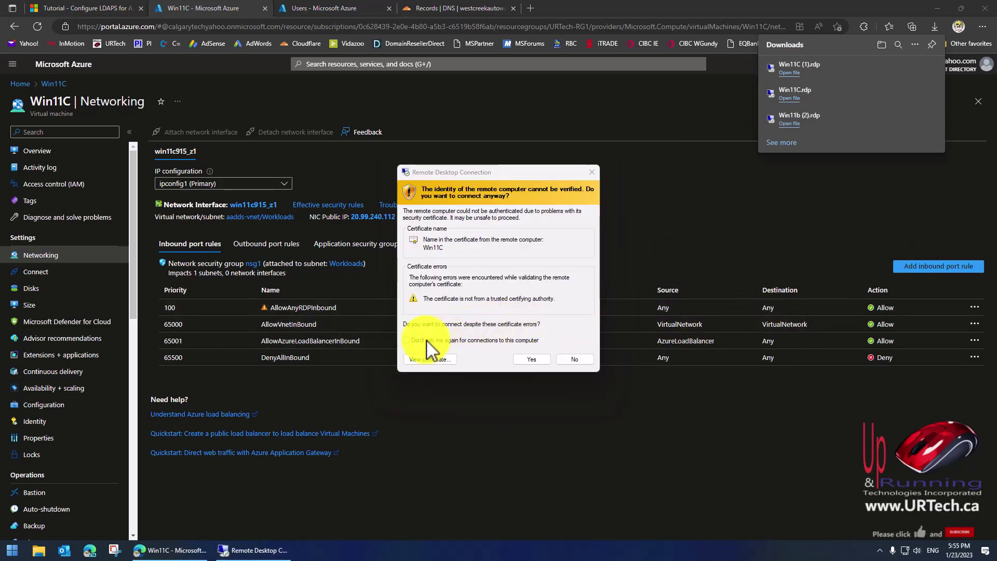
{"action": "left_click", "coordinate": [522, 360]}
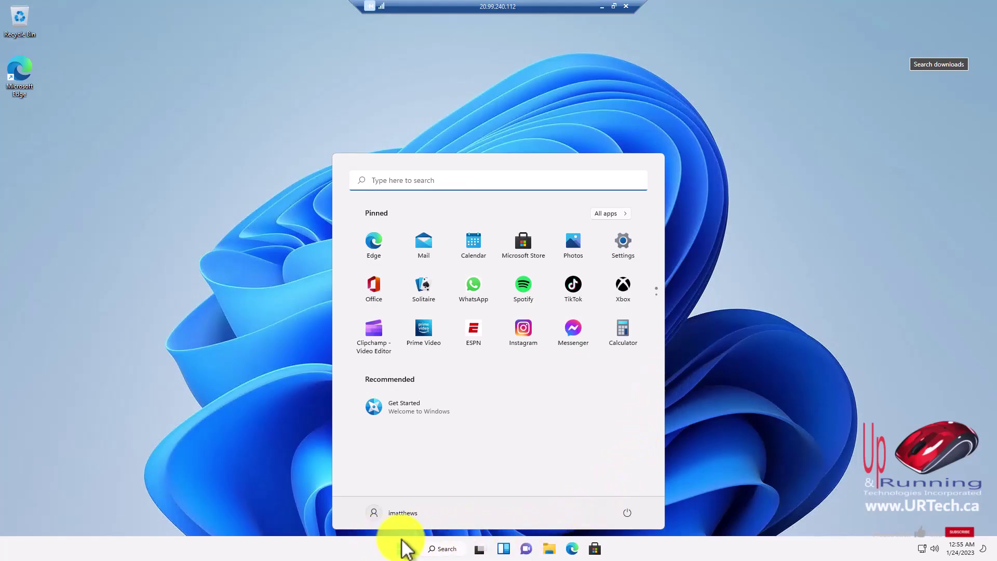
{"action": "right_click", "coordinate": [401, 549]}
{"action": "left_click", "coordinate": [407, 404]}
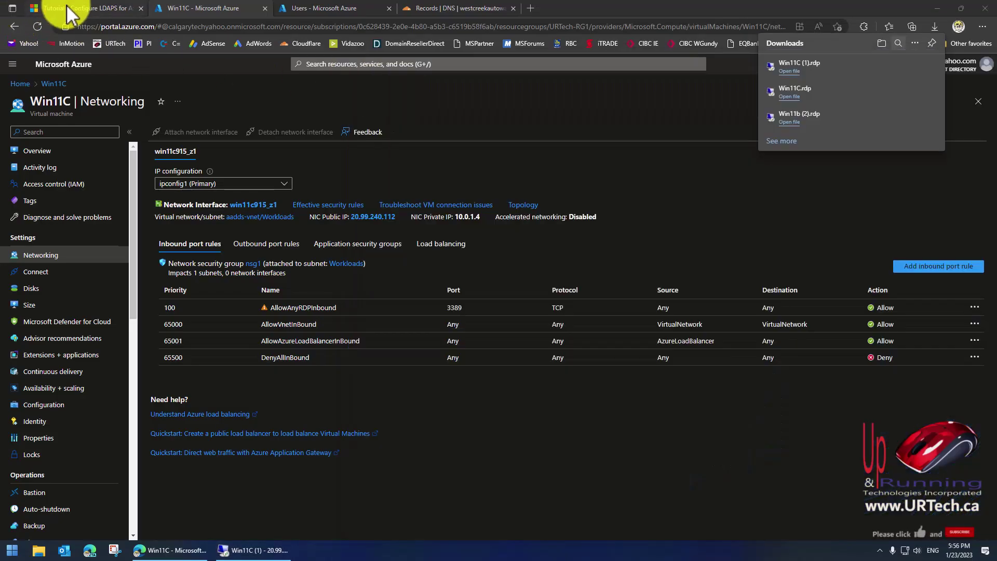
Copy the tutorial's $dnsName line into remote PowerShell, editing the domain to westcreekautowash.com.
{"action": "left_click", "coordinate": [67, 6]}
{"action": "scroll", "coordinate": [435, 338], "scroll_direction": "down", "scroll_amount": 3}
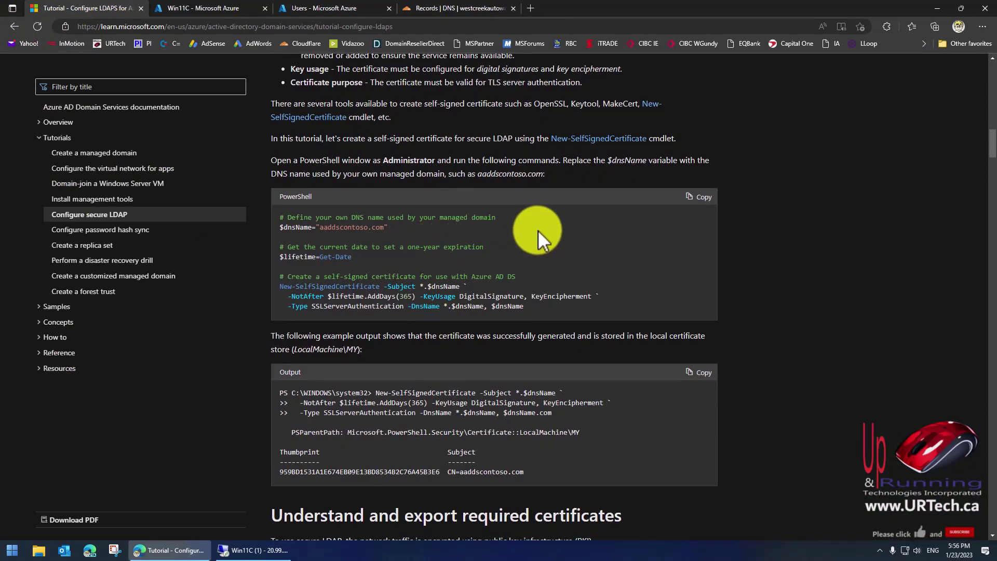
{"action": "left_click_drag", "start_coordinate": [320, 228], "coordinate": [279, 227]}
{"action": "right_click", "coordinate": [297, 227]}
{"action": "left_click", "coordinate": [307, 234]}
{"action": "left_click", "coordinate": [335, 8]}
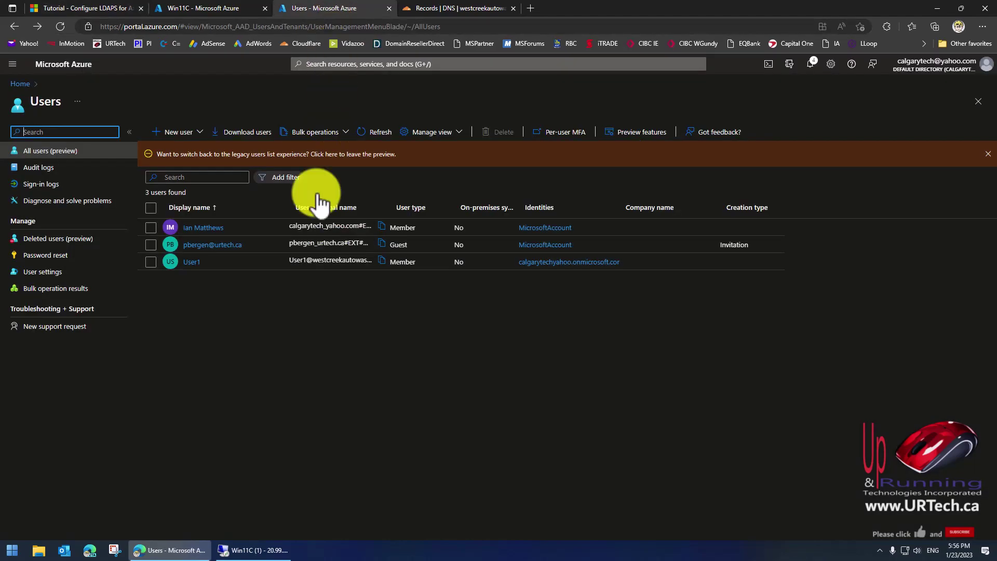
{"action": "left_click", "coordinate": [461, 9]}
{"action": "left_click", "coordinate": [85, 9]}
{"action": "left_click", "coordinate": [239, 550]}
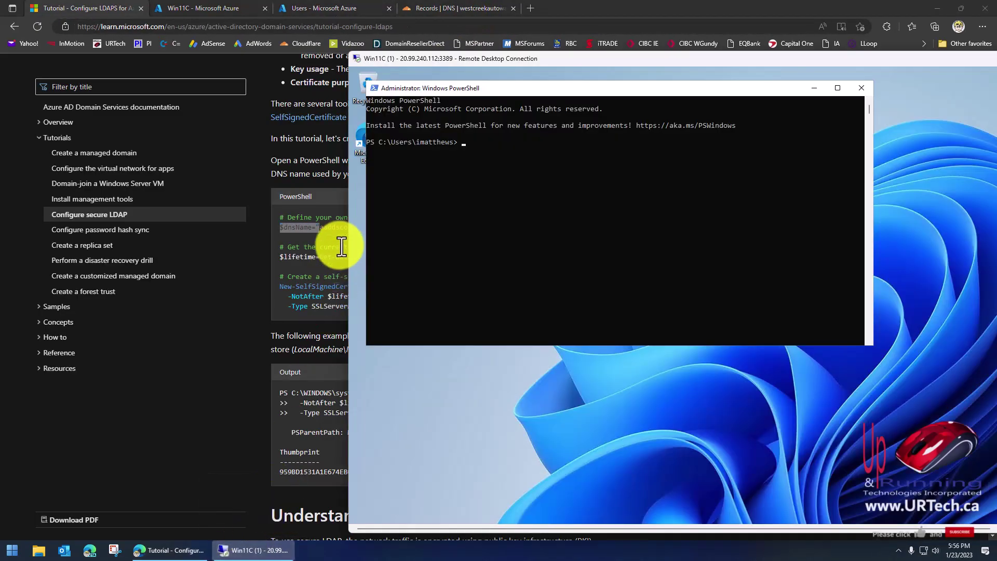
{"action": "type", "text": "creekautowash.com\""}
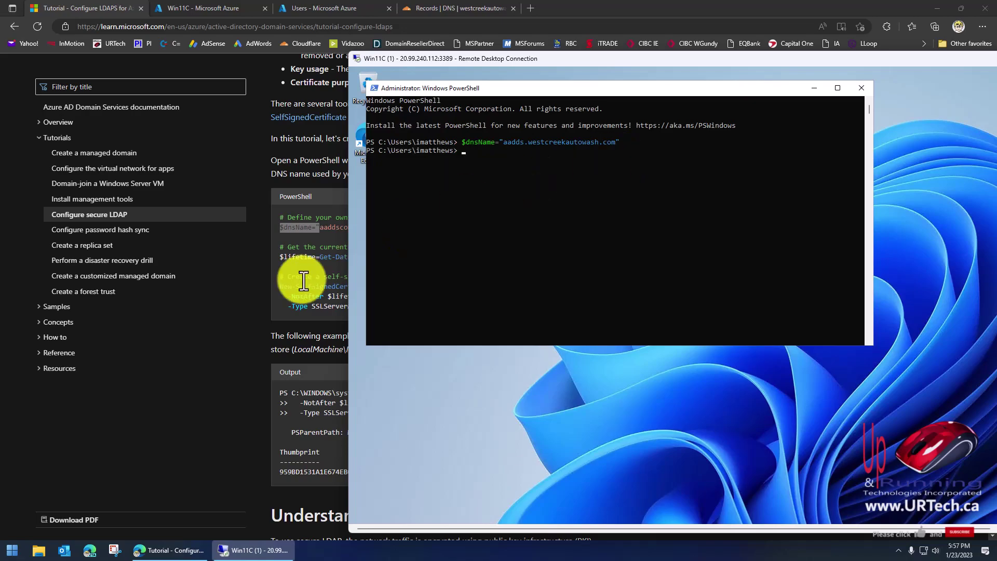
Copy the $lifetime=Get-Date line from the tutorial and run it in remote PowerShell.
{"action": "left_click", "coordinate": [328, 258]}
{"action": "left_click_drag", "start_coordinate": [352, 257], "coordinate": [287, 256]}
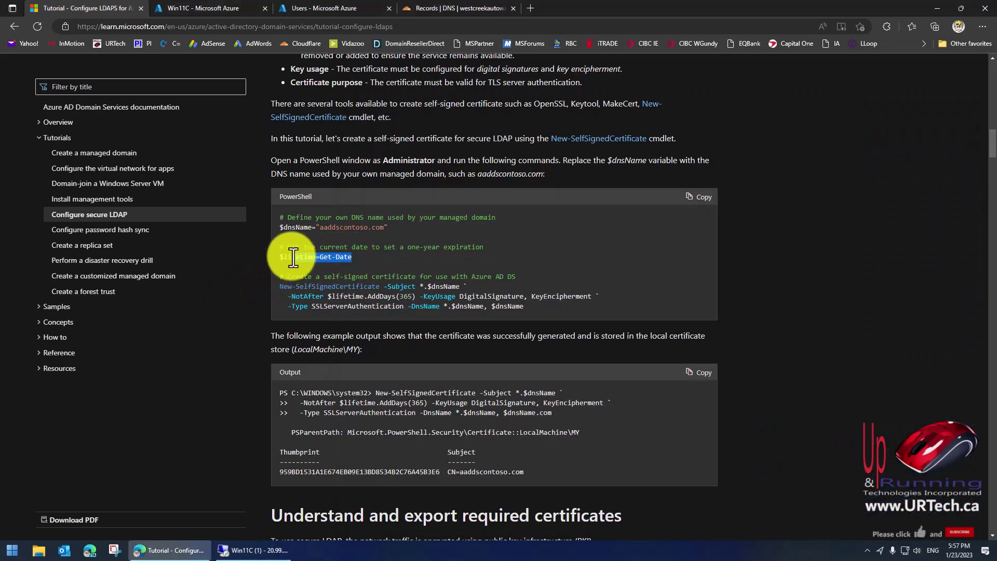
{"action": "right_click", "coordinate": [295, 257]}
{"action": "left_click", "coordinate": [317, 275]}
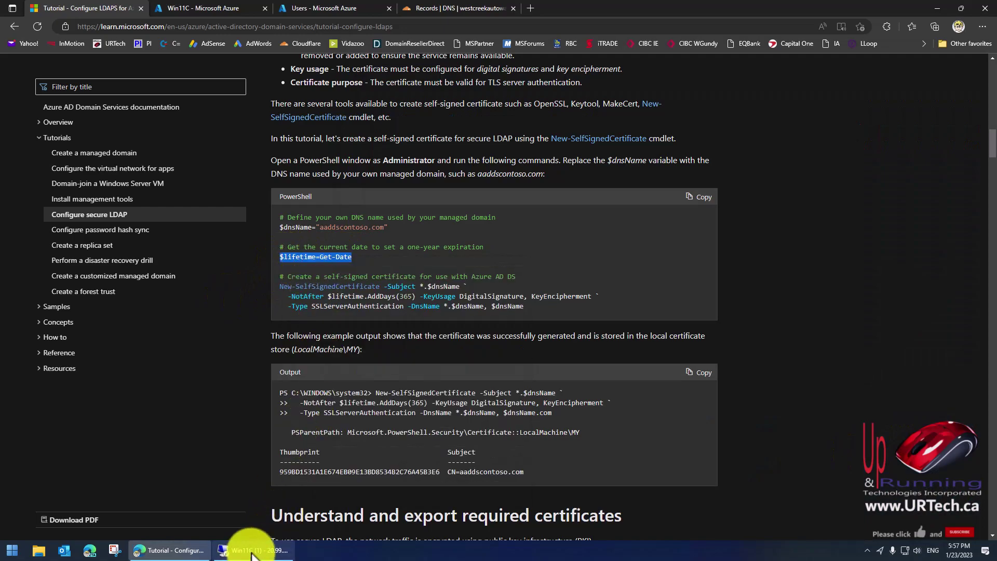
{"action": "left_click", "coordinate": [250, 549]}
{"action": "key", "text": "ctrl+v"}
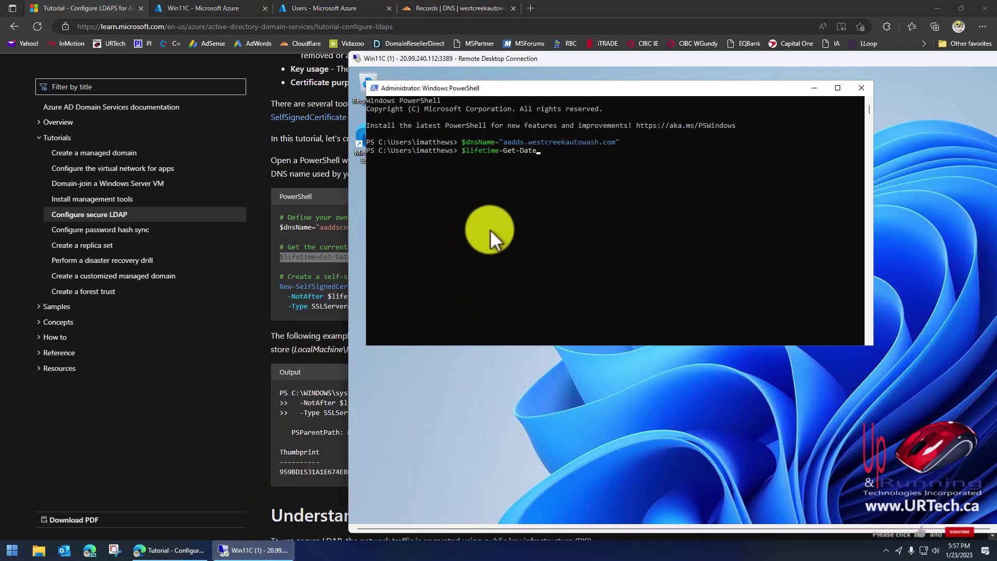
{"action": "key", "text": "Return"}
Paste and run New-SelfSignedCertificate, creating the *.aadds.westcreekautowash.com certificate in LocalMachine\MY.
{"action": "left_click", "coordinate": [325, 278]}
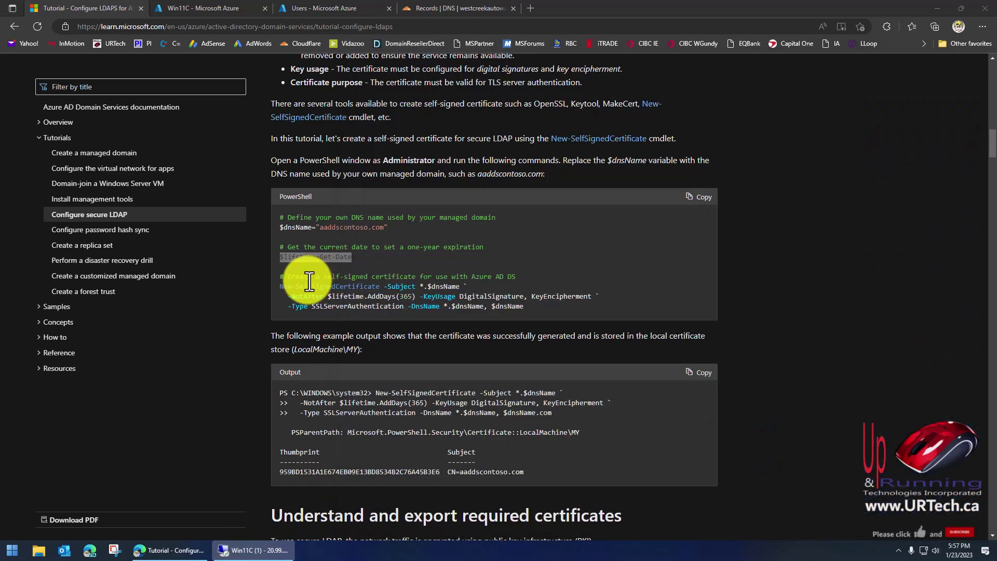
{"action": "left_click_drag", "start_coordinate": [540, 307], "coordinate": [278, 285]}
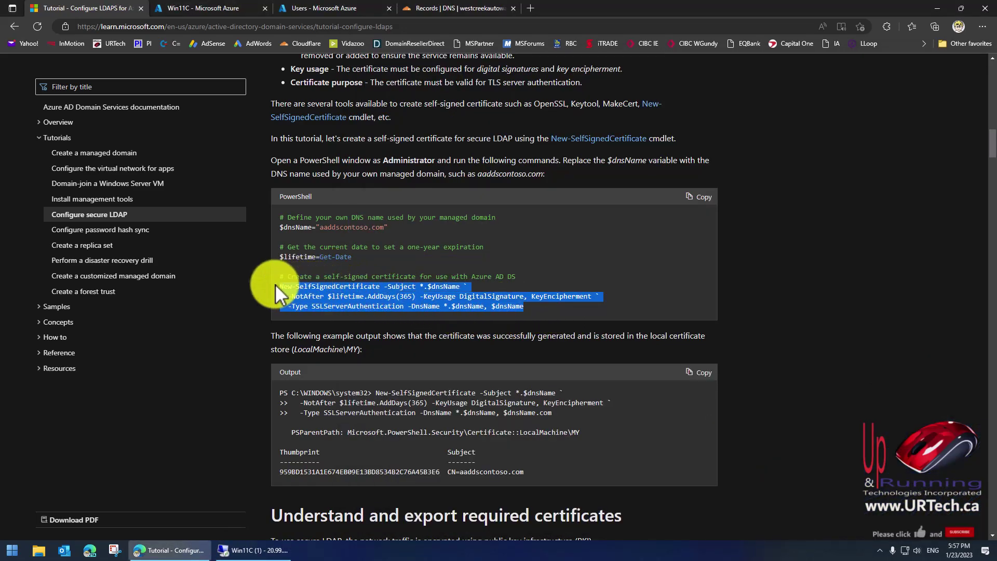
{"action": "right_click", "coordinate": [314, 286]}
{"action": "left_click", "coordinate": [343, 293]}
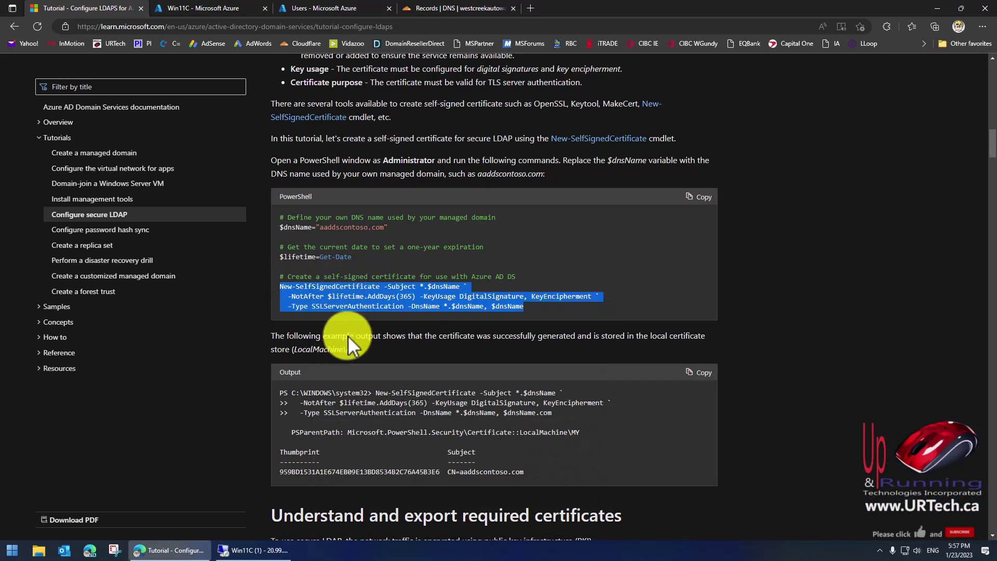
{"action": "left_click", "coordinate": [257, 550]}
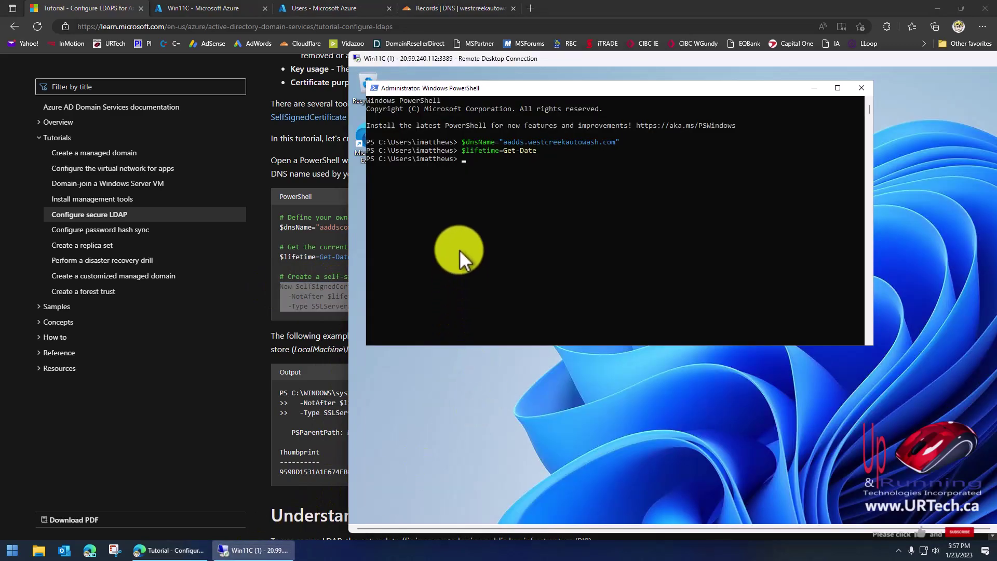
{"action": "right_click", "coordinate": [459, 250]}
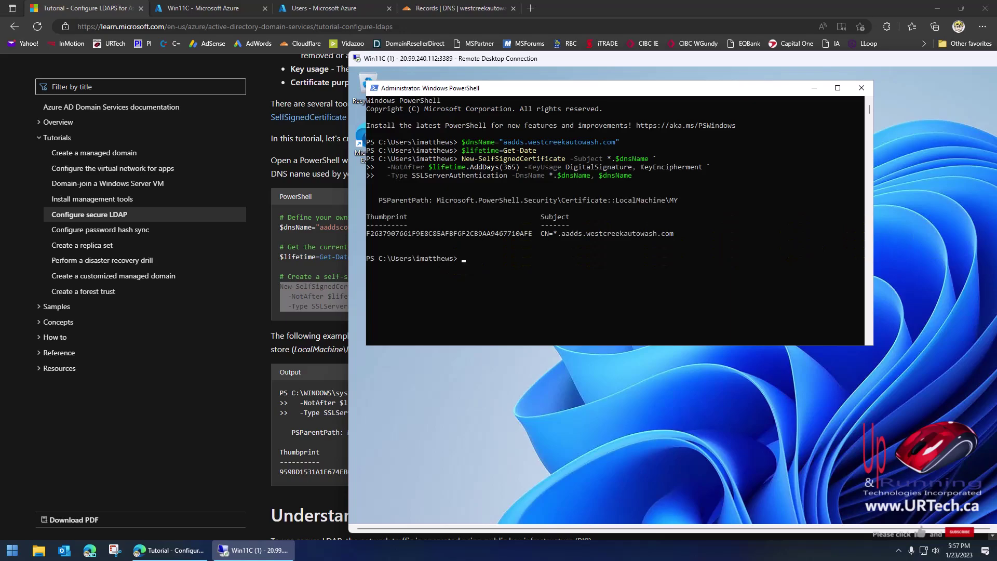
{"action": "scroll", "coordinate": [362, 510], "scroll_direction": "down", "scroll_amount": 3}
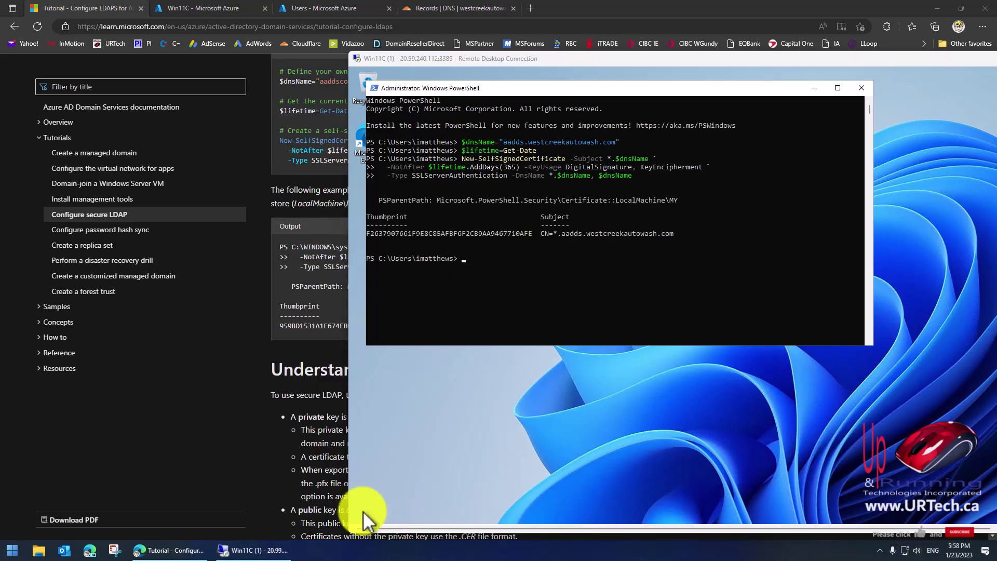
Scroll the tutorial to 'Export a certificate for Azure AD DS', then switch back to Win11C.
{"action": "left_click", "coordinate": [285, 460]}
{"action": "scroll", "coordinate": [289, 457], "scroll_direction": "down", "scroll_amount": 7}
{"action": "scroll", "coordinate": [327, 425], "scroll_direction": "down", "scroll_amount": 3}
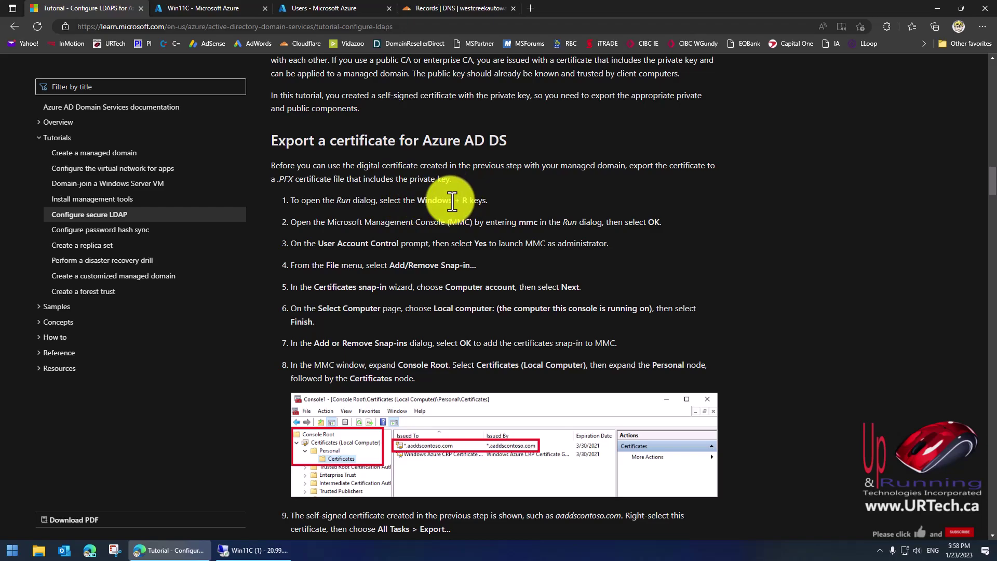
{"action": "left_click", "coordinate": [268, 554]}
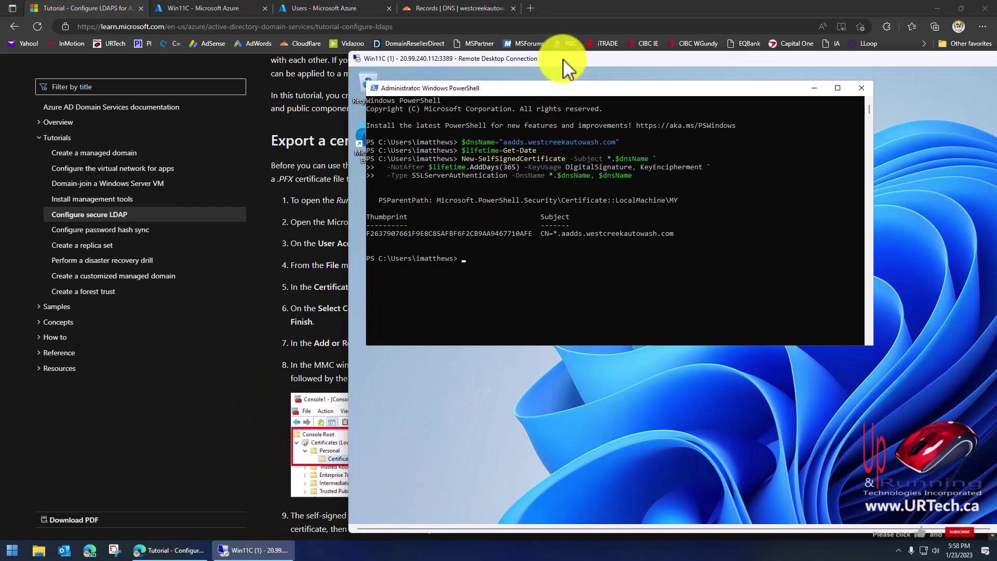
Launch mmc on the remote machine and add the Certificates snap-in for the local computer account.
{"action": "double_click", "coordinate": [563, 58]}
{"action": "left_click", "coordinate": [392, 549]}
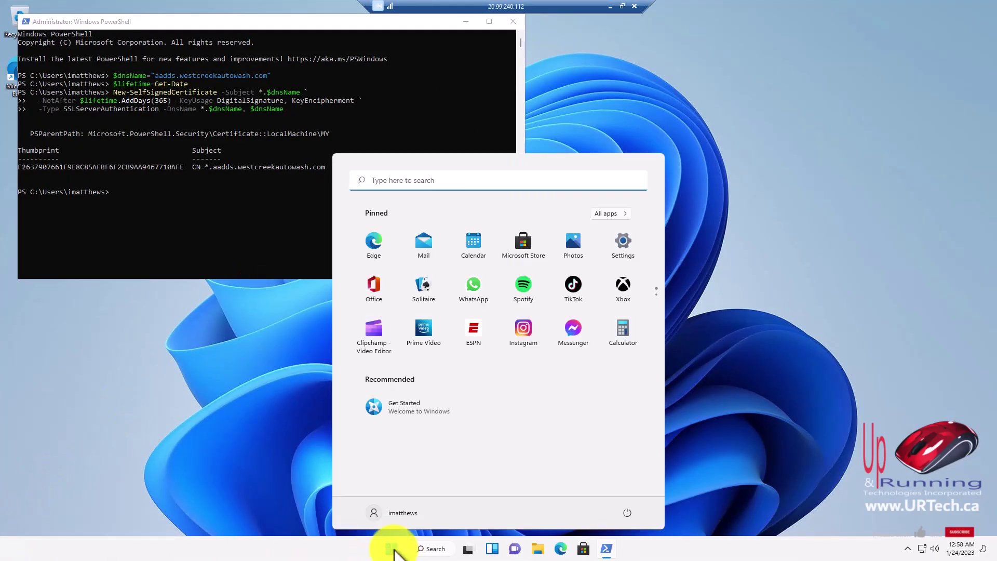
{"action": "type", "text": "mmc."}
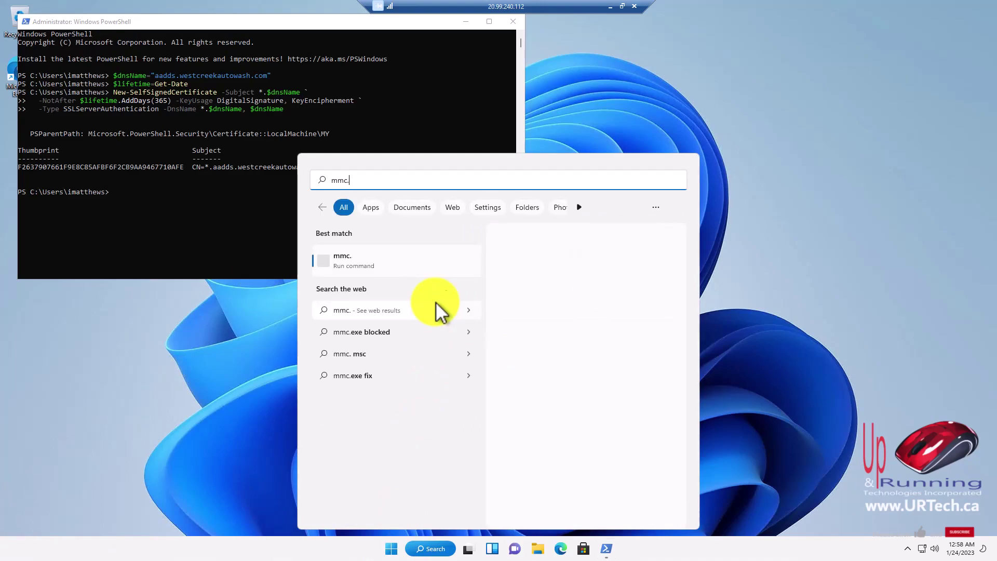
{"action": "key", "text": "Return"}
{"action": "left_click", "coordinate": [90, 89]}
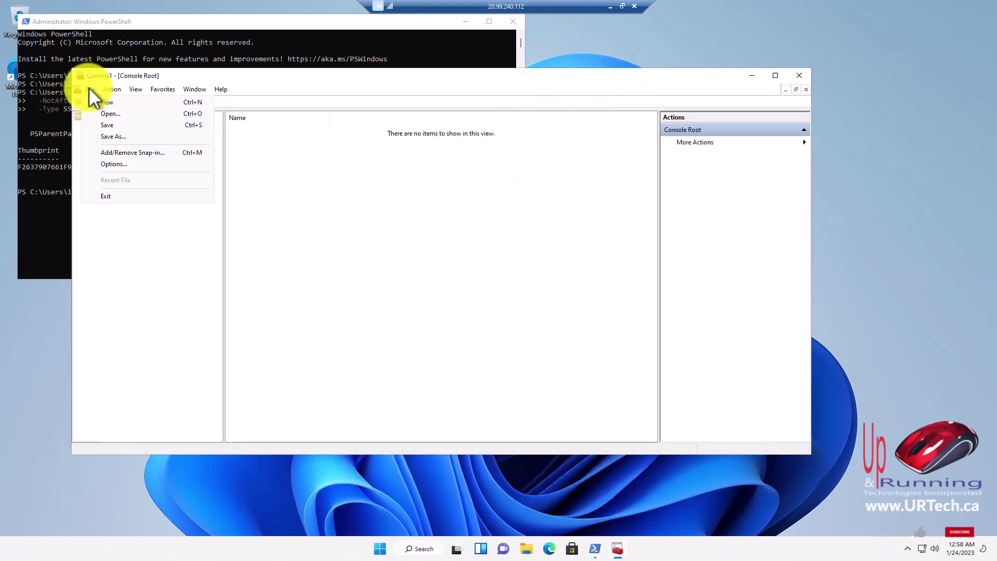
{"action": "left_click", "coordinate": [118, 152]}
{"action": "left_click", "coordinate": [300, 223]}
{"action": "left_click", "coordinate": [415, 253]}
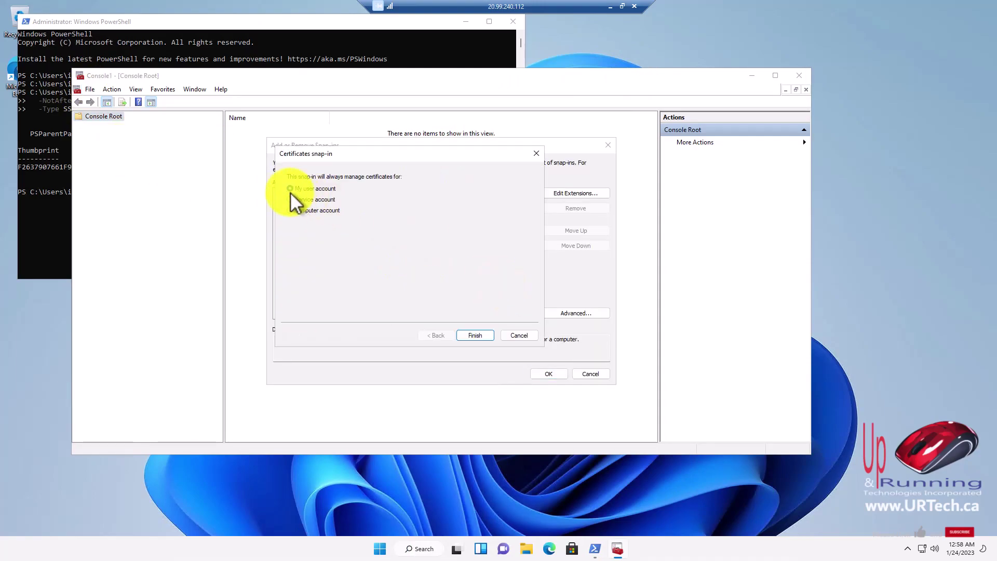
{"action": "left_click", "coordinate": [297, 211]}
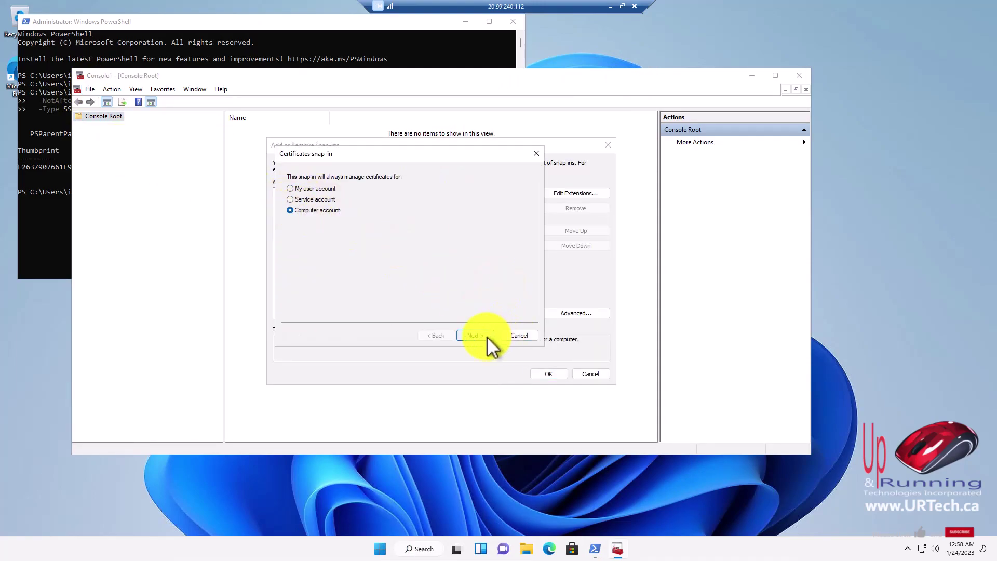
{"action": "left_click", "coordinate": [487, 337]}
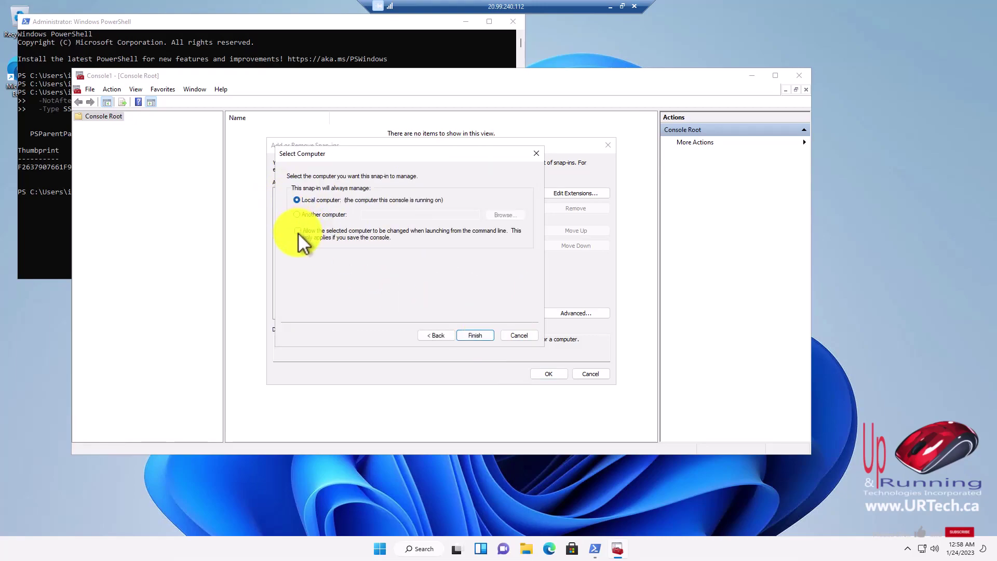
{"action": "left_click", "coordinate": [486, 336]}
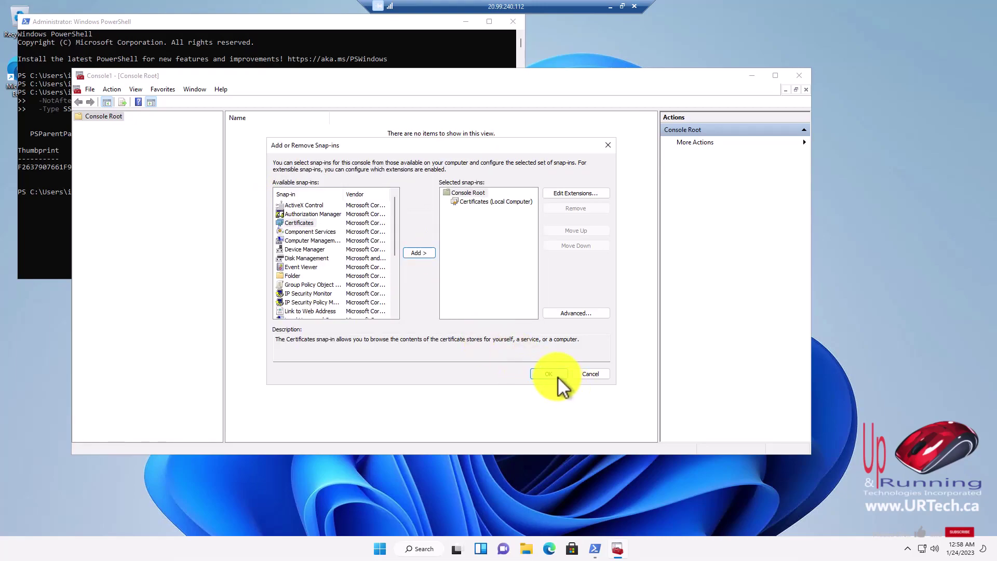
{"action": "left_click", "coordinate": [558, 376]}
Expand Personal > Certificates and select the *.aadds.westcreekautowash.com certificate.
{"action": "left_click", "coordinate": [78, 125]}
{"action": "left_click", "coordinate": [88, 135]}
{"action": "left_click", "coordinate": [124, 144]}
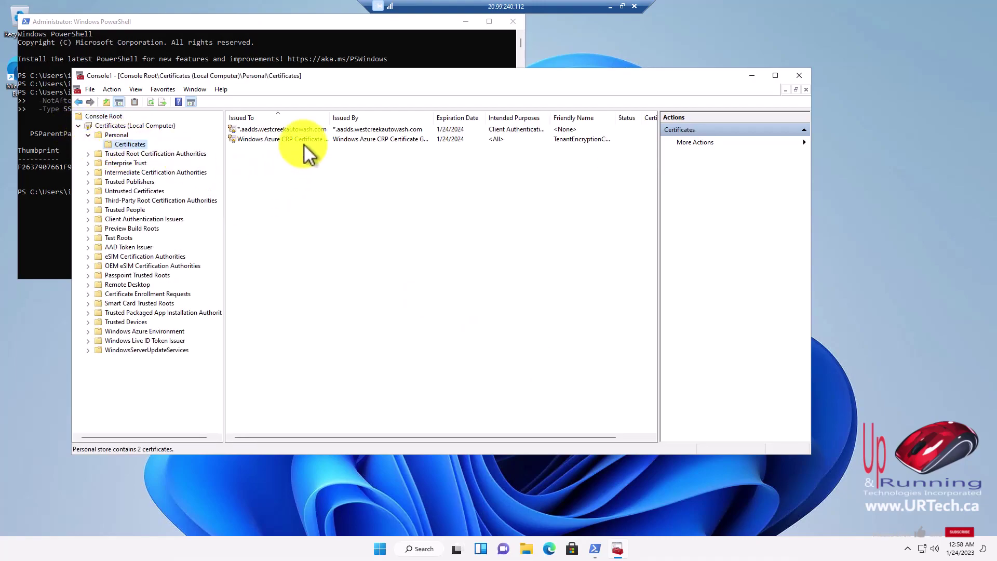
{"action": "left_click", "coordinate": [297, 129]}
{"action": "left_click_drag", "start_coordinate": [369, 76], "coordinate": [350, 97]}
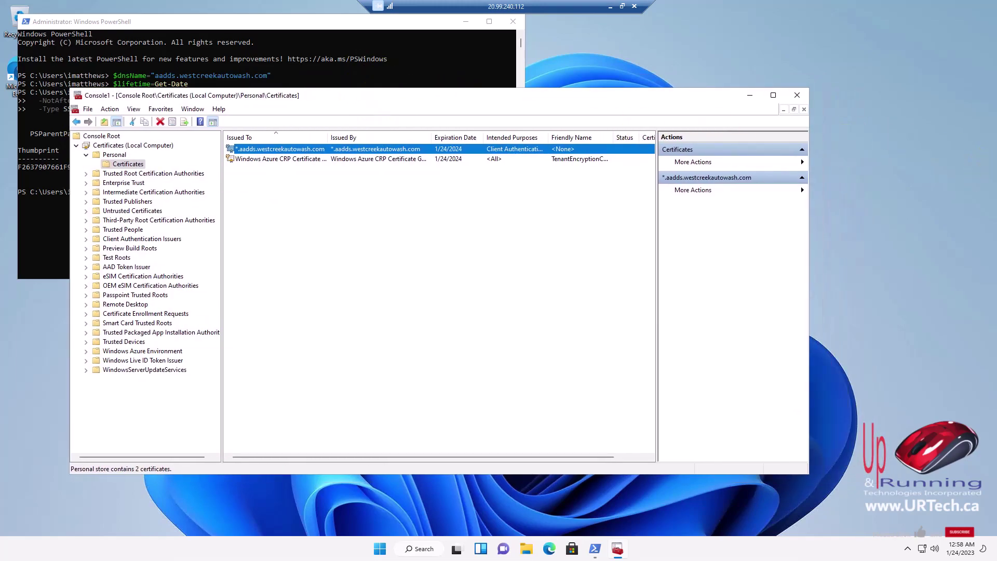
{"action": "left_click", "coordinate": [622, 6]}
Start exporting the wildcard certificate, choosing to export its private key.
{"action": "left_click", "coordinate": [135, 397]}
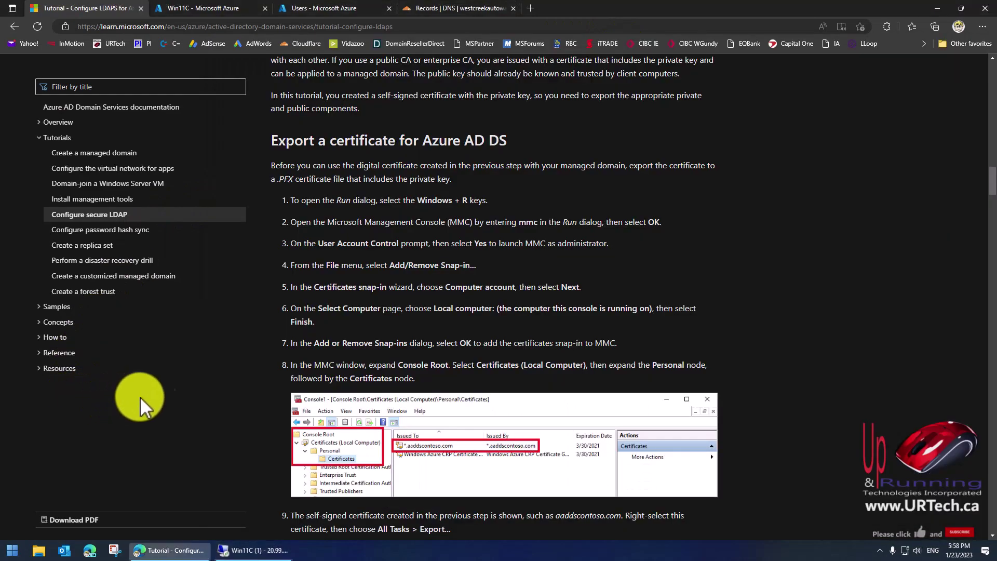
{"action": "scroll", "coordinate": [135, 396], "scroll_direction": "down", "scroll_amount": 8}
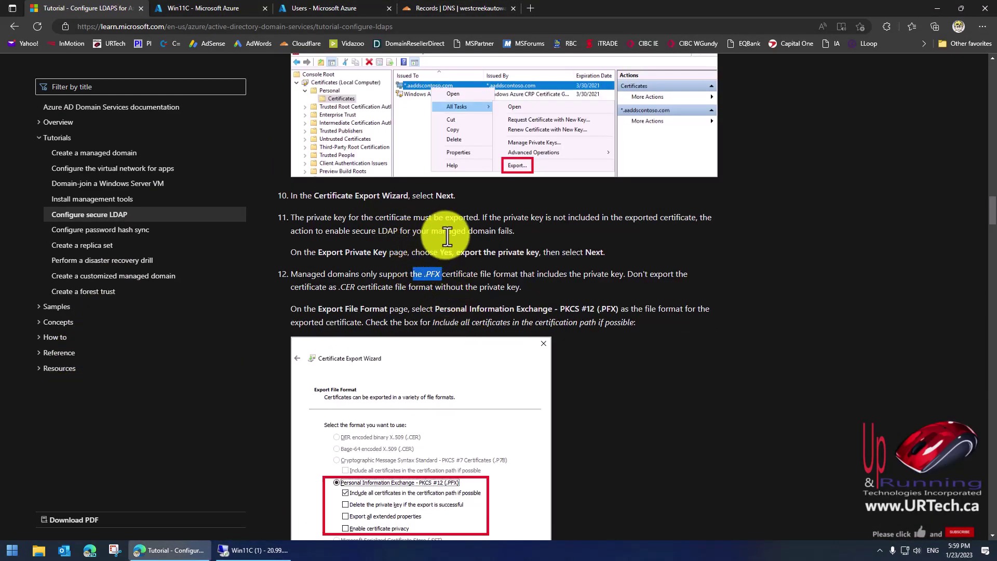
{"action": "key", "text": "alt+Tab"}
{"action": "right_click", "coordinate": [473, 204]}
{"action": "mouse_move", "coordinate": [523, 227]}
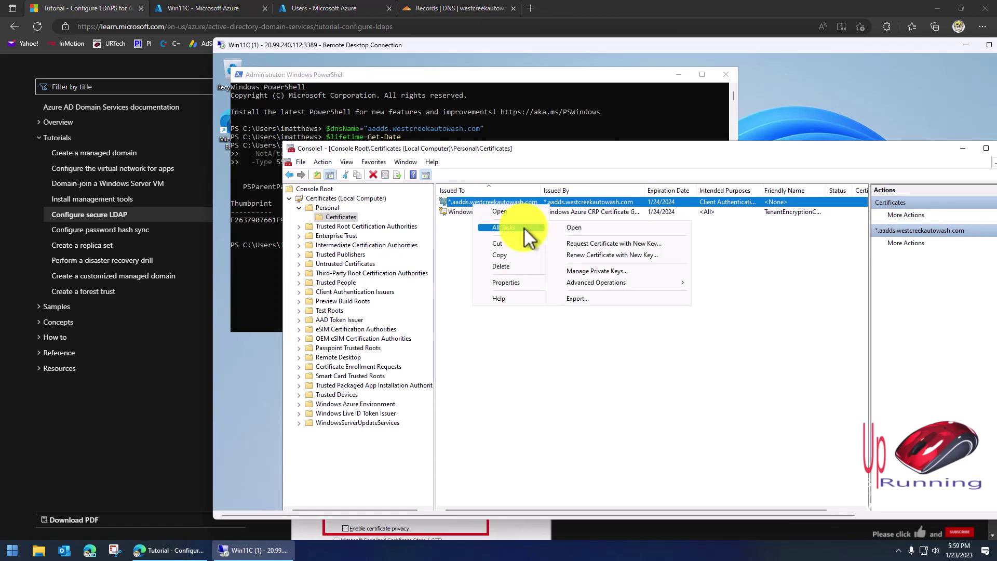
{"action": "left_click", "coordinate": [578, 297]}
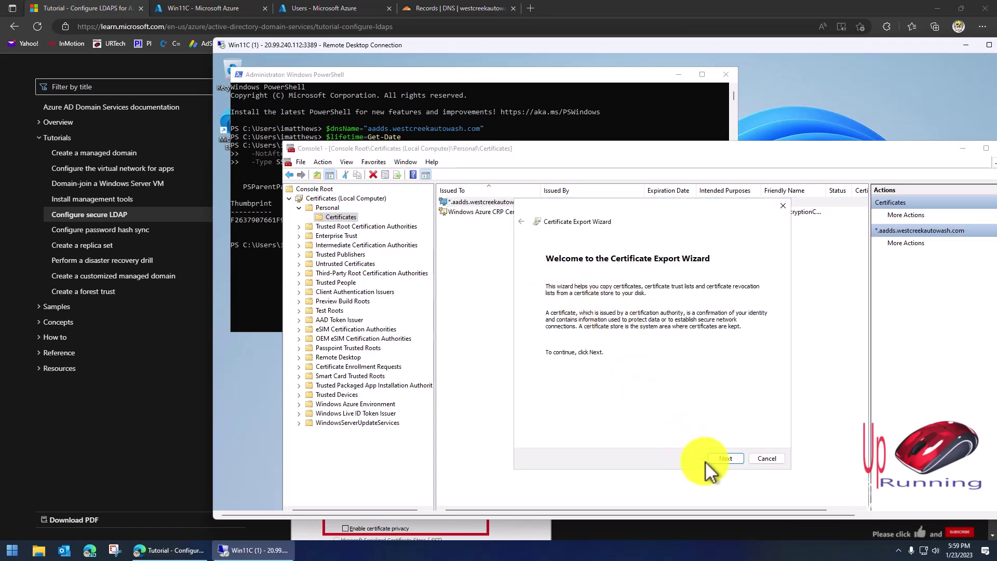
{"action": "left_click", "coordinate": [734, 460]}
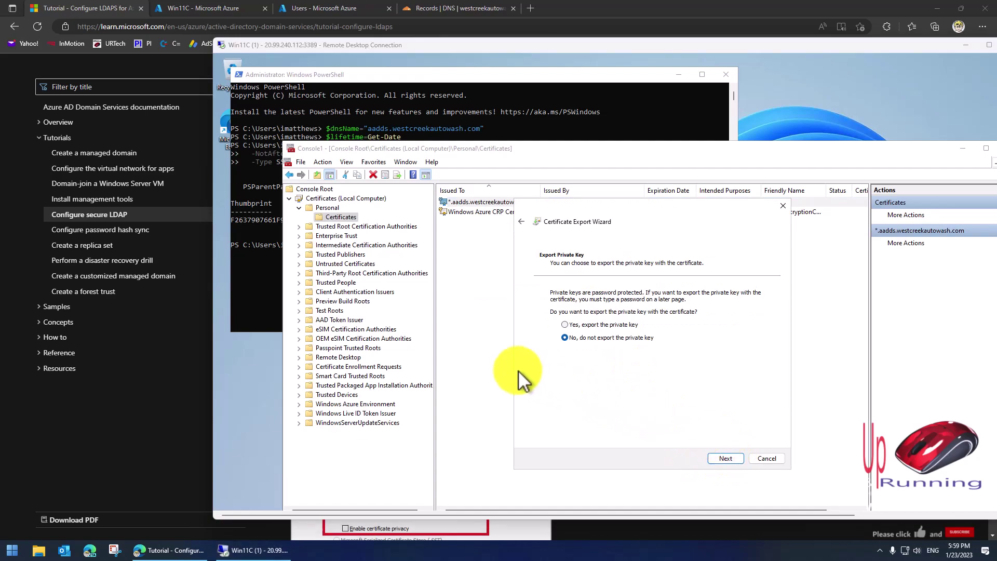
{"action": "left_click", "coordinate": [565, 325]}
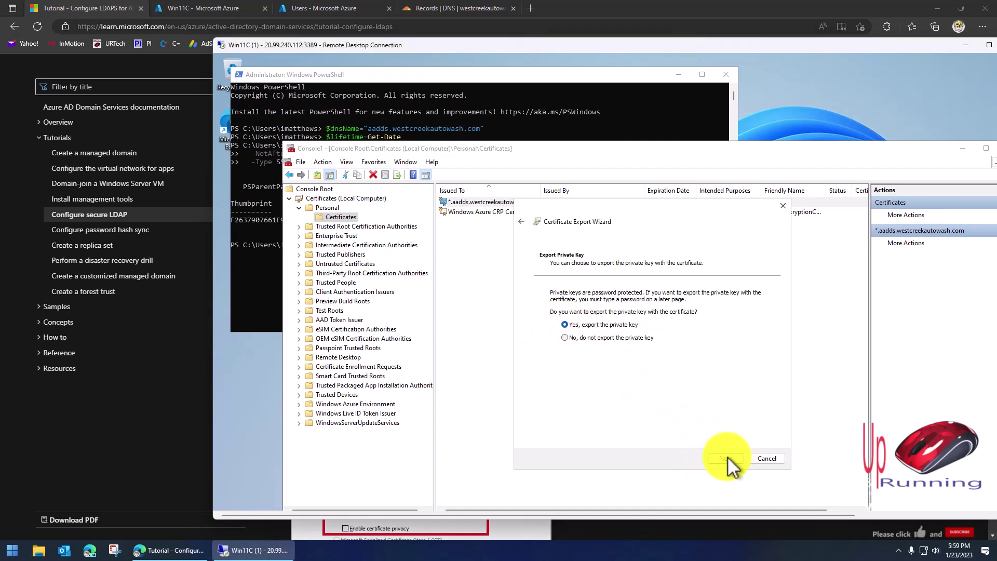
{"action": "left_click", "coordinate": [734, 458]}
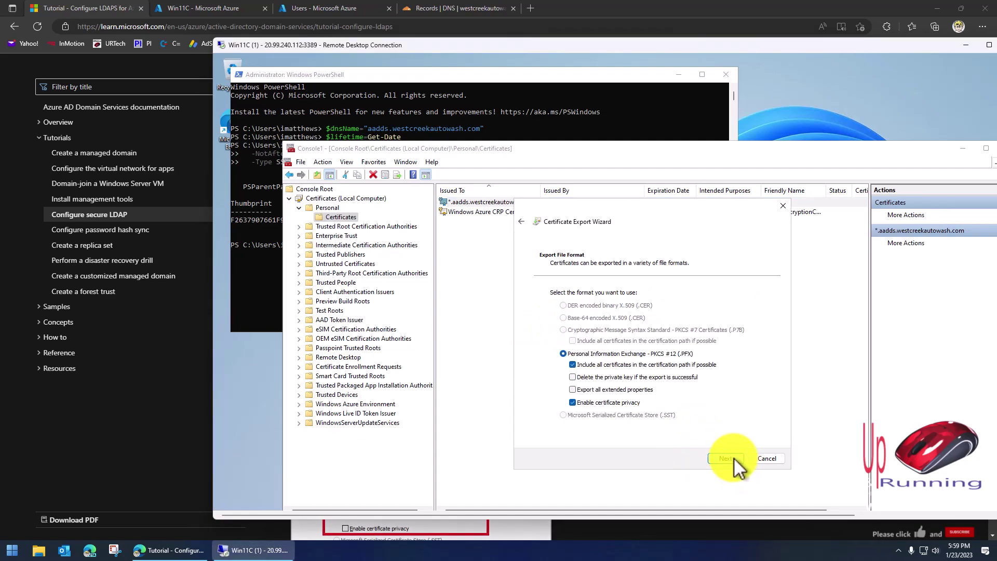
Use PFX format with certificate privacy disabled and protect the file with a password.
{"action": "left_click", "coordinate": [573, 403]}
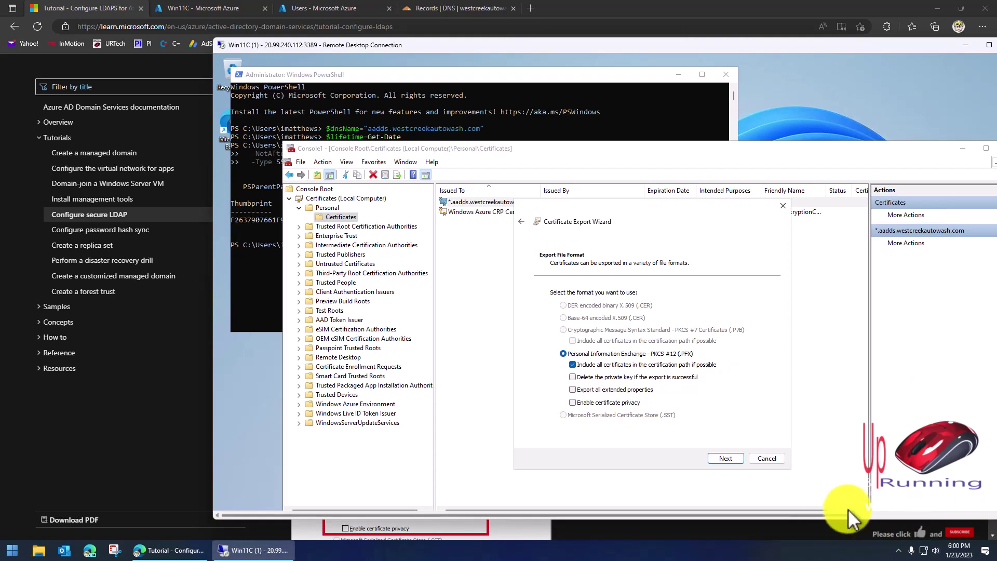
{"action": "left_click", "coordinate": [722, 458]}
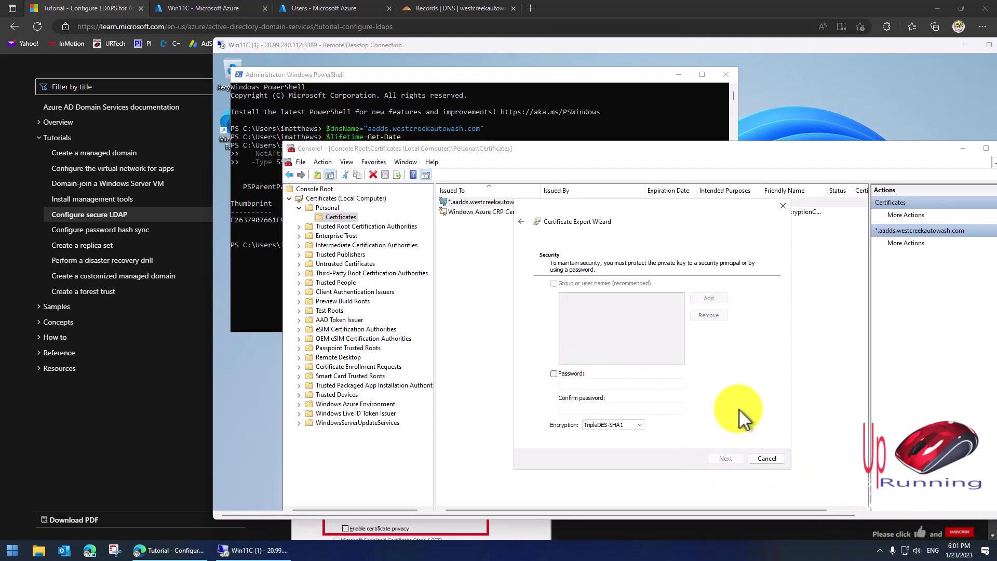
{"action": "left_click", "coordinate": [553, 373]}
{"action": "left_click", "coordinate": [567, 387]}
{"action": "type", "text": "•"}
{"action": "left_click", "coordinate": [573, 407]}
{"action": "type", "text": "•"}
Save the export as aadds-cert.pfx on the Desktop and finish the wizard.
{"action": "left_click", "coordinate": [724, 458]}
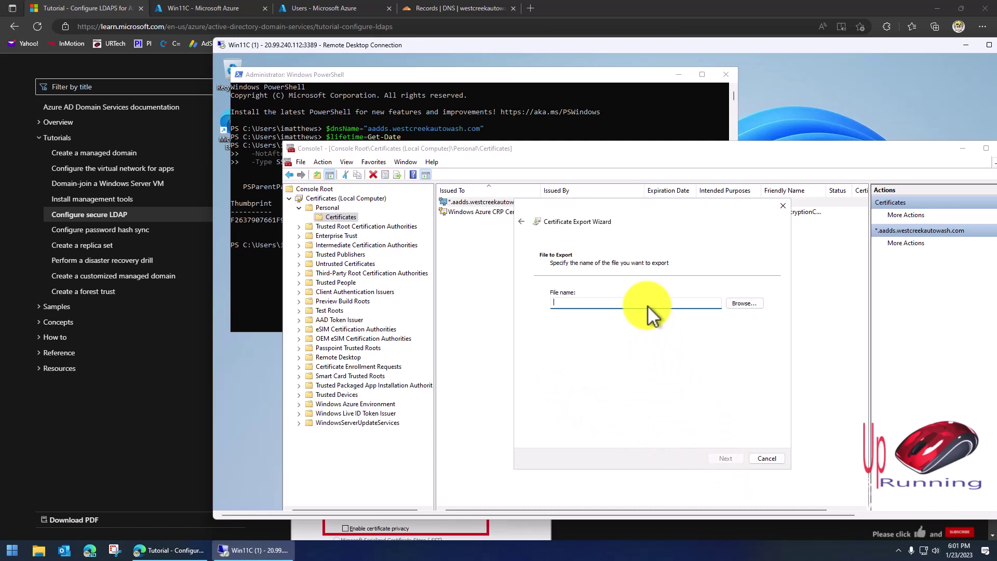
{"action": "left_click", "coordinate": [740, 303]}
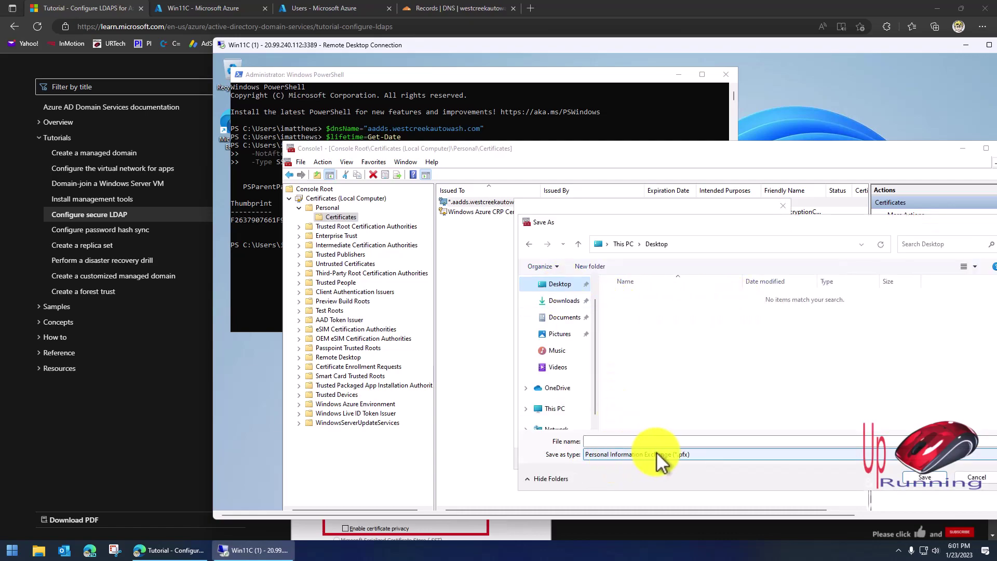
{"action": "left_click", "coordinate": [669, 445]}
{"action": "type", "text": "aadds-cert"}
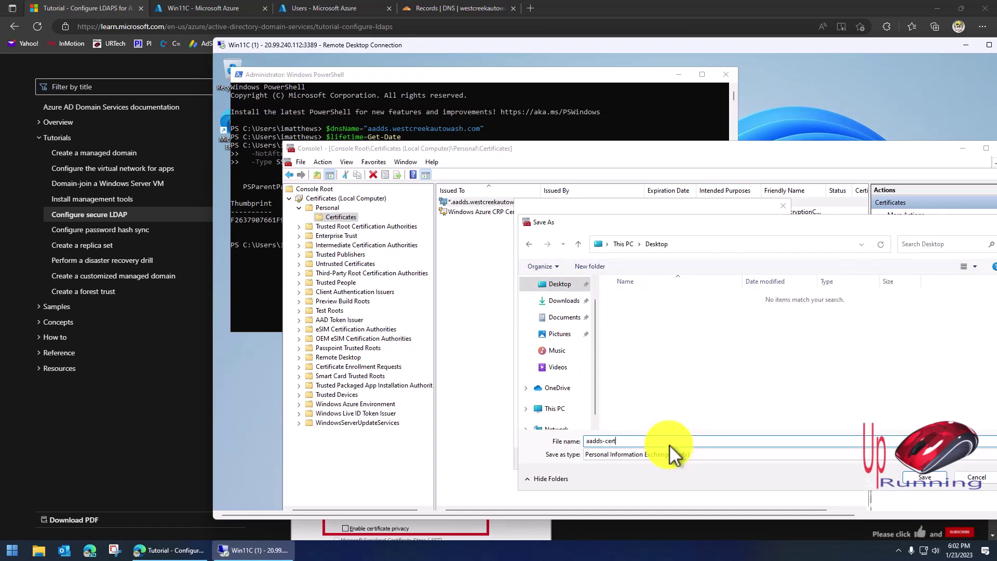
{"action": "left_click", "coordinate": [922, 476]}
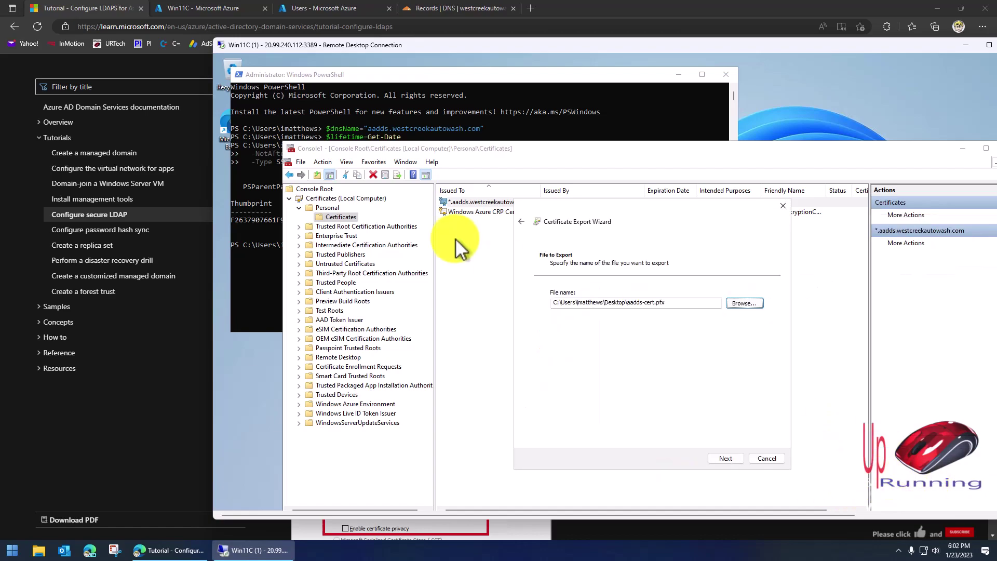
{"action": "left_click", "coordinate": [732, 456]}
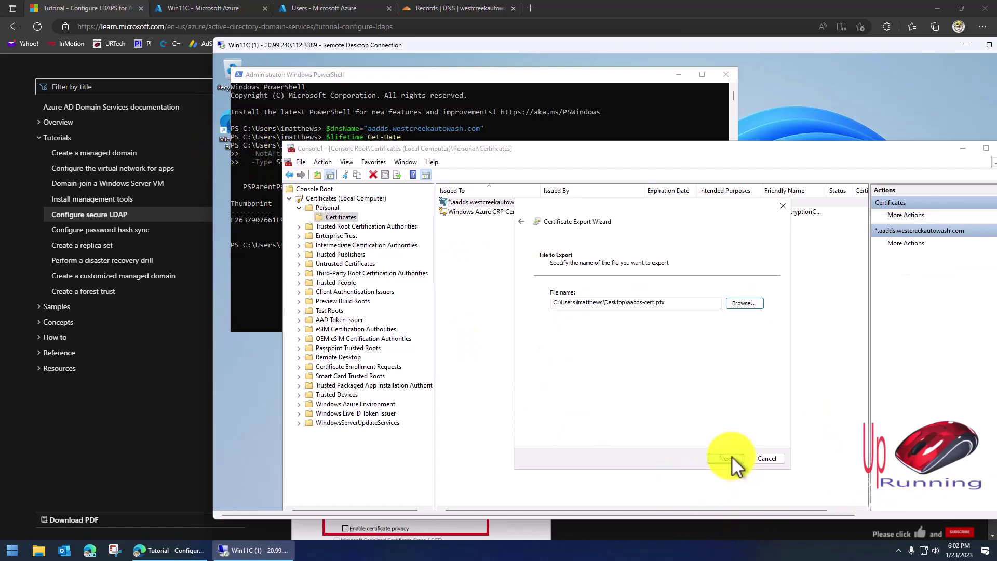
{"action": "left_click", "coordinate": [726, 458]}
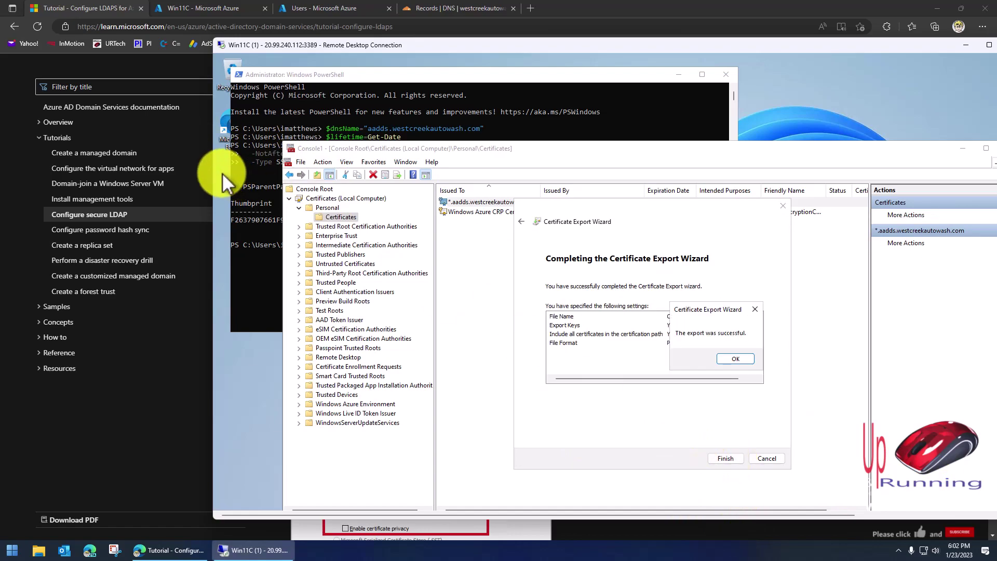
{"action": "left_click", "coordinate": [732, 358]}
{"action": "left_click", "coordinate": [220, 176]}
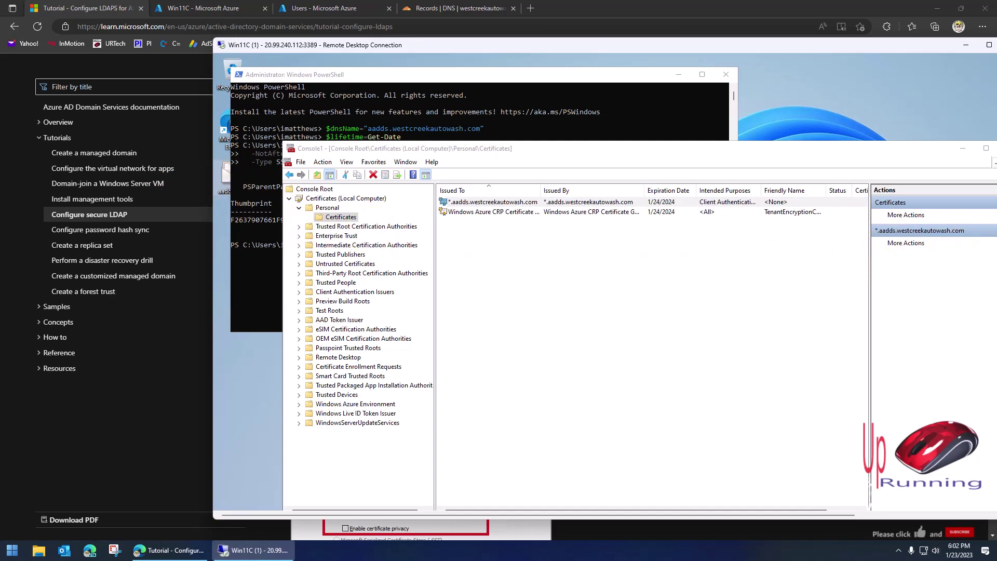
Export the certificate again without its private key, in Base-64 encoded X.509 (.CER) format.
{"action": "right_click", "coordinate": [506, 202]}
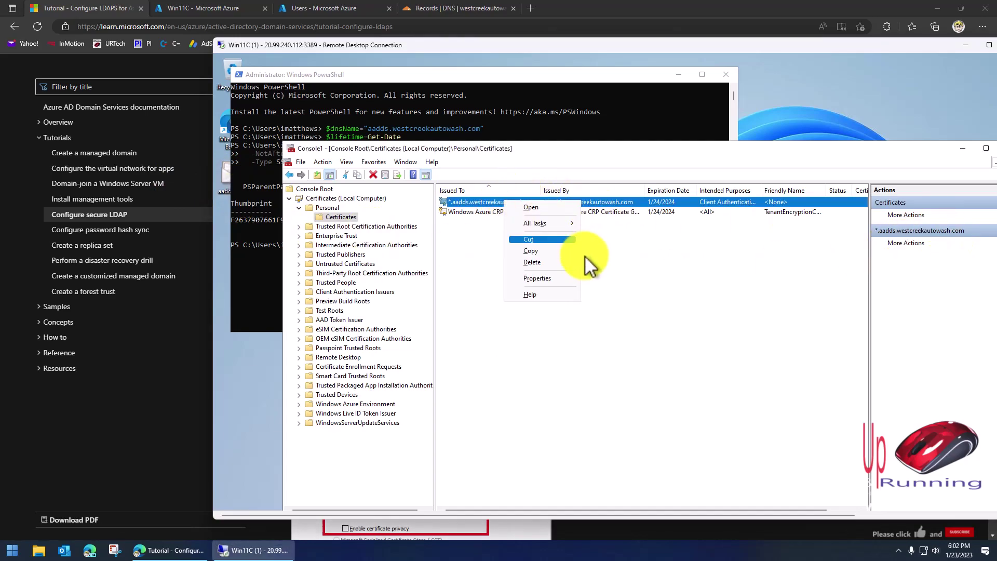
{"action": "left_click", "coordinate": [540, 223]}
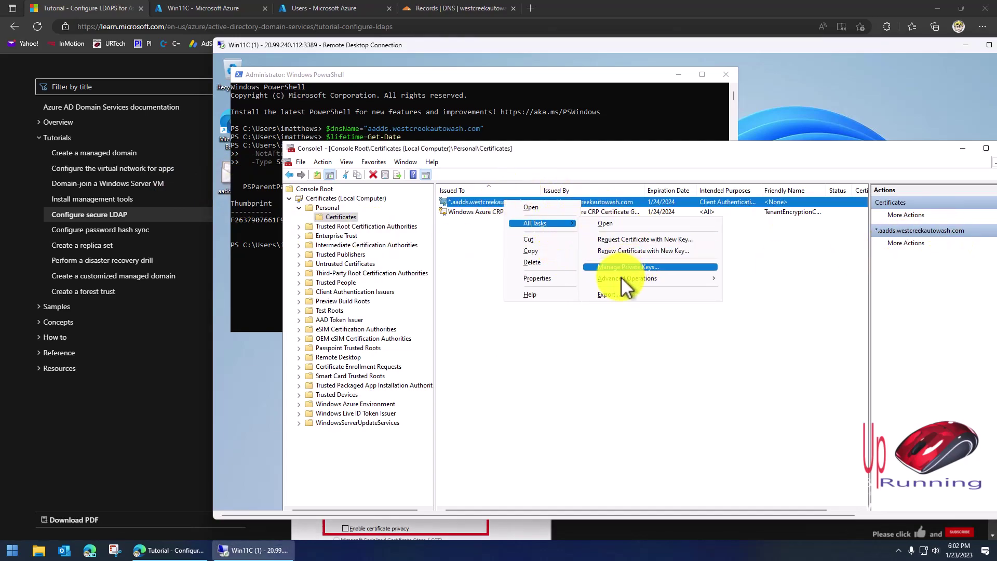
{"action": "left_click", "coordinate": [613, 294]}
{"action": "left_click", "coordinate": [726, 458]}
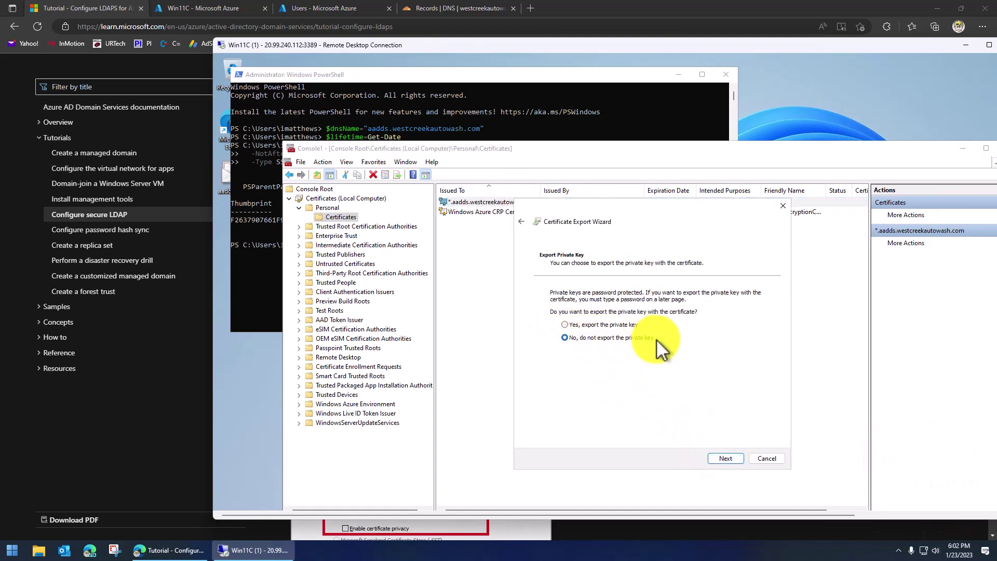
{"action": "left_click", "coordinate": [736, 457]}
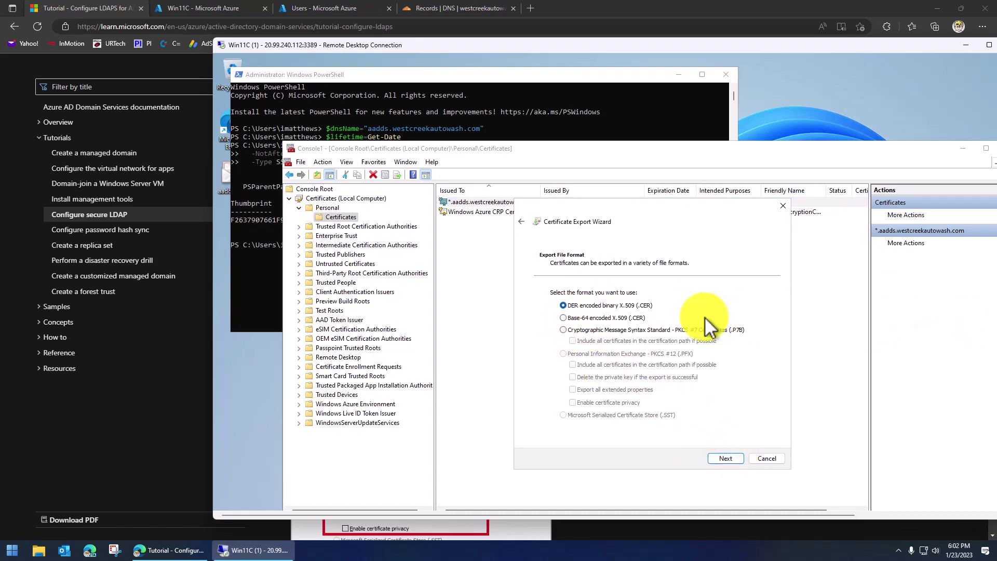
{"action": "left_click", "coordinate": [563, 317]}
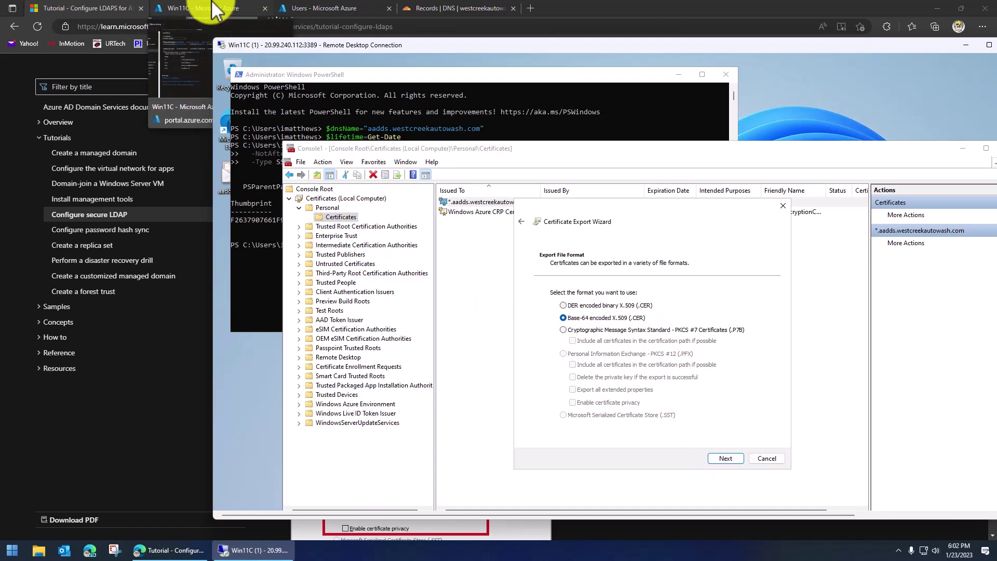
{"action": "left_click", "coordinate": [966, 46]}
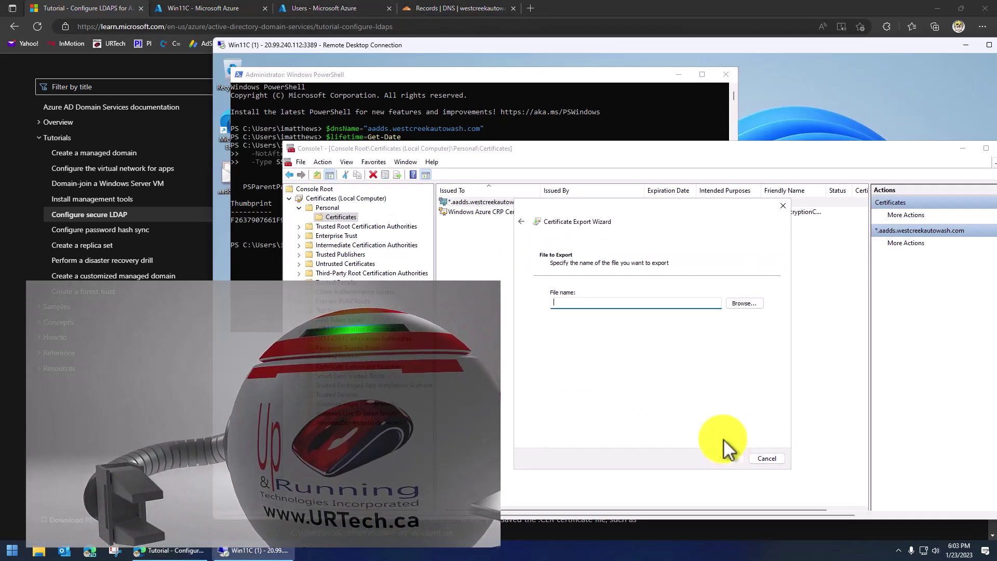
Save it as aadds-cert-no-priv-key.cer on the Desktop, finish, and minimize PowerShell.
{"action": "left_click", "coordinate": [748, 304]}
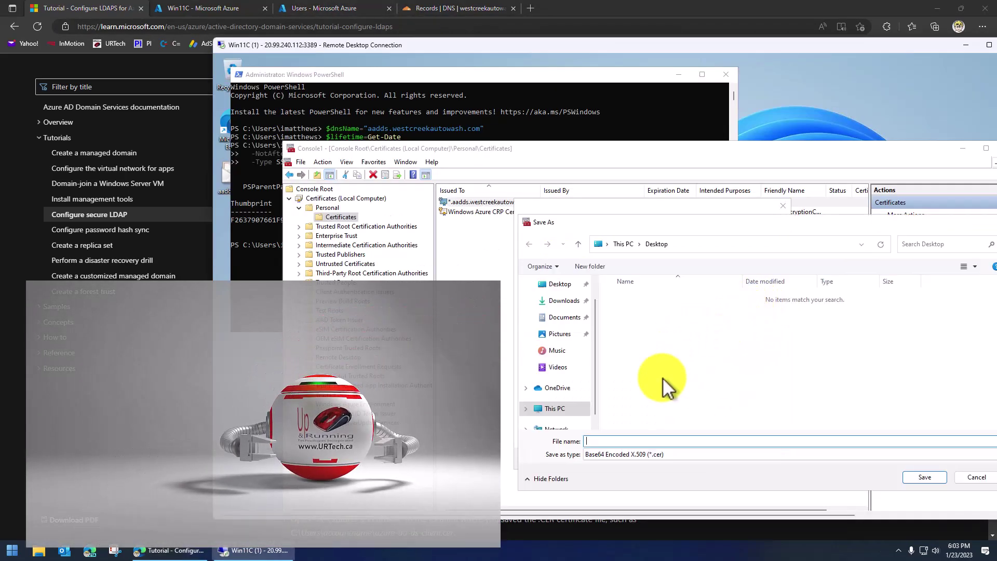
{"action": "type", "text": "aadds"}
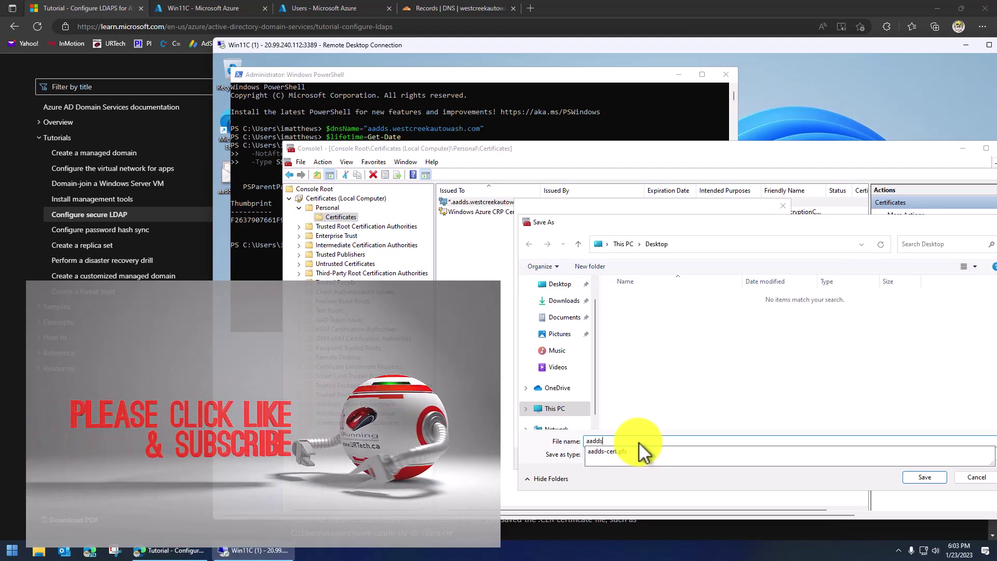
{"action": "type", "text": "-cert"}
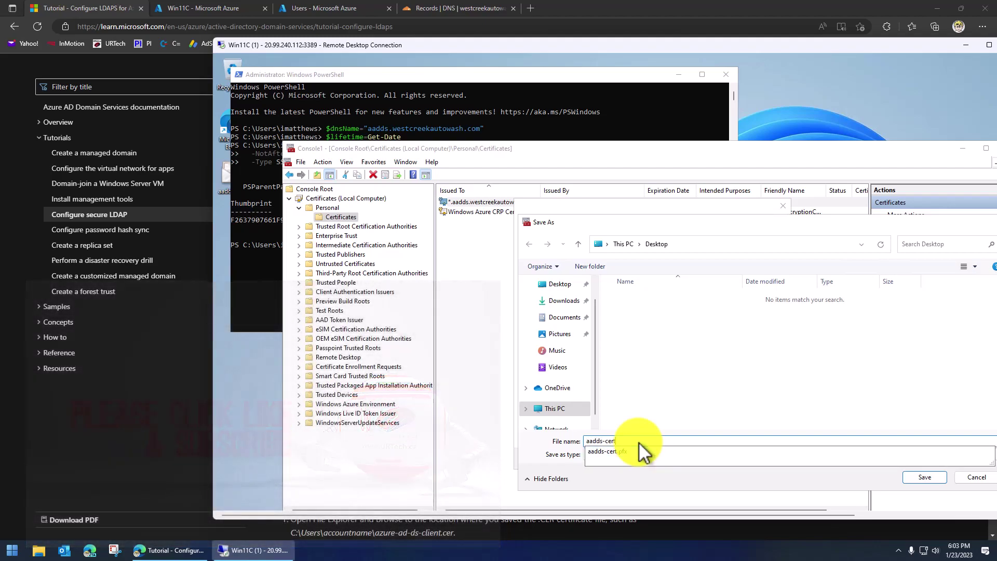
{"action": "type", "text": "-no-pri"}
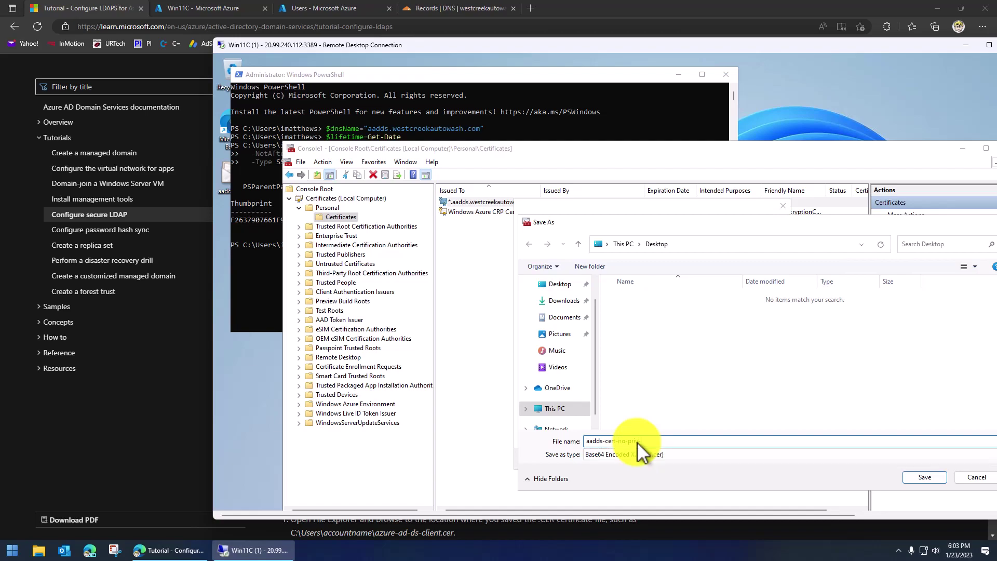
{"action": "type", "text": "v-key"}
{"action": "left_click", "coordinate": [927, 478]}
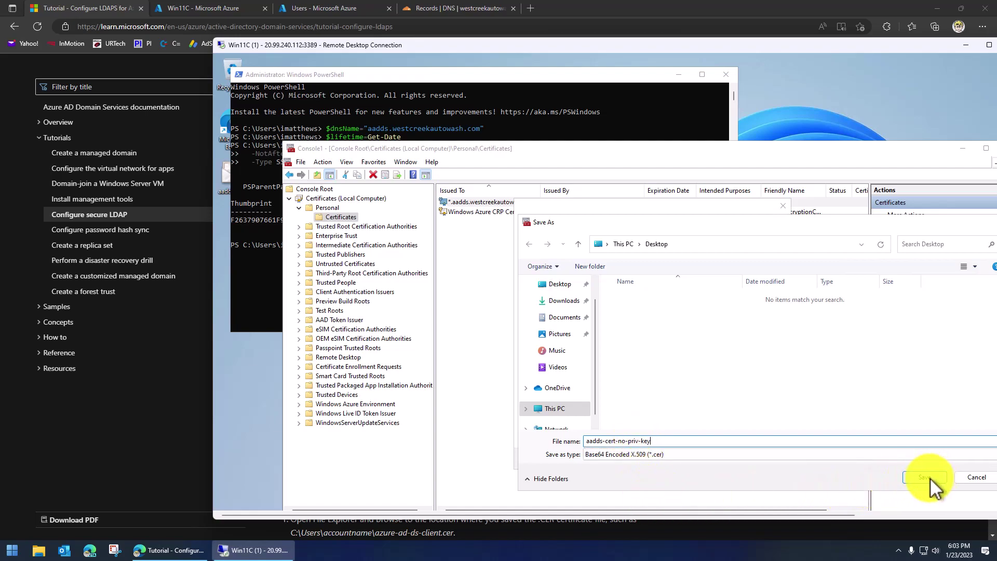
{"action": "left_click", "coordinate": [725, 458]}
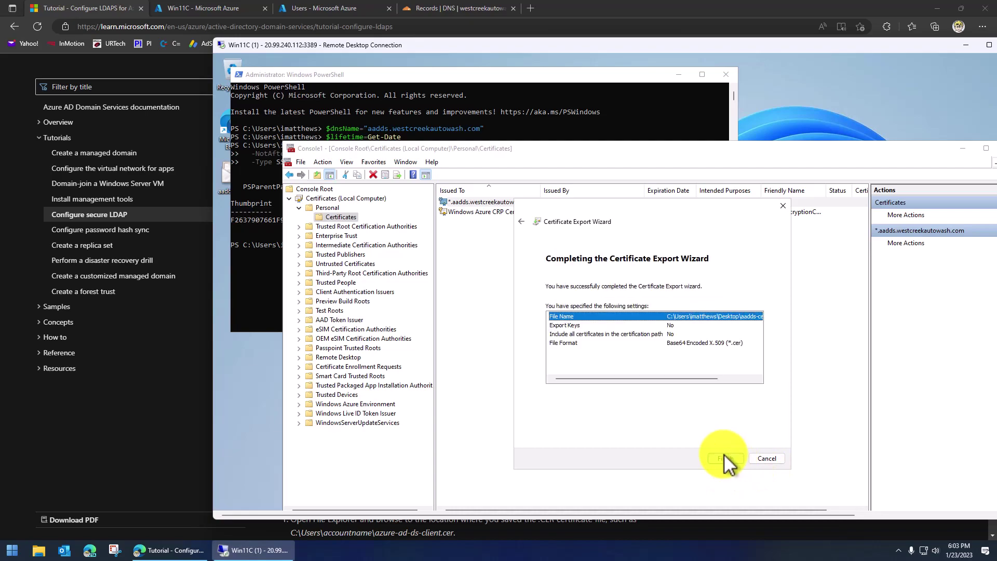
{"action": "left_click", "coordinate": [726, 458]}
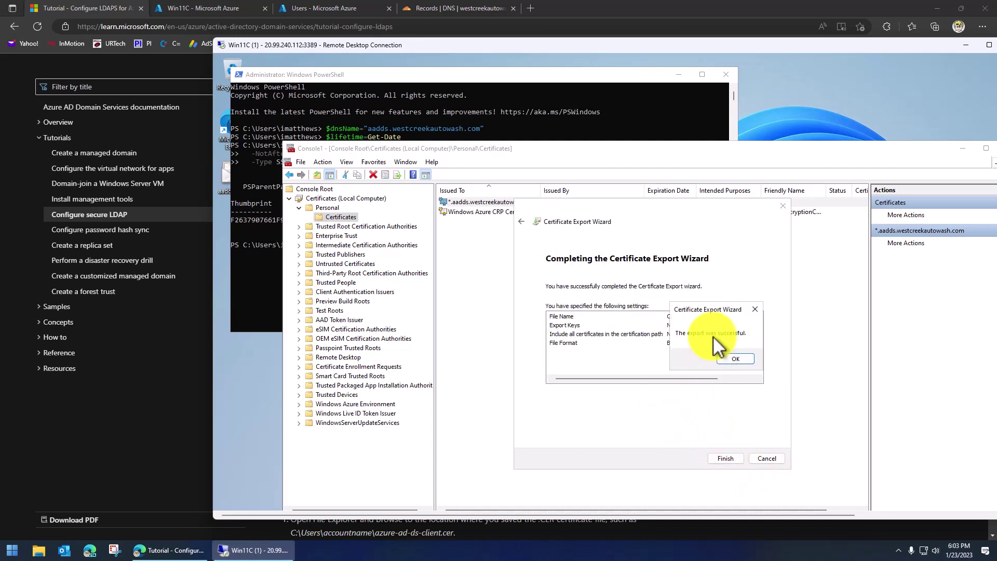
{"action": "left_click", "coordinate": [733, 358]}
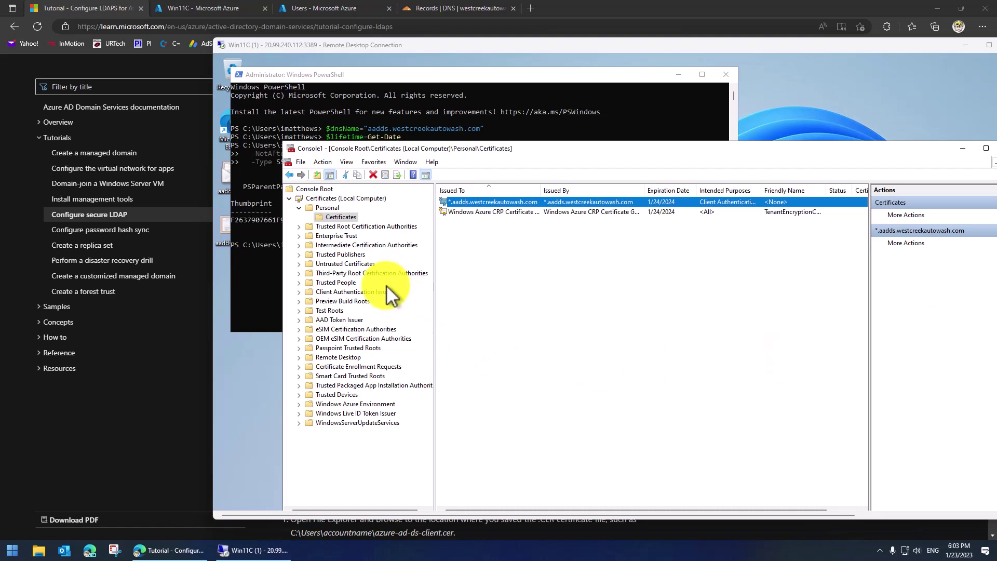
{"action": "left_click", "coordinate": [642, 74]}
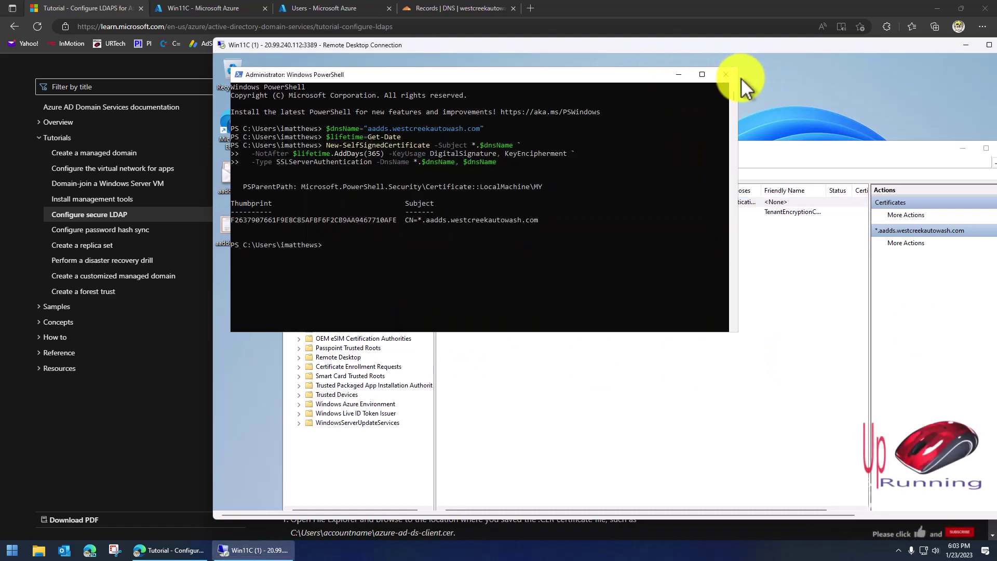
{"action": "left_click", "coordinate": [677, 74]}
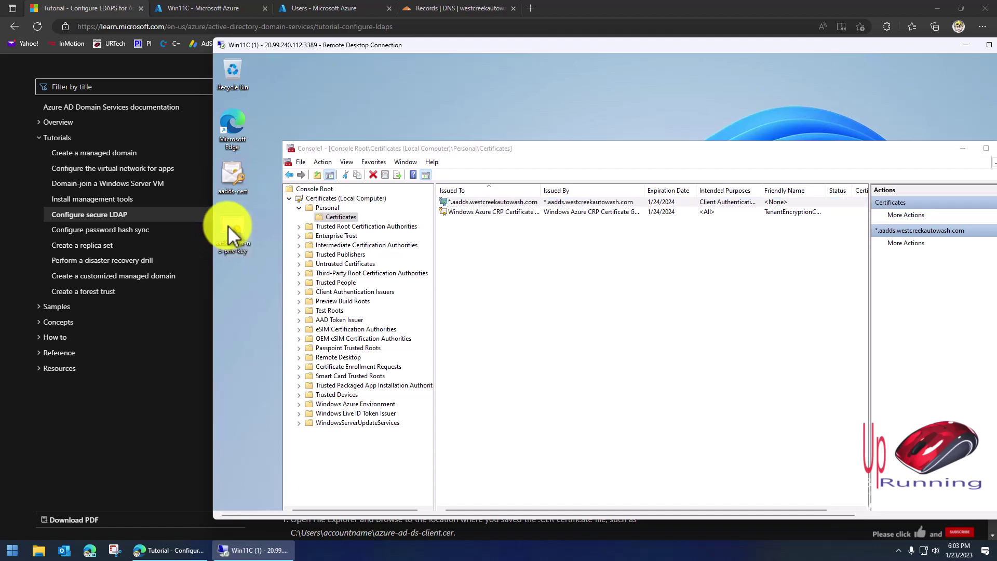
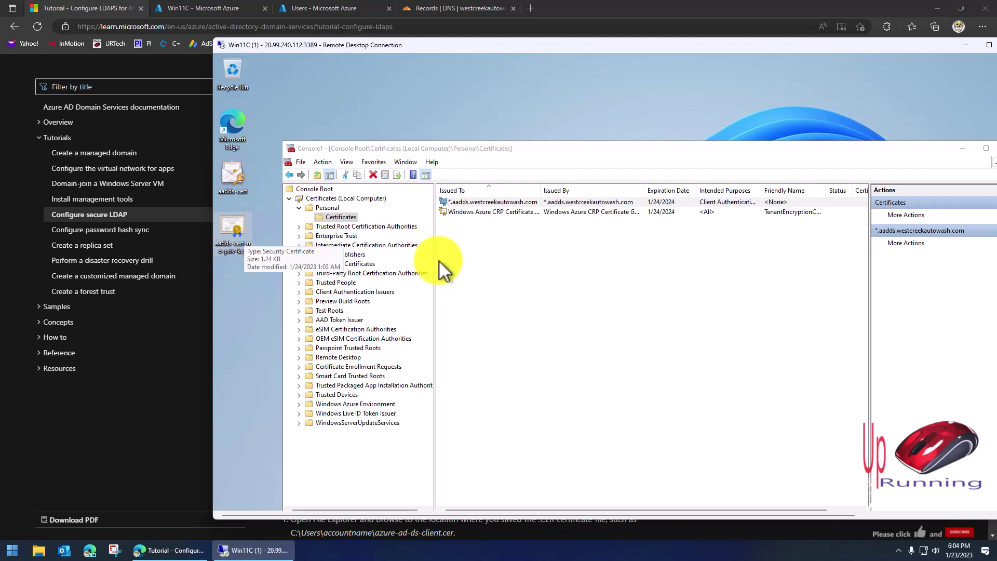
Install the exported .cer file on the desktop into the Local Machine store with automatic store selection.
{"action": "left_click_drag", "start_coordinate": [507, 148], "coordinate": [513, 107]}
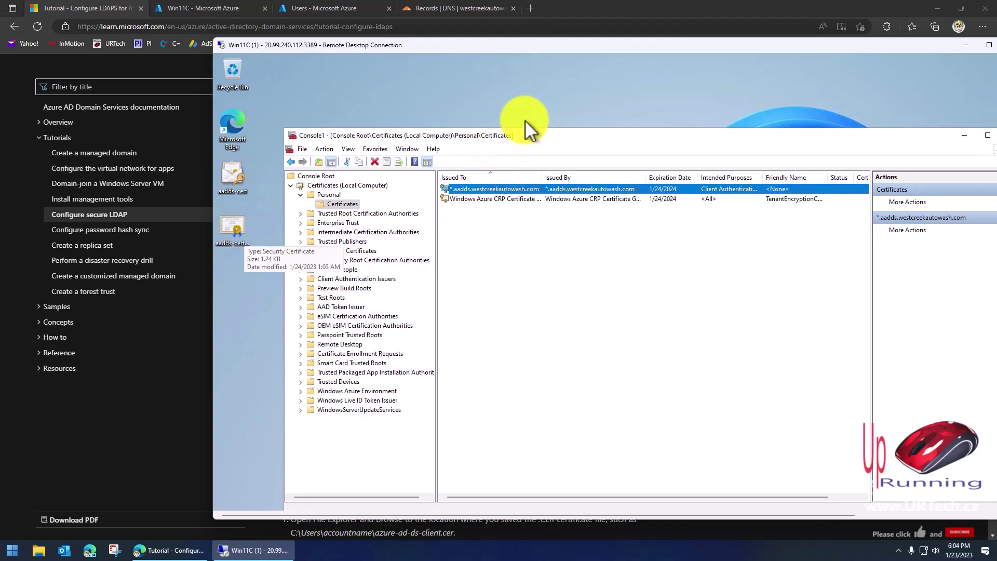
{"action": "left_click", "coordinate": [467, 160]}
{"action": "right_click", "coordinate": [235, 229]}
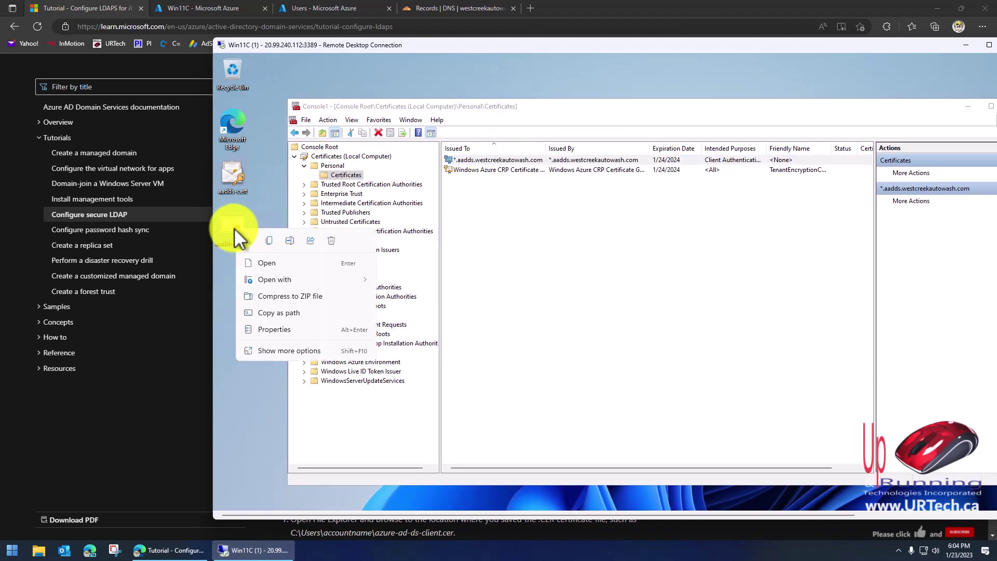
{"action": "left_click", "coordinate": [292, 350]}
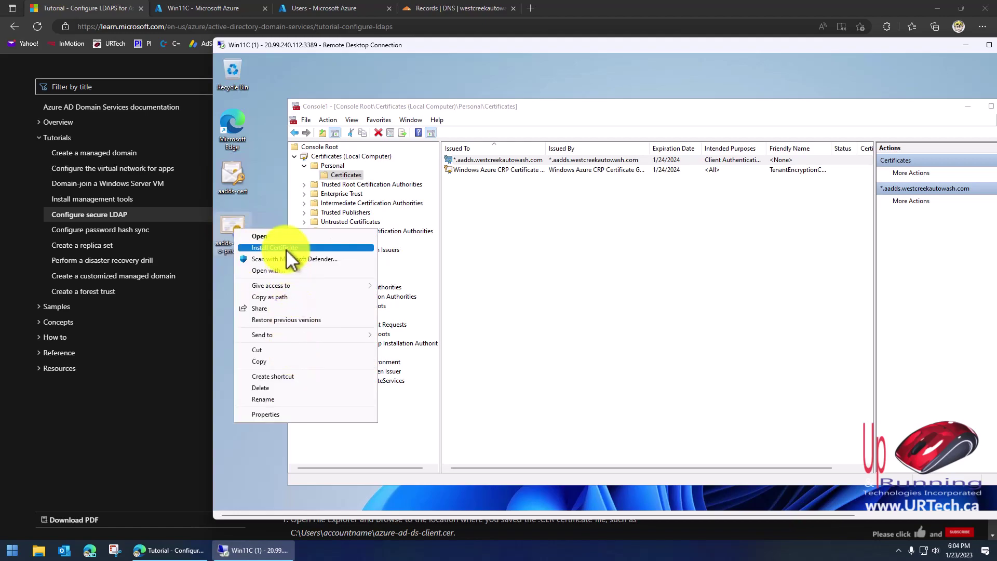
{"action": "left_click", "coordinate": [561, 236]}
{"action": "right_click", "coordinate": [233, 225]}
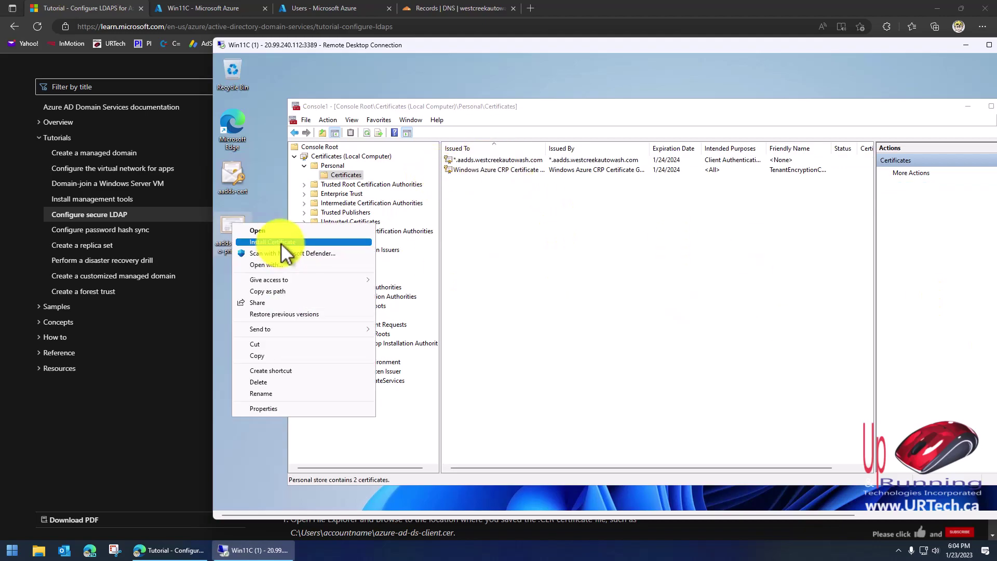
{"action": "left_click", "coordinate": [281, 243]}
{"action": "left_click", "coordinate": [633, 354]}
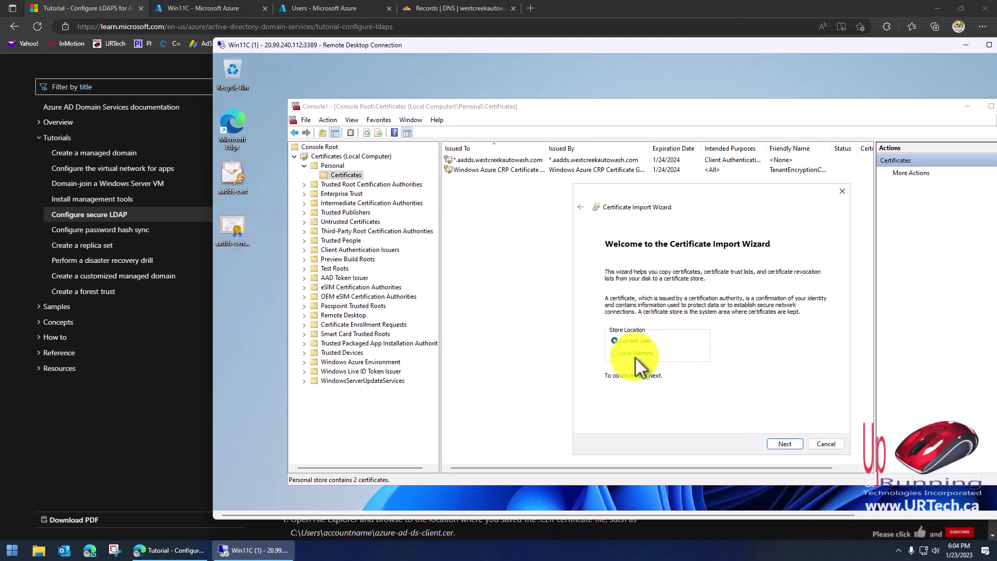
{"action": "left_click", "coordinate": [790, 445]}
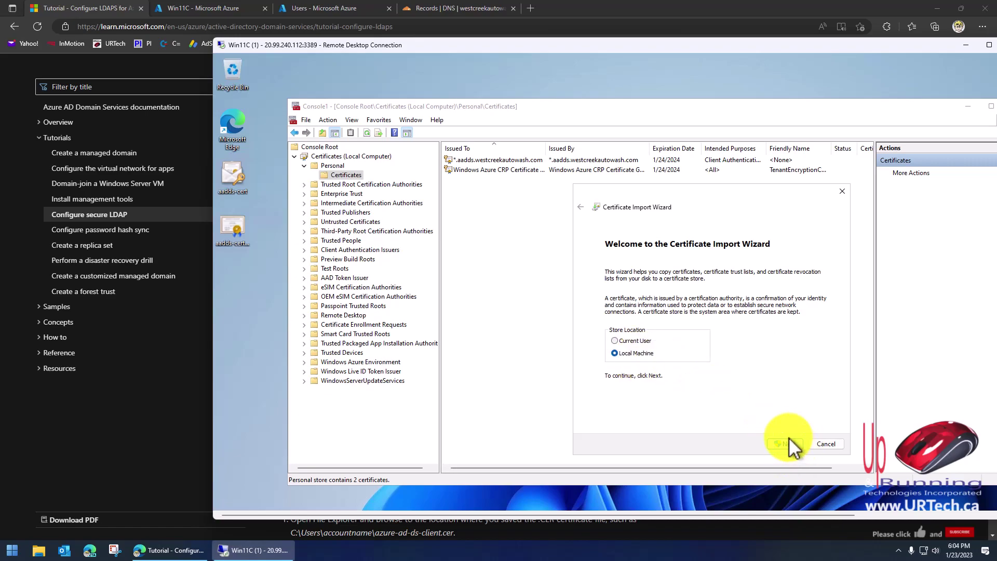
{"action": "left_click", "coordinate": [790, 446]}
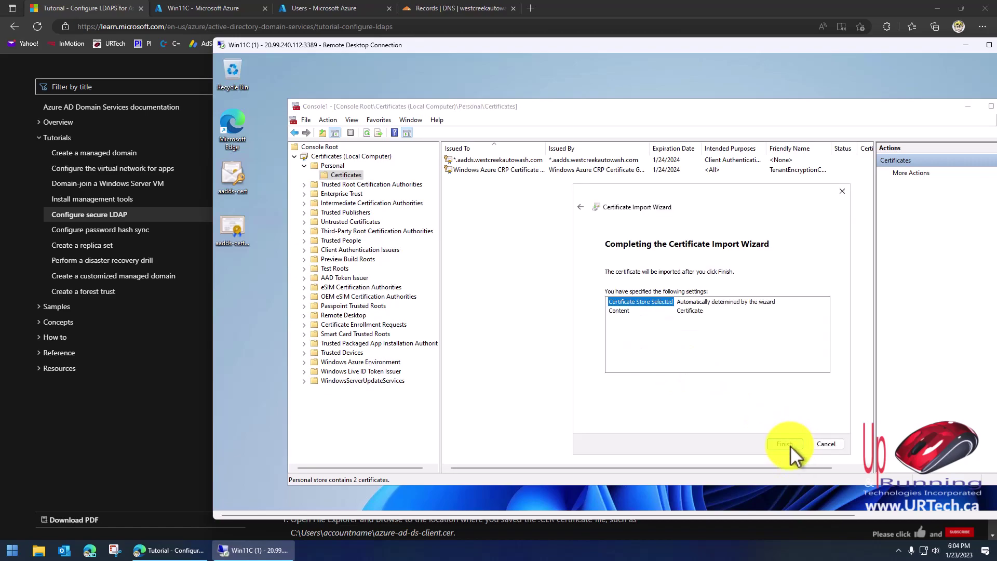
{"action": "left_click", "coordinate": [790, 445]}
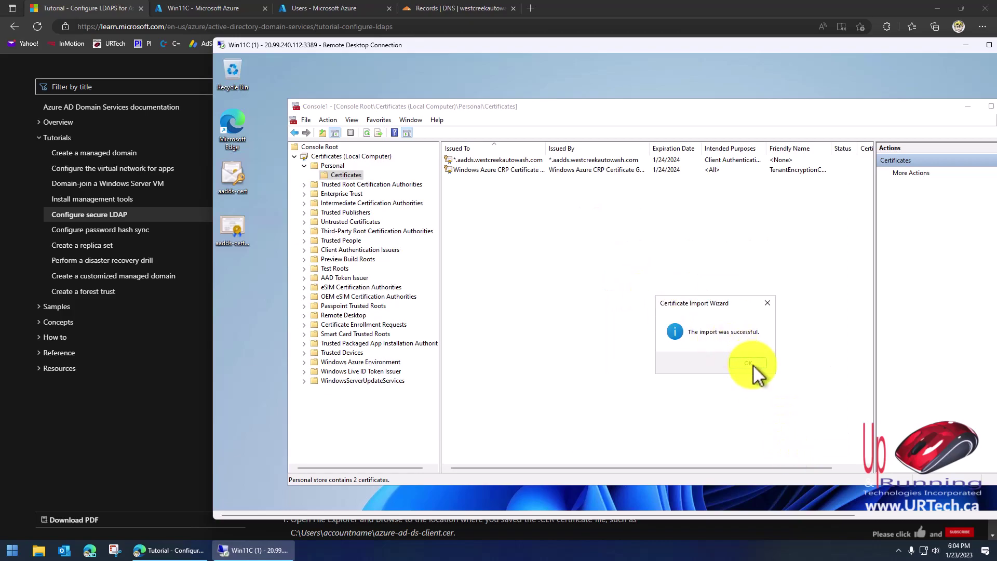
{"action": "left_click", "coordinate": [756, 370]}
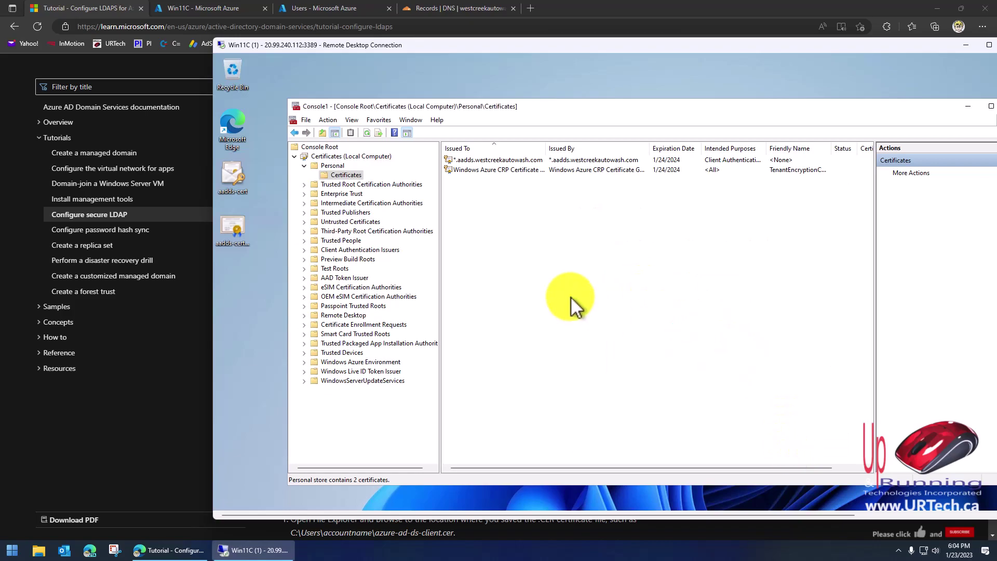
Open File Explorer from the remote session's taskbar.
{"action": "left_click", "coordinate": [475, 159]}
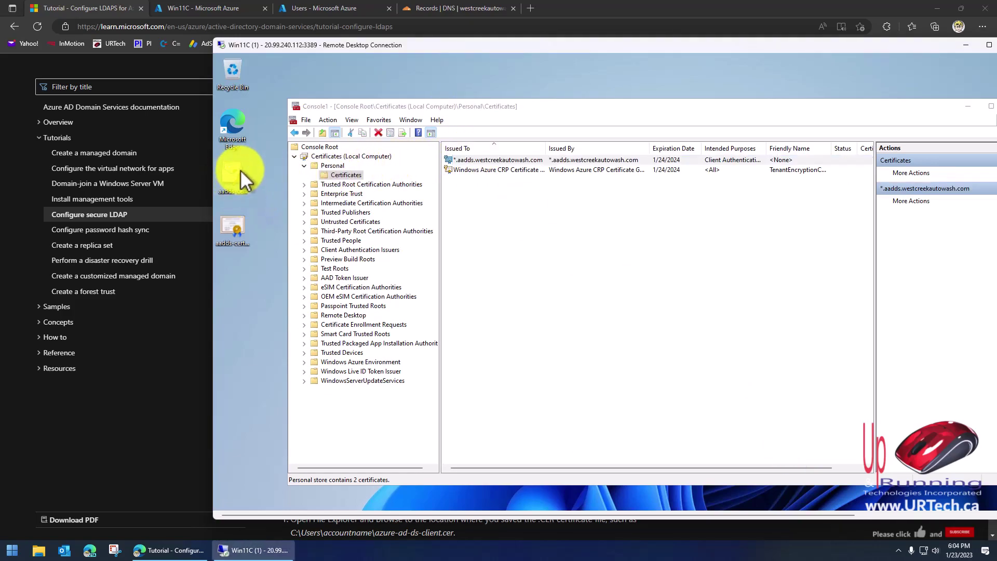
{"action": "left_click_drag", "start_coordinate": [761, 48], "coordinate": [669, 37]}
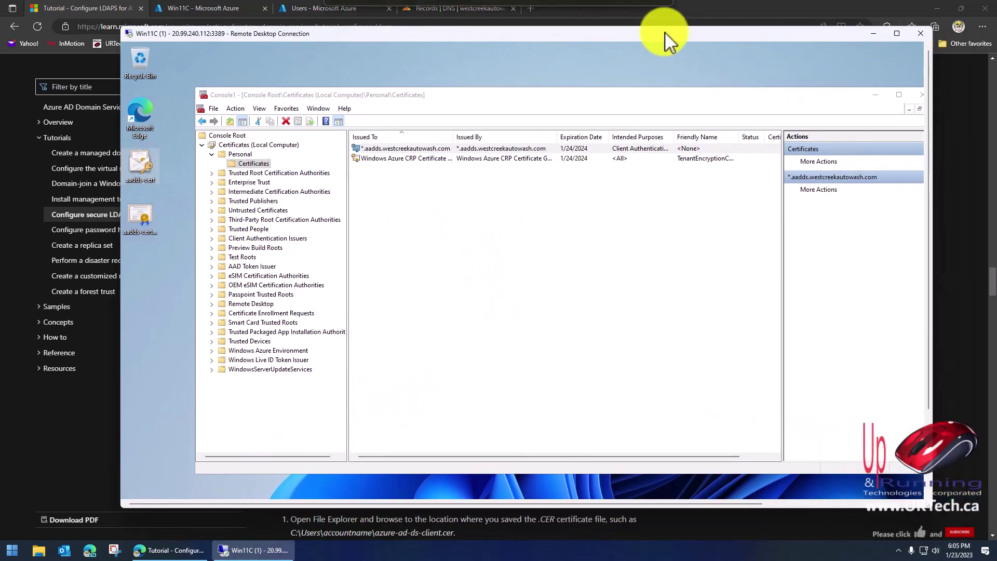
{"action": "left_click", "coordinate": [929, 474]}
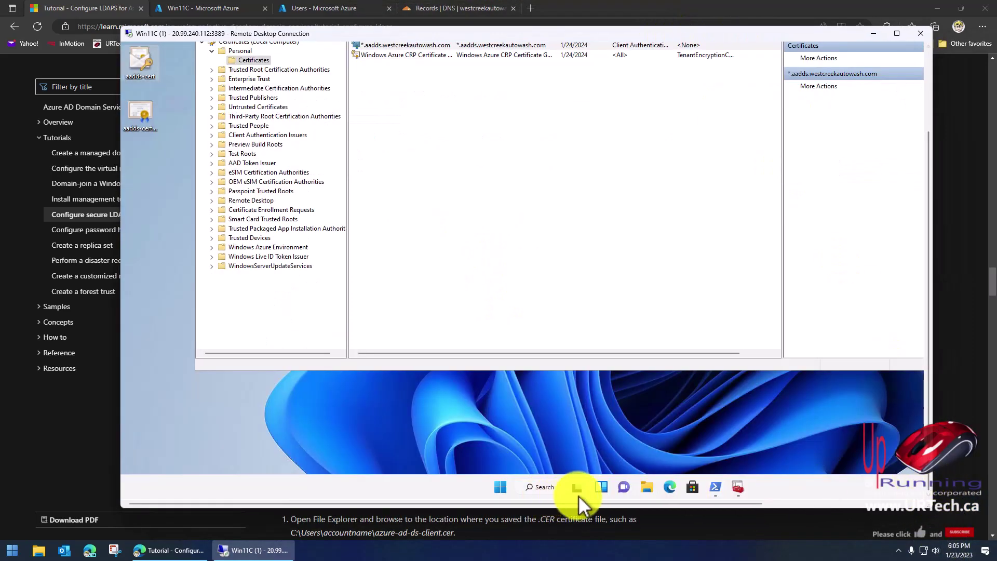
{"action": "left_click", "coordinate": [646, 488]}
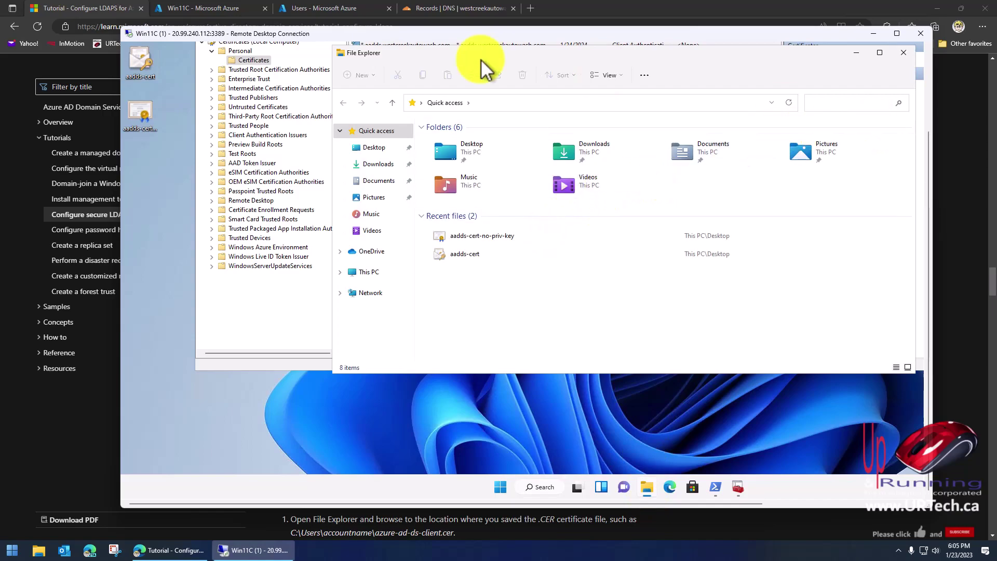
Turn on file name extensions so the files read aadds-cert-no-priv-key.cer and aadds-cert.pfx.
{"action": "left_click", "coordinate": [607, 75]}
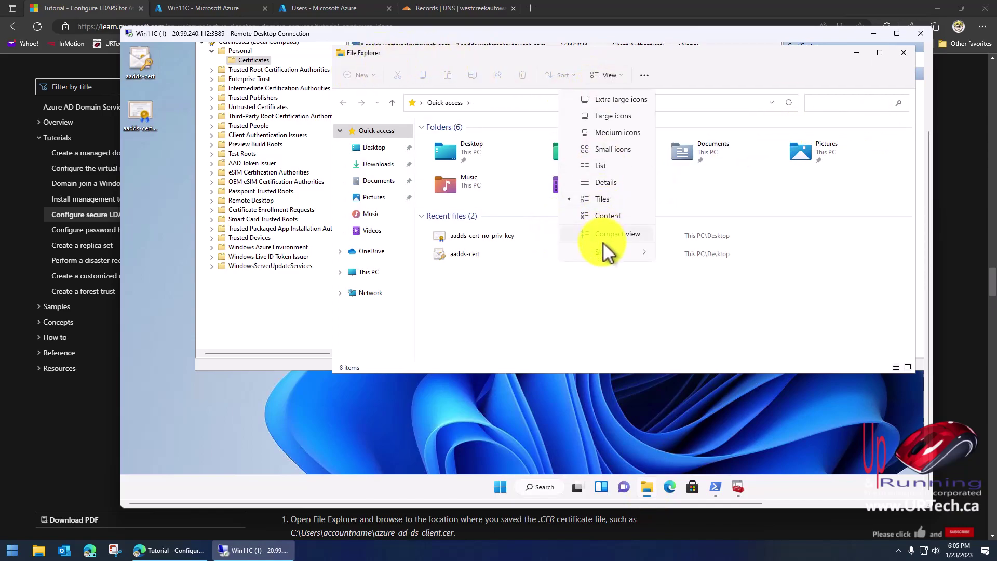
{"action": "mouse_move", "coordinate": [606, 251]}
{"action": "left_click", "coordinate": [706, 323]}
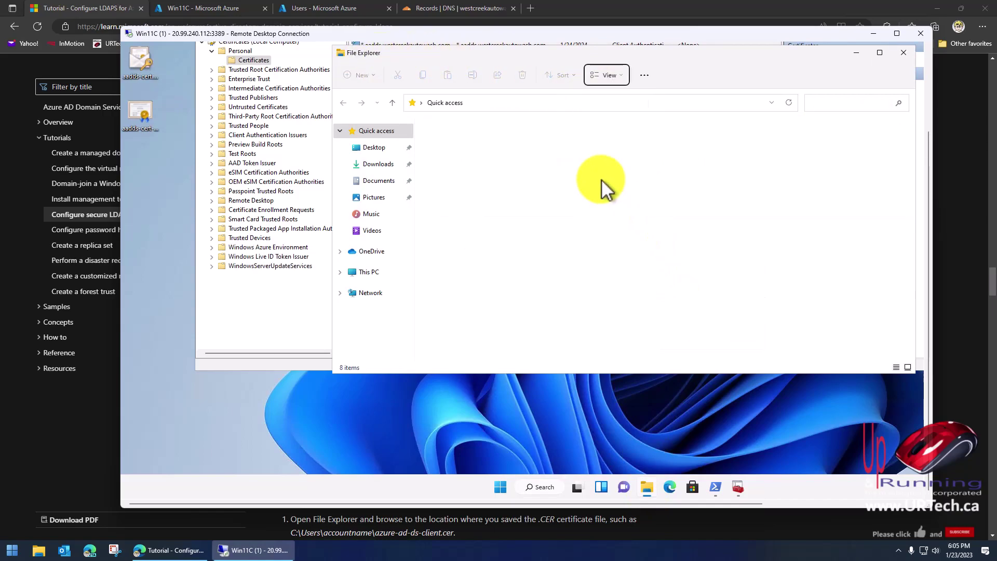
{"action": "left_click", "coordinate": [605, 75]}
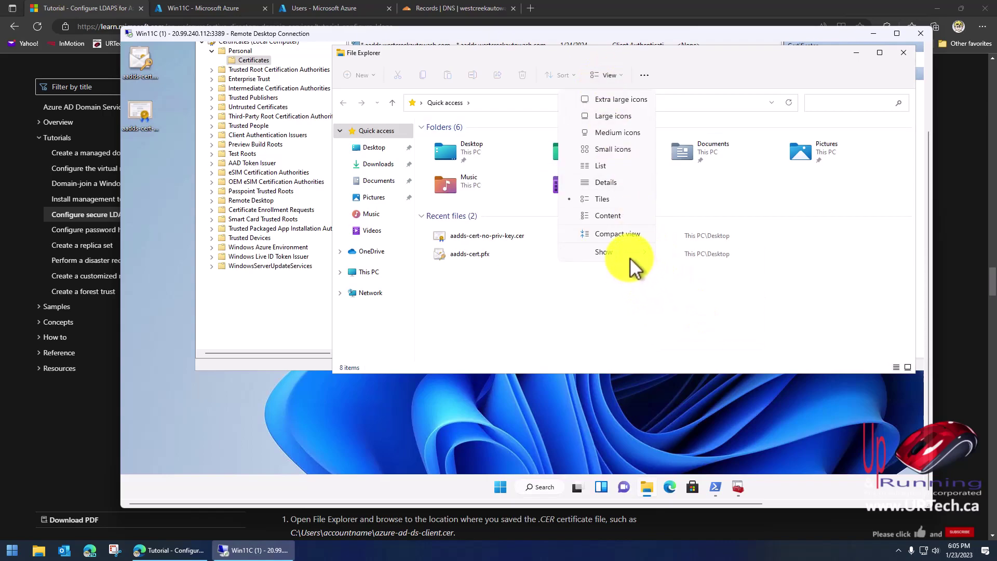
{"action": "mouse_move", "coordinate": [644, 252]}
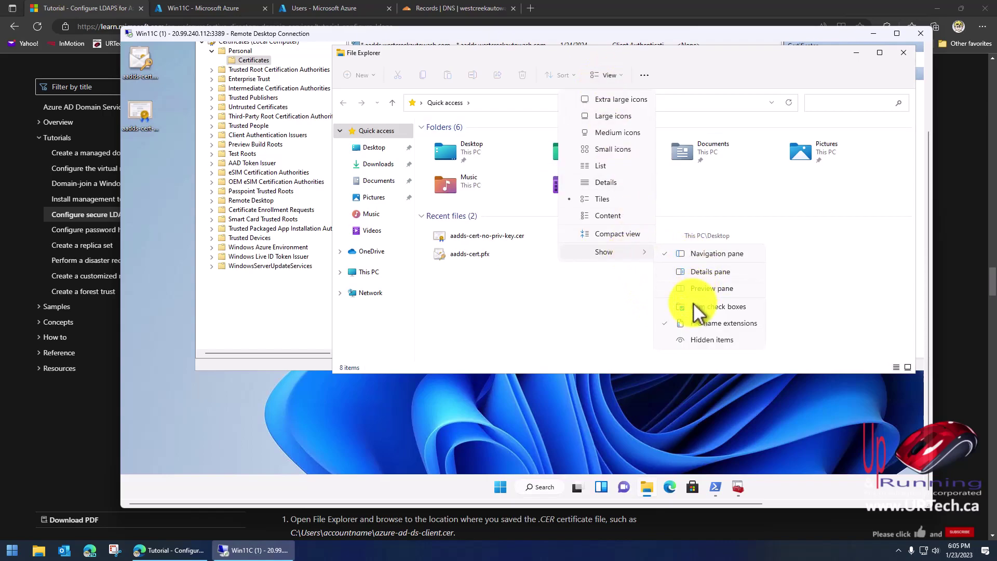
{"action": "left_click", "coordinate": [697, 338]}
{"action": "left_click", "coordinate": [171, 167]}
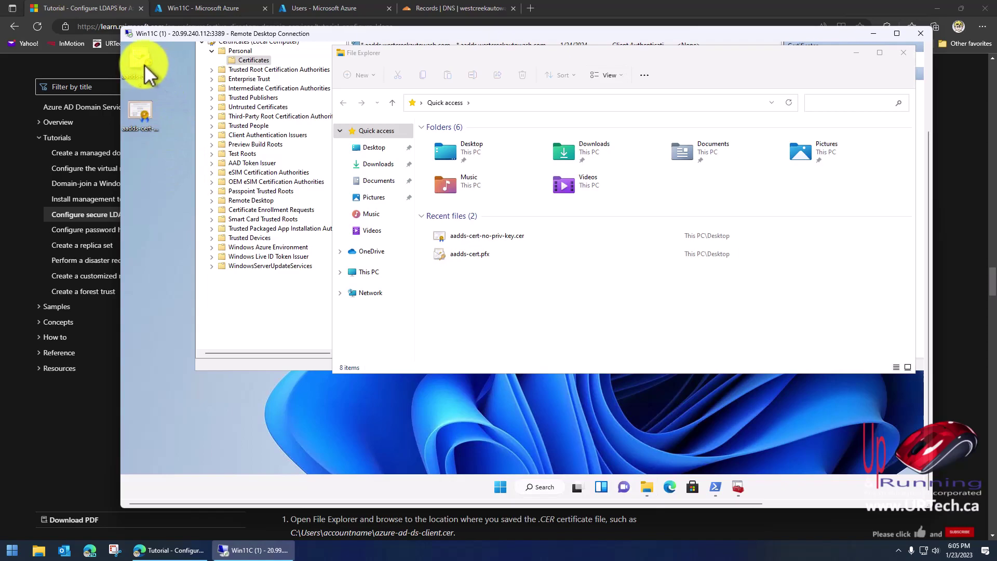
{"action": "right_click", "coordinate": [143, 65]}
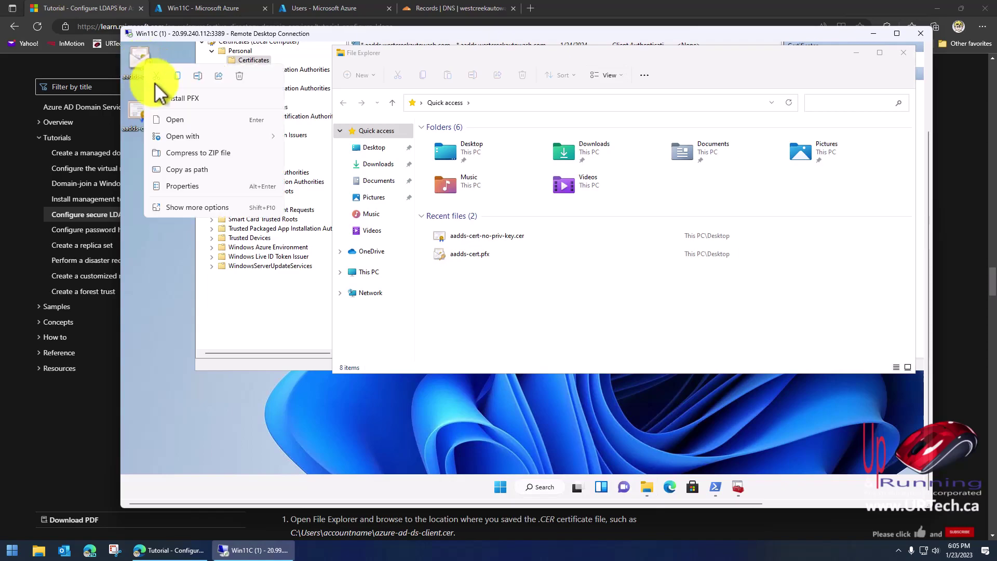
{"action": "left_click", "coordinate": [182, 97]}
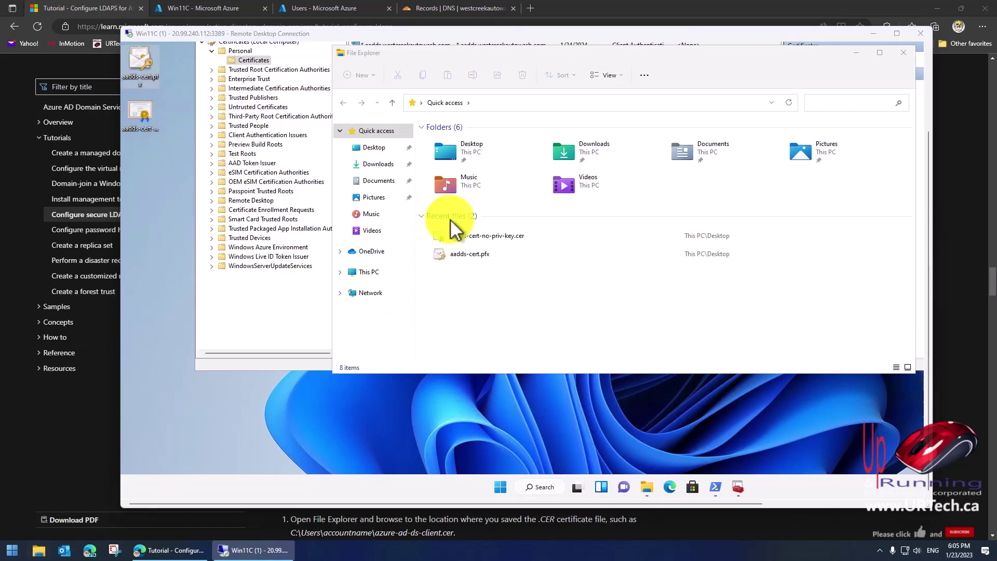
{"action": "key", "text": "super+e"}
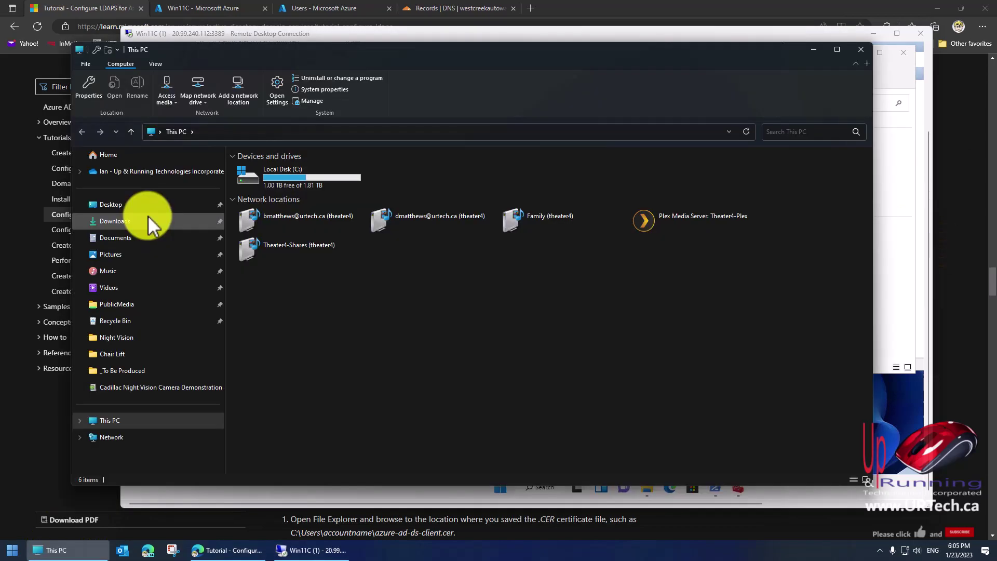
{"action": "left_click", "coordinate": [116, 222]}
{"action": "right_click", "coordinate": [633, 254]}
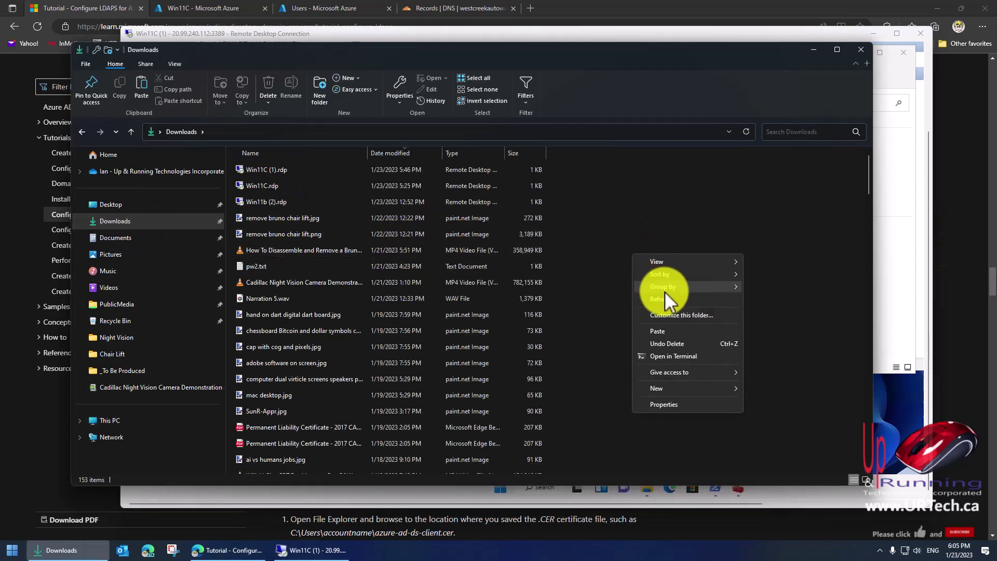
{"action": "left_click", "coordinate": [666, 337]}
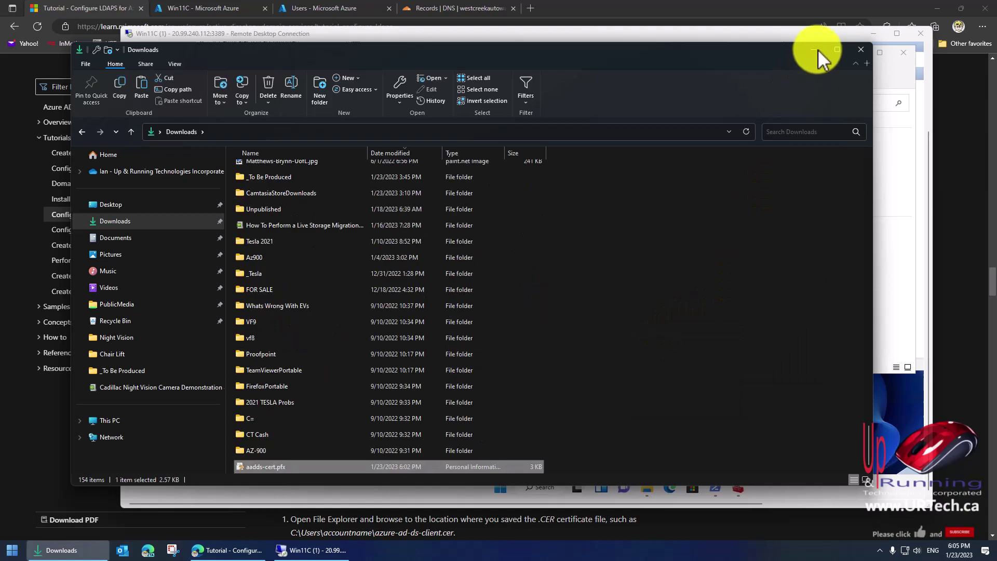
{"action": "left_click", "coordinate": [814, 50]}
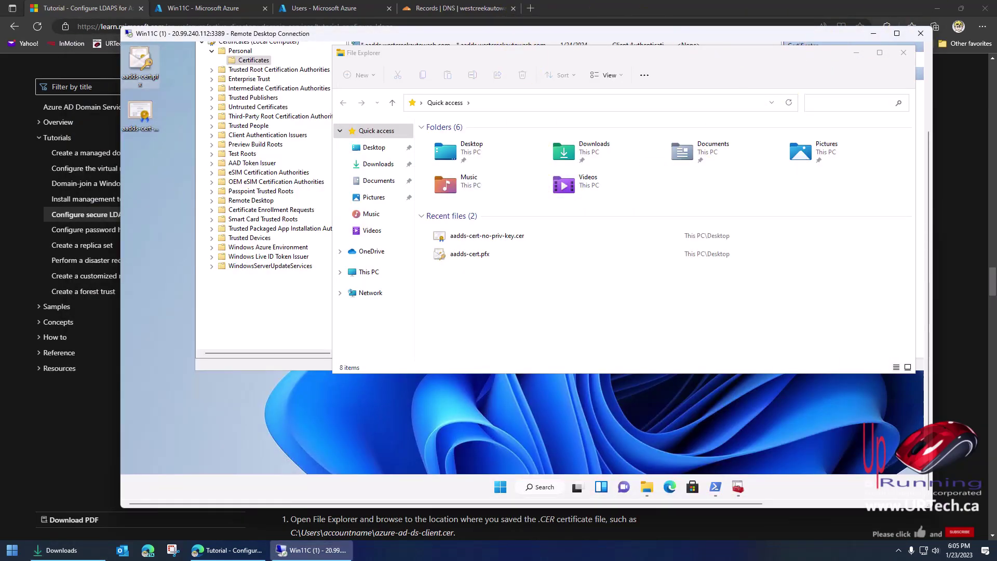
Scroll the tutorial to 'Enable secure LDAP for Azure AD DS', then go to the Win11C Azure tab.
{"action": "left_click", "coordinate": [874, 34]}
{"action": "scroll", "coordinate": [655, 263], "scroll_direction": "down", "scroll_amount": 15}
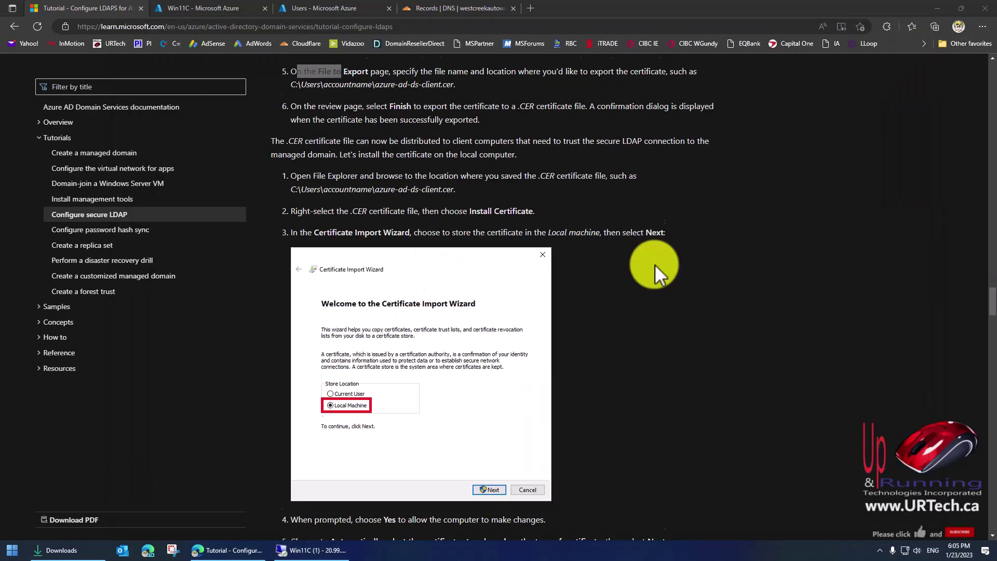
{"action": "scroll", "coordinate": [652, 257], "scroll_direction": "down", "scroll_amount": 1}
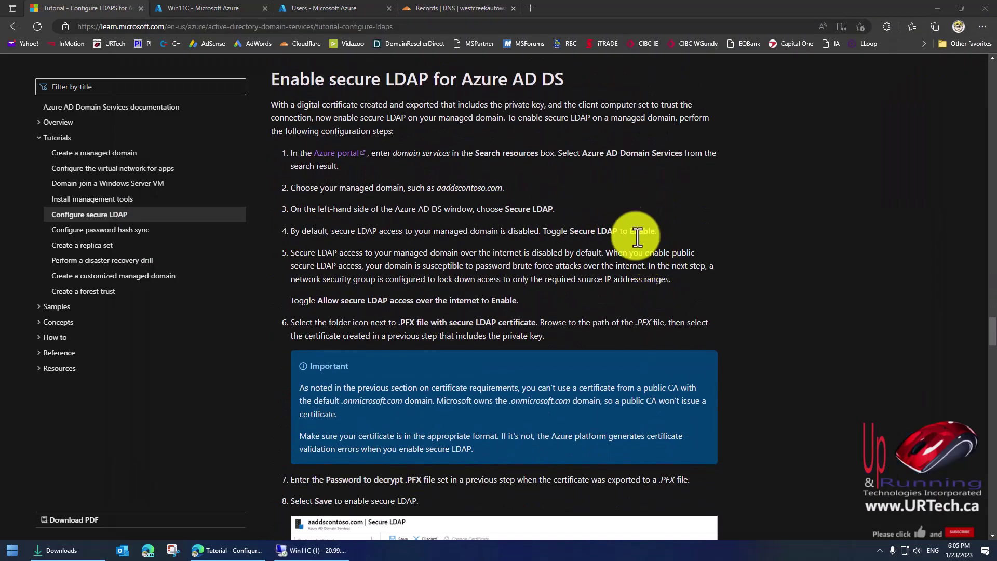
{"action": "left_click_drag", "start_coordinate": [304, 80], "coordinate": [426, 80]}
{"action": "left_click", "coordinate": [488, 125]}
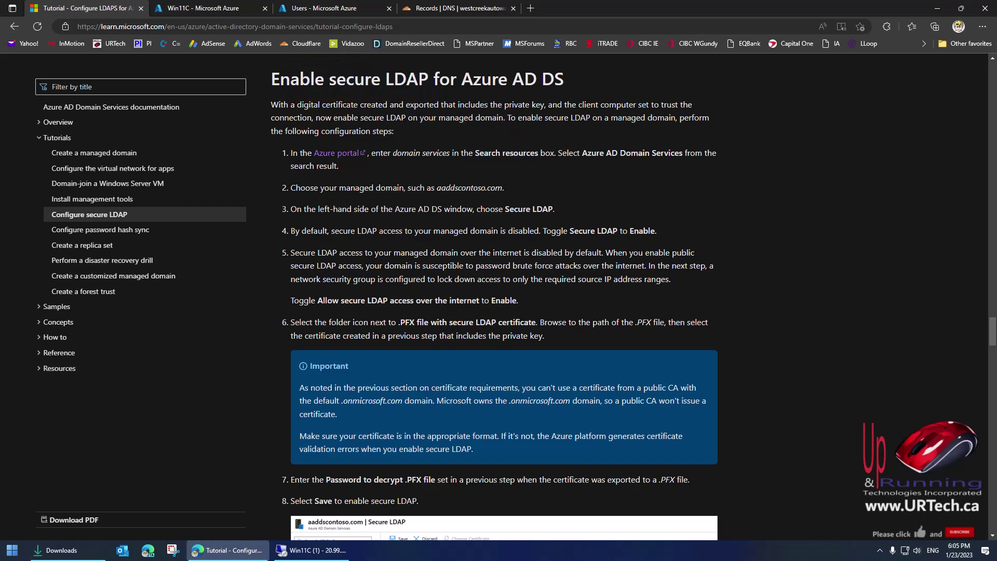
{"action": "left_click", "coordinate": [202, 8]}
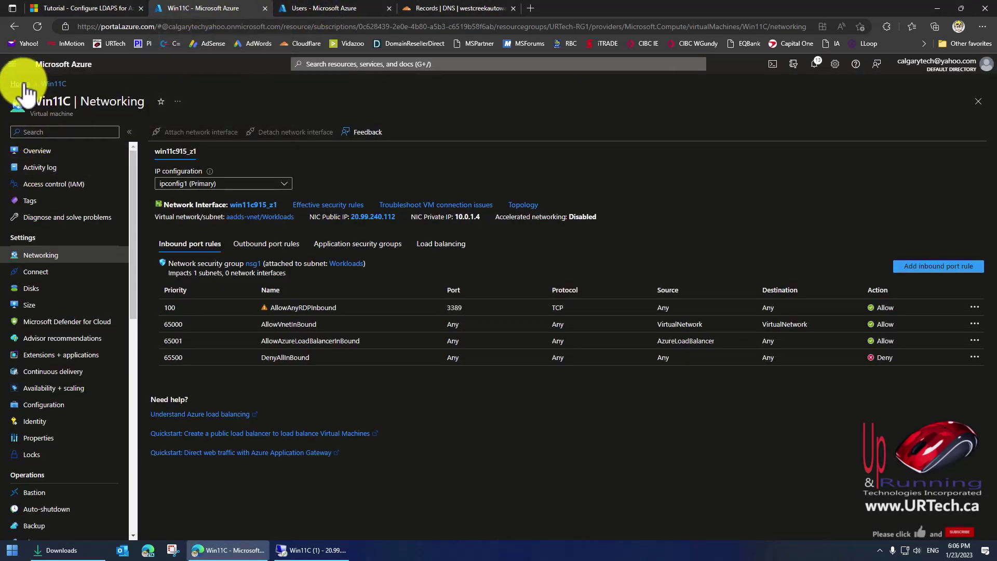
Go from Azure Home through Azure AD Domain Services to aadds.westcreekautowash.com's Secure LDAP page.
{"action": "left_click", "coordinate": [21, 85]}
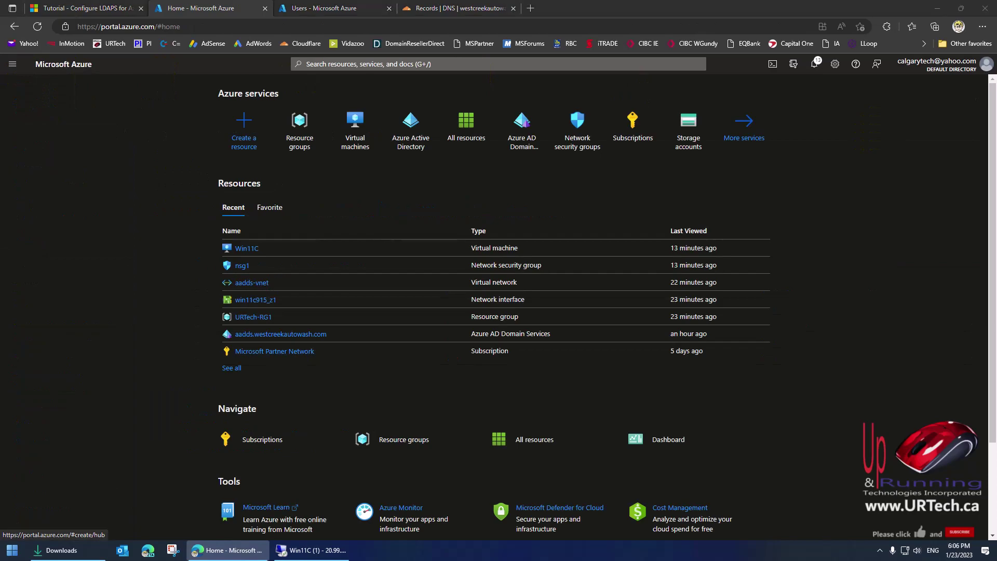
{"action": "left_click", "coordinate": [526, 147]}
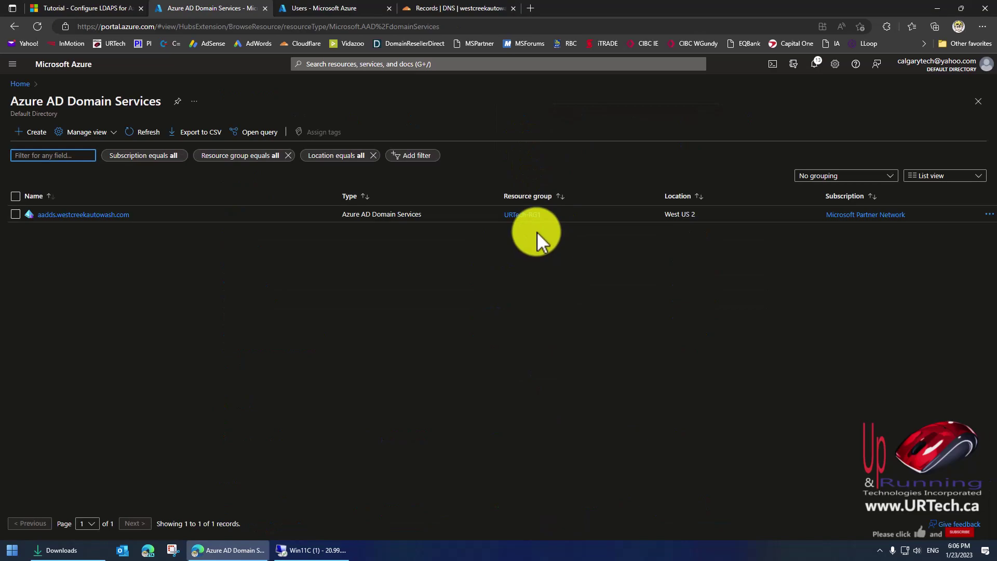
{"action": "left_click", "coordinate": [114, 215]}
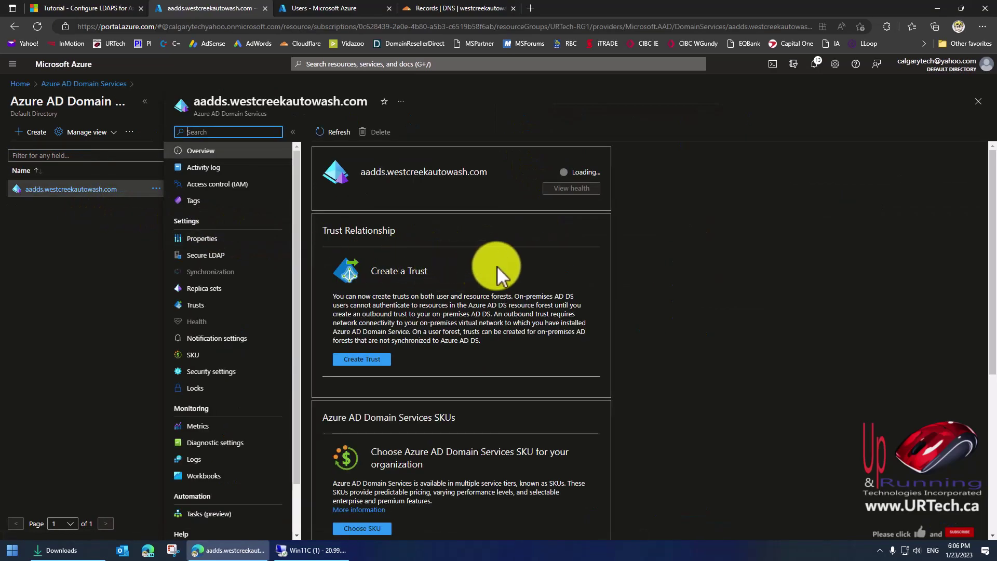
{"action": "left_click", "coordinate": [206, 255]}
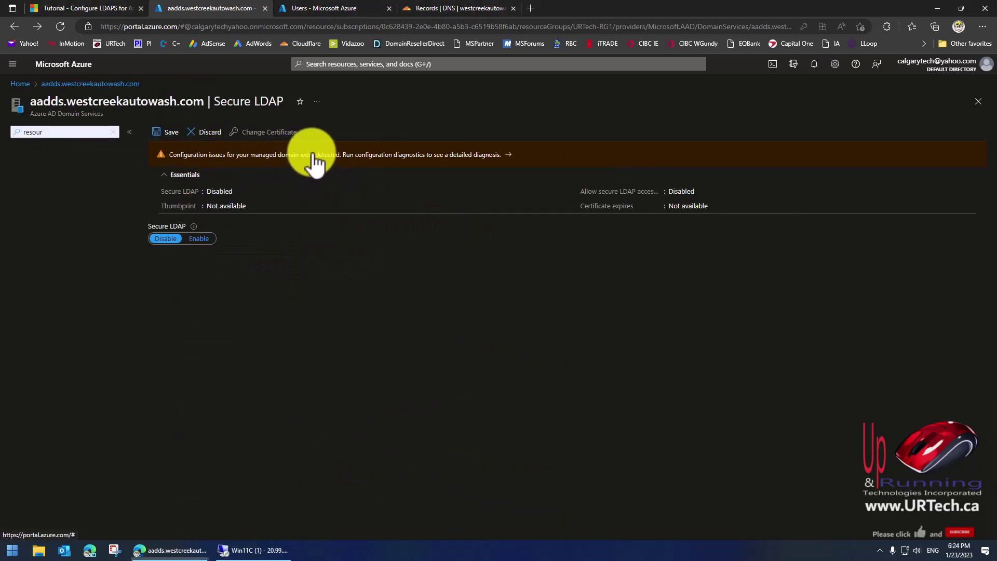
Run configuration diagnostics and apply the fix adding a network security group to aadds-subnet.
{"action": "left_click", "coordinate": [314, 157]}
{"action": "left_click", "coordinate": [550, 84]}
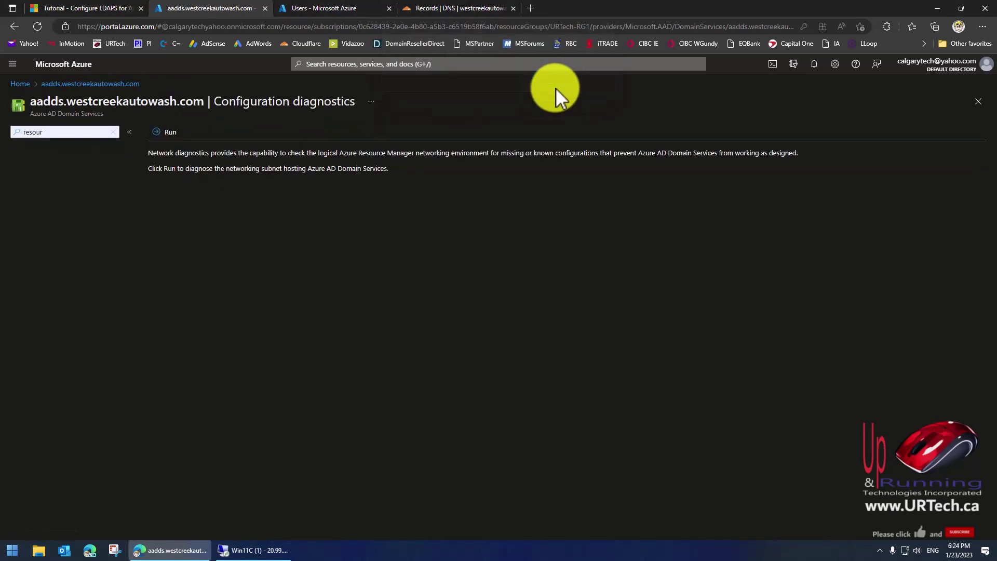
{"action": "left_click", "coordinate": [158, 133]}
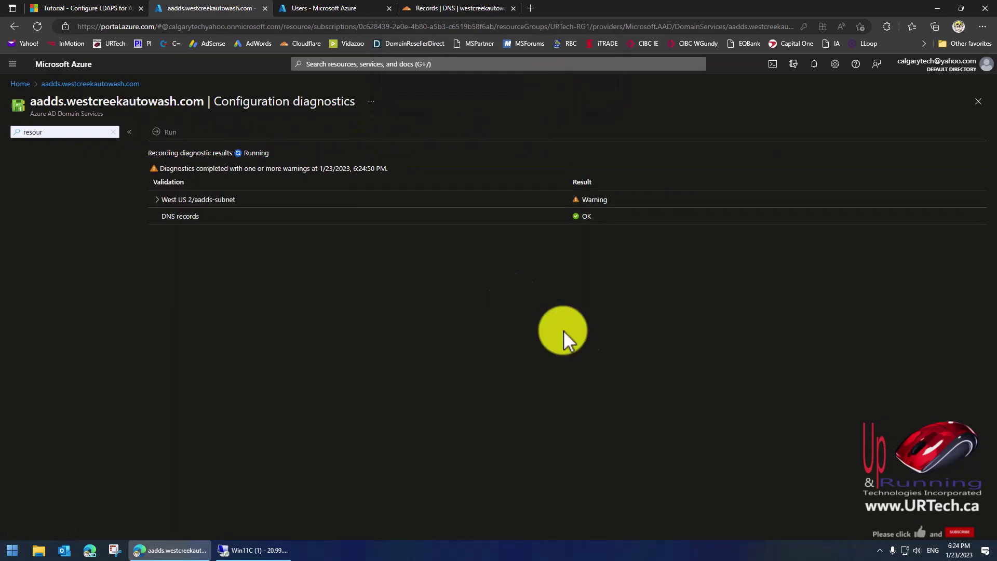
{"action": "left_click", "coordinate": [158, 202]}
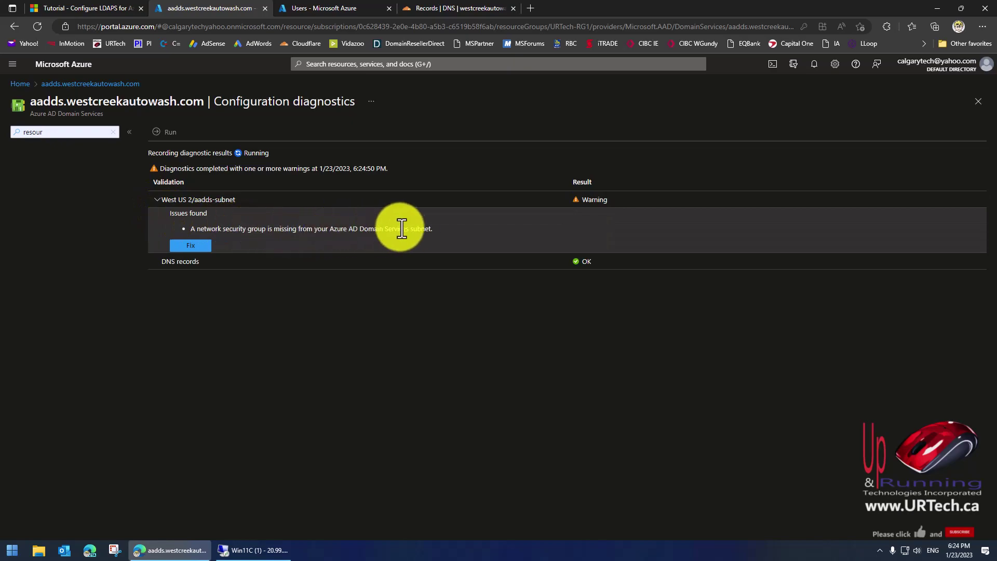
{"action": "left_click", "coordinate": [210, 245]}
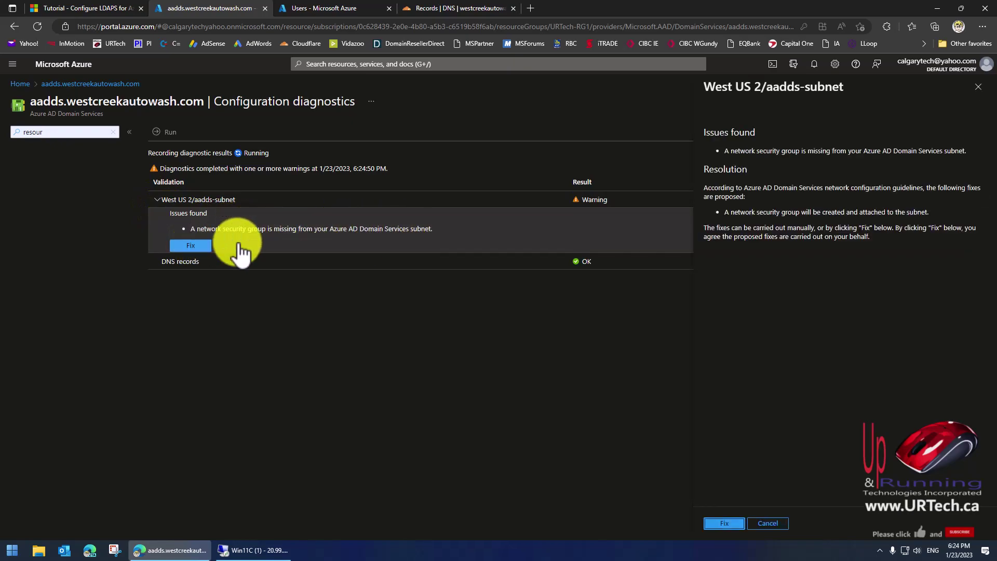
{"action": "left_click", "coordinate": [720, 523]}
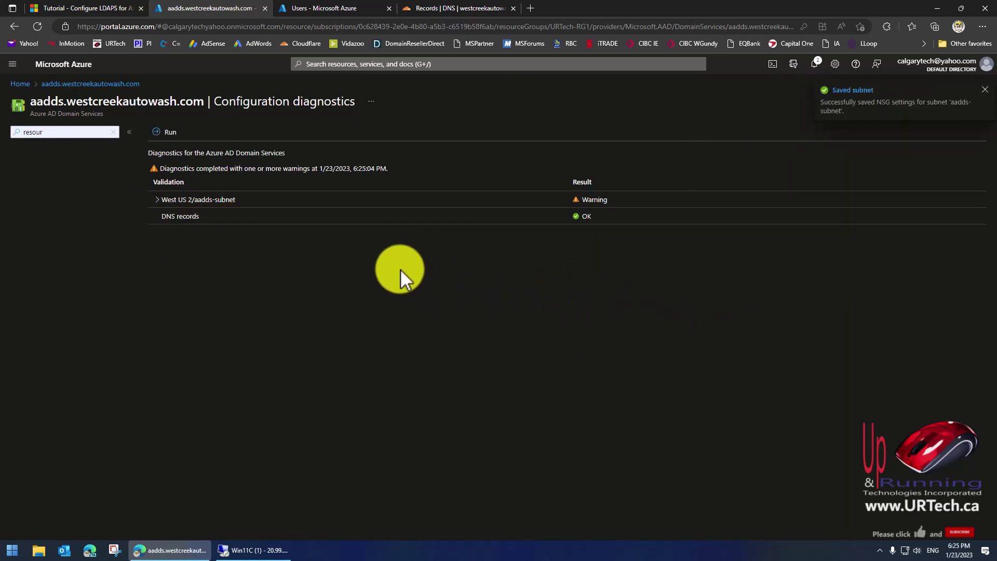
{"action": "left_click", "coordinate": [68, 84]}
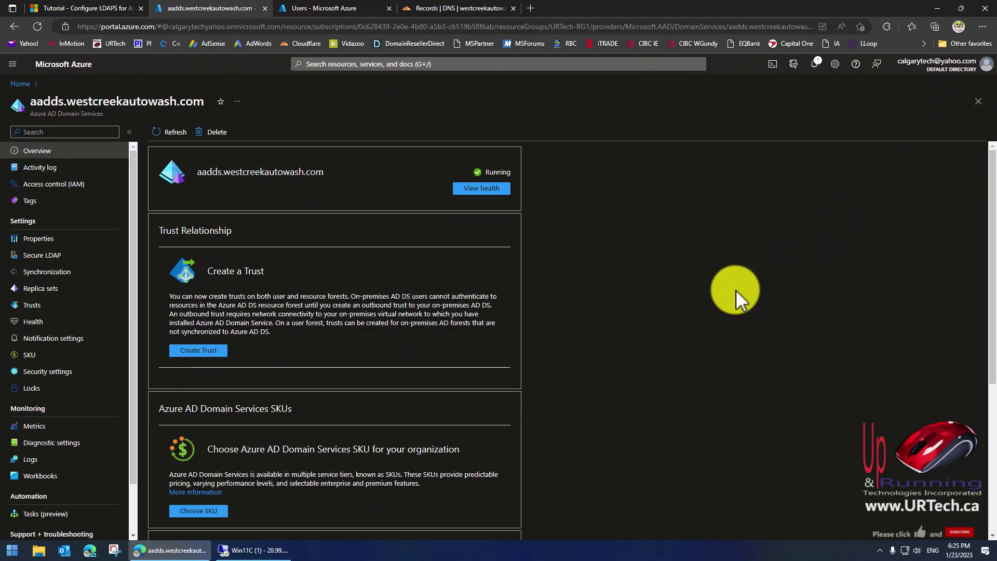
Set both Secure LDAP and secure LDAP access over the internet to Enable.
{"action": "left_click", "coordinate": [50, 257]}
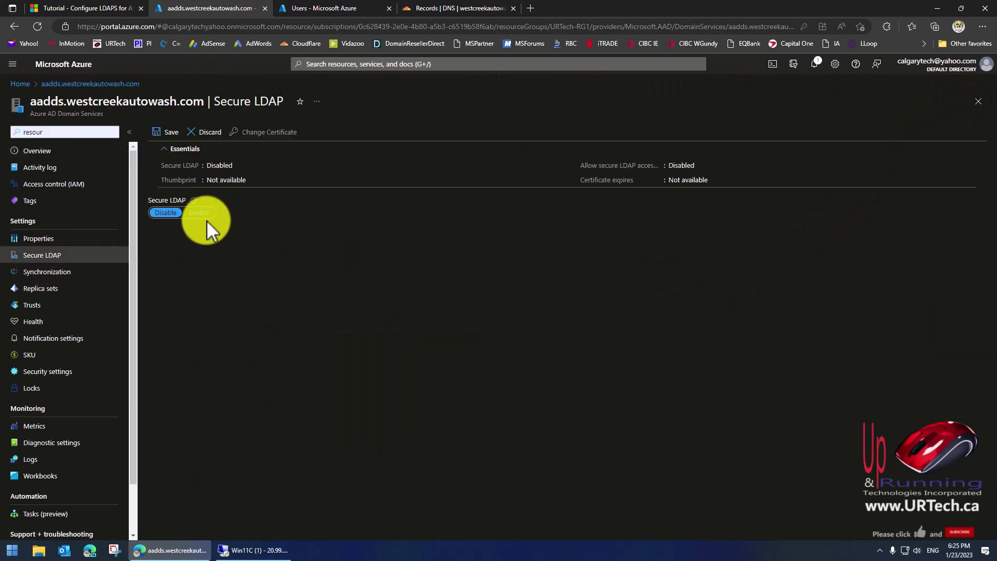
{"action": "left_click", "coordinate": [200, 214]}
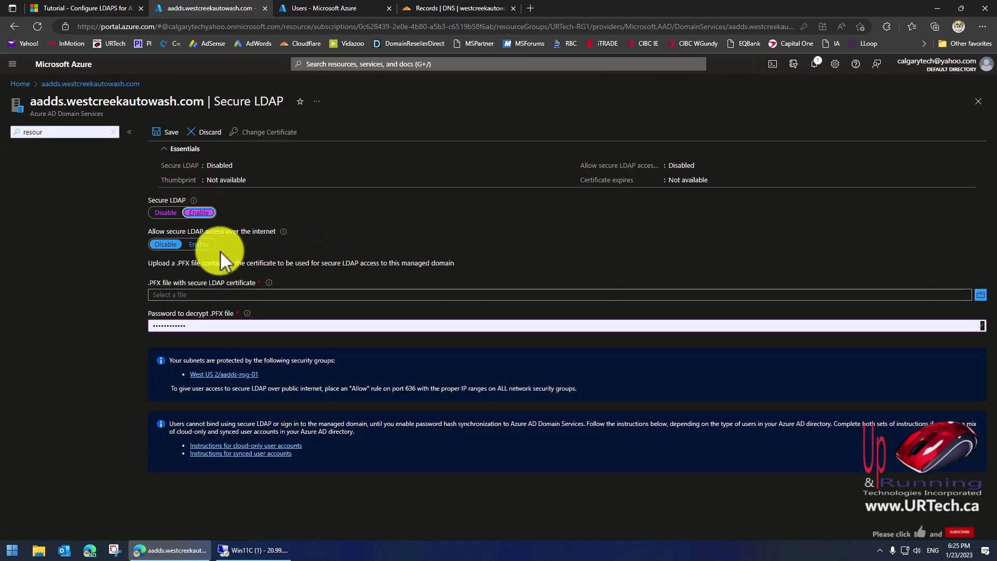
{"action": "left_click", "coordinate": [198, 245]}
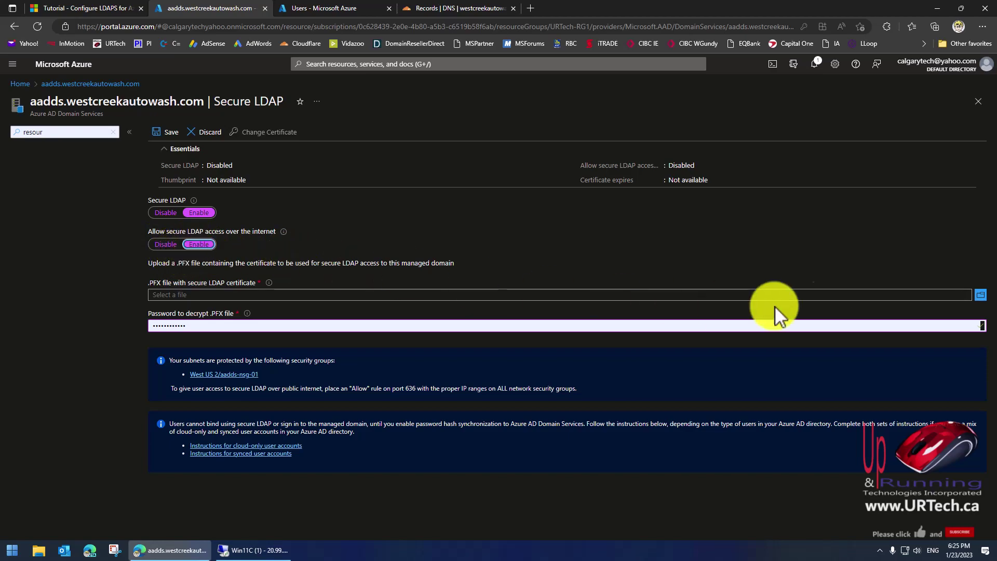
Select aadds-cert.pfx as the certificate, re-enter its decrypt password, and save the configuration.
{"action": "left_click", "coordinate": [982, 299]}
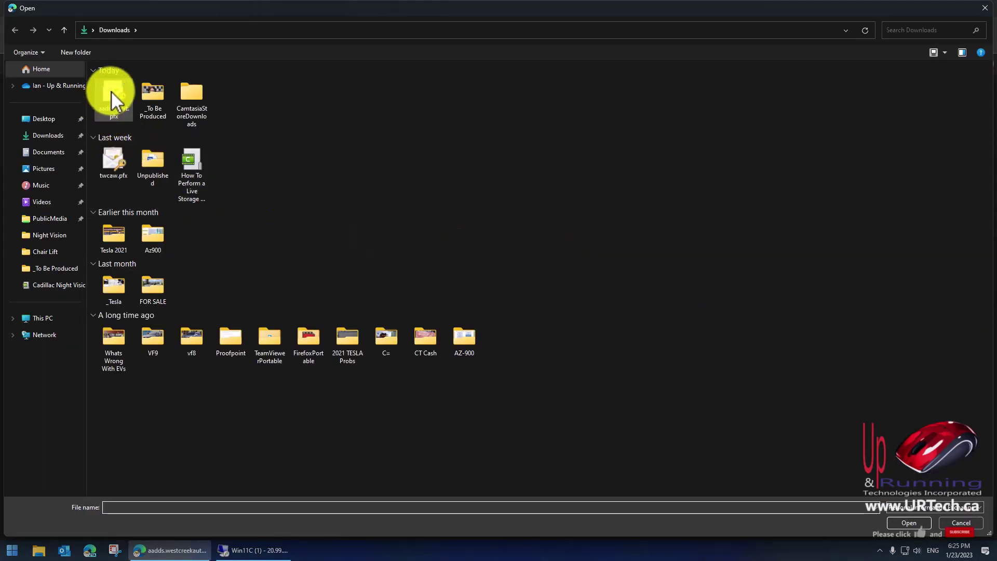
{"action": "double_click", "coordinate": [111, 91]}
{"action": "left_click_drag", "start_coordinate": [196, 325], "coordinate": [128, 337]}
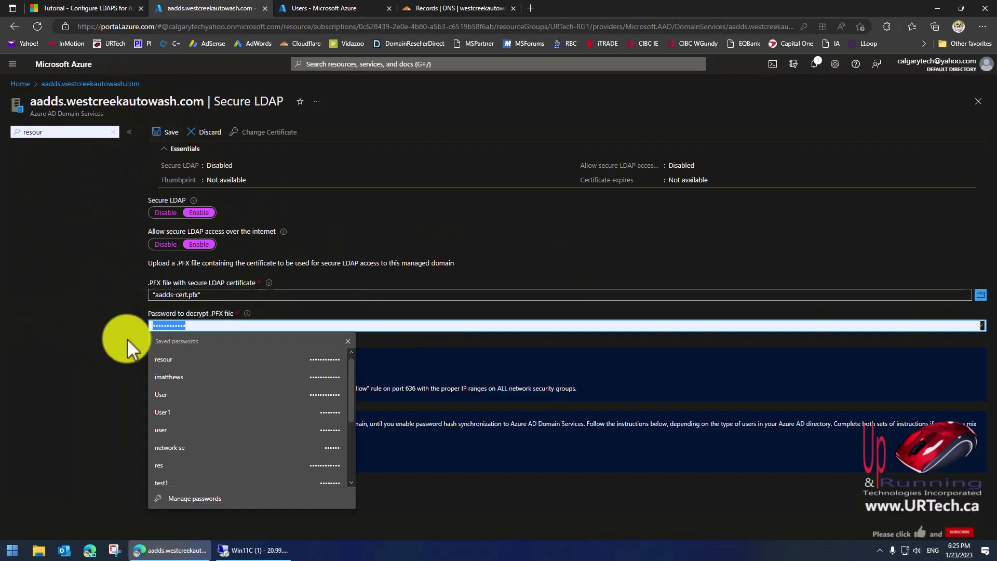
{"action": "type", "text": "•"}
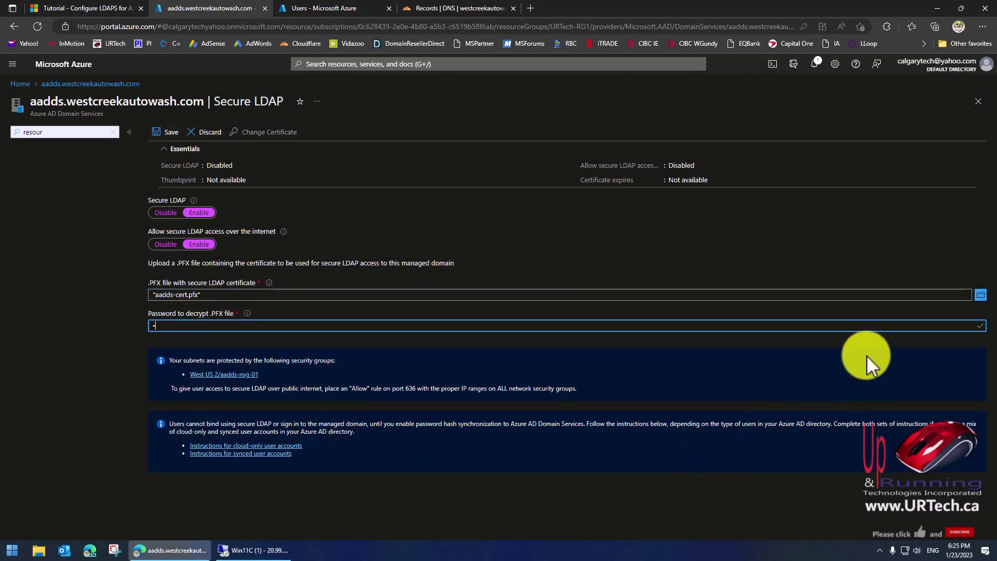
{"action": "left_click", "coordinate": [167, 132]}
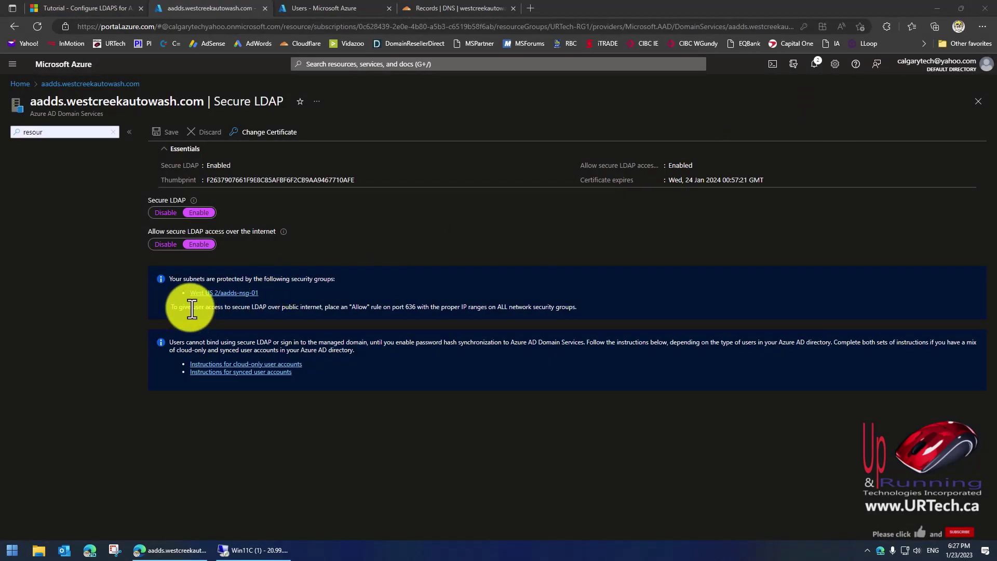
Review the note about the Allow rule on port 636, then return to the LDAPS tutorial.
{"action": "left_click_drag", "start_coordinate": [193, 308], "coordinate": [252, 308]}
{"action": "left_click_drag", "start_coordinate": [422, 309], "coordinate": [360, 301]}
{"action": "left_click", "coordinate": [408, 310]}
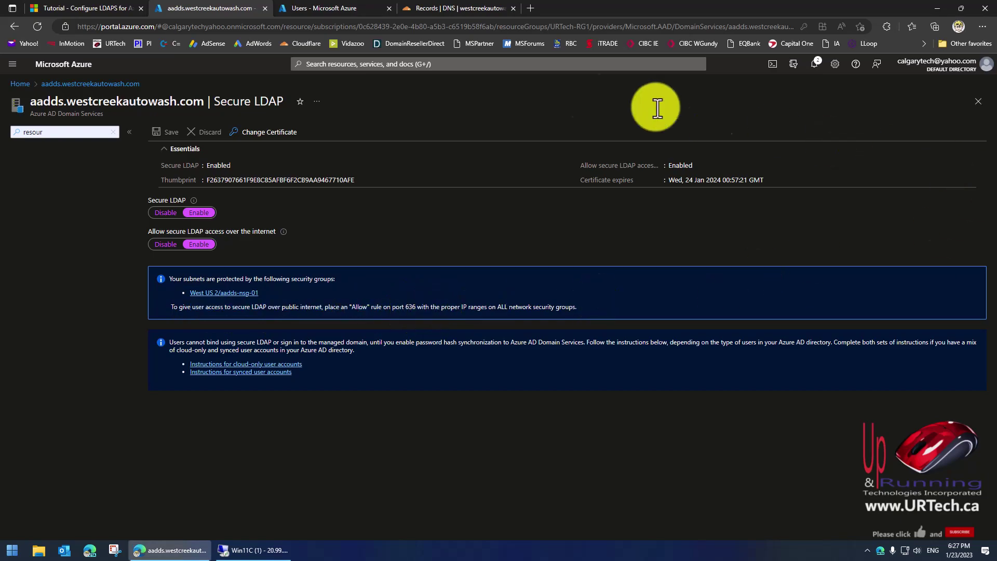
{"action": "left_click", "coordinate": [78, 8]}
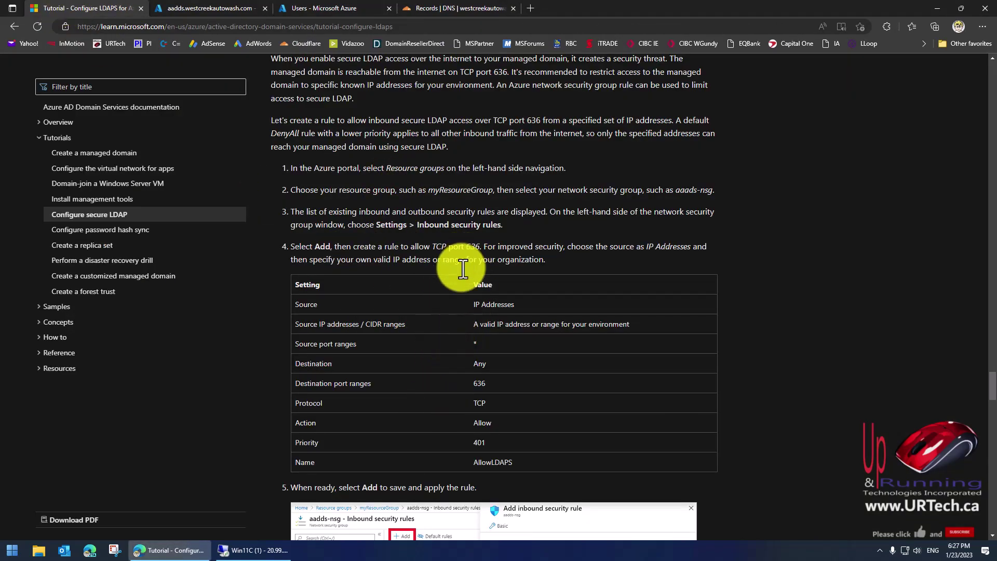
Scroll the tutorial down to the 'Test queries to the managed domain' section.
{"action": "scroll", "coordinate": [479, 344], "scroll_direction": "down", "scroll_amount": 7}
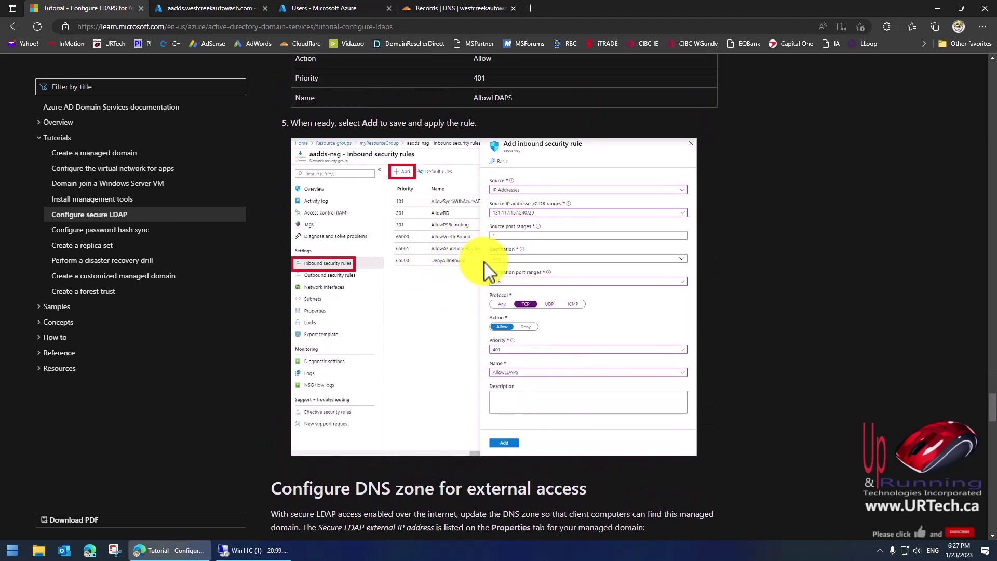
{"action": "scroll", "coordinate": [486, 262], "scroll_direction": "down", "scroll_amount": 3}
{"action": "scroll", "coordinate": [486, 262], "scroll_direction": "down", "scroll_amount": 3}
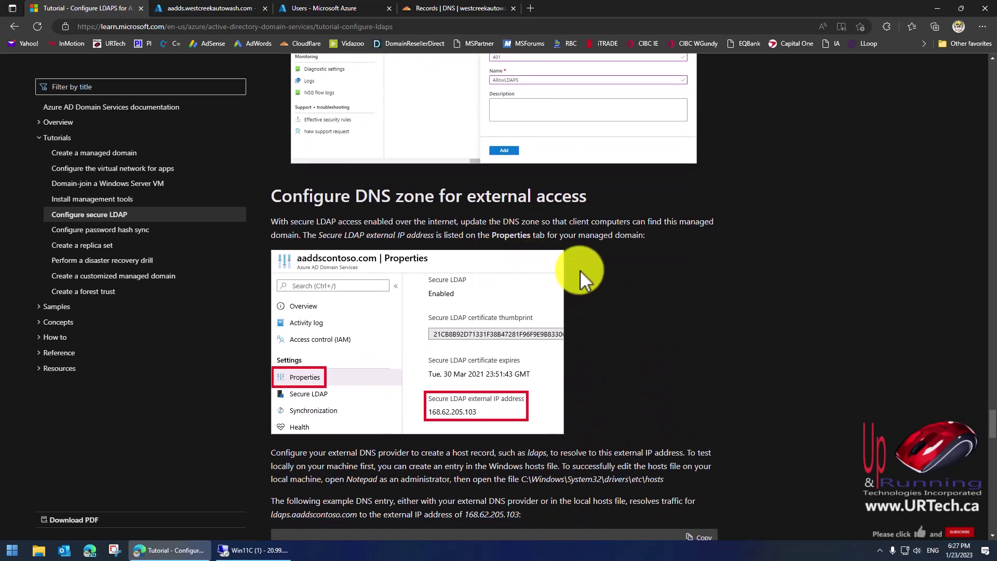
{"action": "scroll", "coordinate": [490, 245], "scroll_direction": "down", "scroll_amount": 10}
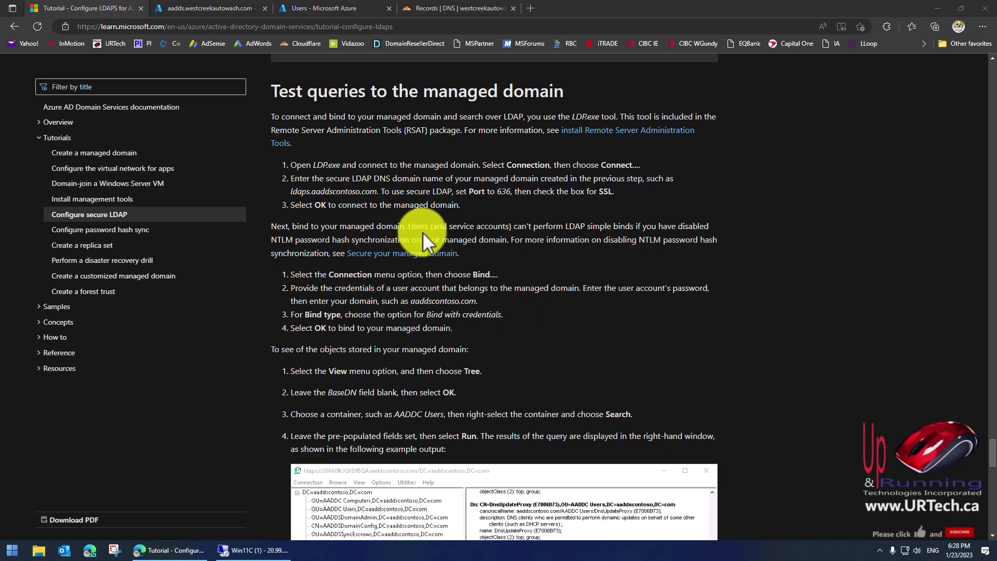
In the remote session, close File Explorer and the Certificates console without saving its settings.
{"action": "left_click", "coordinate": [260, 549]}
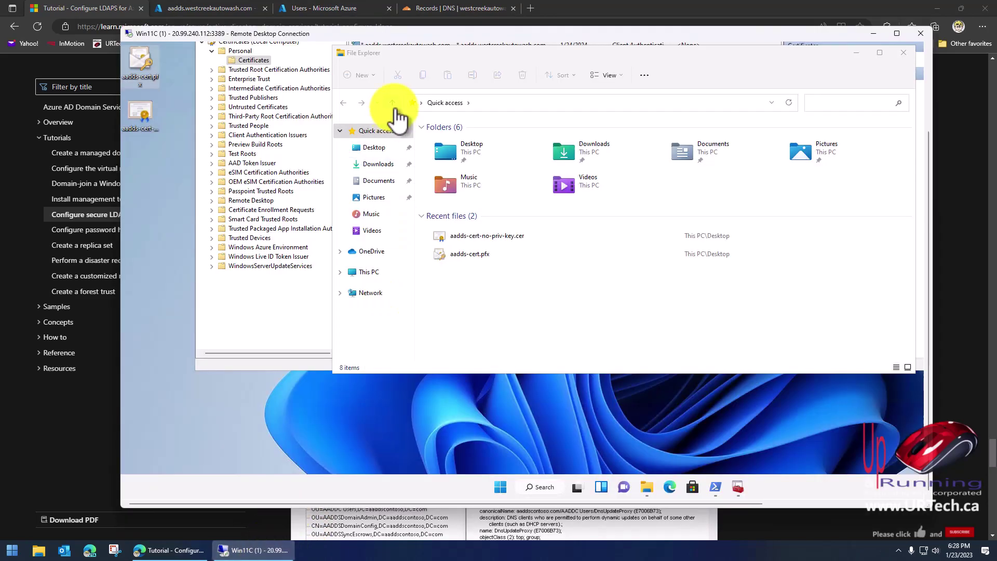
{"action": "left_click_drag", "start_coordinate": [547, 59], "coordinate": [494, 100]}
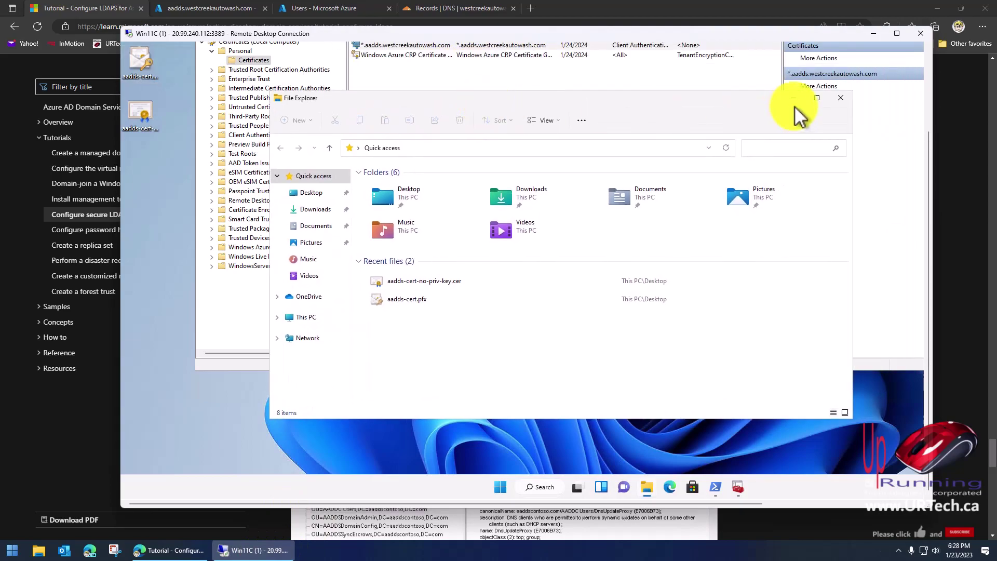
{"action": "left_click", "coordinate": [876, 101]}
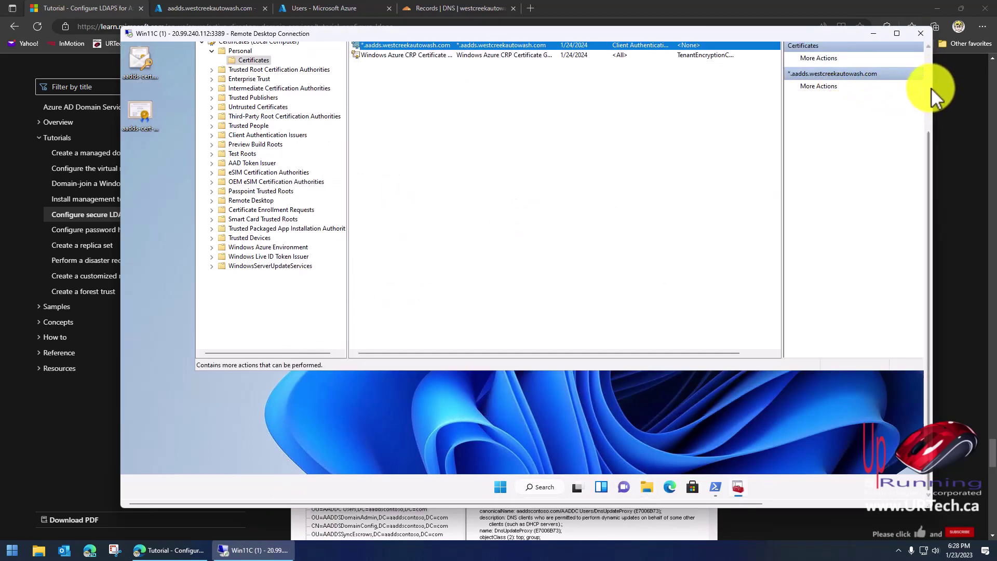
{"action": "left_click", "coordinate": [929, 83]}
{"action": "left_click", "coordinate": [917, 95]}
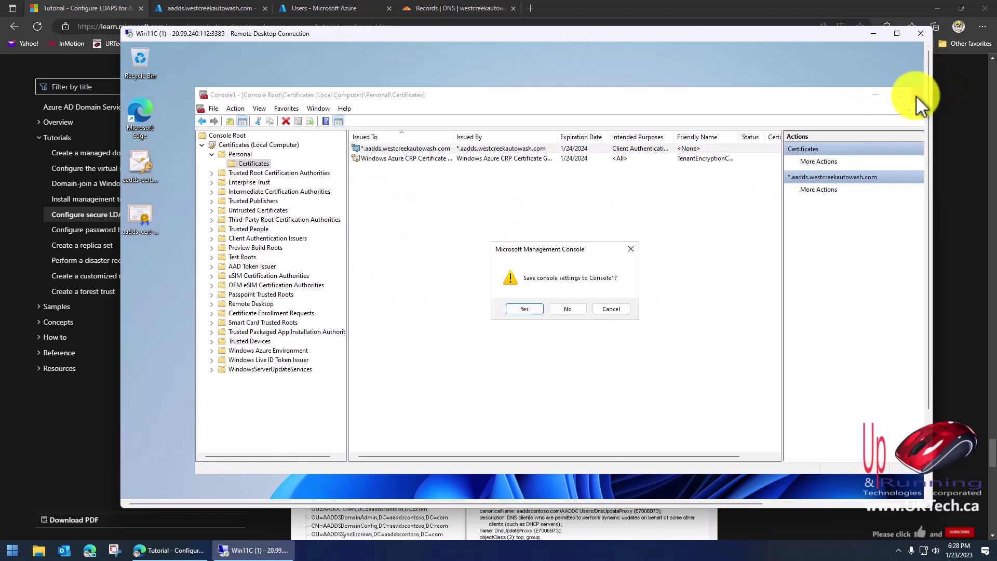
{"action": "left_click", "coordinate": [567, 310]}
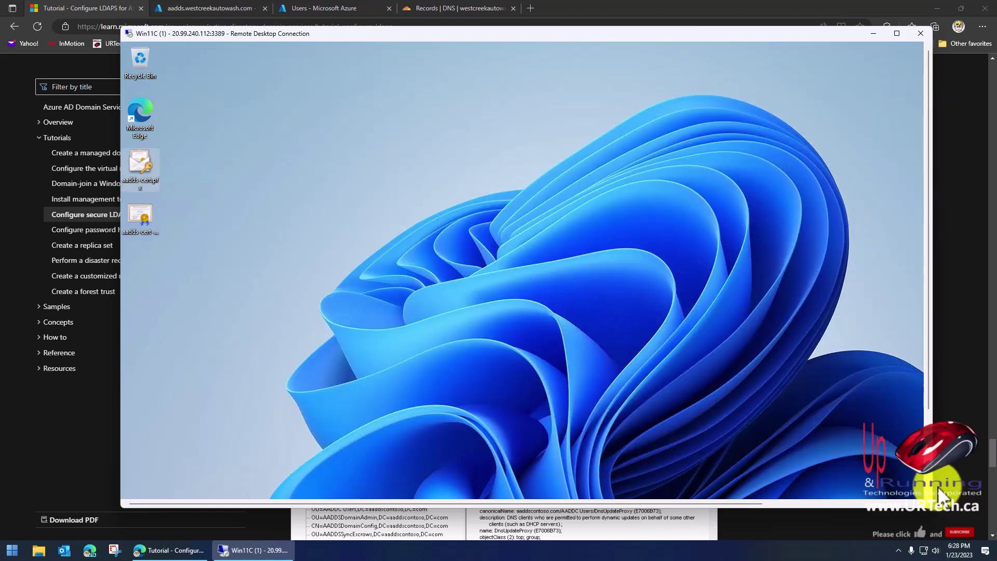
{"action": "left_click", "coordinate": [930, 470]}
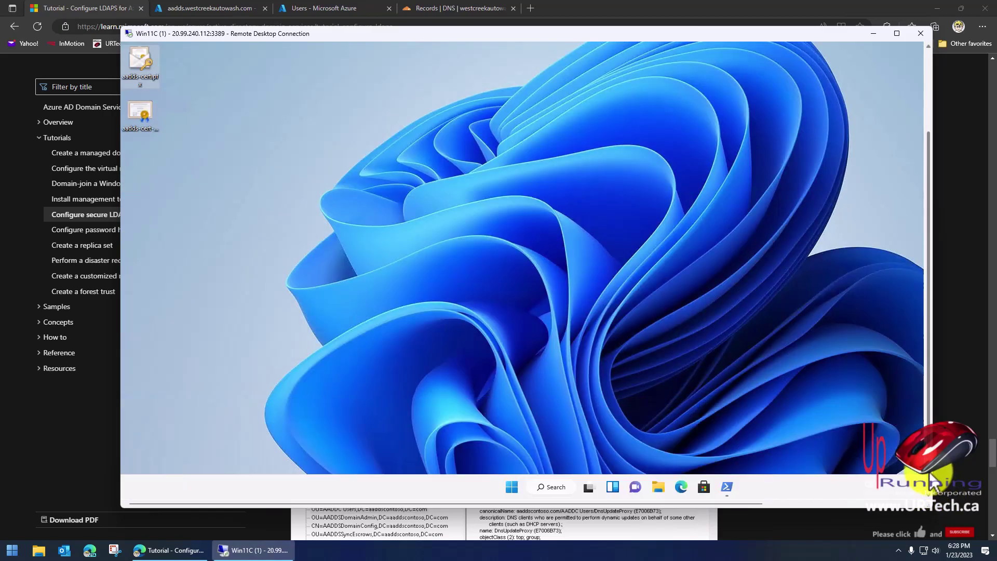
Run ldp in an admin Windows Terminal, see it isn't recognized, and close the terminal.
{"action": "left_click", "coordinate": [513, 489]}
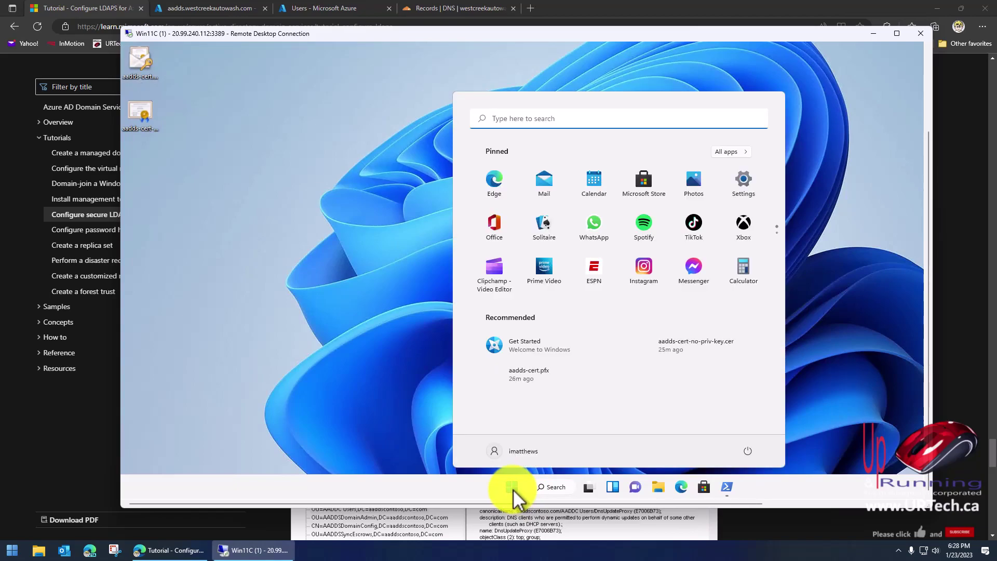
{"action": "right_click", "coordinate": [513, 491]}
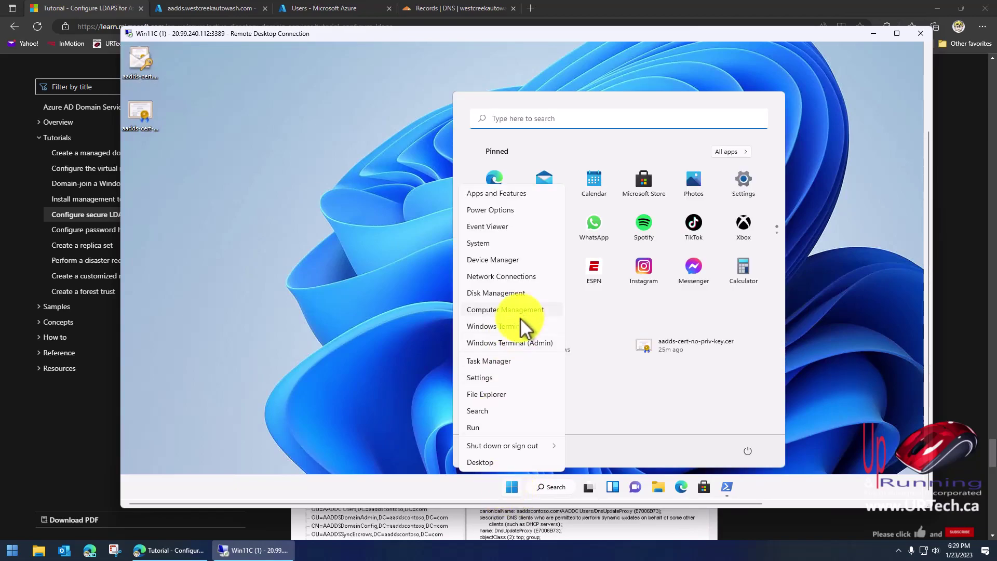
{"action": "left_click", "coordinate": [525, 344]}
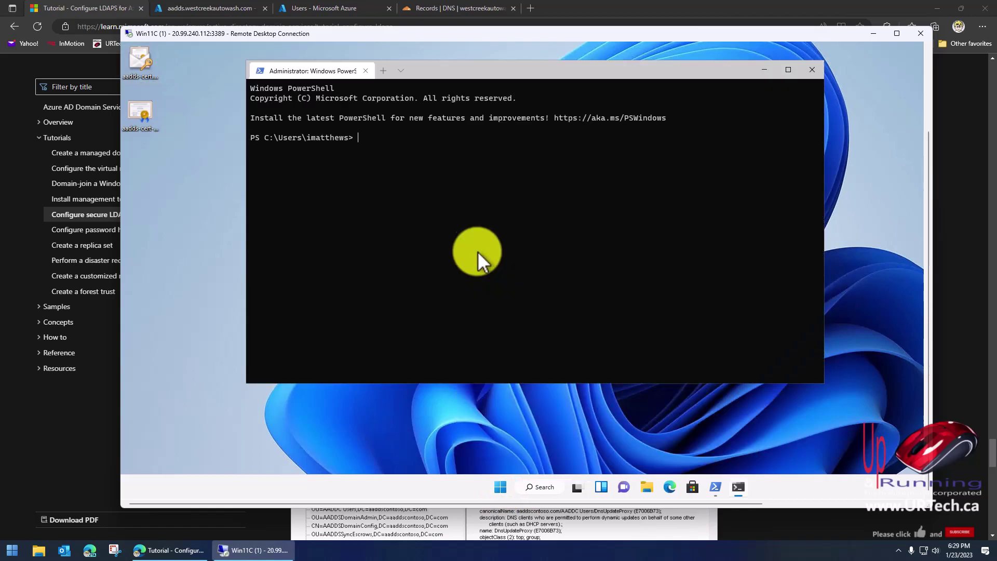
{"action": "type", "text": "ldp"}
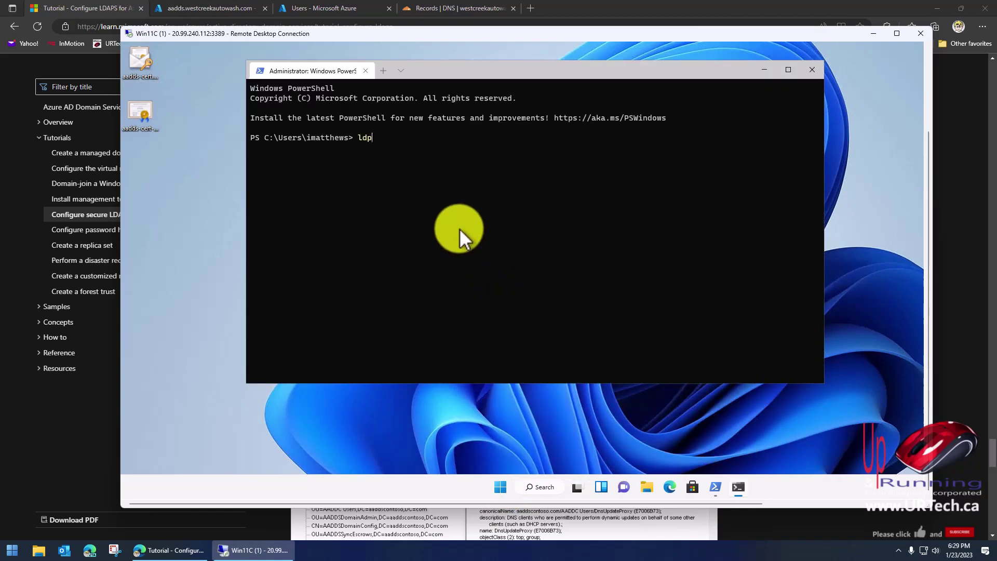
{"action": "key", "text": "Return"}
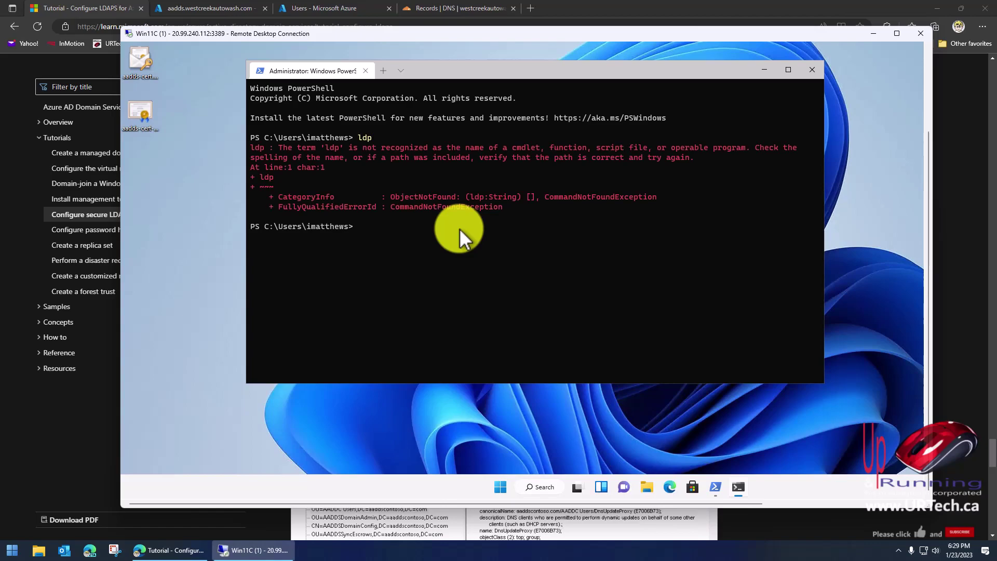
{"action": "left_click", "coordinate": [814, 70]}
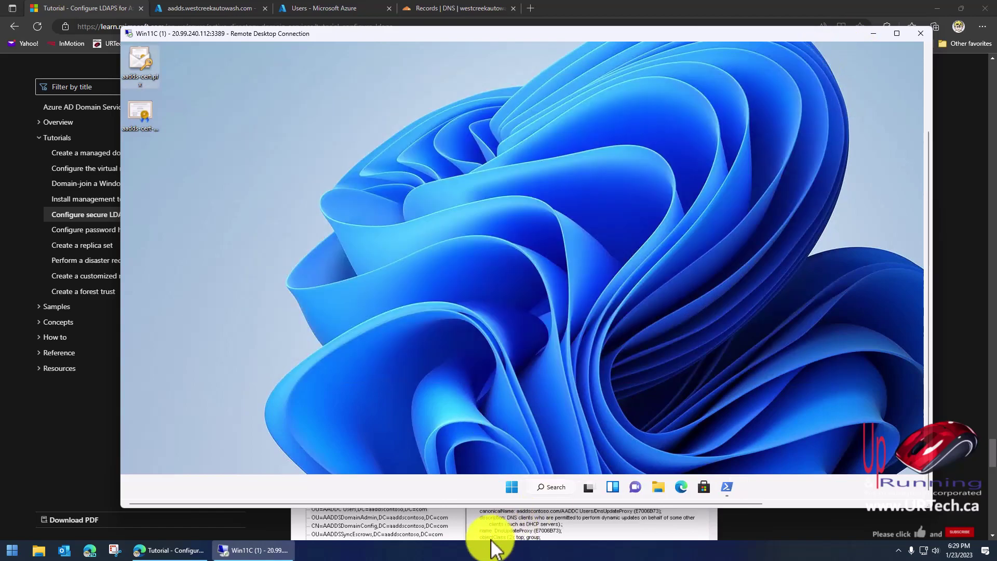
From Apps > Optional features, install RSAT: Active Directory Domain Services and Lightweight Directory Services Tools.
{"action": "right_click", "coordinate": [511, 486]}
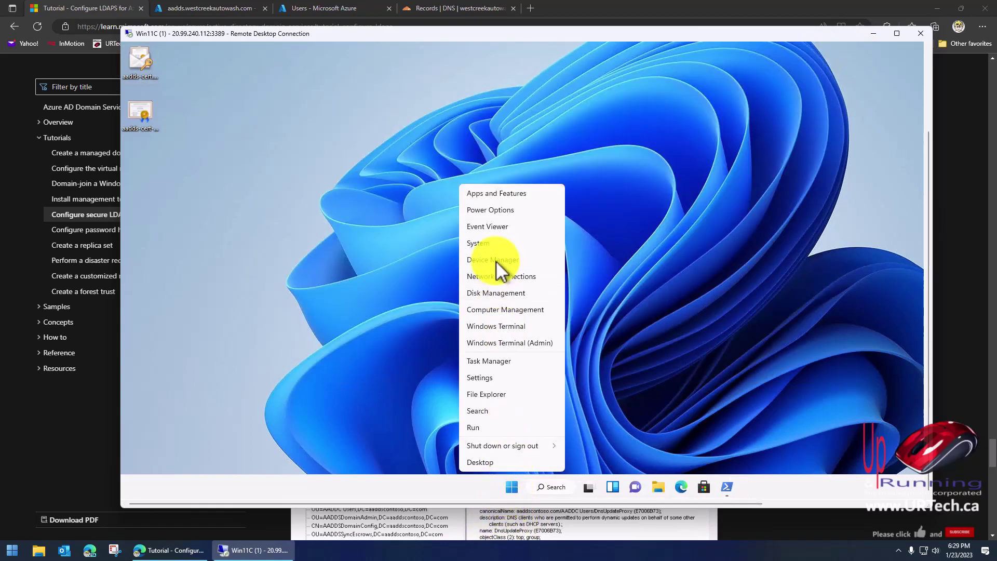
{"action": "left_click", "coordinate": [515, 197]}
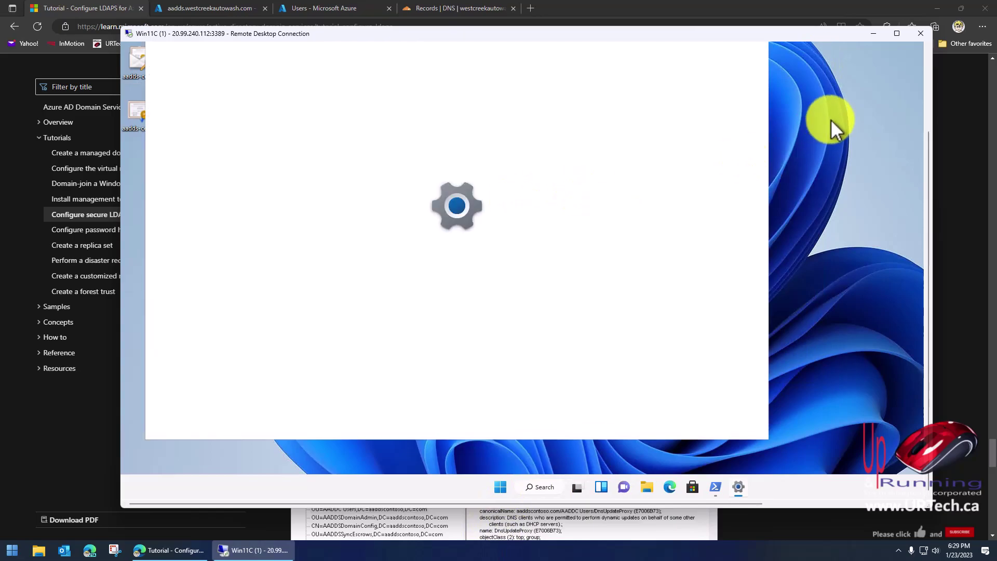
{"action": "left_click", "coordinate": [927, 71]}
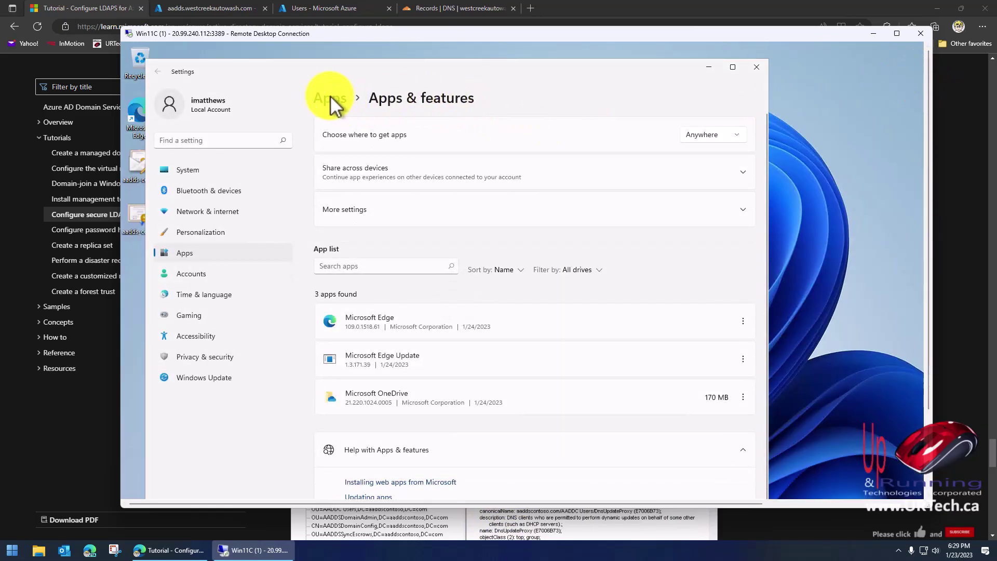
{"action": "left_click", "coordinate": [326, 99]}
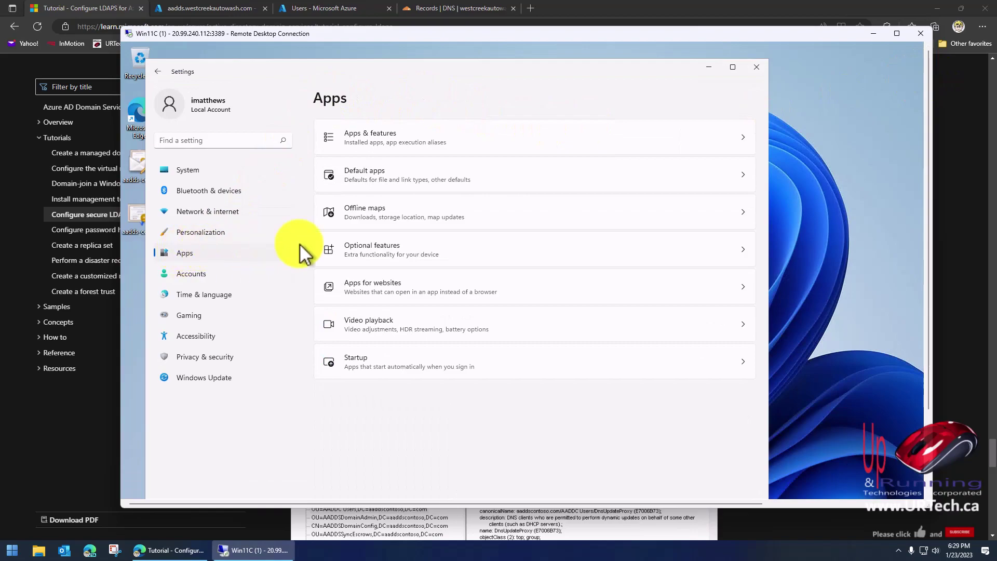
{"action": "left_click", "coordinate": [394, 249]}
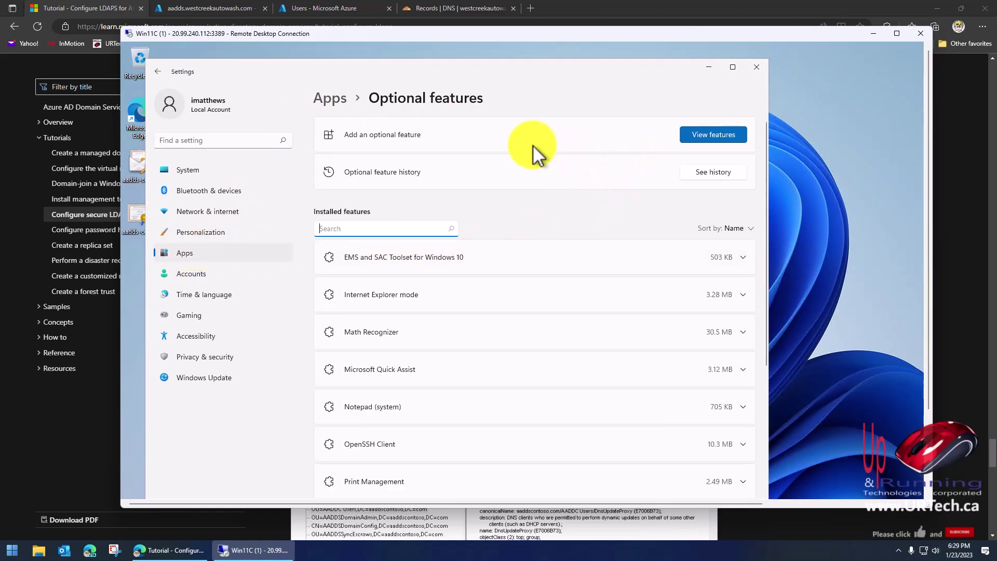
{"action": "left_click", "coordinate": [696, 133]}
{"action": "type", "text": "rsat"}
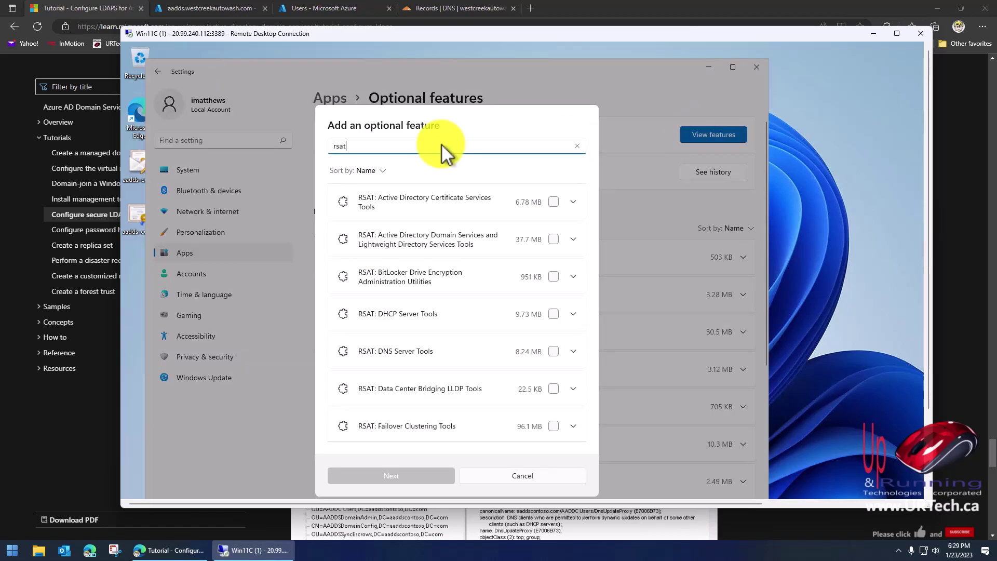
{"action": "left_click", "coordinate": [551, 240]}
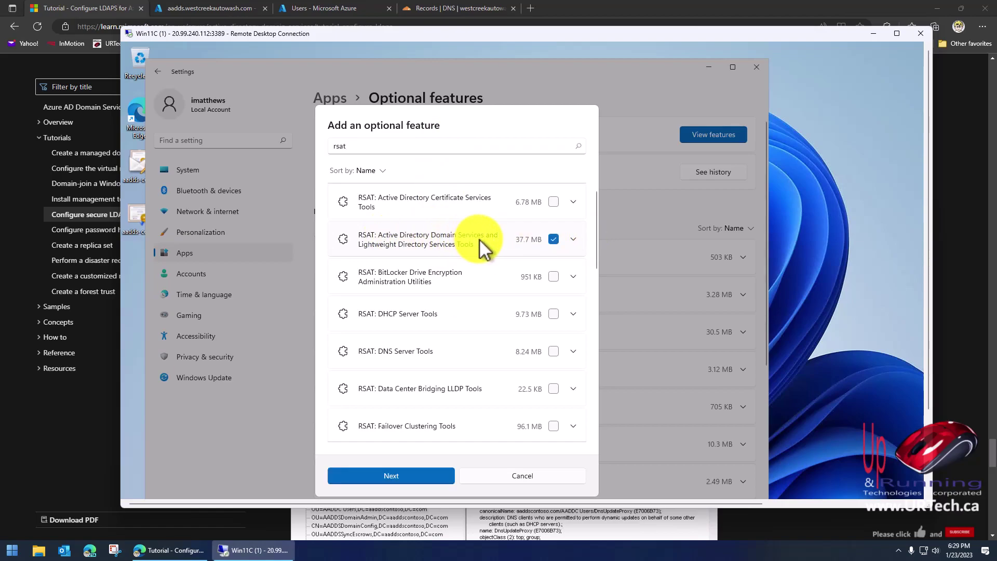
{"action": "left_click", "coordinate": [398, 477]}
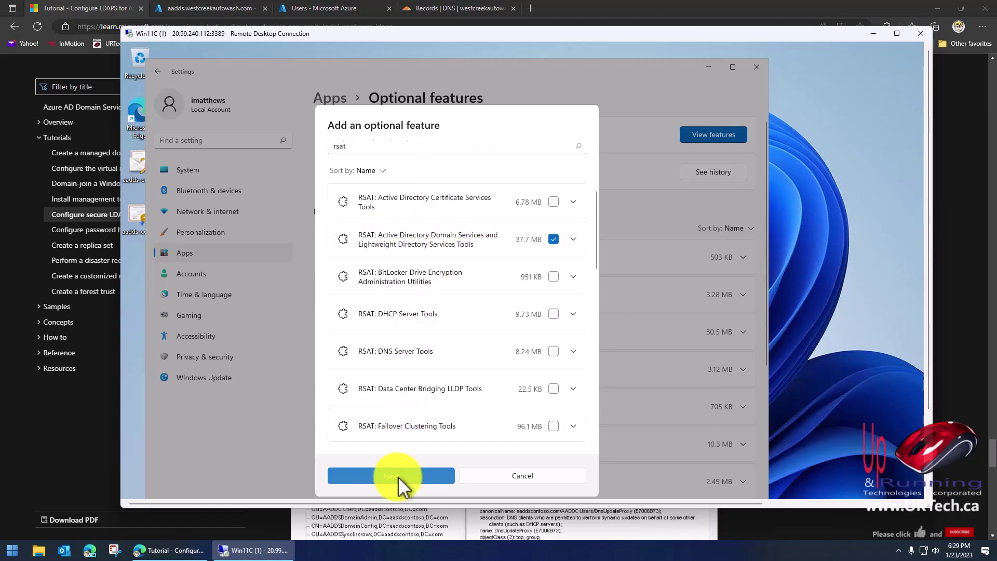
{"action": "left_click", "coordinate": [400, 475]}
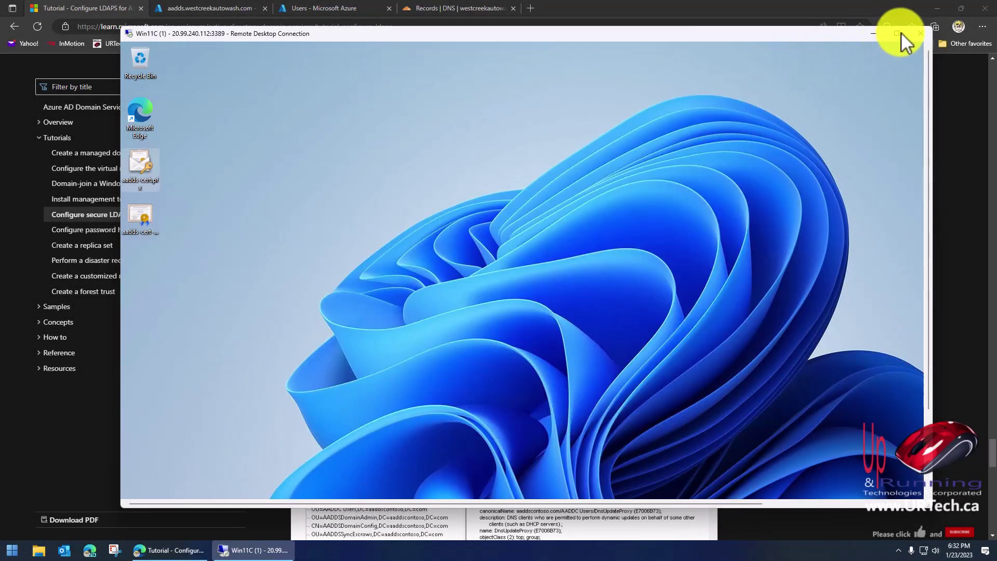
Maximize the remote desktop, launch Ldp from an administrator PowerShell and enlarge its window.
{"action": "left_click", "coordinate": [899, 34]}
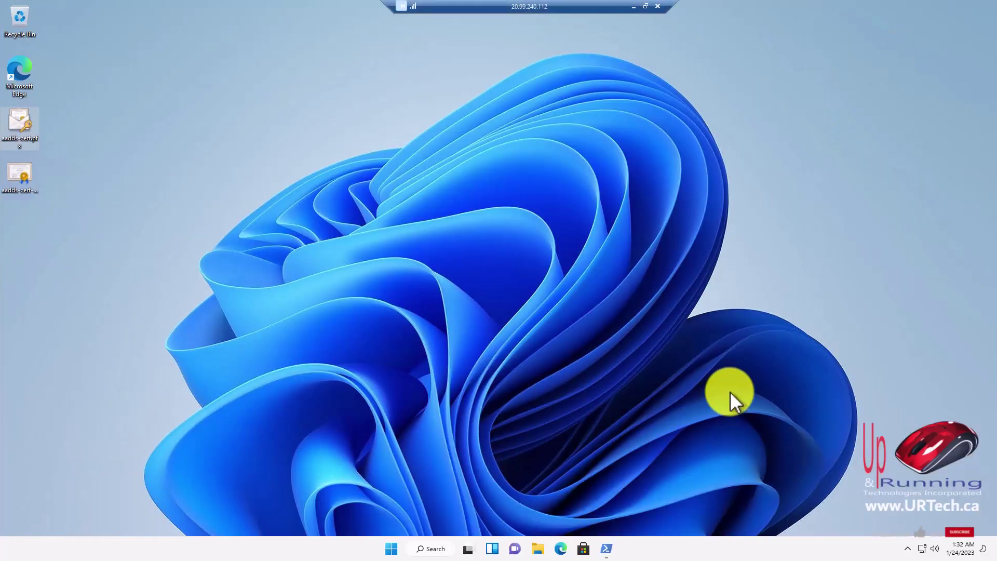
{"action": "right_click", "coordinate": [391, 552]}
{"action": "left_click", "coordinate": [395, 404]}
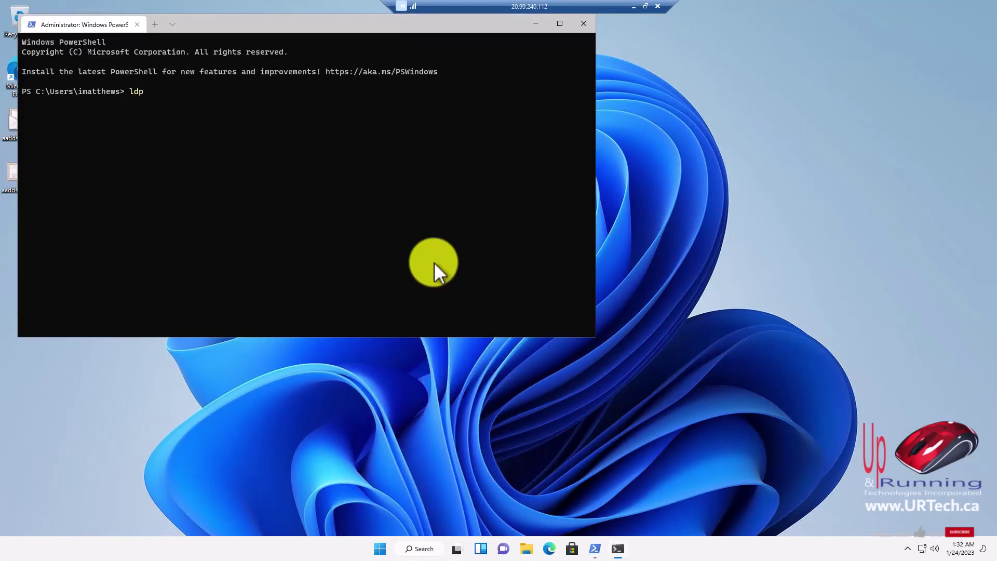
{"action": "key", "text": "Return"}
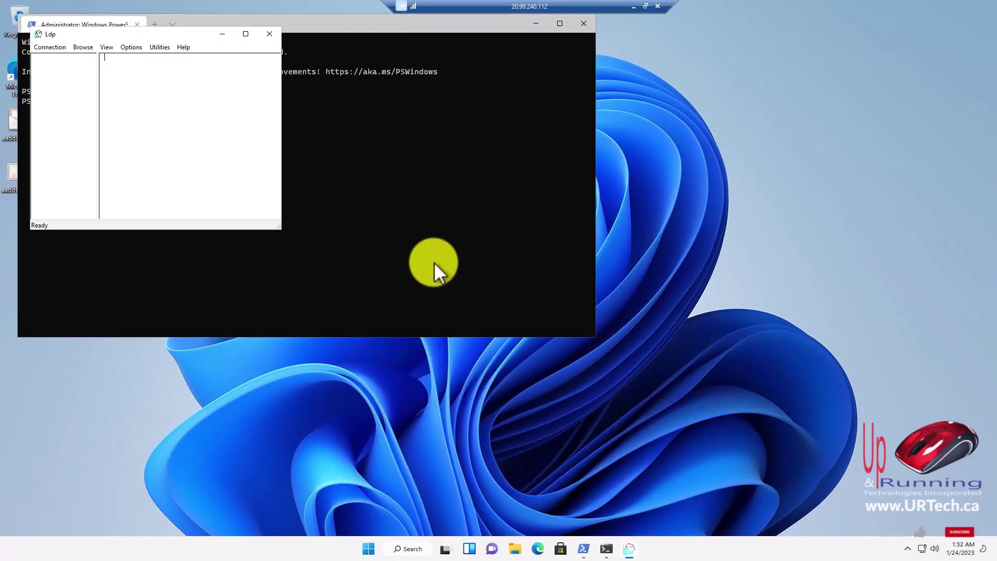
{"action": "left_click_drag", "start_coordinate": [280, 229], "coordinate": [546, 340]}
Connect Ldp to aadds.westcreekautowash.com on port 636 with SSL enabled.
{"action": "left_click", "coordinate": [51, 47]}
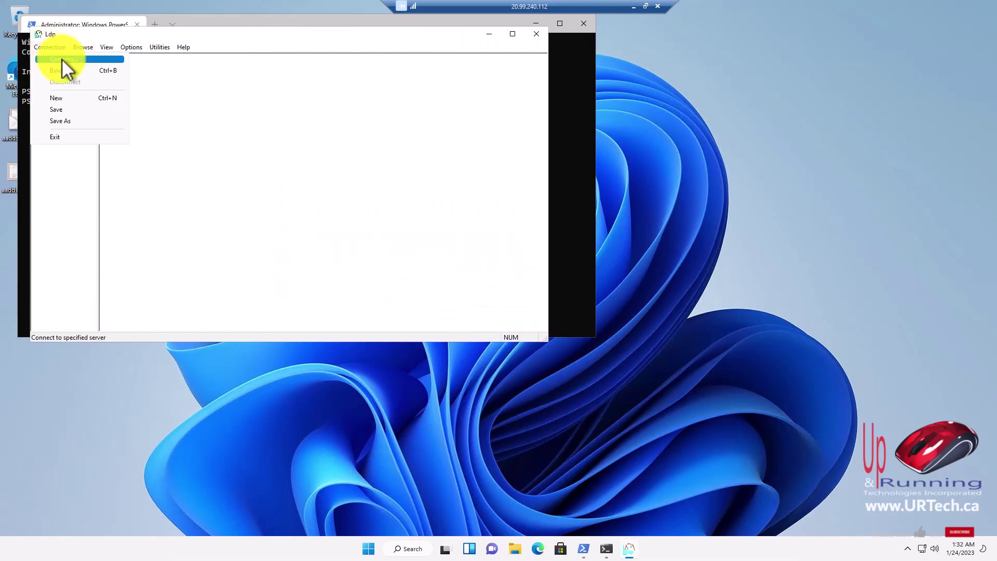
{"action": "left_click", "coordinate": [63, 60]}
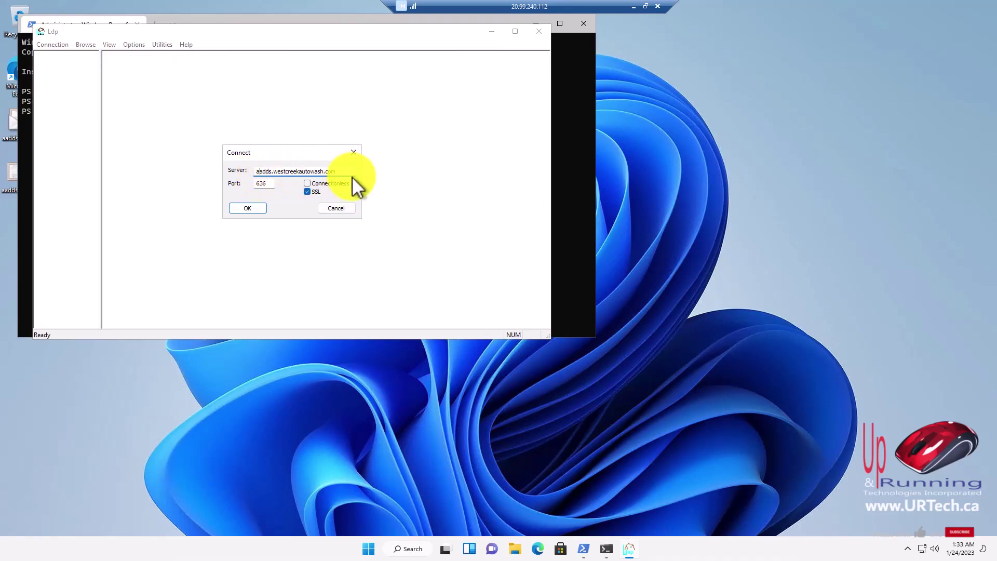
{"action": "left_click", "coordinate": [266, 184]}
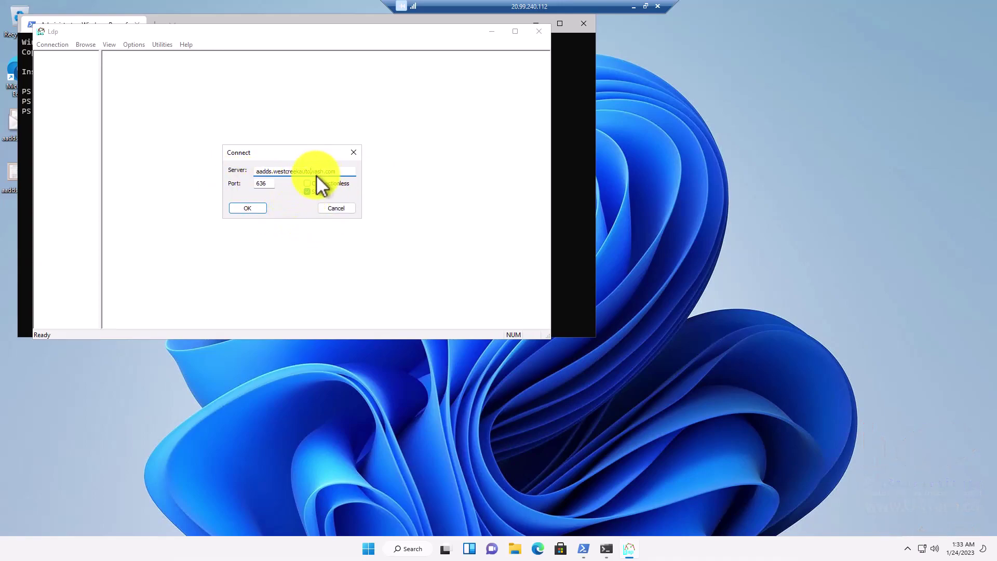
{"action": "left_click", "coordinate": [254, 208]}
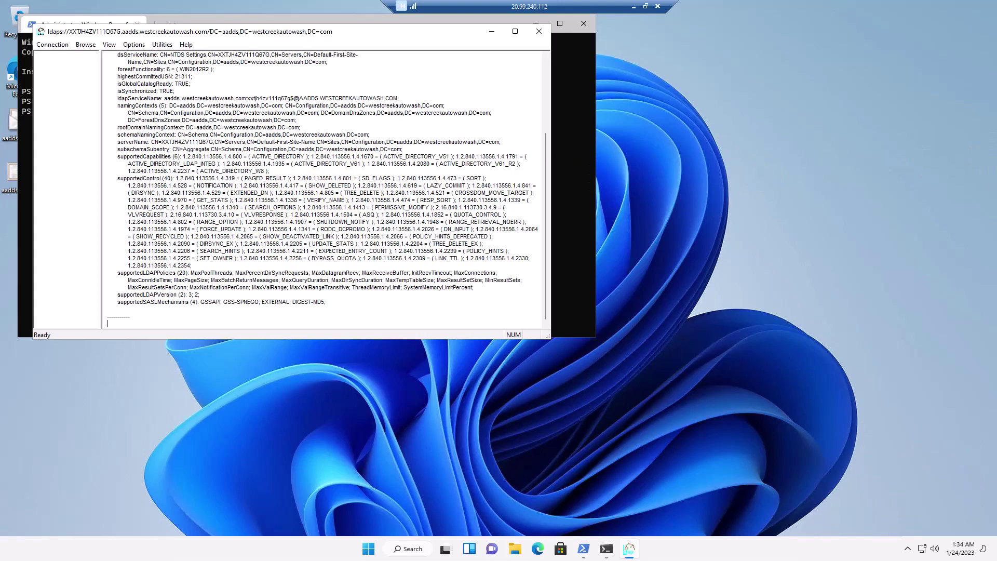
{"action": "left_click", "coordinate": [46, 45]}
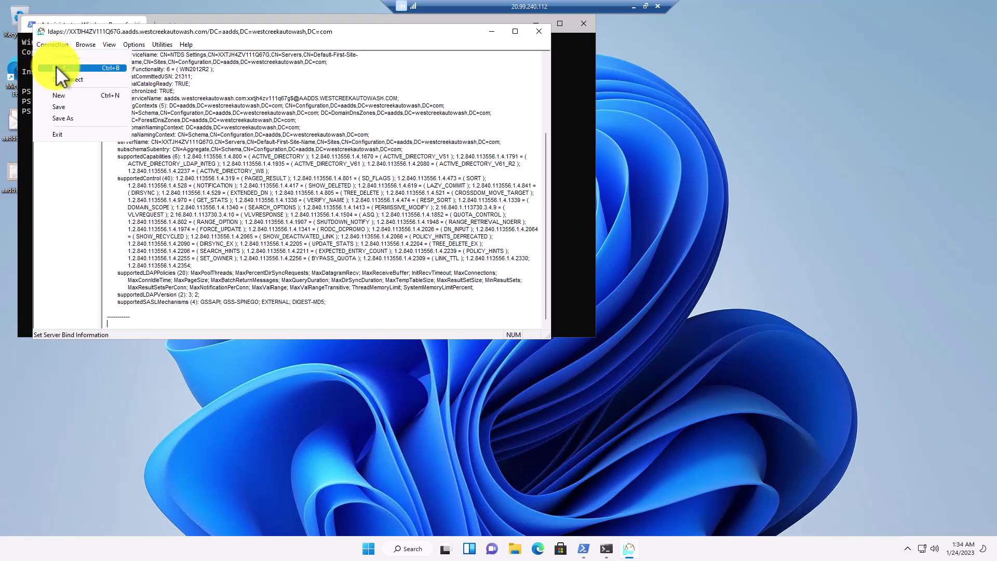
Bind in Ldp using the domain user's credentials, then exit Ldp.
{"action": "left_click", "coordinate": [56, 68]}
{"action": "left_click", "coordinate": [233, 194]}
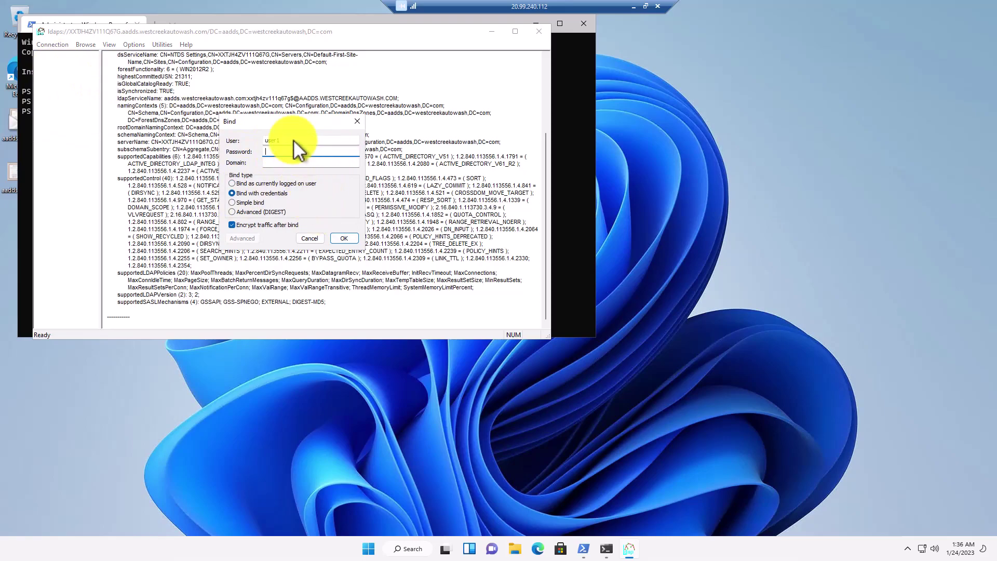
{"action": "key", "text": "ctrl+v"}
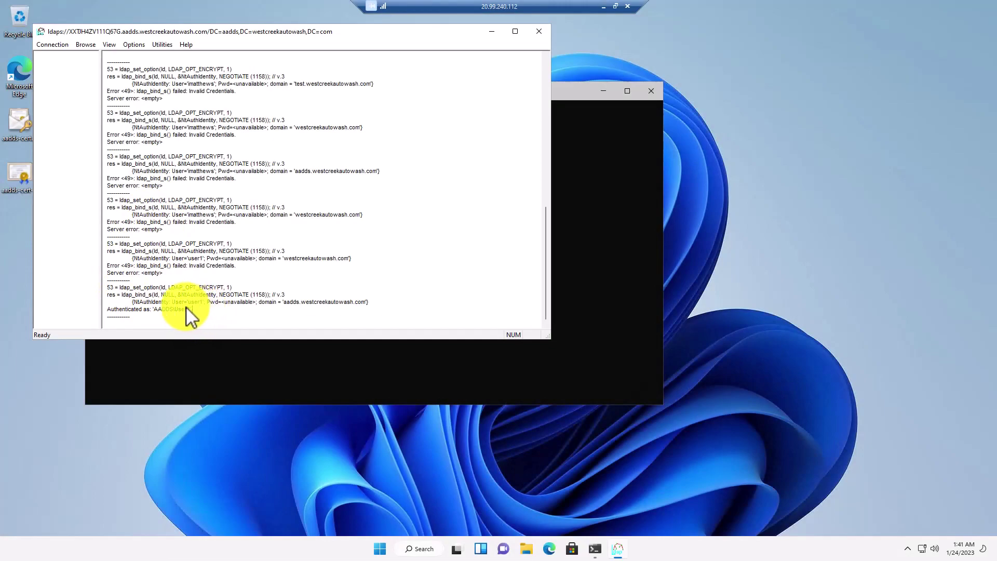
{"action": "left_click", "coordinate": [162, 302]}
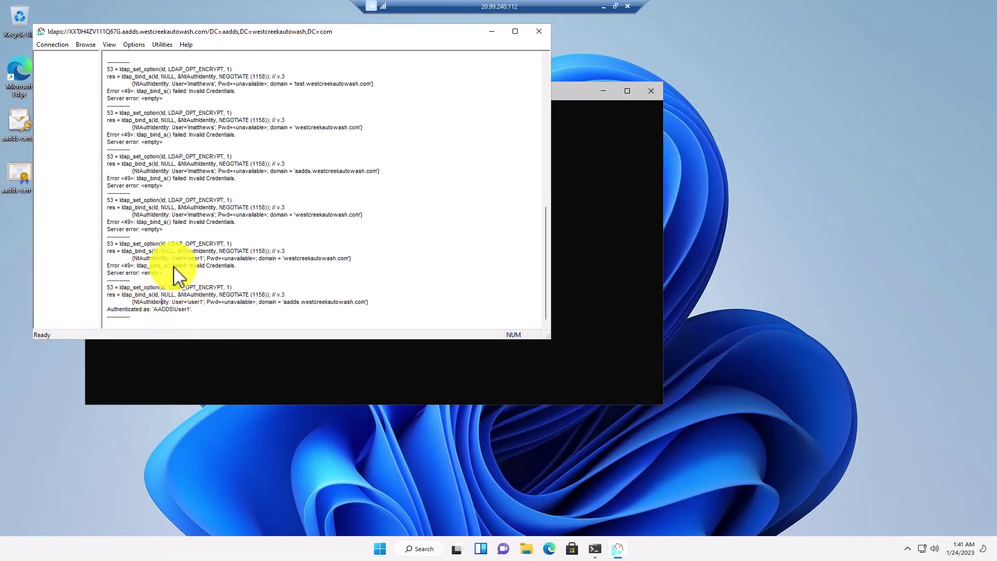
{"action": "left_click", "coordinate": [41, 45]}
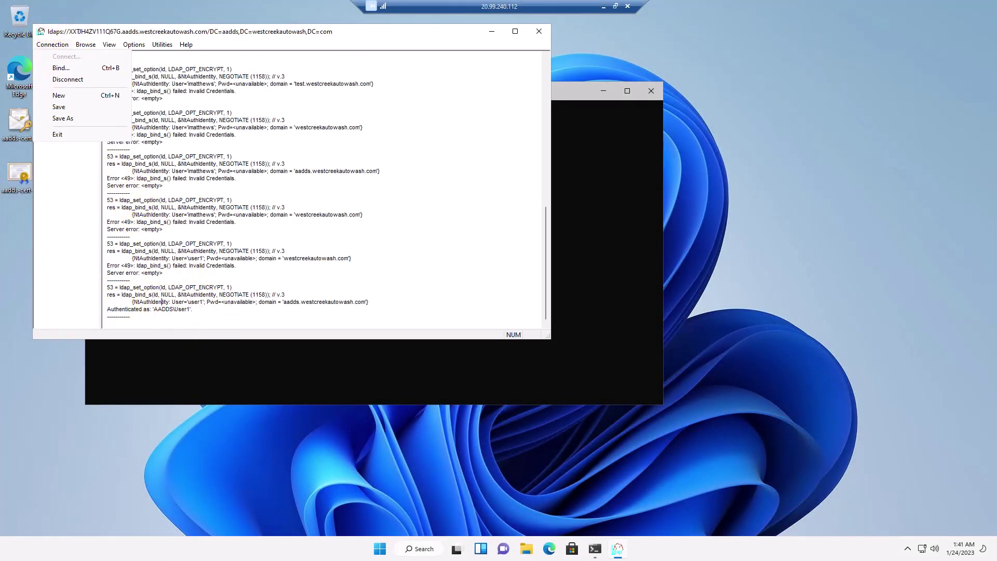
{"action": "left_click", "coordinate": [538, 33]}
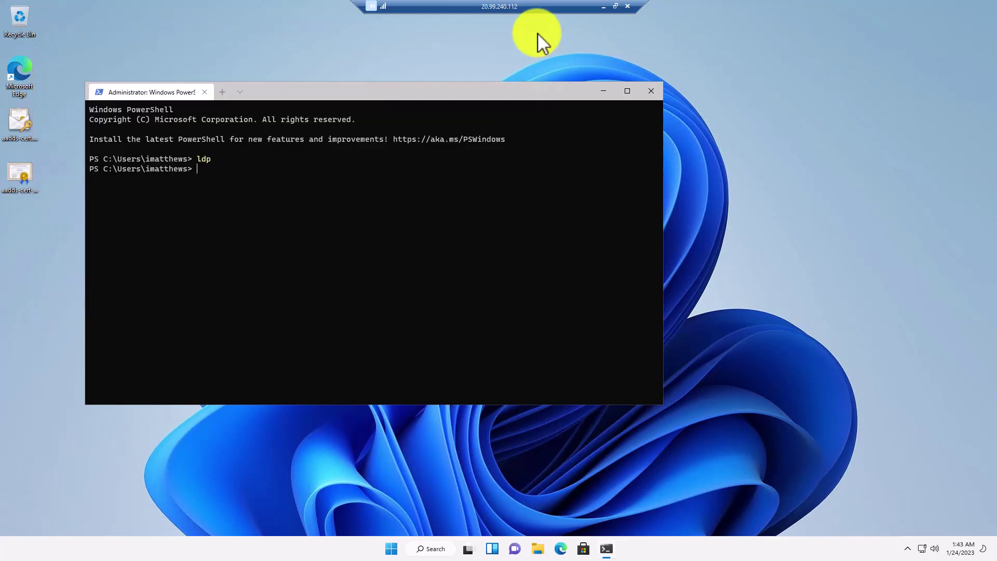
Close PowerShell and open the computer name/domain change dialog from Settings > About.
{"action": "left_click", "coordinate": [652, 91]}
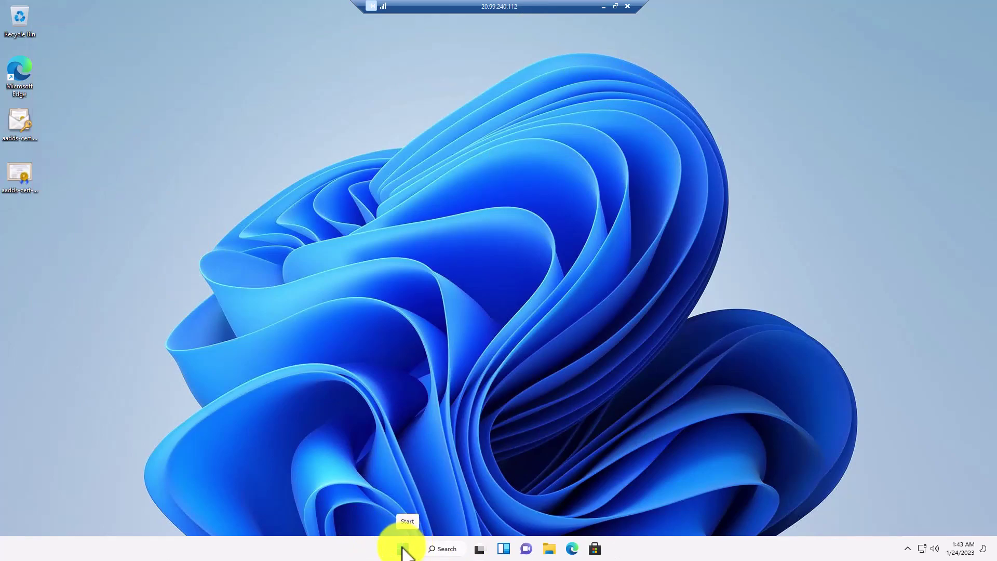
{"action": "right_click", "coordinate": [403, 548]}
{"action": "left_click", "coordinate": [381, 440]}
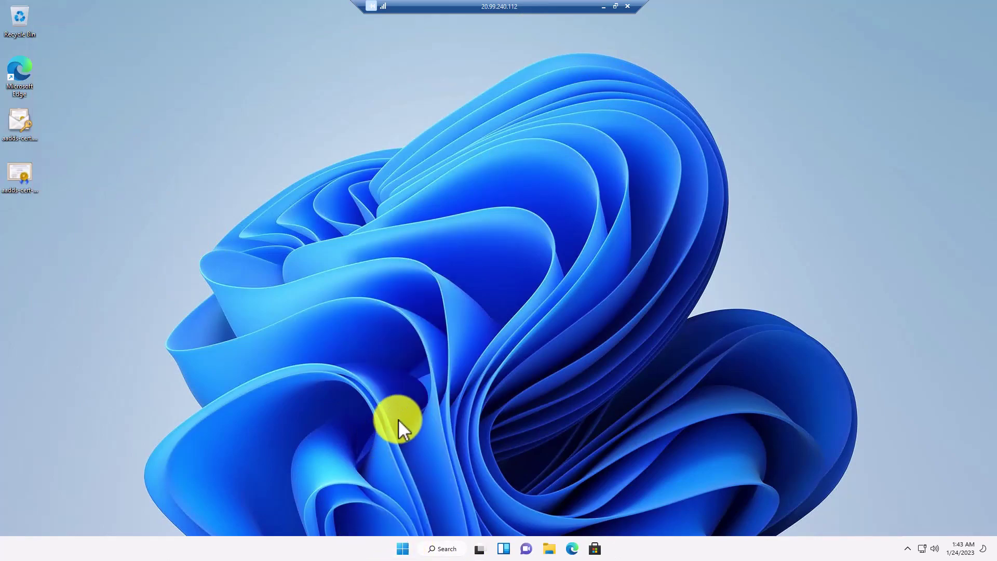
{"action": "scroll", "coordinate": [337, 426], "scroll_direction": "down", "scroll_amount": 5}
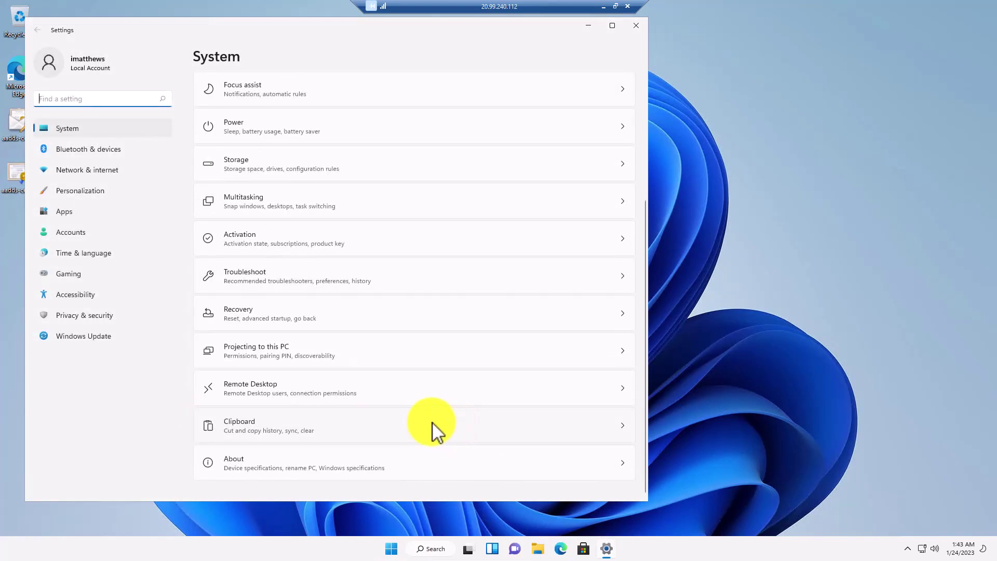
{"action": "left_click", "coordinate": [314, 470]}
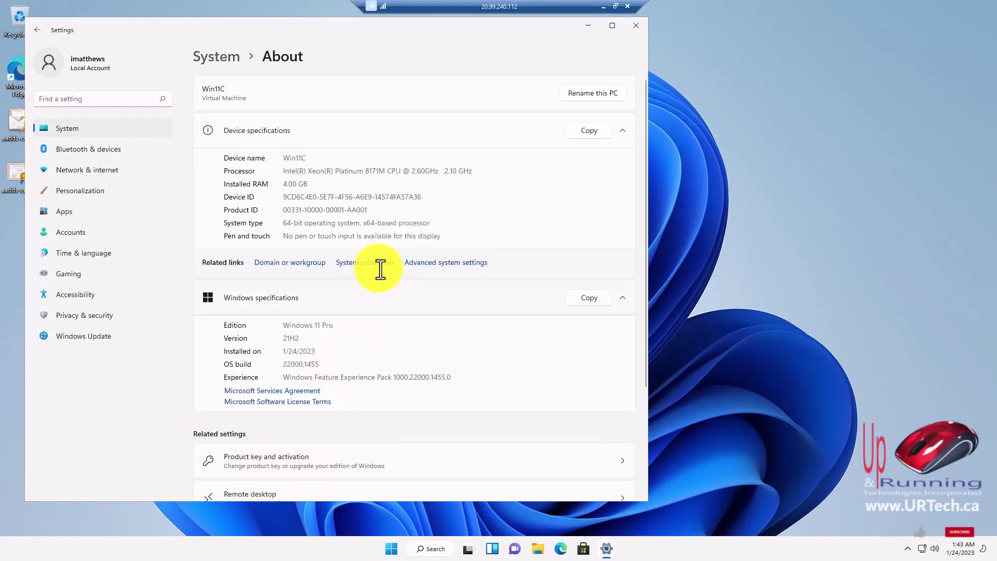
{"action": "left_click", "coordinate": [298, 264]}
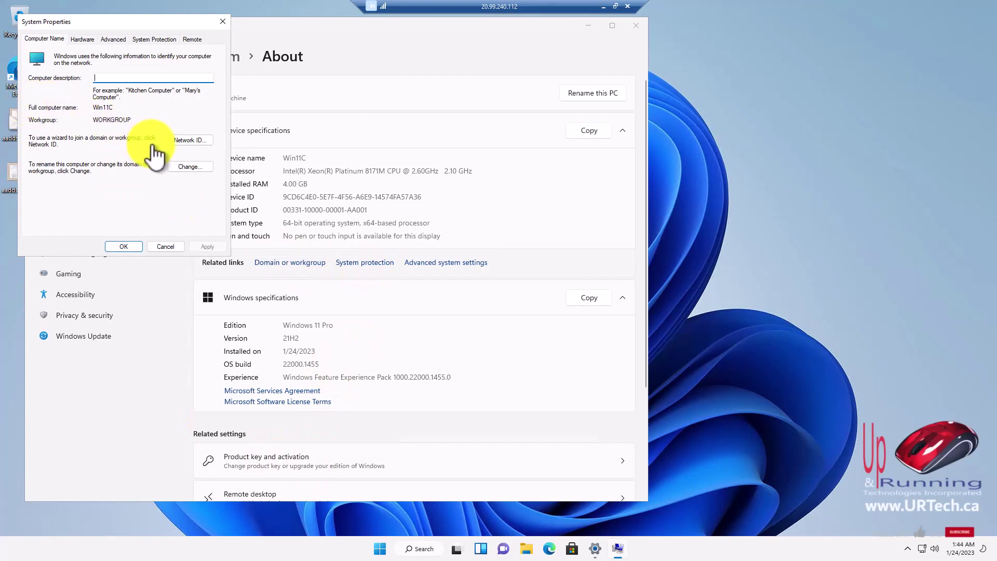
{"action": "left_click", "coordinate": [188, 166]}
Join the PC to aadds.westcreekautowash.com with the admin account's credentials and restart it.
{"action": "left_click", "coordinate": [62, 163]}
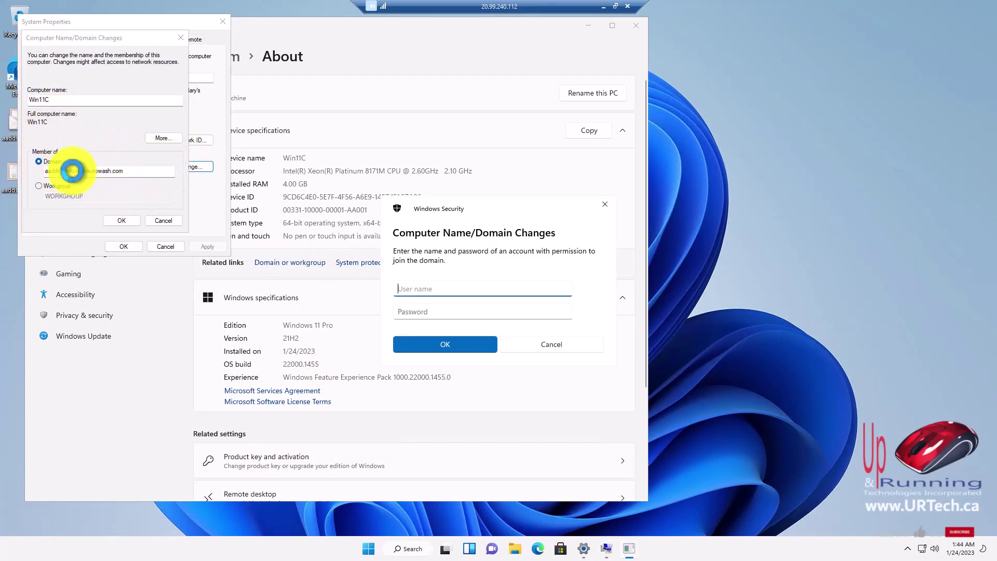
{"action": "left_click", "coordinate": [477, 295]}
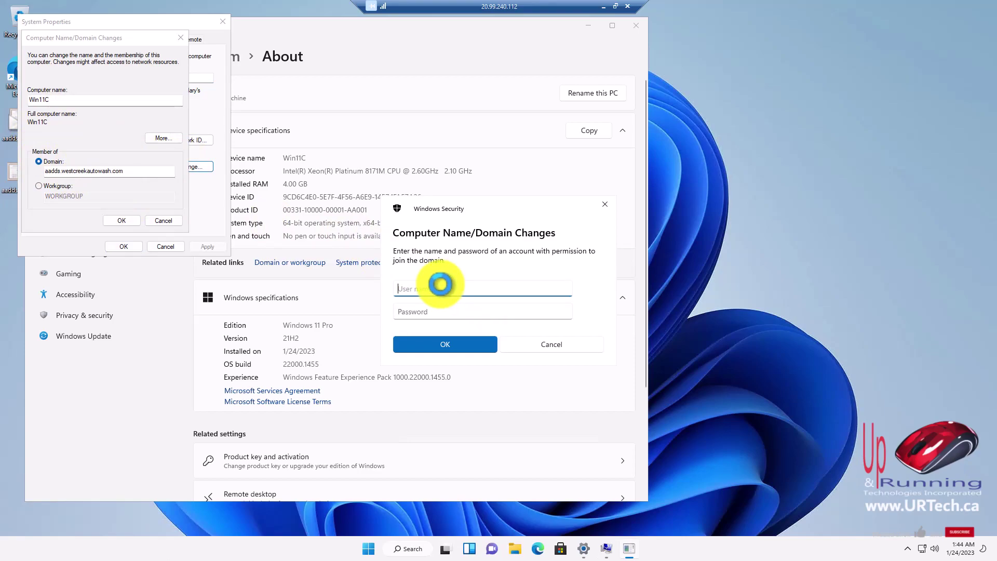
{"action": "key", "text": "Tab"}
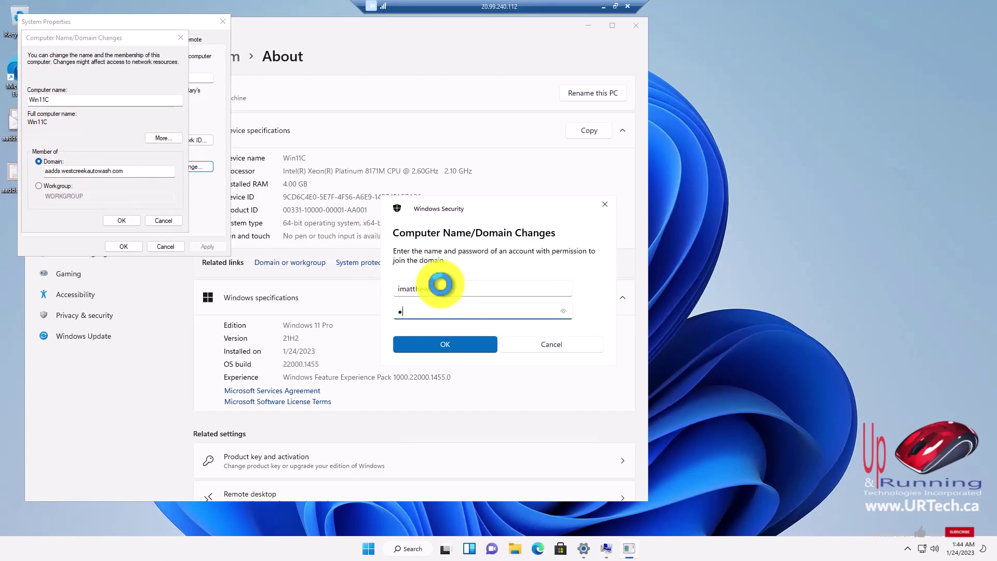
{"action": "type", "text": "•••••"}
{"action": "key", "text": "Return"}
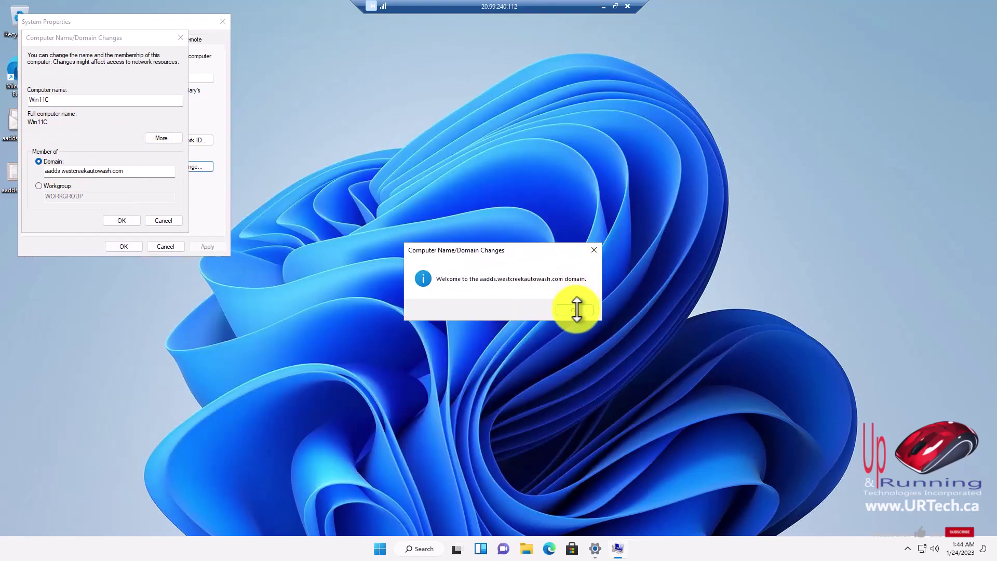
{"action": "left_click", "coordinate": [577, 310]}
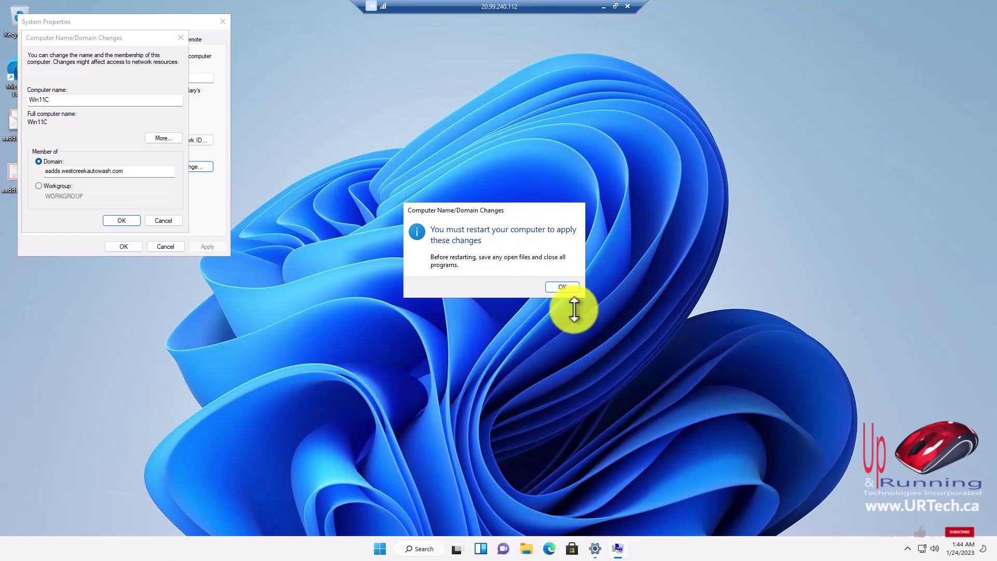
{"action": "left_click", "coordinate": [566, 286]}
{"action": "left_click", "coordinate": [124, 246]}
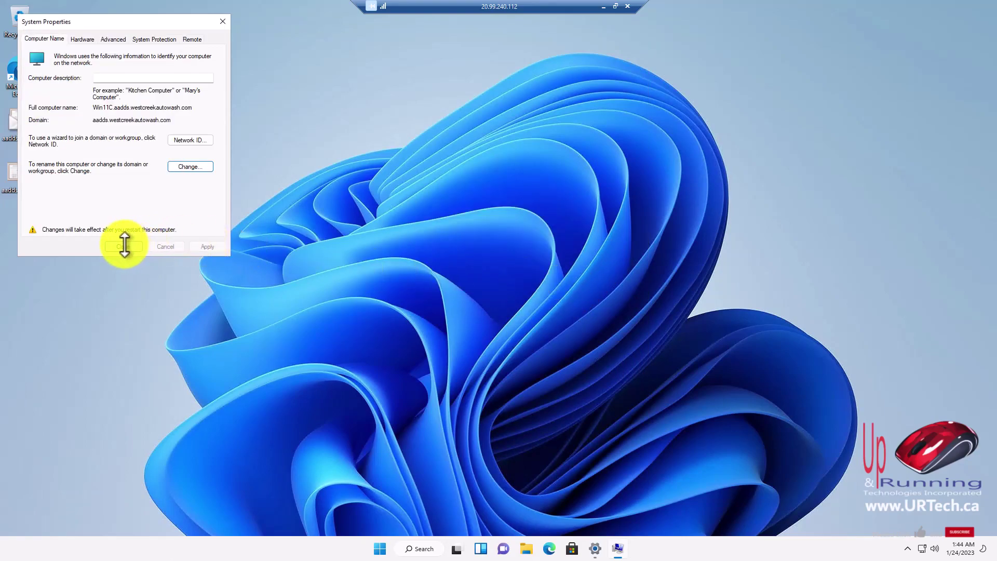
{"action": "left_click", "coordinate": [429, 285]}
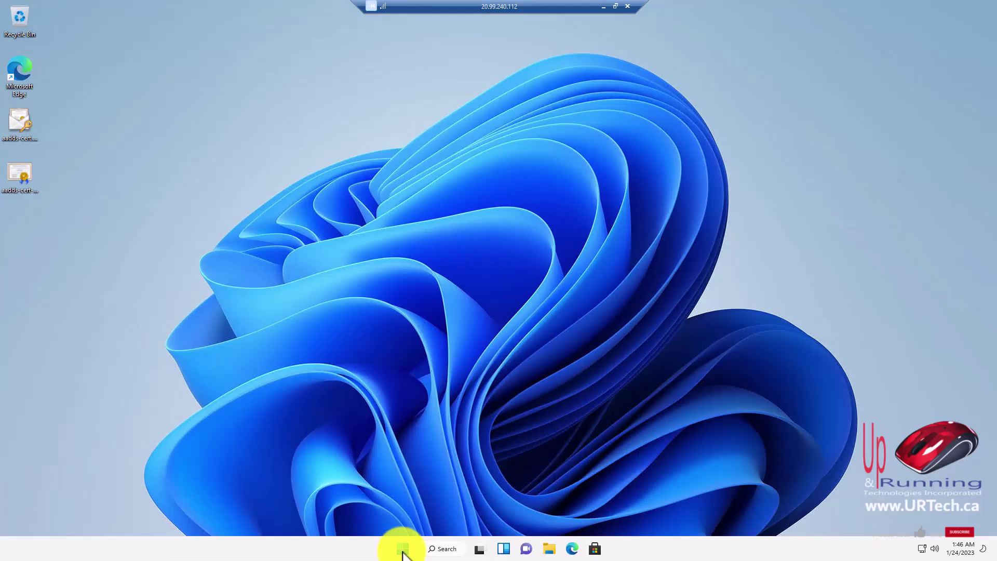
{"action": "right_click", "coordinate": [402, 552]}
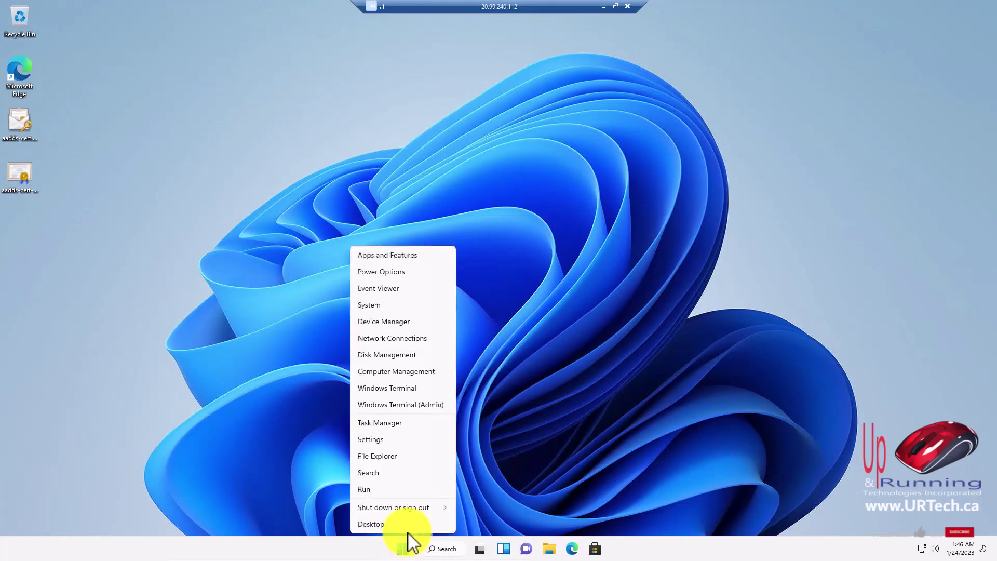
{"action": "left_click", "coordinate": [384, 441]}
{"action": "scroll", "coordinate": [263, 370], "scroll_direction": "down", "scroll_amount": 3}
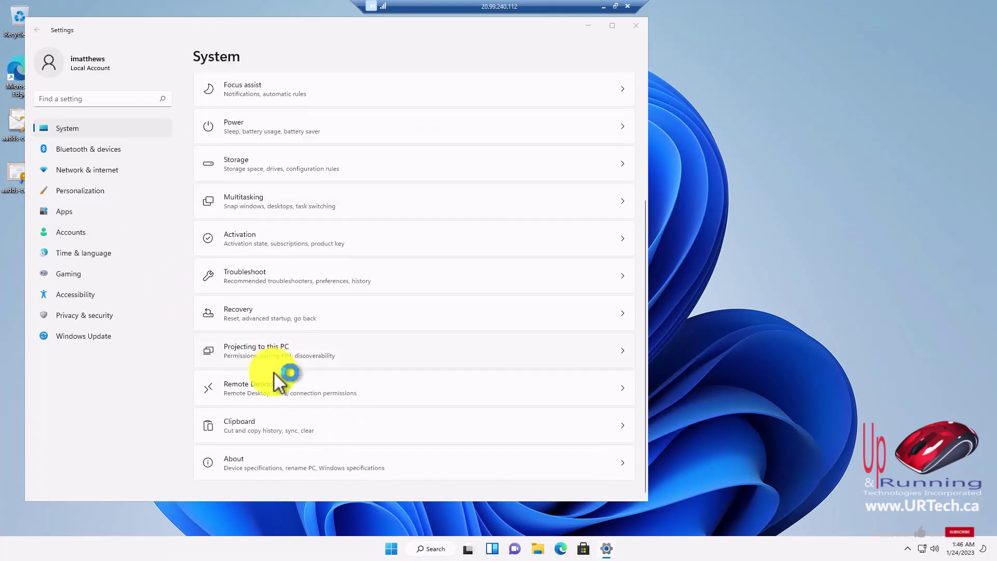
{"action": "left_click", "coordinate": [276, 452]}
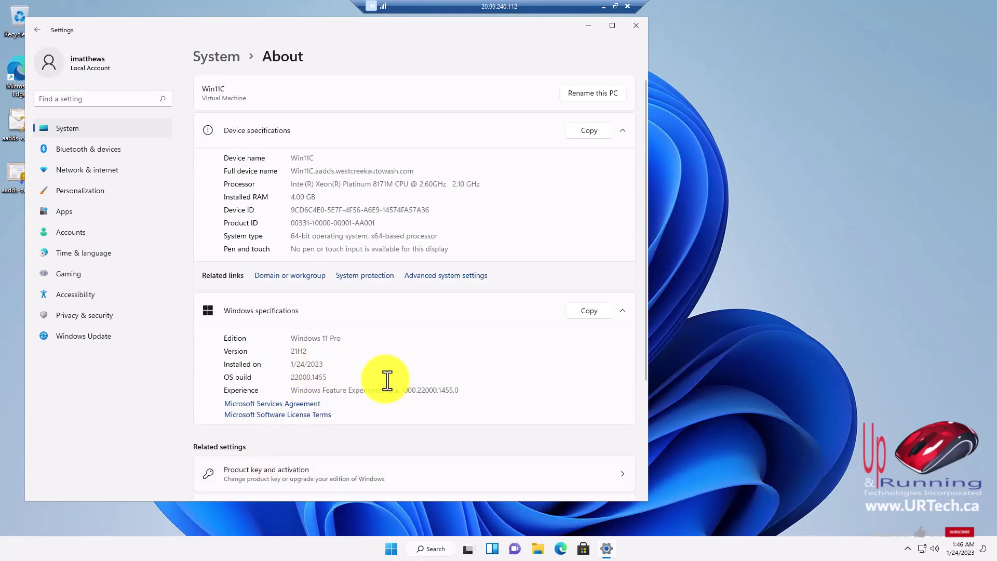
{"action": "left_click", "coordinate": [297, 276]}
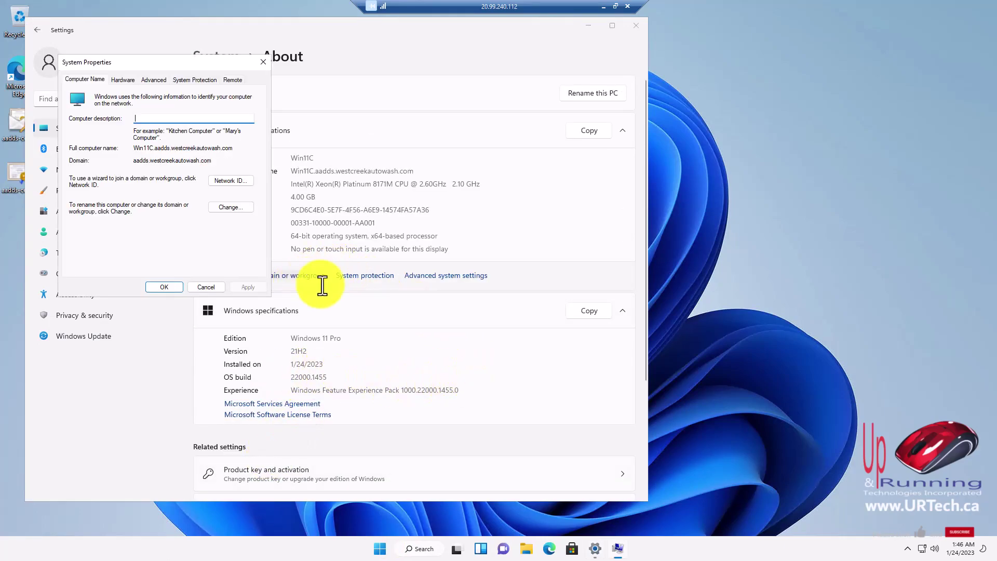
{"action": "left_click_drag", "start_coordinate": [397, 172], "coordinate": [300, 172]}
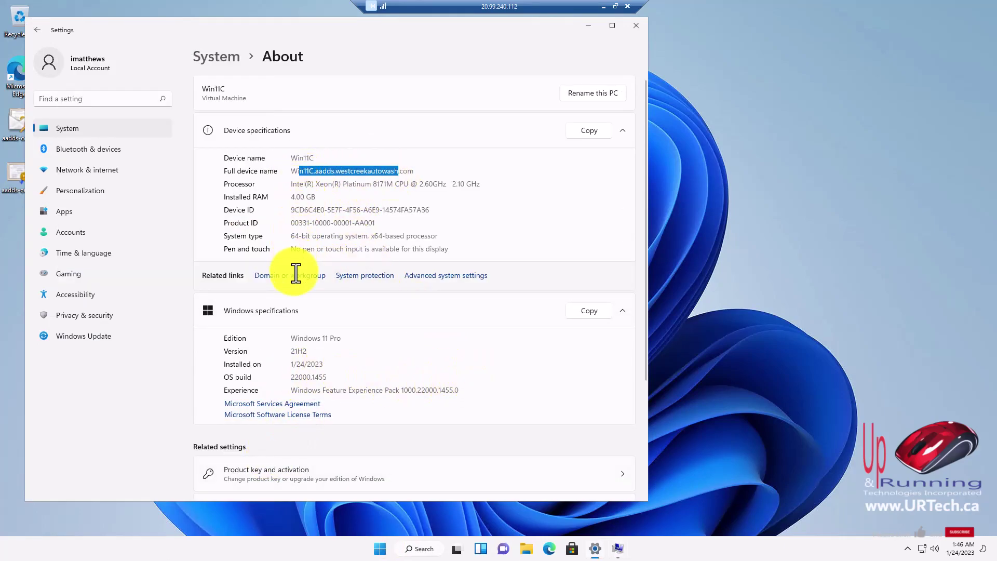
{"action": "left_click", "coordinate": [637, 25]}
{"action": "key", "text": "Escape"}
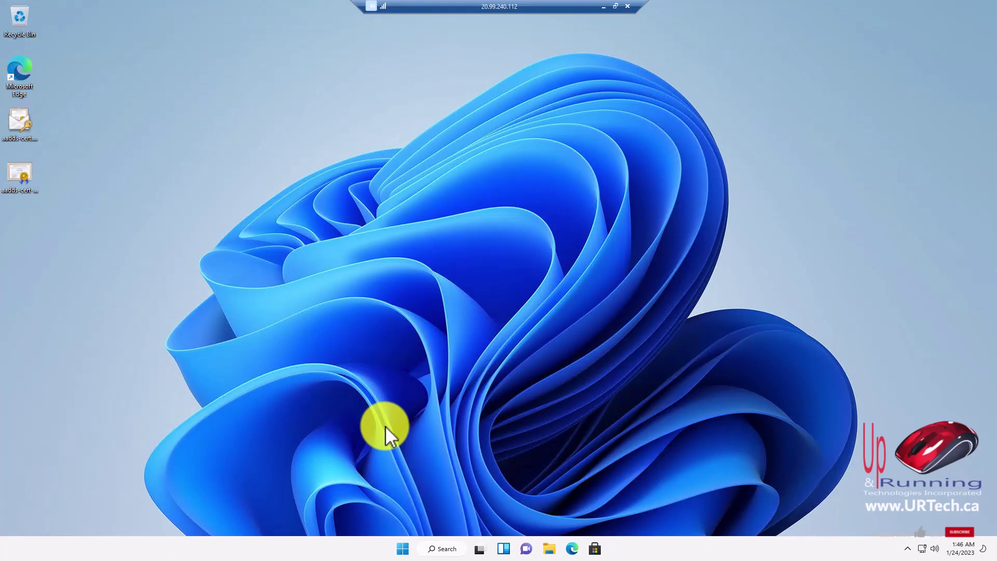
Launch ldp.exe from Run and connect to aadds.westcreekautowash.com over SSL port 636.
{"action": "right_click", "coordinate": [402, 549]}
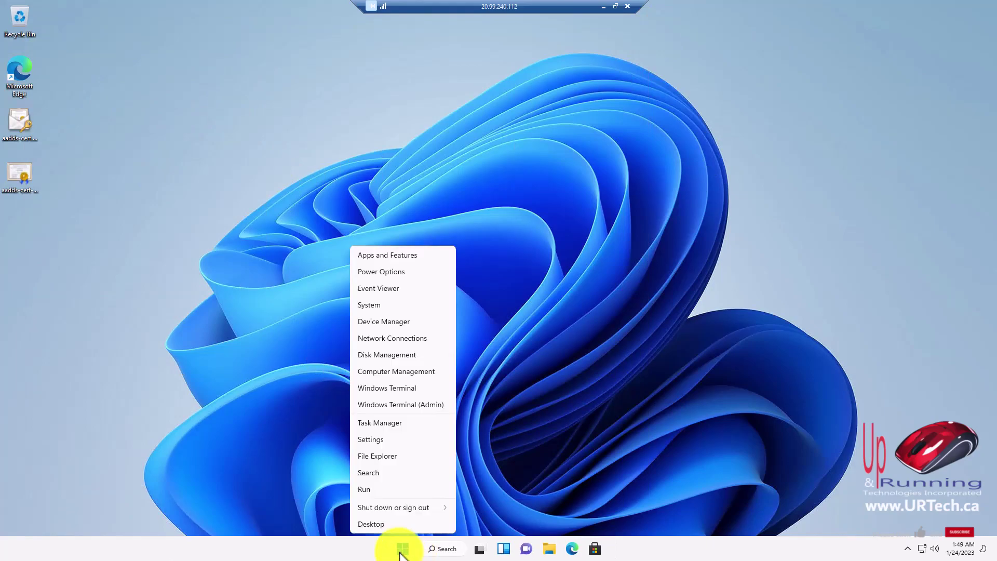
{"action": "left_click", "coordinate": [364, 491]}
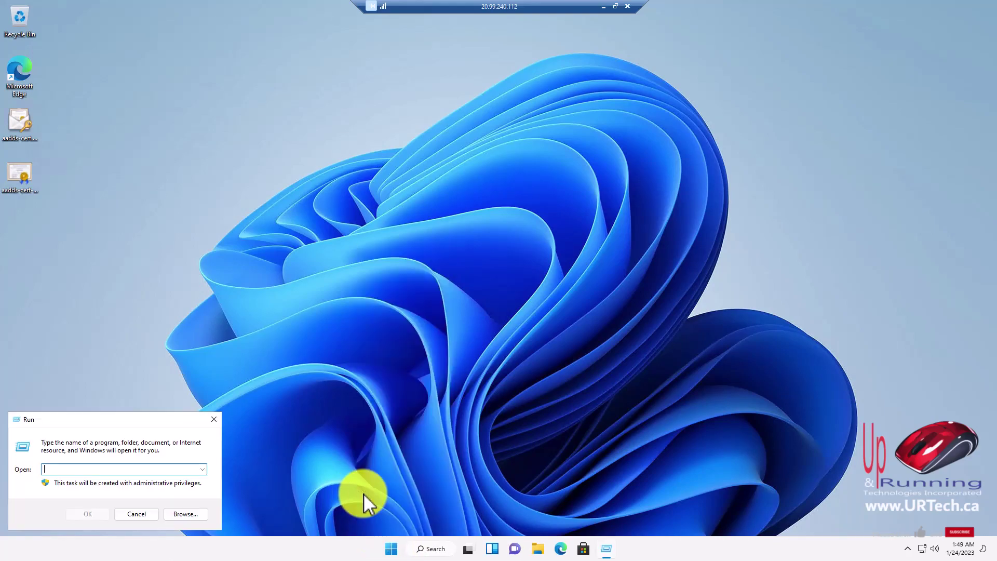
{"action": "type", "text": "ldp.exe"}
{"action": "key", "text": "Return"}
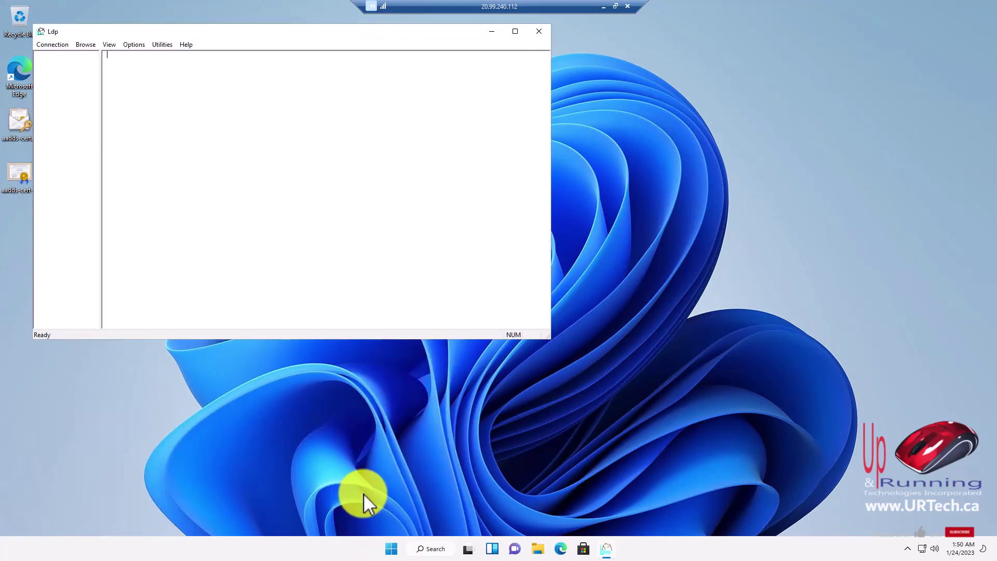
{"action": "left_click", "coordinate": [52, 45]}
{"action": "left_click", "coordinate": [59, 55]}
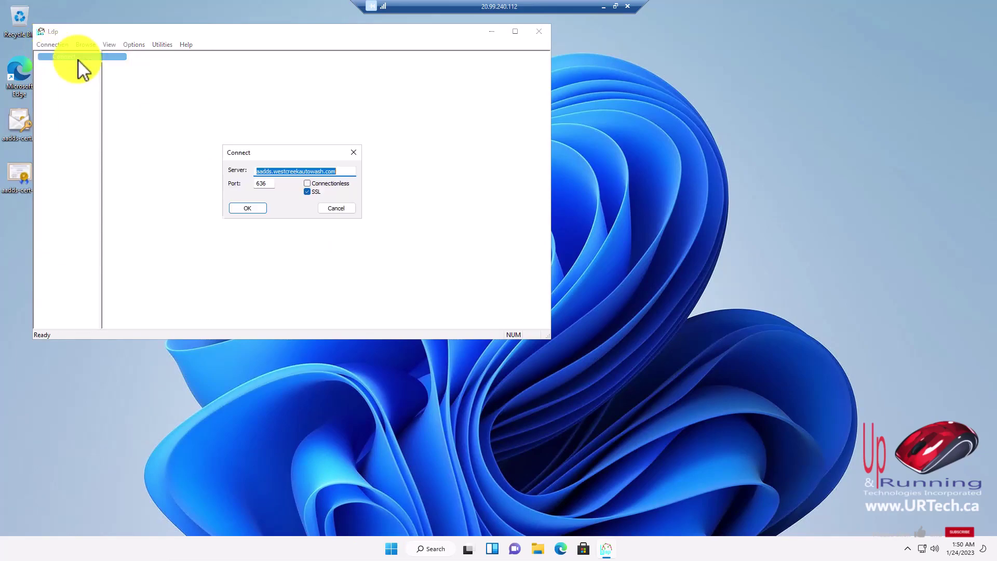
{"action": "left_click", "coordinate": [258, 209]}
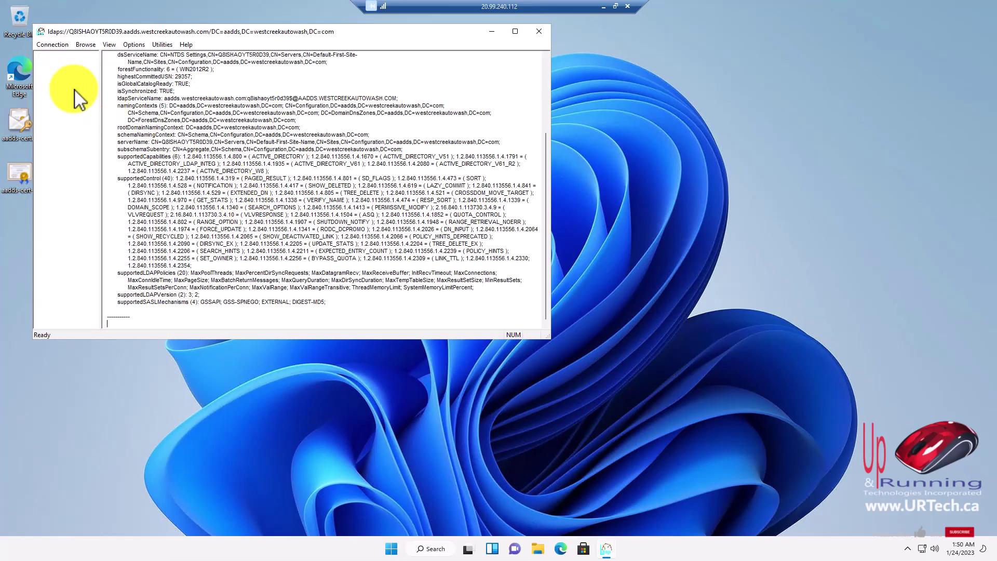
Bind to the directory with the domain user's credentials.
{"action": "left_click", "coordinate": [51, 44]}
{"action": "left_click", "coordinate": [53, 68]}
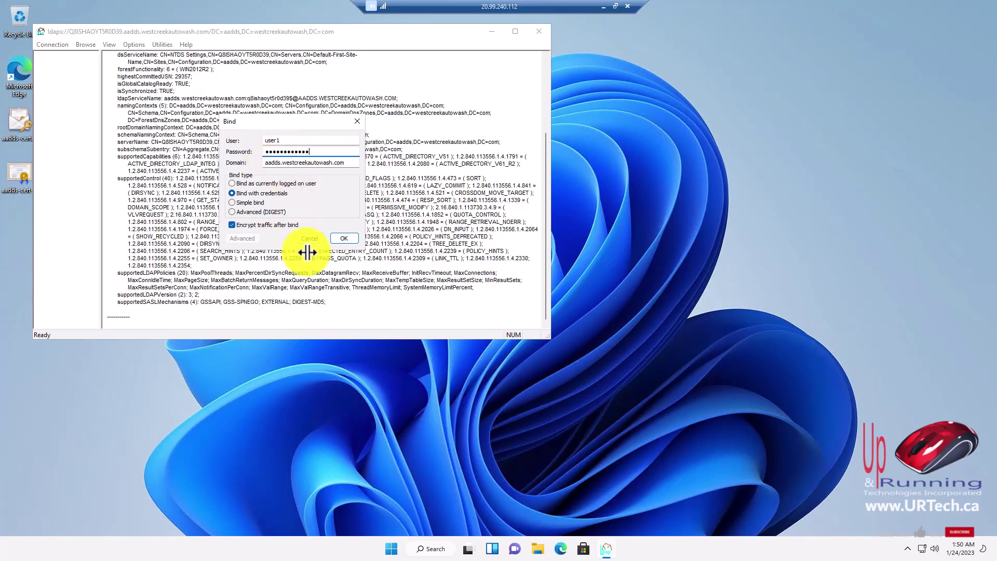
{"action": "left_click", "coordinate": [341, 237]}
Run a one-level search of CN=users,DC=aadds,DC=westcreekautowash,DC=com and review the listed users and groups.
{"action": "left_click", "coordinate": [52, 44]}
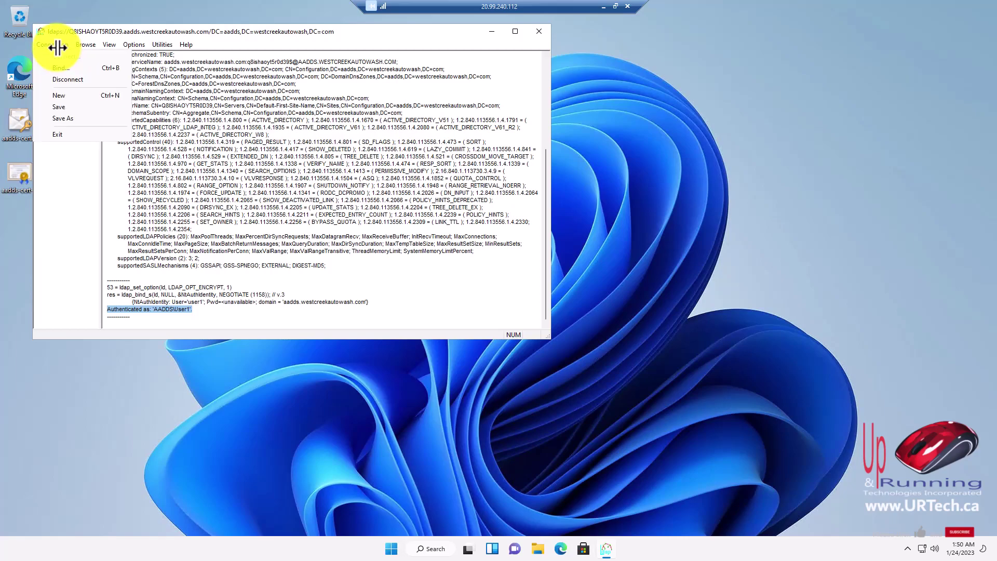
{"action": "mouse_move", "coordinate": [85, 45]}
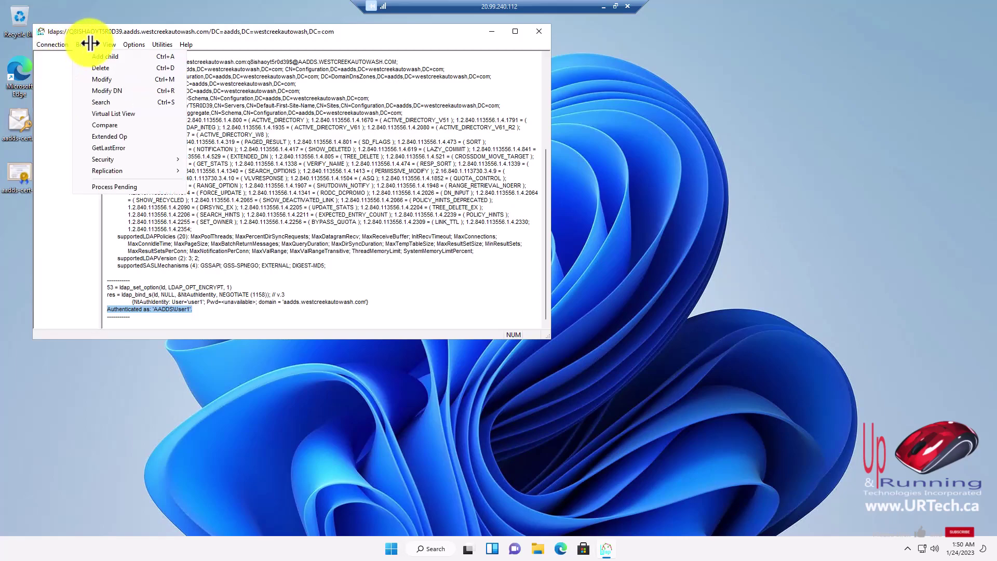
{"action": "left_click", "coordinate": [102, 102]}
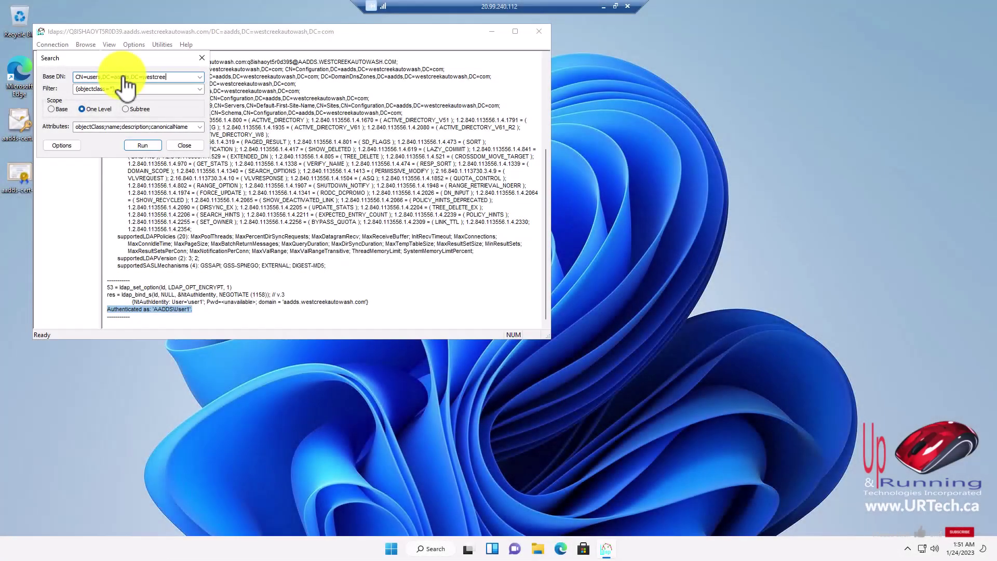
{"action": "left_click", "coordinate": [142, 146]}
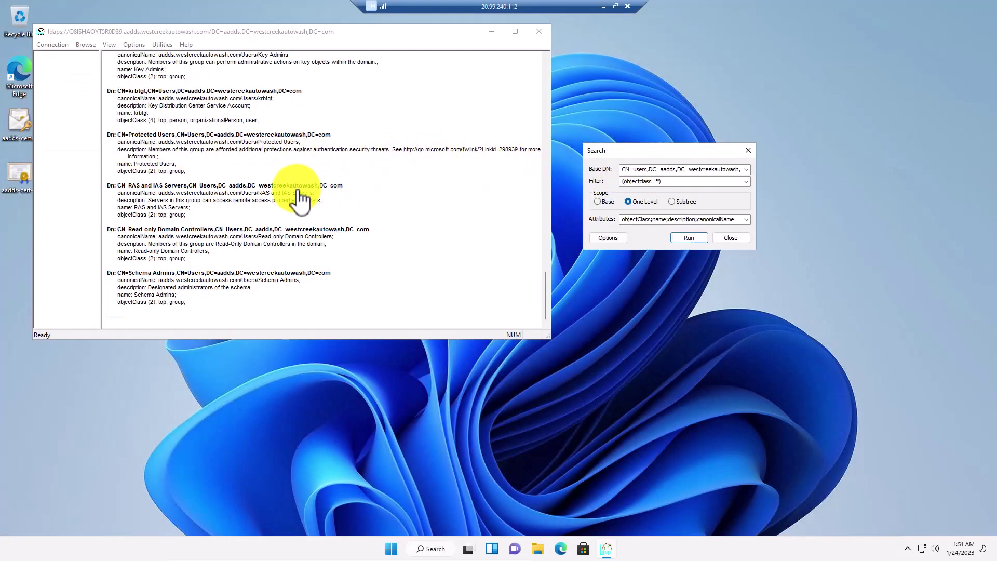
{"action": "scroll", "coordinate": [290, 196], "scroll_direction": "up", "scroll_amount": 3}
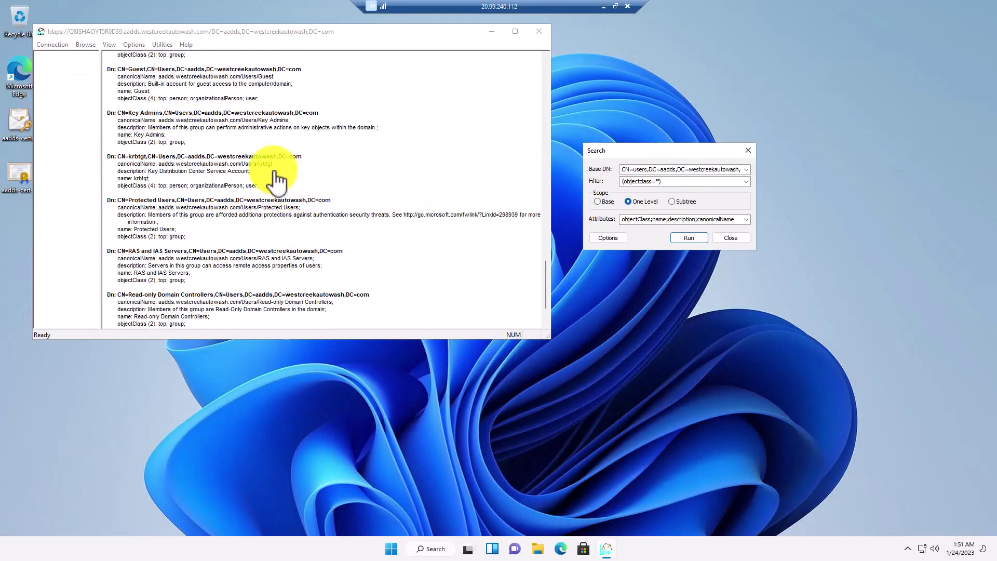
{"action": "scroll", "coordinate": [312, 245], "scroll_direction": "up", "scroll_amount": 6}
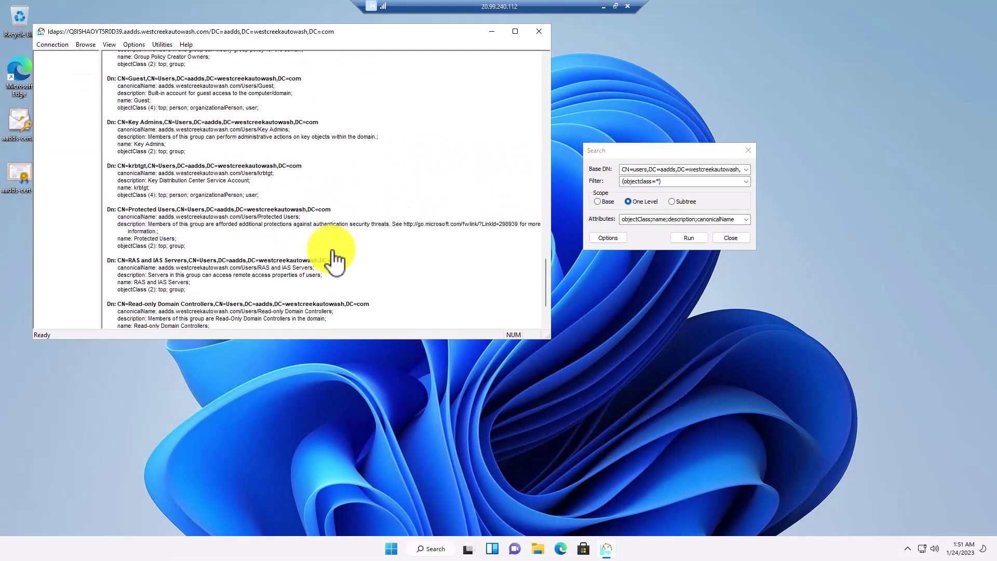
{"action": "scroll", "coordinate": [301, 213], "scroll_direction": "up", "scroll_amount": 10}
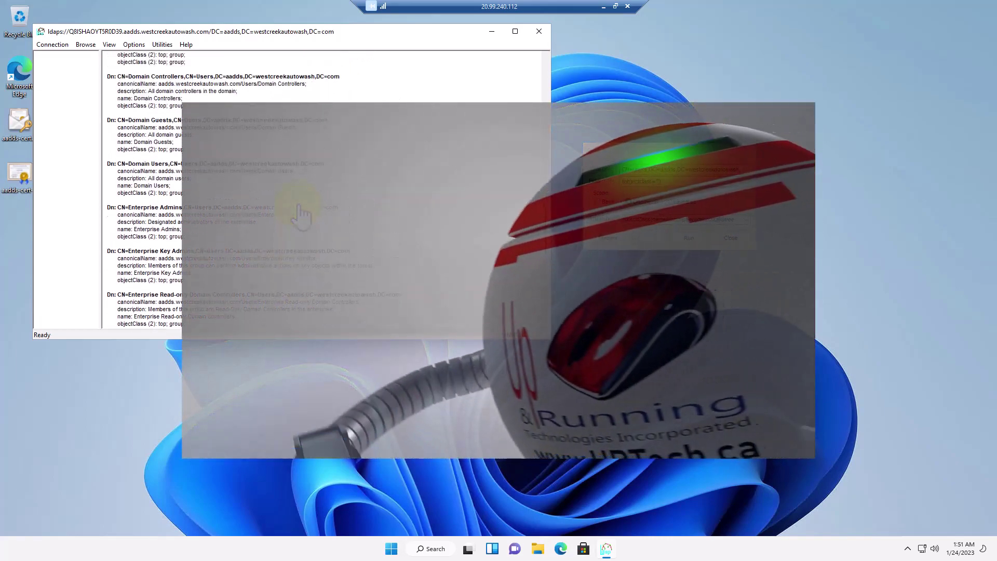